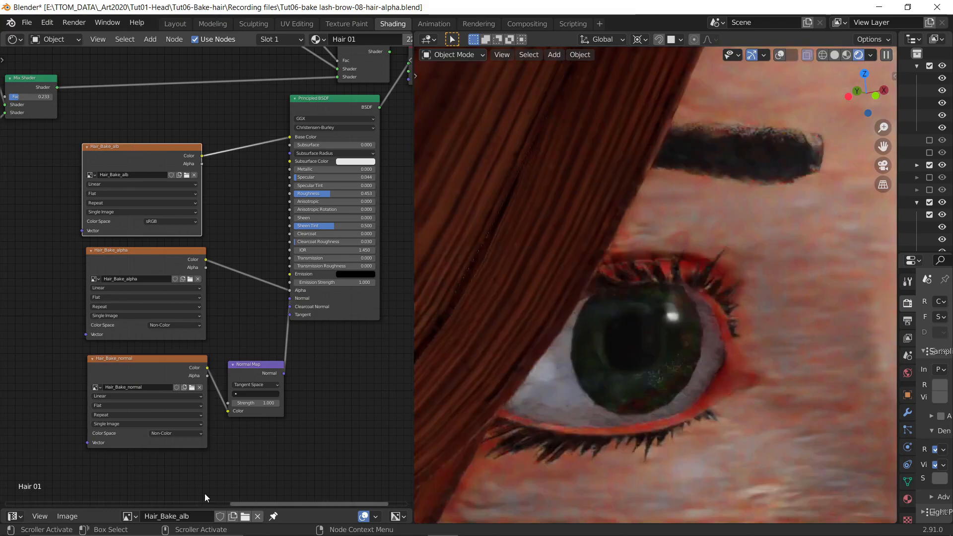
Enlarge the image editor to view the Hair_Bake_alb texture below the Hair 01 nodes, and inspect the rendered eye and hair.
{"action": "left_click_drag", "start_coordinate": [286, 506], "coordinate": [286, 297]}
{"action": "middle_click_drag", "start_coordinate": [226, 193], "coordinate": [239, 280]}
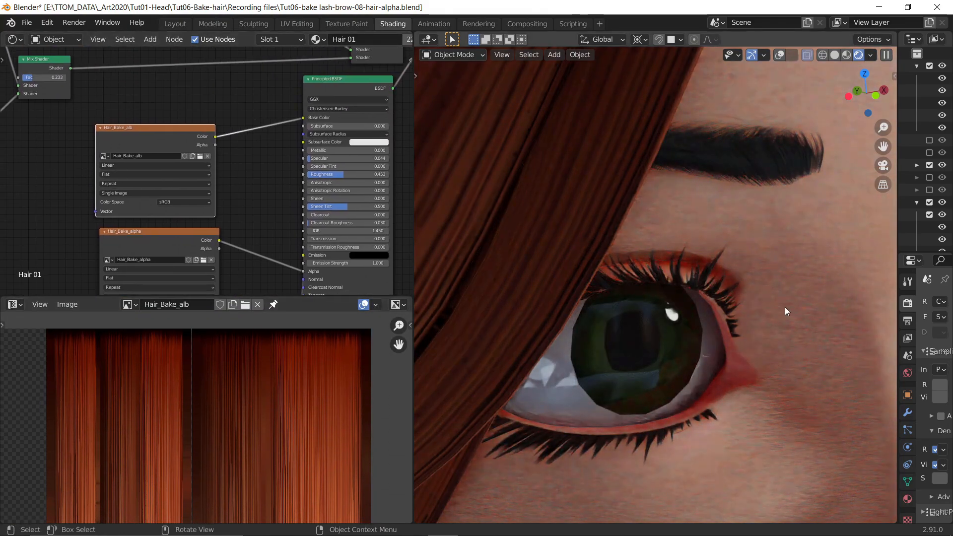
{"action": "scroll", "coordinate": [785, 307], "scroll_direction": "down", "scroll_amount": 6}
{"action": "middle_click_drag", "start_coordinate": [771, 341], "coordinate": [511, 371]}
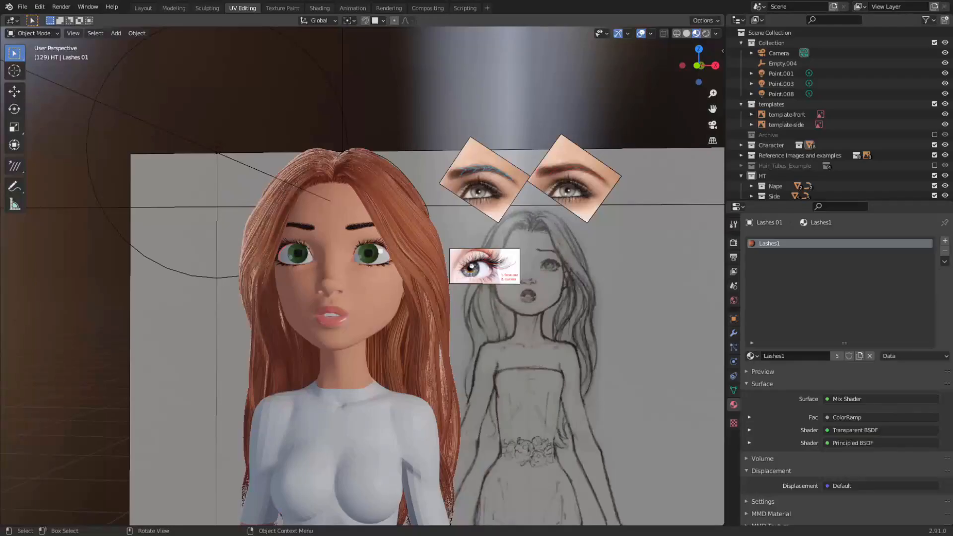
Select the Eyebrows Rough mesh, frame it in the viewport and switch to rendered shading.
{"action": "scroll", "coordinate": [363, 276], "scroll_direction": "up", "scroll_amount": 1}
{"action": "left_click", "coordinate": [297, 216]}
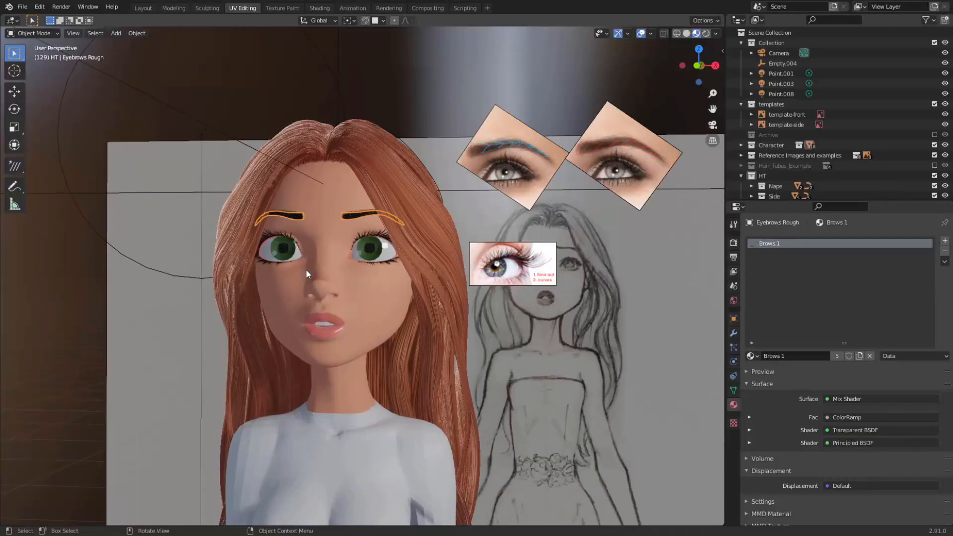
{"action": "key", "text": "KP_Decimal"}
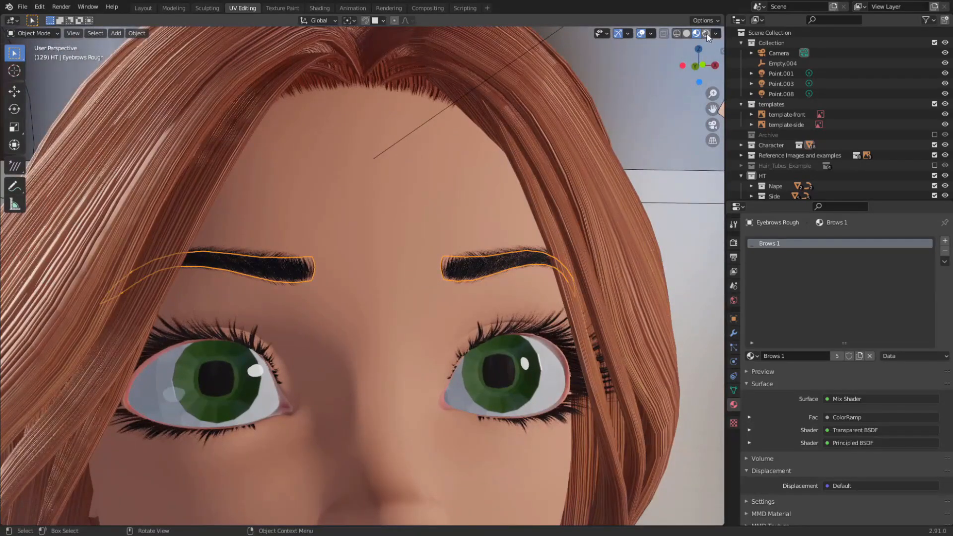
{"action": "left_click", "coordinate": [706, 33]}
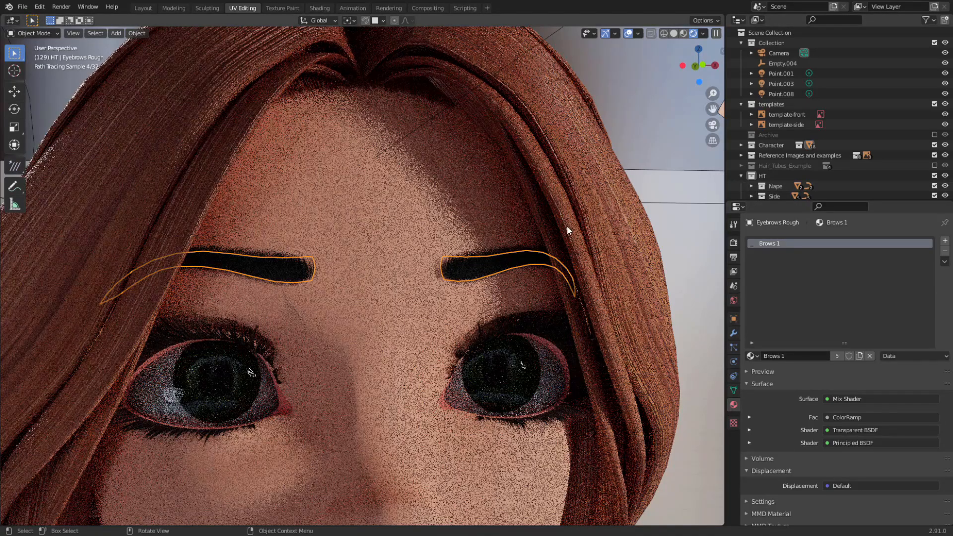
Make more room for the scene hierarchy and add a new collection directly under the Scene Collection.
{"action": "left_click_drag", "start_coordinate": [777, 200], "coordinate": [778, 326]}
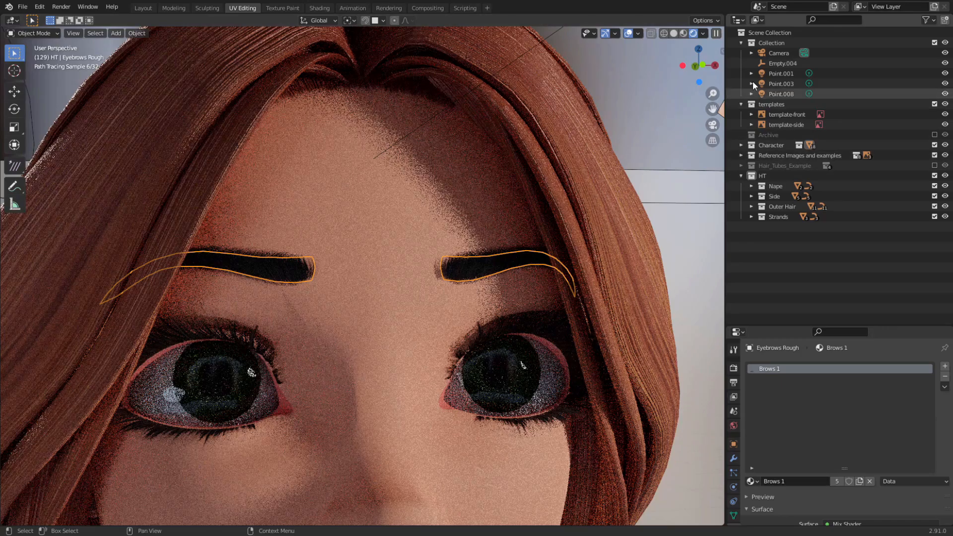
{"action": "right_click", "coordinate": [774, 34]}
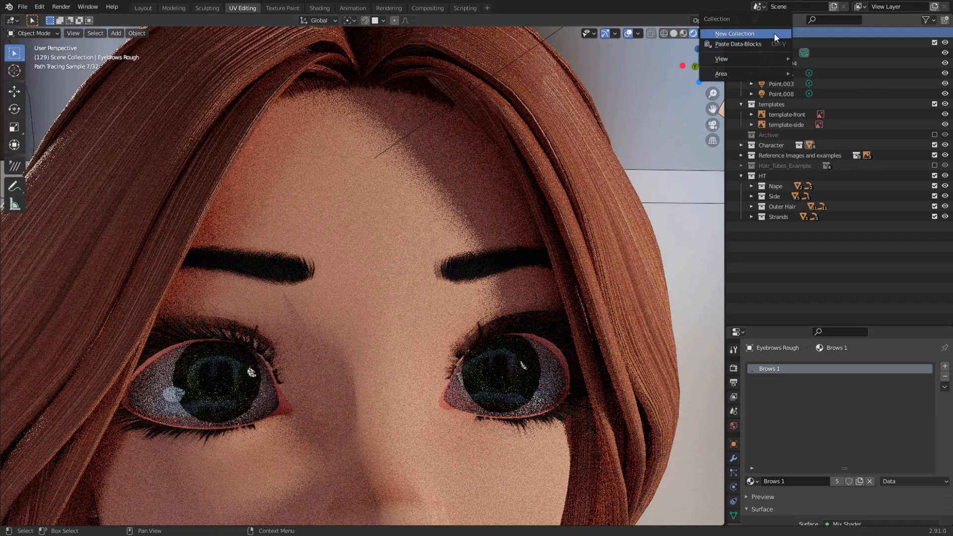
{"action": "left_click", "coordinate": [774, 33]}
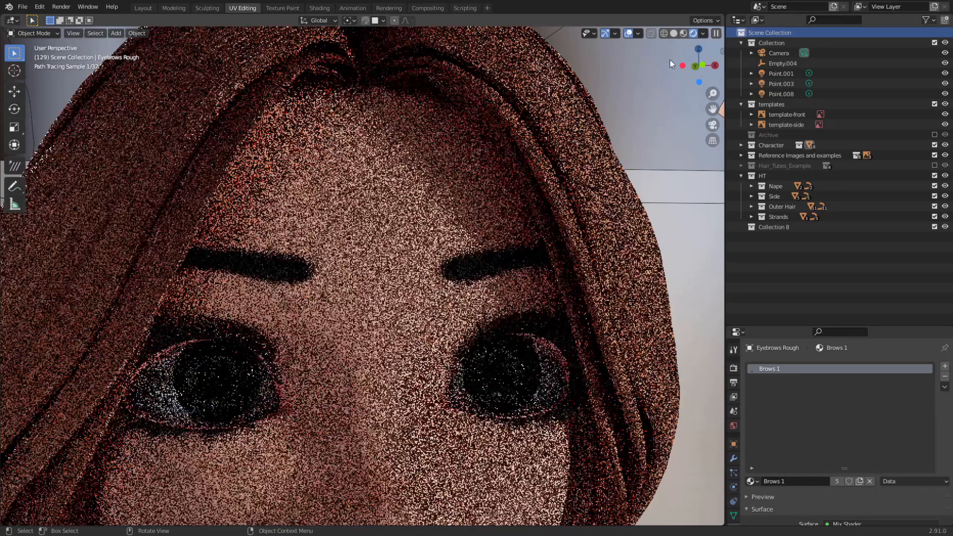
Switch the viewport out of rendered shading and move the Eyebrows Rough object into the new Collection 8.
{"action": "left_click", "coordinate": [685, 33]}
{"action": "left_click", "coordinate": [510, 258]}
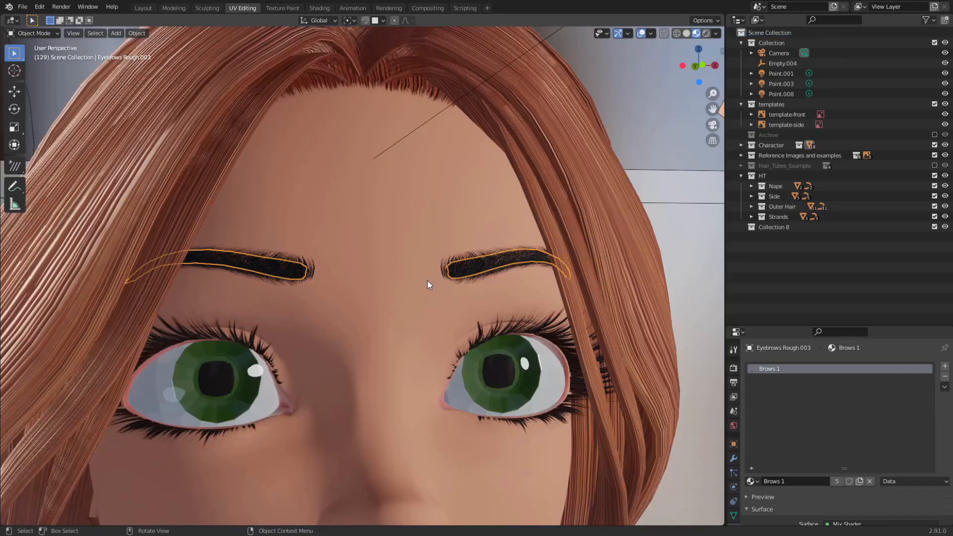
{"action": "mouse_move", "coordinate": [427, 281]}
{"action": "middle_mouse_down"}
{"action": "mouse_move", "coordinate": [553, 257]}
{"action": "mouse_move", "coordinate": [523, 247]}
{"action": "middle_mouse_up"}
{"action": "scroll", "coordinate": [540, 265], "scroll_direction": "up", "scroll_amount": 2}
{"action": "scroll", "coordinate": [559, 259], "scroll_direction": "up", "scroll_amount": 1}
{"action": "left_click", "coordinate": [562, 257]}
{"action": "middle_click_drag", "start_coordinate": [592, 247], "coordinate": [526, 221]}
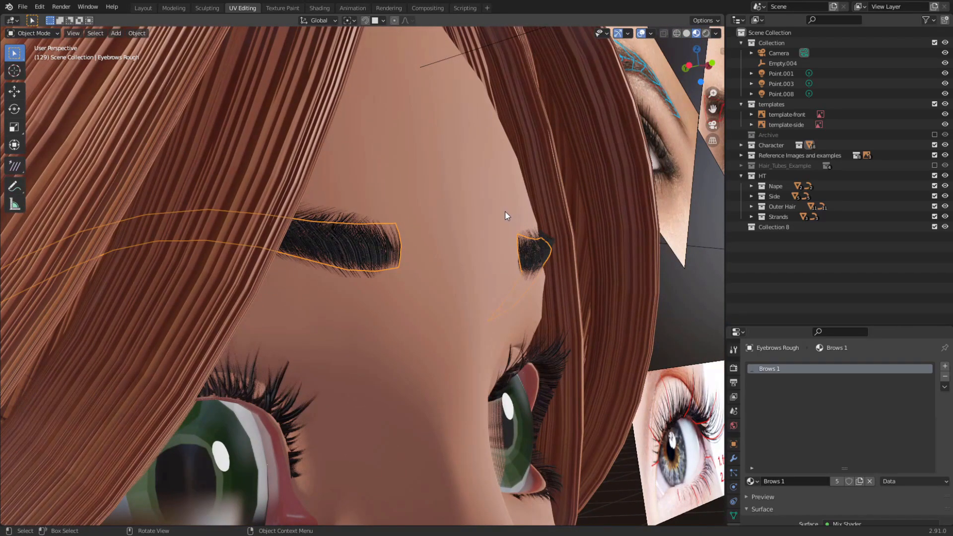
{"action": "key", "text": "m"}
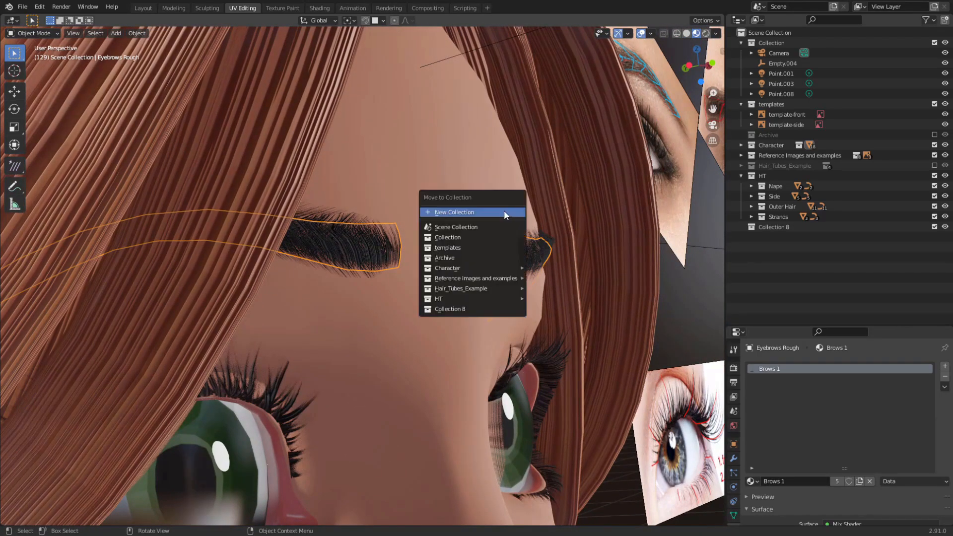
{"action": "left_click", "coordinate": [464, 308]}
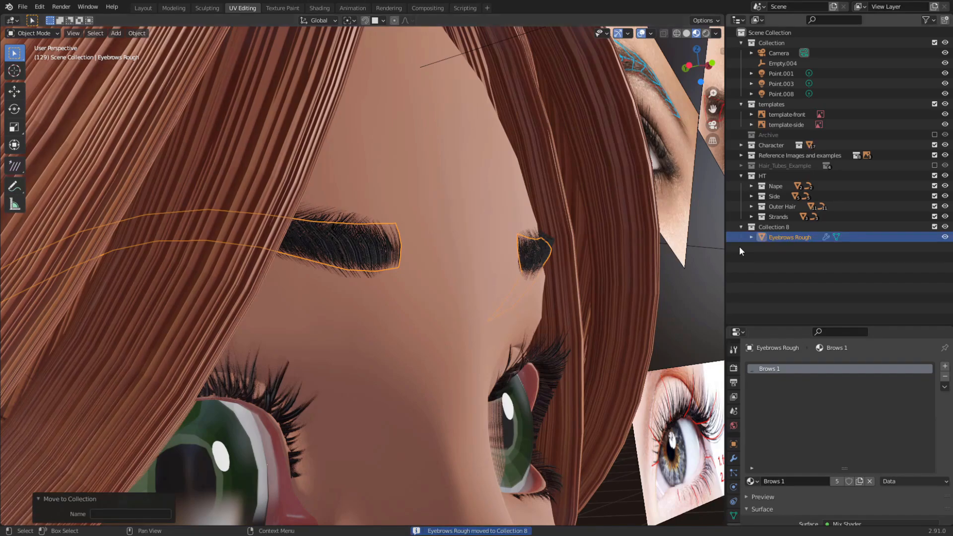
Rename Collection 8 as Bake.
{"action": "double_click", "coordinate": [778, 227]}
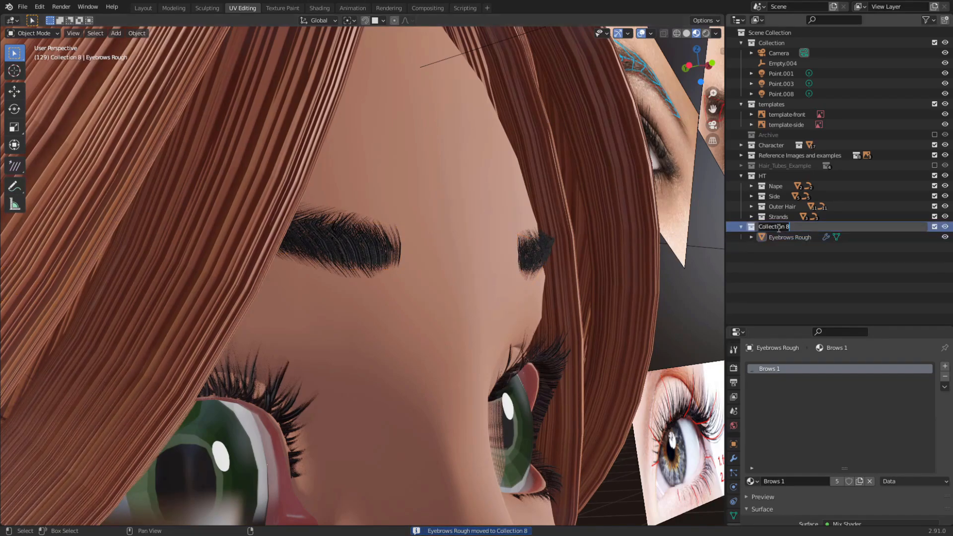
{"action": "type", "text": "Bake"}
{"action": "key", "text": "Return"}
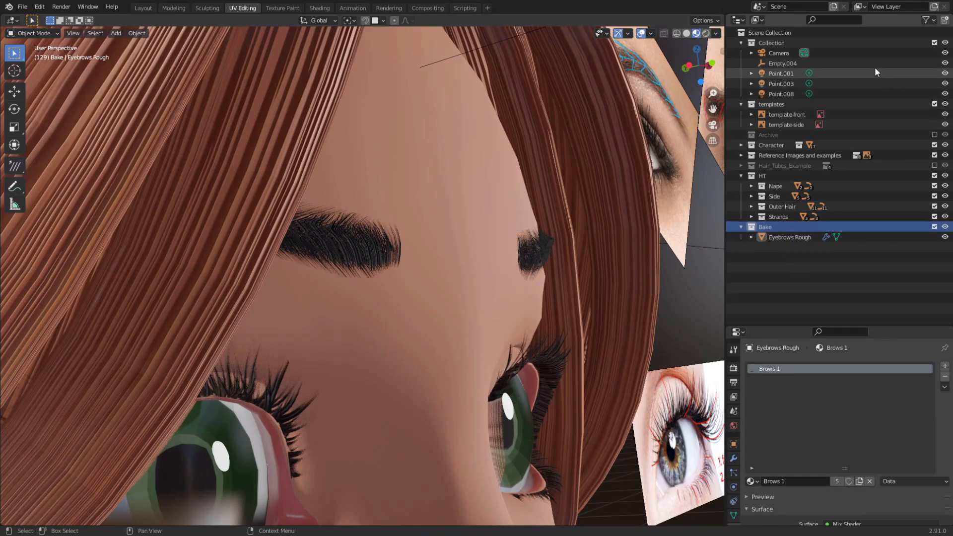
Exclude the templates, Character, Reference Images and examples, and HT collections from the view layer.
{"action": "left_click", "coordinate": [934, 104]}
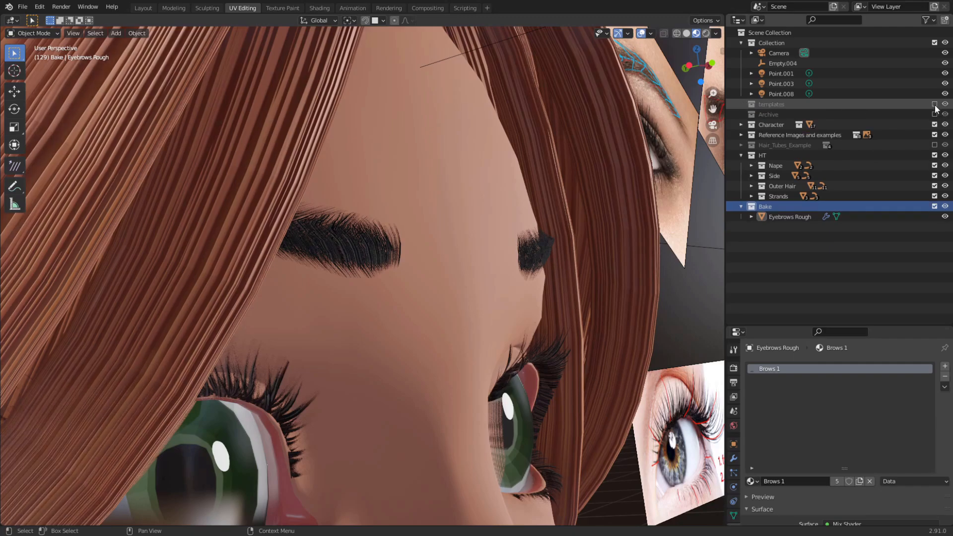
{"action": "left_click", "coordinate": [935, 104]}
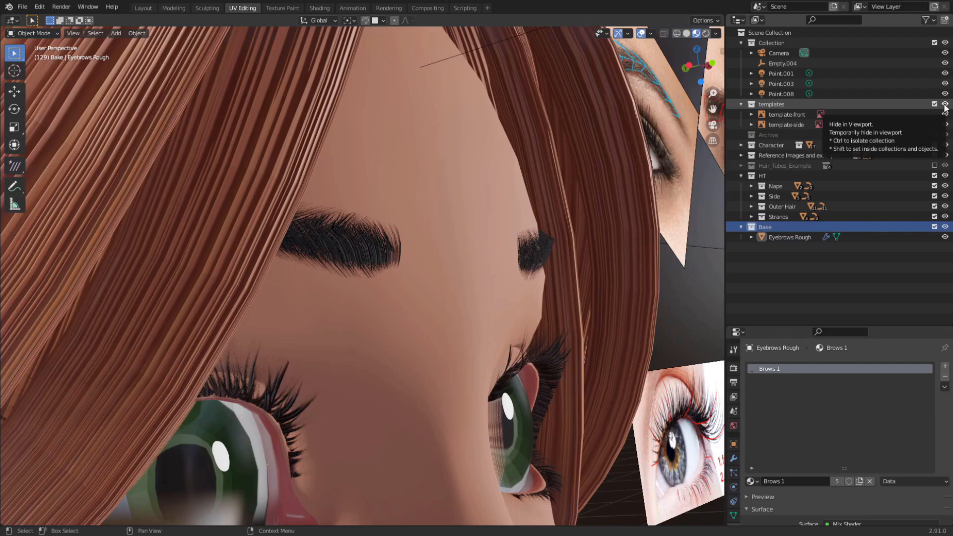
{"action": "left_click", "coordinate": [935, 104]}
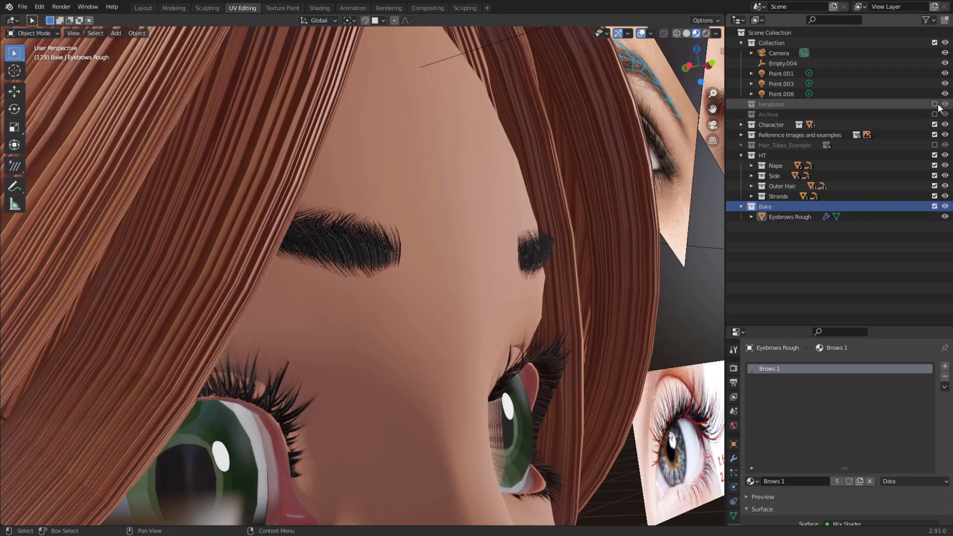
{"action": "left_click", "coordinate": [935, 125]}
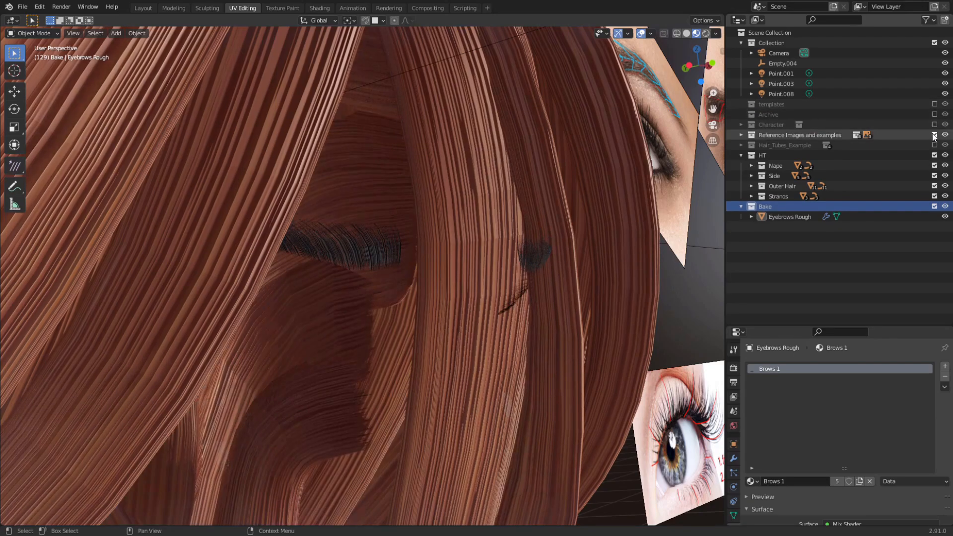
{"action": "left_click", "coordinate": [935, 135]}
{"action": "left_click", "coordinate": [935, 155]}
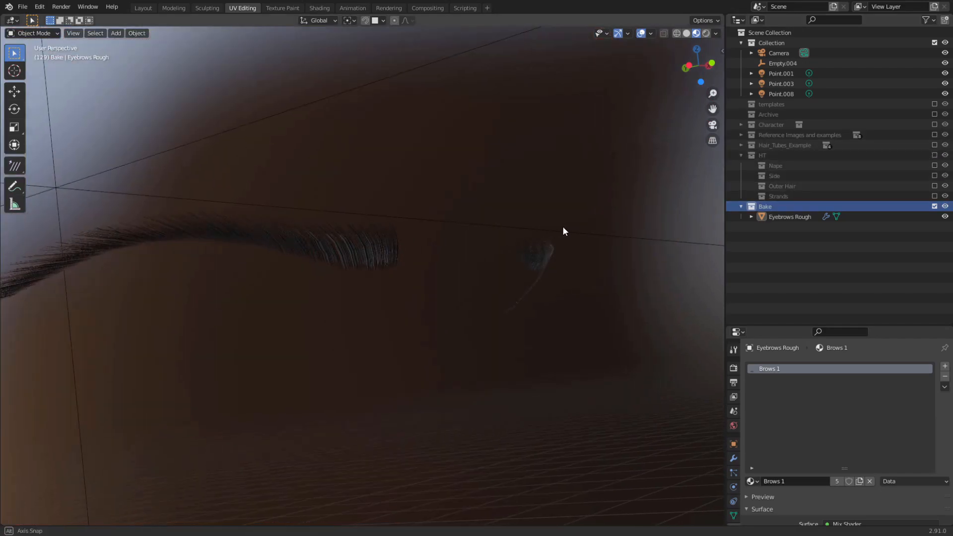
Check the isolated eyebrows with the camera and light collection briefly excluded and then included again.
{"action": "middle_click_drag", "start_coordinate": [563, 230], "coordinate": [564, 255]}
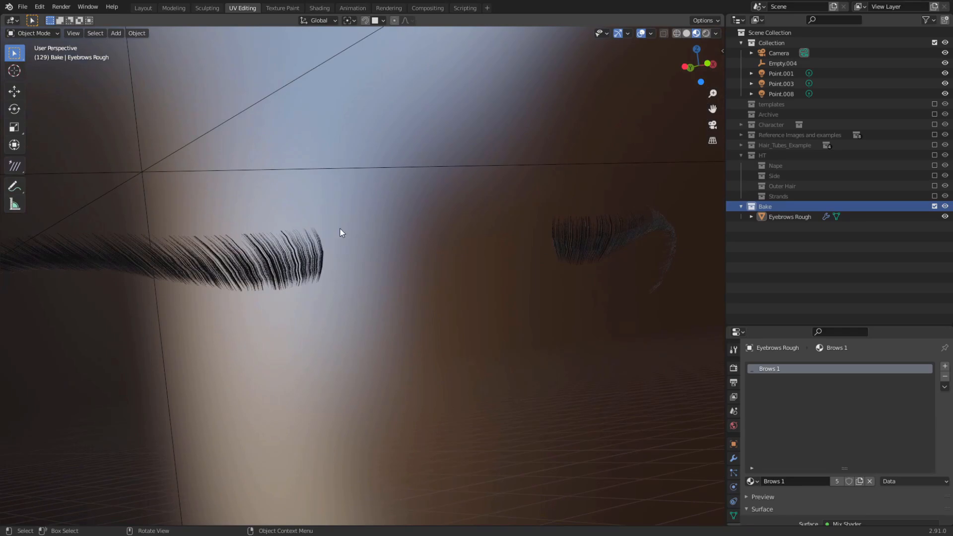
{"action": "left_click", "coordinate": [935, 43]}
{"action": "left_click", "coordinate": [935, 43]}
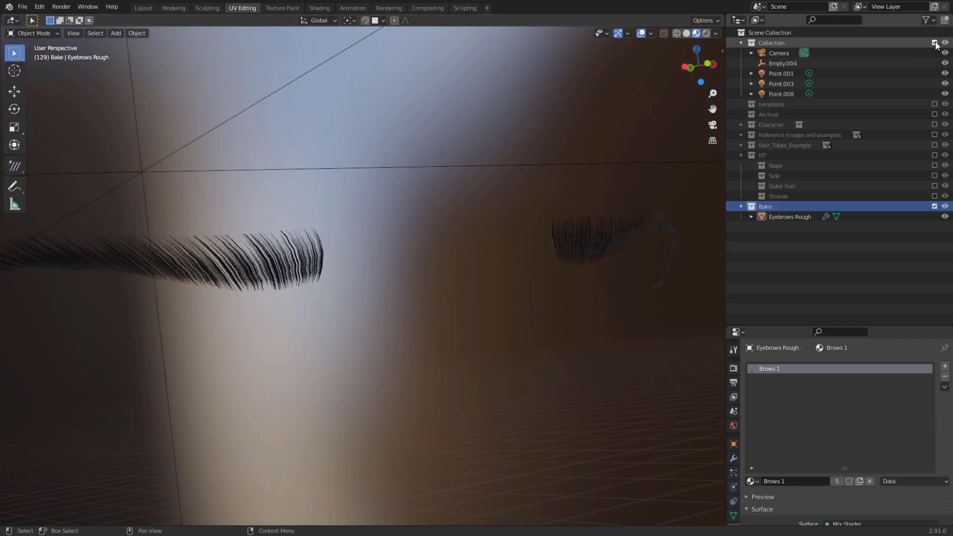
{"action": "mouse_move", "coordinate": [581, 238]}
{"action": "middle_mouse_down"}
{"action": "mouse_move", "coordinate": [526, 231]}
{"action": "mouse_move", "coordinate": [593, 242]}
{"action": "middle_mouse_up"}
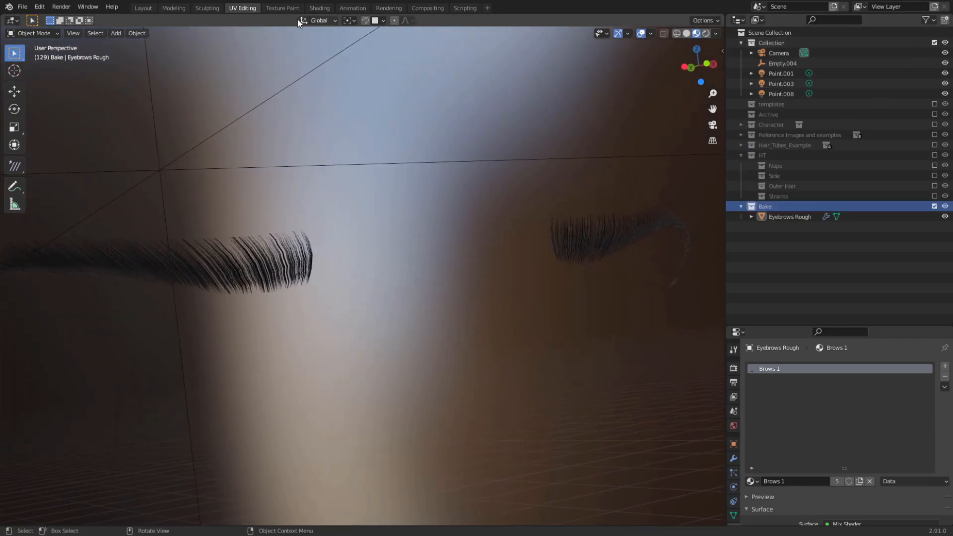
Open the Shading workspace, select Eyebrows Rough and inspect its hairs up close with the viewport overlays hidden.
{"action": "left_click", "coordinate": [319, 8]}
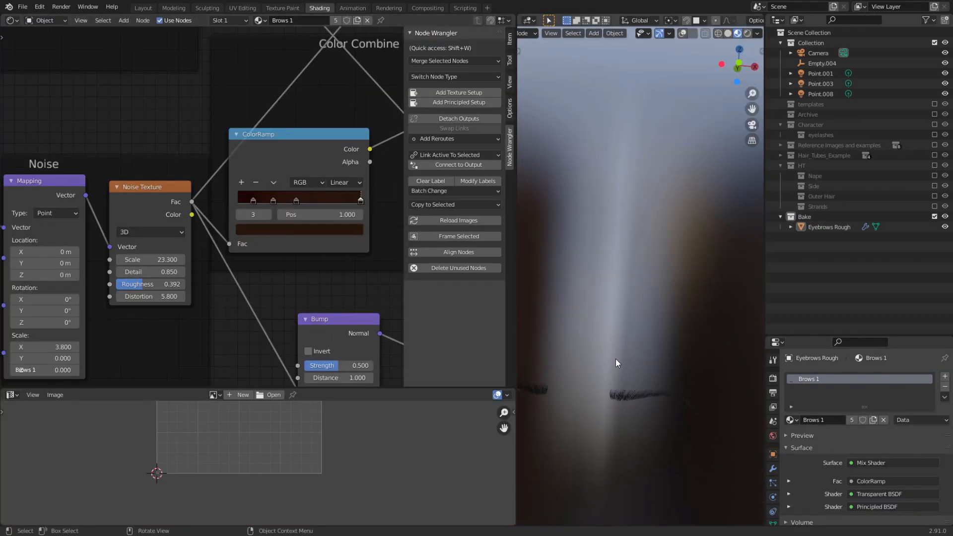
{"action": "middle_click_drag", "start_coordinate": [616, 359], "coordinate": [597, 259], "text": "shift"}
{"action": "key", "text": "alt+shift+z"}
{"action": "scroll", "coordinate": [592, 274], "scroll_direction": "up", "scroll_amount": 4}
{"action": "left_click", "coordinate": [603, 331]}
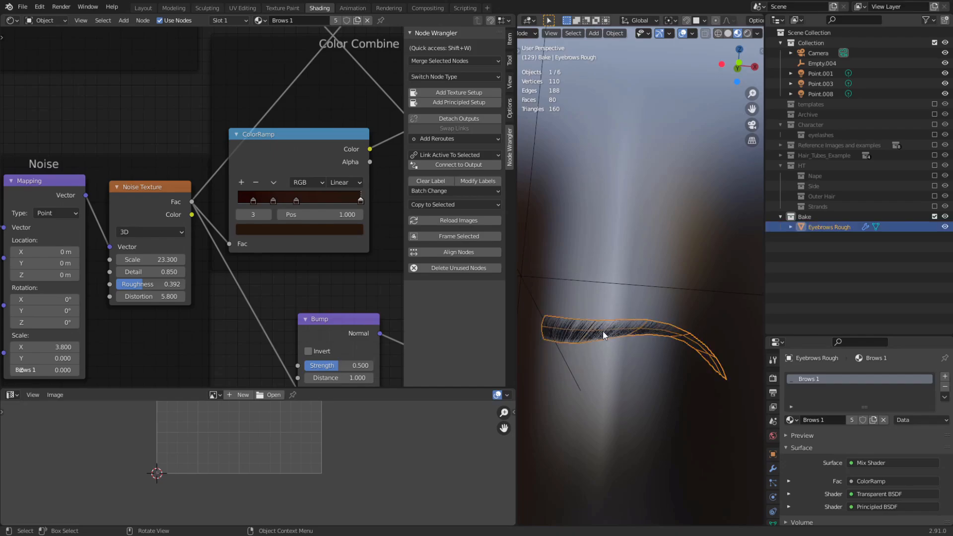
{"action": "mouse_move", "coordinate": [603, 331]}
{"action": "middle_mouse_down", "text": "shift"}
{"action": "mouse_move", "coordinate": [612, 251]}
{"action": "mouse_move", "coordinate": [629, 279]}
{"action": "mouse_move", "coordinate": [557, 287]}
{"action": "mouse_move", "coordinate": [606, 291]}
{"action": "mouse_move", "coordinate": [581, 301]}
{"action": "mouse_move", "coordinate": [601, 335]}
{"action": "middle_mouse_up", "text": "shift"}
{"action": "scroll", "coordinate": [596, 268], "scroll_direction": "up", "scroll_amount": 3}
{"action": "key", "text": "alt+shift+z"}
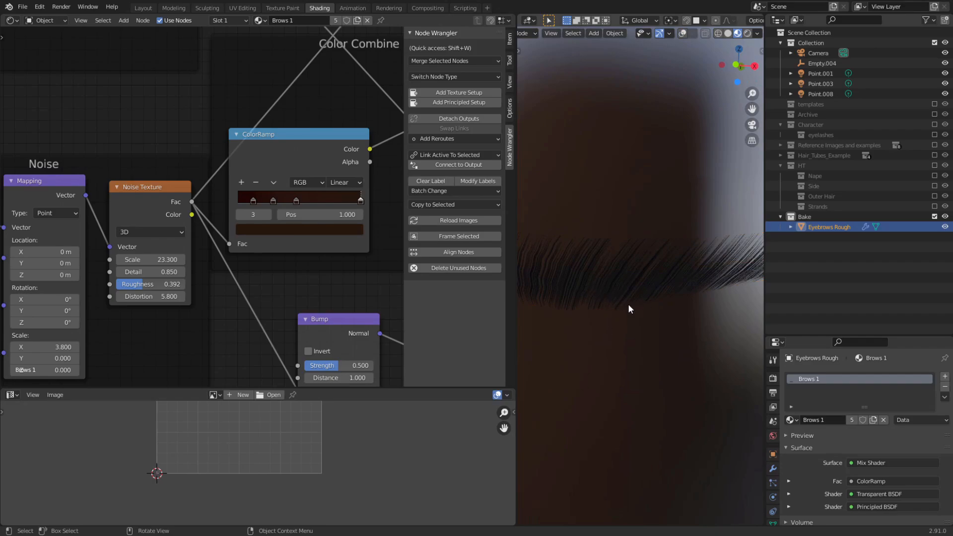
{"action": "mouse_move", "coordinate": [628, 305]}
{"action": "middle_mouse_down"}
{"action": "mouse_move", "coordinate": [599, 289]}
{"action": "mouse_move", "coordinate": [621, 293]}
{"action": "middle_mouse_up"}
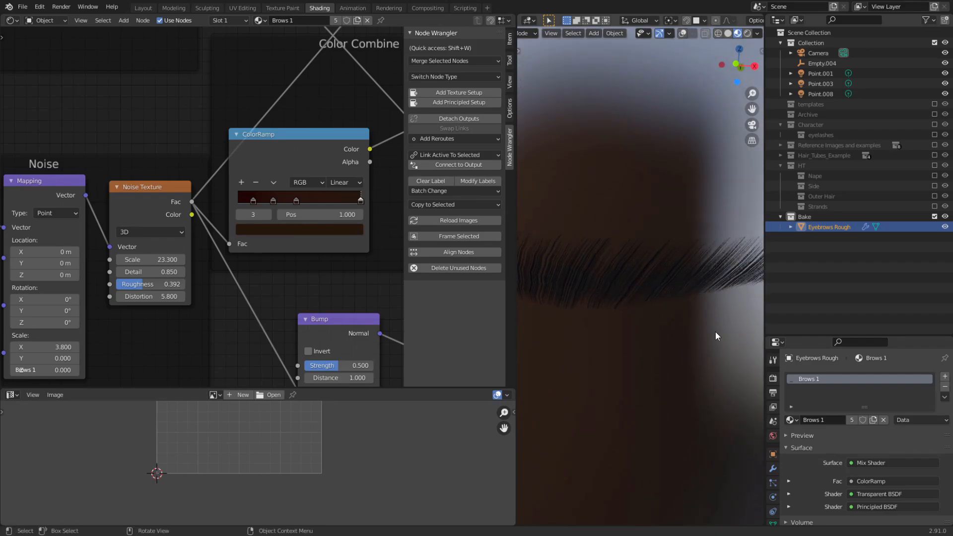
Set the viewport and render levels of the Eyebrows Rough Subdivision modifier to 3.
{"action": "left_click", "coordinate": [774, 469]}
{"action": "left_click", "coordinate": [788, 409]}
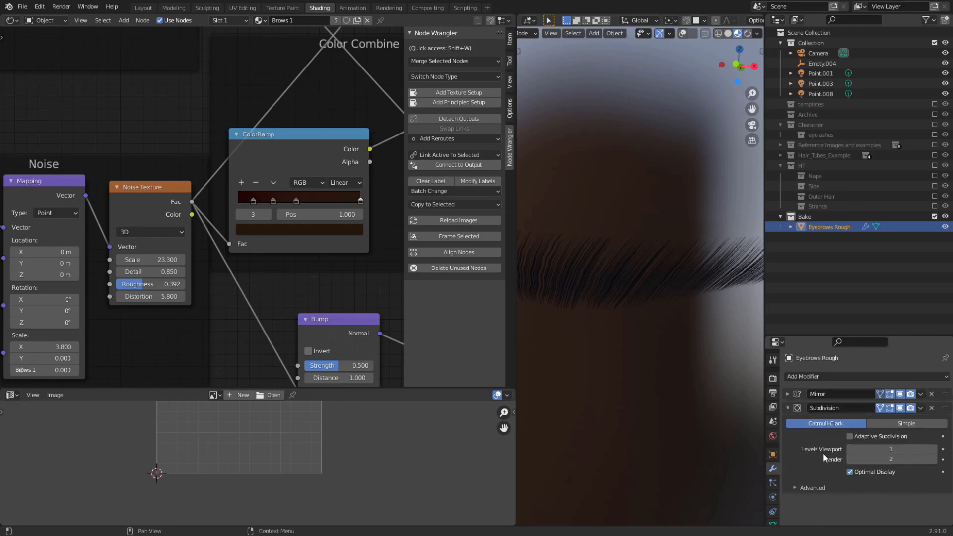
{"action": "scroll", "coordinate": [605, 328], "scroll_direction": "up", "scroll_amount": 3}
{"action": "middle_click_drag", "start_coordinate": [606, 327], "coordinate": [626, 356], "text": "shift"}
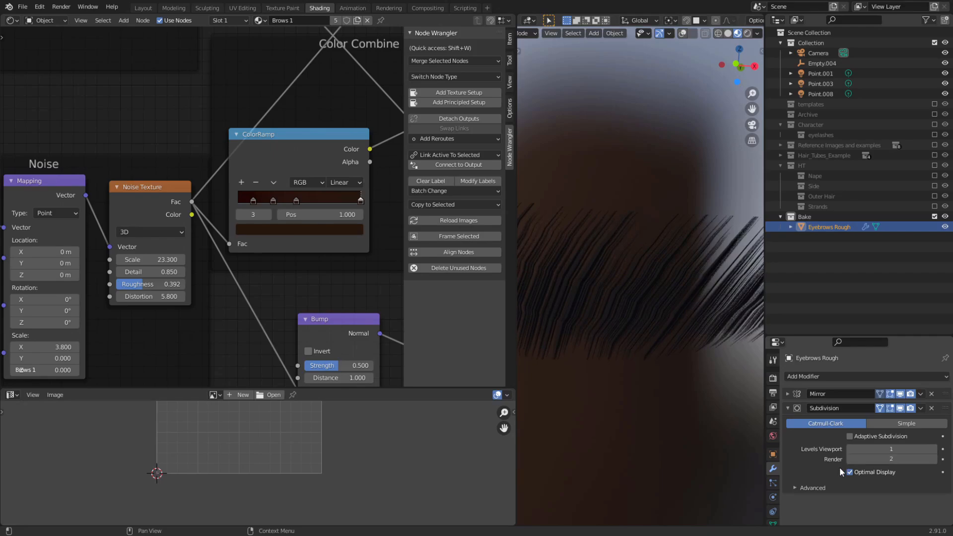
{"action": "left_click", "coordinate": [934, 449]}
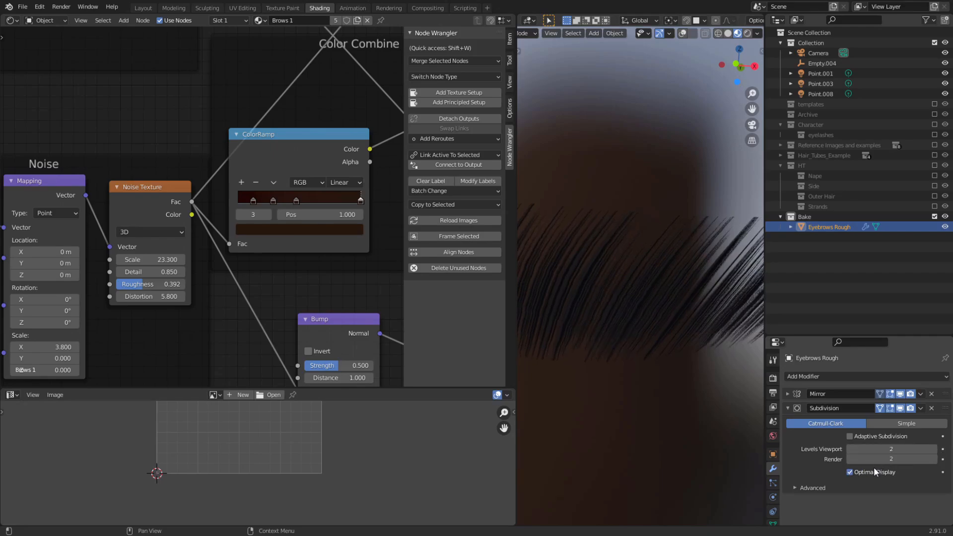
{"action": "middle_click_drag", "start_coordinate": [572, 314], "coordinate": [639, 340], "text": "shift"}
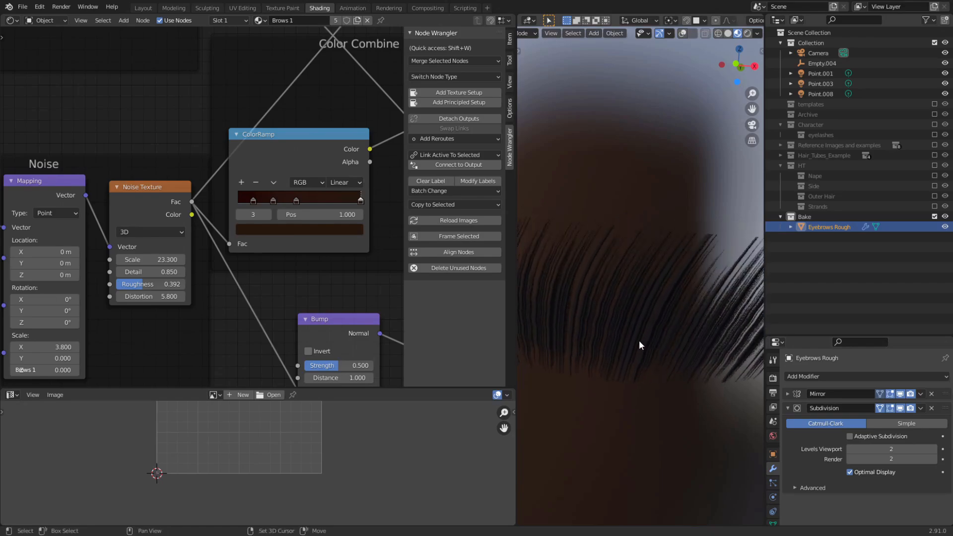
{"action": "scroll", "coordinate": [639, 340], "scroll_direction": "up", "scroll_amount": 1}
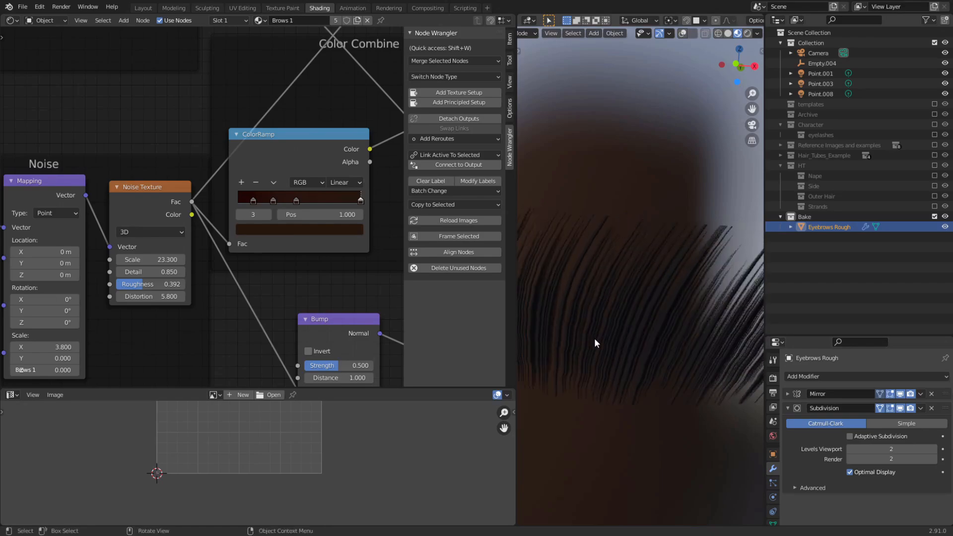
{"action": "left_click", "coordinate": [935, 449]}
{"action": "scroll", "coordinate": [607, 366], "scroll_direction": "down", "scroll_amount": 4}
{"action": "middle_click_drag", "start_coordinate": [607, 365], "coordinate": [655, 335]}
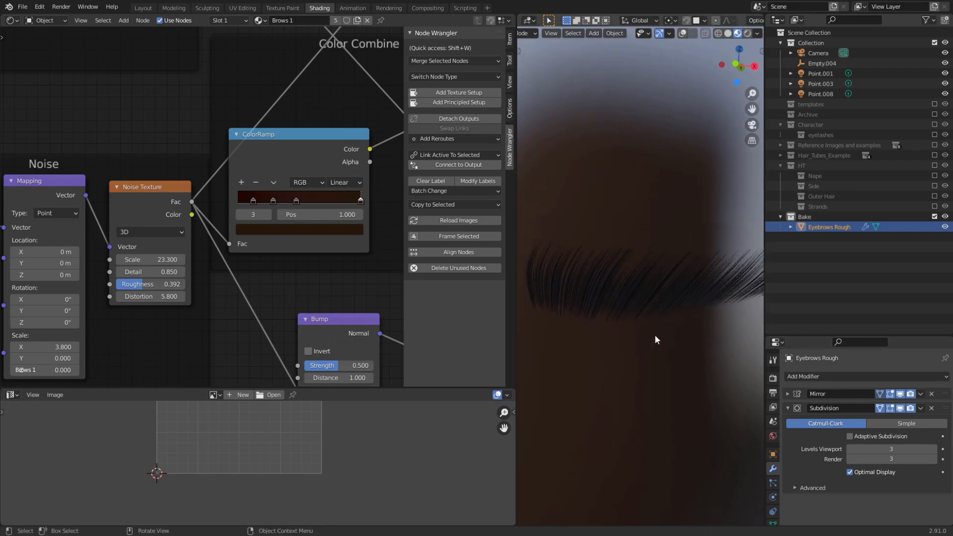
Show the viewport overlays again and add an Image Texture node in the empty area above the Material Output node.
{"action": "key", "text": "shift+alt+z"}
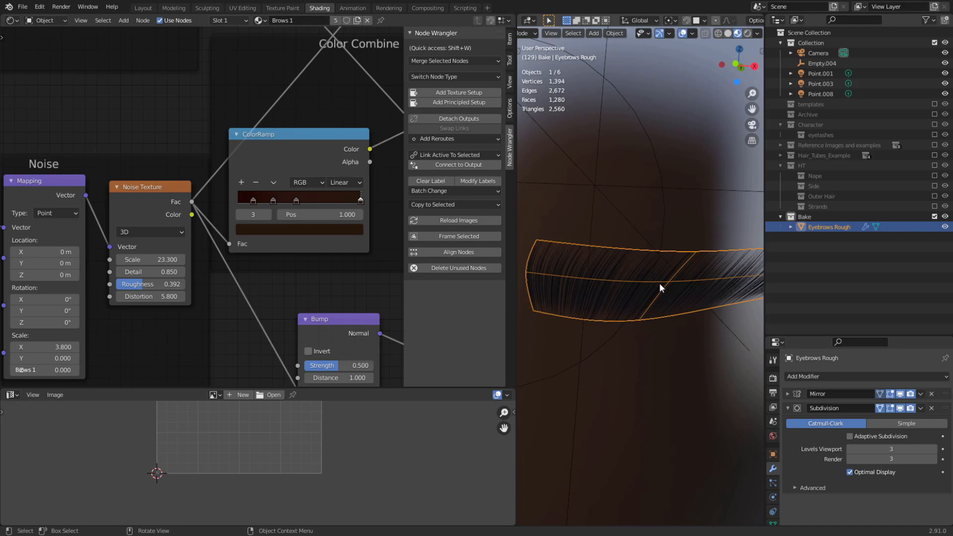
{"action": "scroll", "coordinate": [315, 241], "scroll_direction": "down", "scroll_amount": 5}
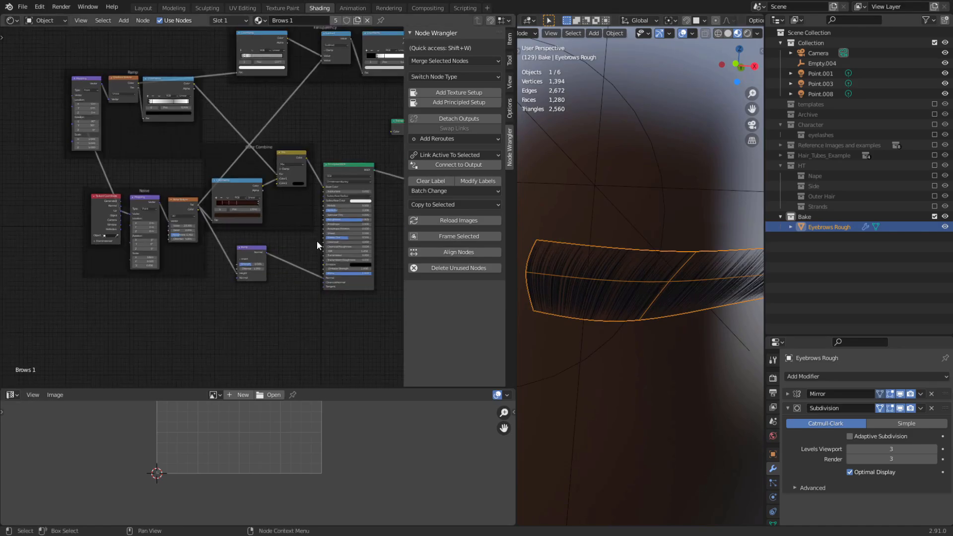
{"action": "middle_click_drag", "start_coordinate": [316, 240], "coordinate": [163, 272]}
{"action": "middle_click_drag", "start_coordinate": [347, 218], "coordinate": [237, 239]}
{"action": "scroll", "coordinate": [209, 217], "scroll_direction": "up", "scroll_amount": 2}
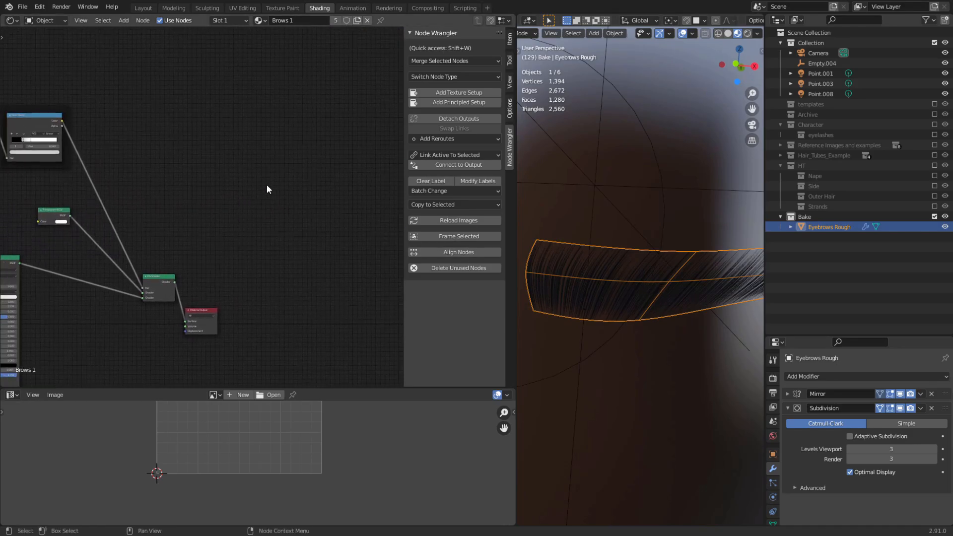
{"action": "scroll", "coordinate": [266, 186], "scroll_direction": "up", "scroll_amount": 1}
{"action": "middle_click_drag", "start_coordinate": [266, 186], "coordinate": [230, 195]}
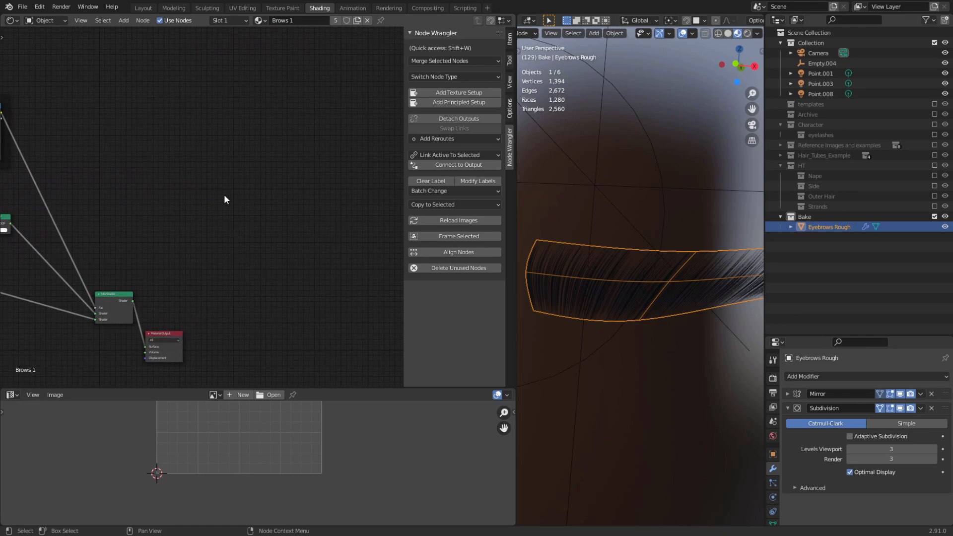
{"action": "key", "text": "shift+a"}
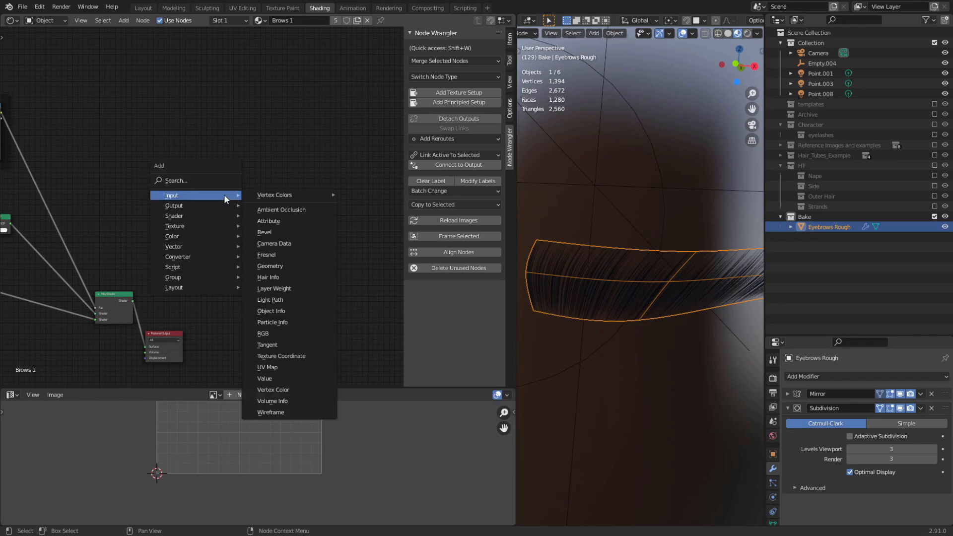
{"action": "key", "text": "space"}
{"action": "type", "text": "ima"}
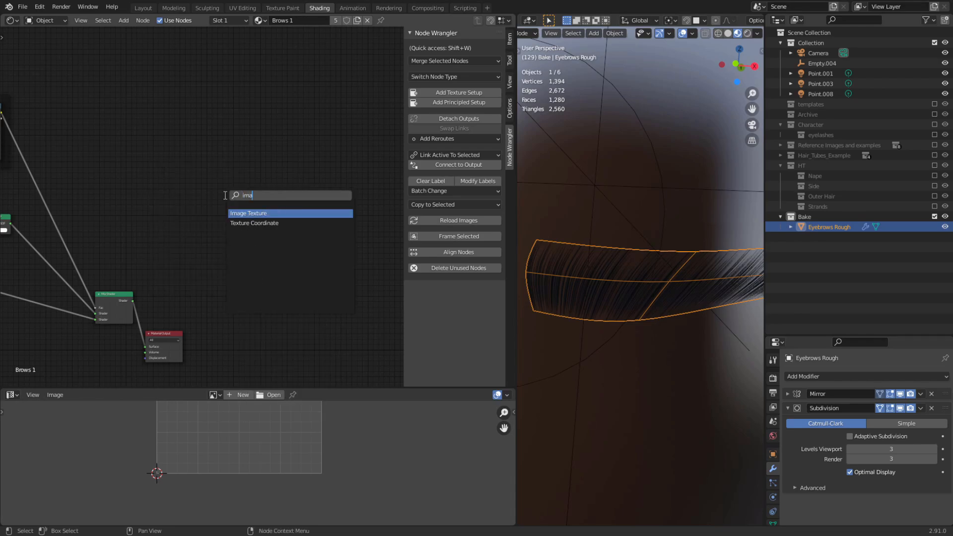
{"action": "key", "text": "Return"}
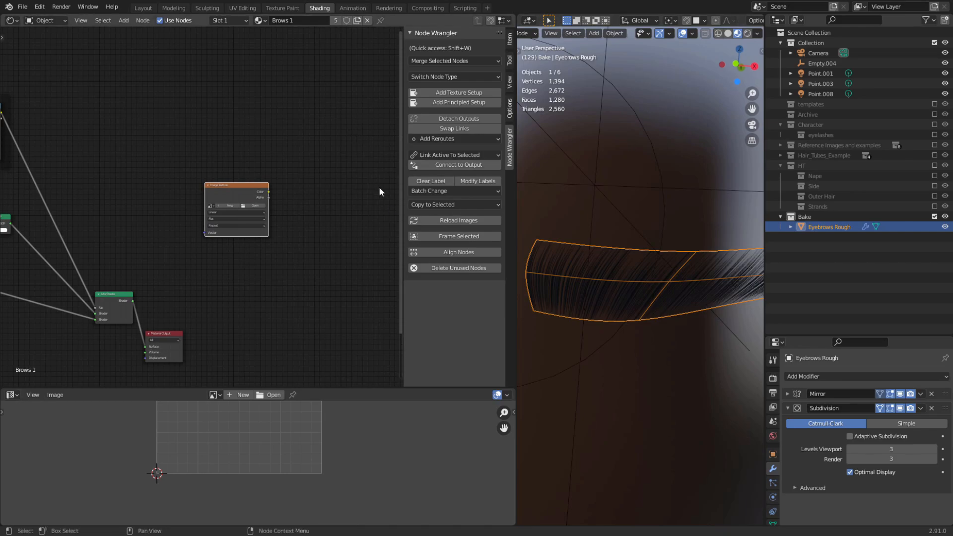
Hide the node editor sidebar and start the Shortcut VUr key display for the 3D viewport.
{"action": "key", "text": "n"}
{"action": "key", "text": "n"}
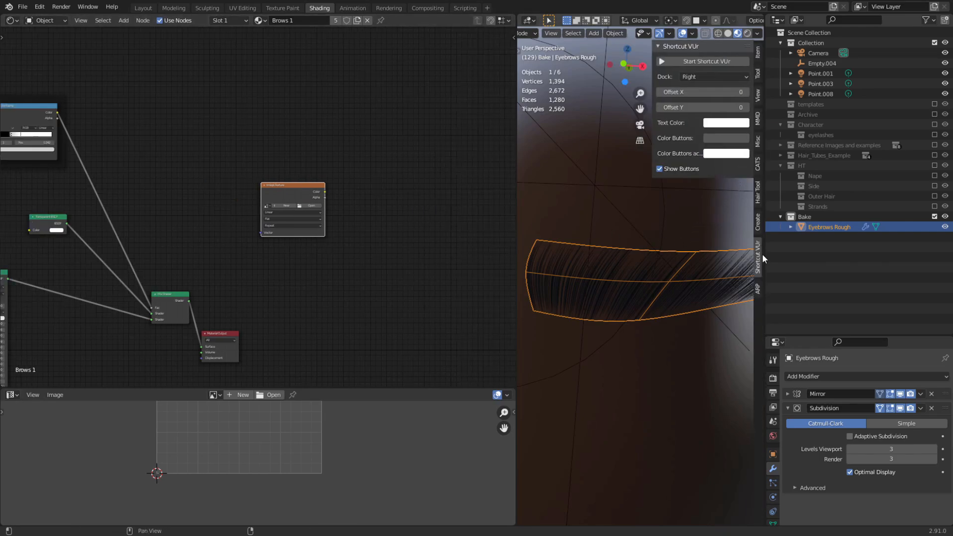
{"action": "left_click", "coordinate": [691, 61]}
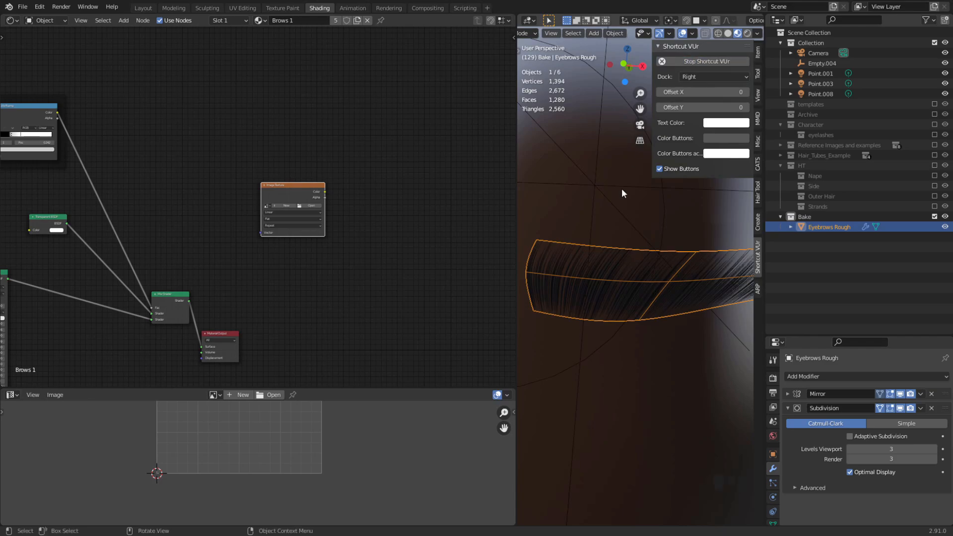
{"action": "key", "text": "n"}
Move the Image Texture node higher and duplicate it twice, stacking the copies below it.
{"action": "scroll", "coordinate": [347, 243], "scroll_direction": "up", "scroll_amount": 3}
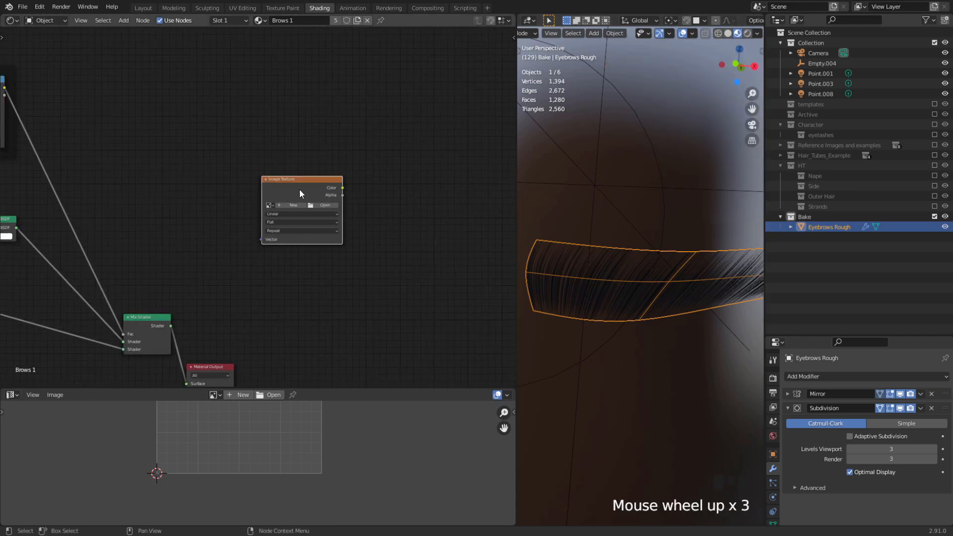
{"action": "left_click_drag", "start_coordinate": [298, 180], "coordinate": [299, 100]}
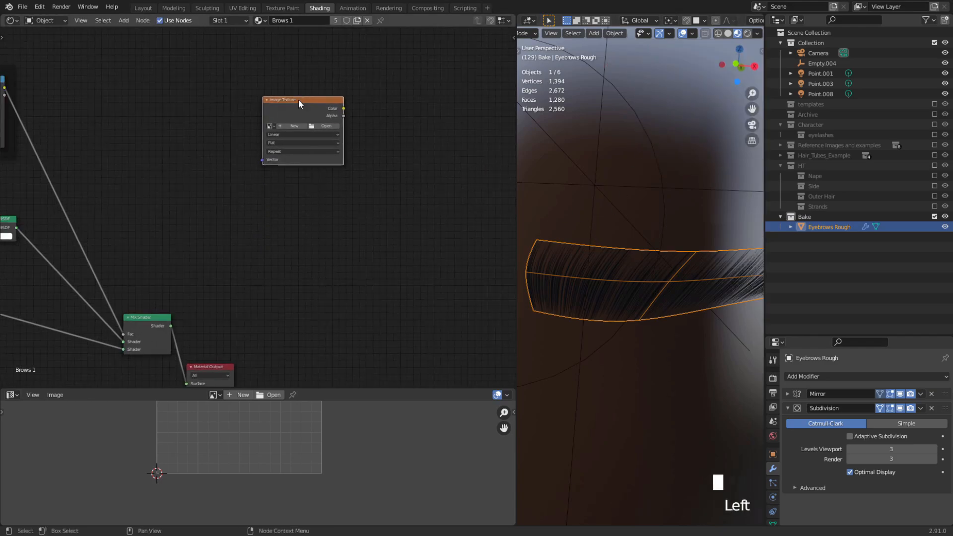
{"action": "key", "text": "shift+d"}
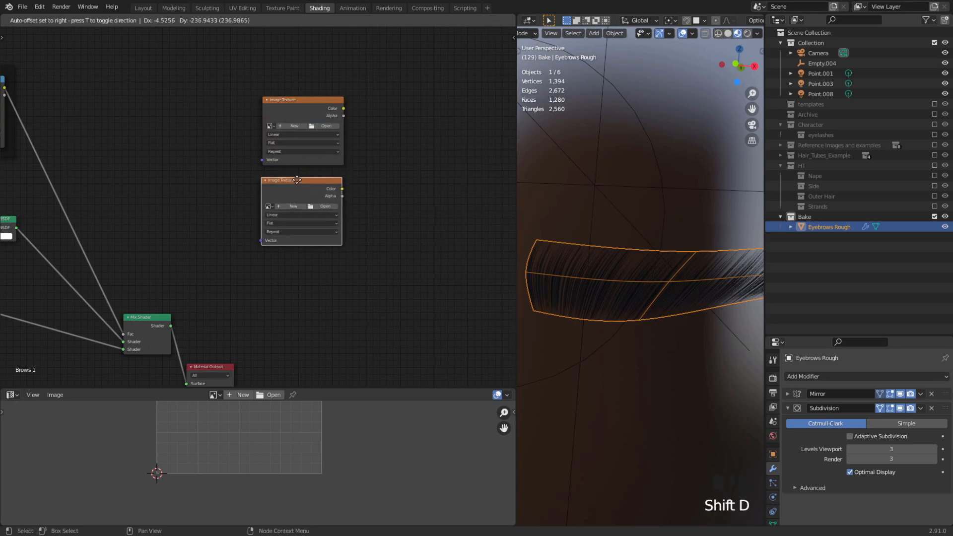
{"action": "left_click", "coordinate": [297, 172]}
{"action": "key", "text": "shift+d"}
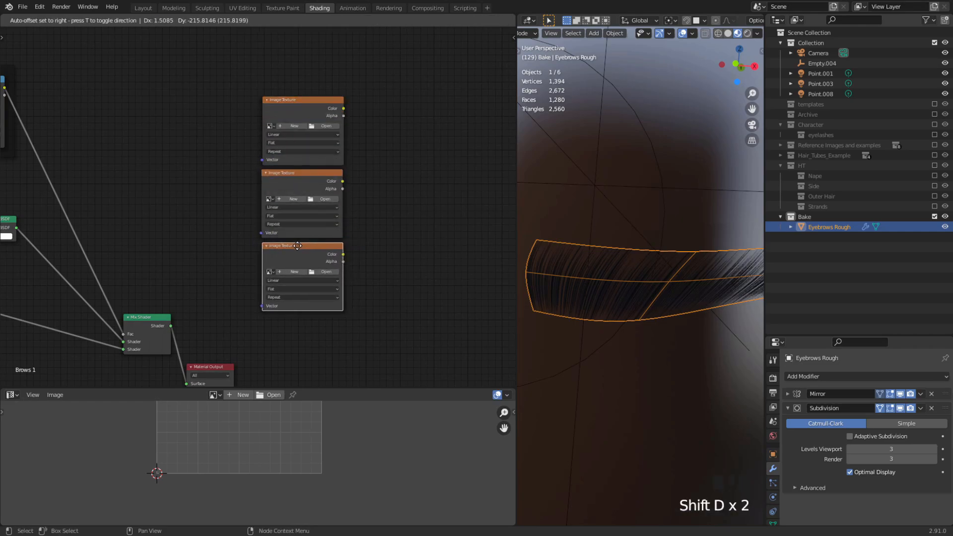
{"action": "left_click", "coordinate": [297, 246]}
Start a new image in the uppermost Image Texture node and name it Eyebrow_bake_alb.
{"action": "scroll", "coordinate": [282, 124], "scroll_direction": "up", "scroll_amount": 2}
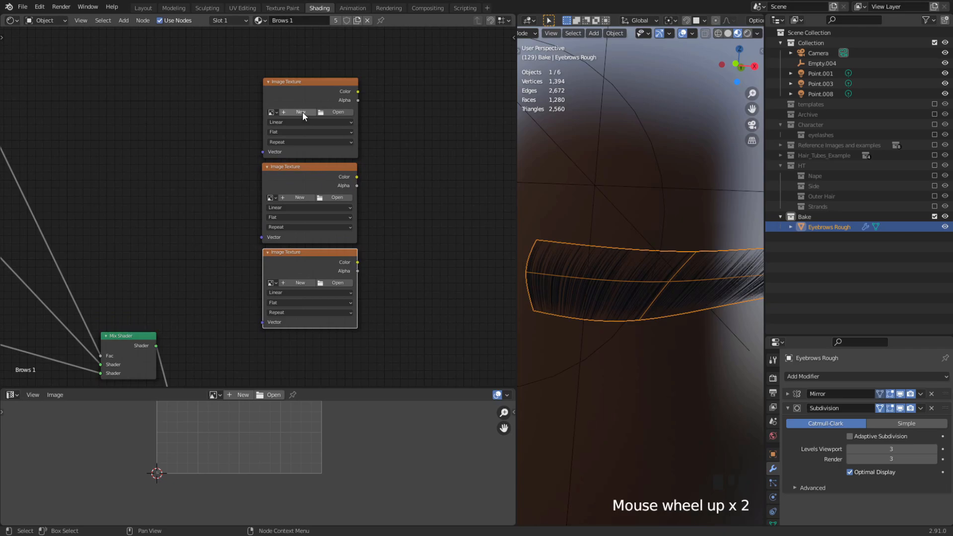
{"action": "left_click", "coordinate": [303, 112]}
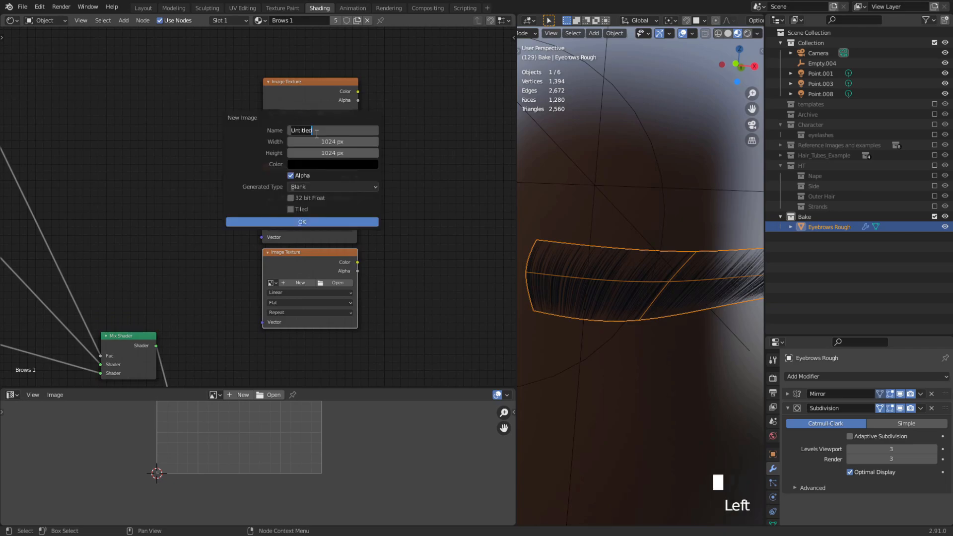
{"action": "type", "text": "E"}
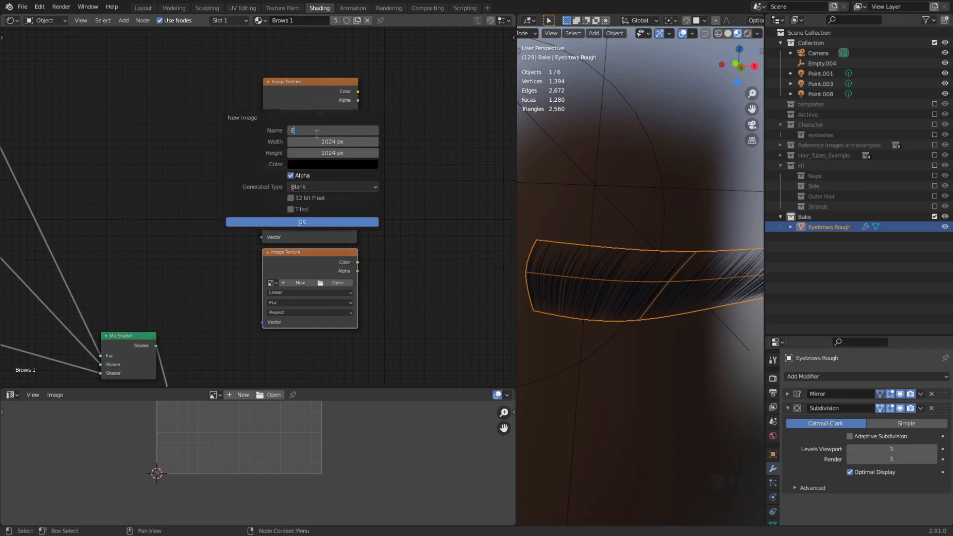
{"action": "type", "text": "yebrow_bake_"}
{"action": "left_click_drag", "start_coordinate": [338, 131], "coordinate": [268, 130]}
{"action": "left_click", "coordinate": [335, 130]}
{"action": "type", "text": "alb"}
{"action": "key", "text": "Return"}
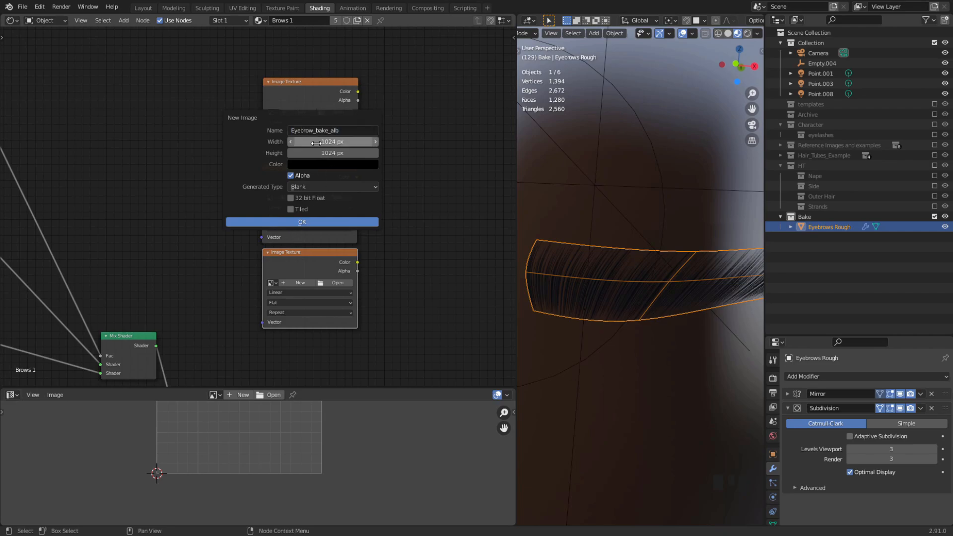
Set the new image to 2048 x 2048 px with a muted blue fill (H 0.645, S 0.523, V 0.538) and create it.
{"action": "left_click", "coordinate": [316, 142]}
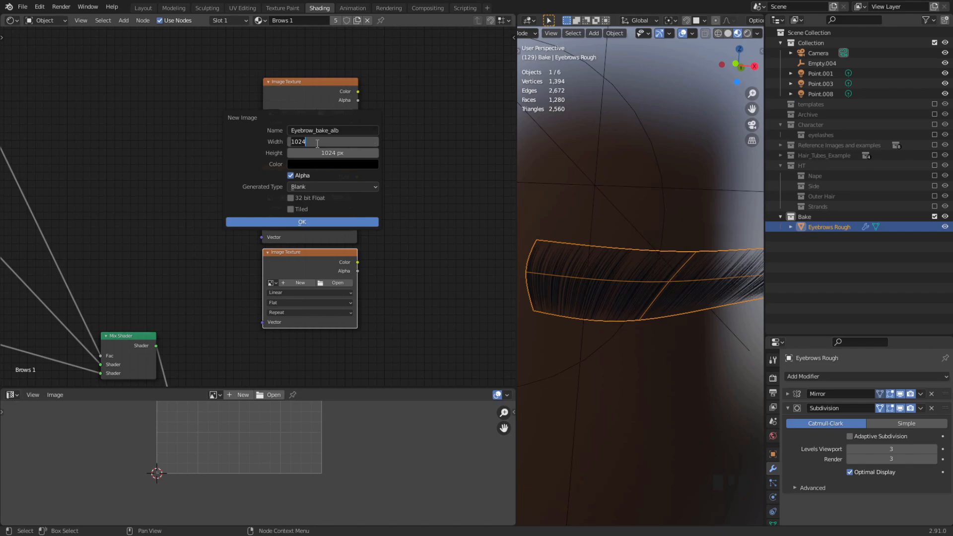
{"action": "type", "text": "2048"}
{"action": "key", "text": "Tab"}
{"action": "type", "text": "2048"}
{"action": "left_click", "coordinate": [321, 165]}
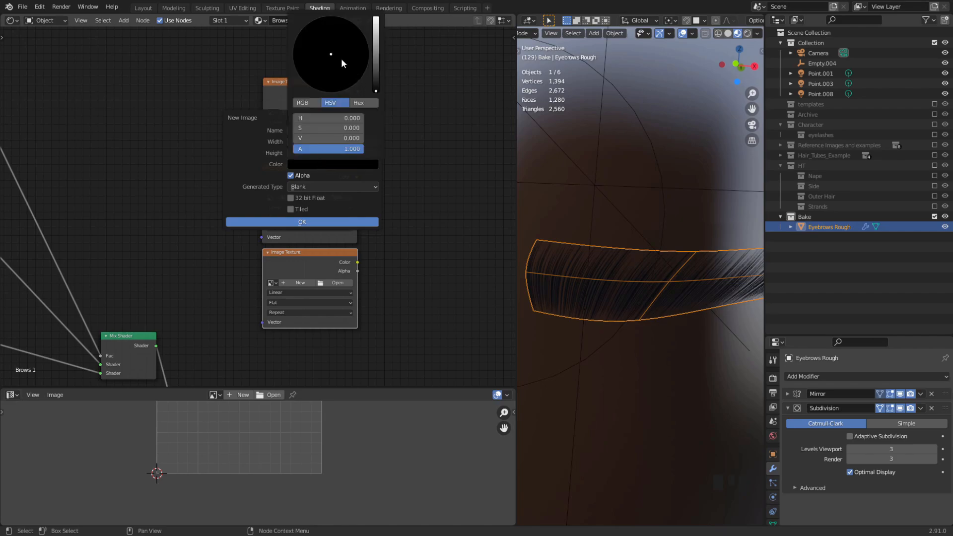
{"action": "left_click", "coordinate": [375, 51]}
{"action": "left_click", "coordinate": [347, 42]}
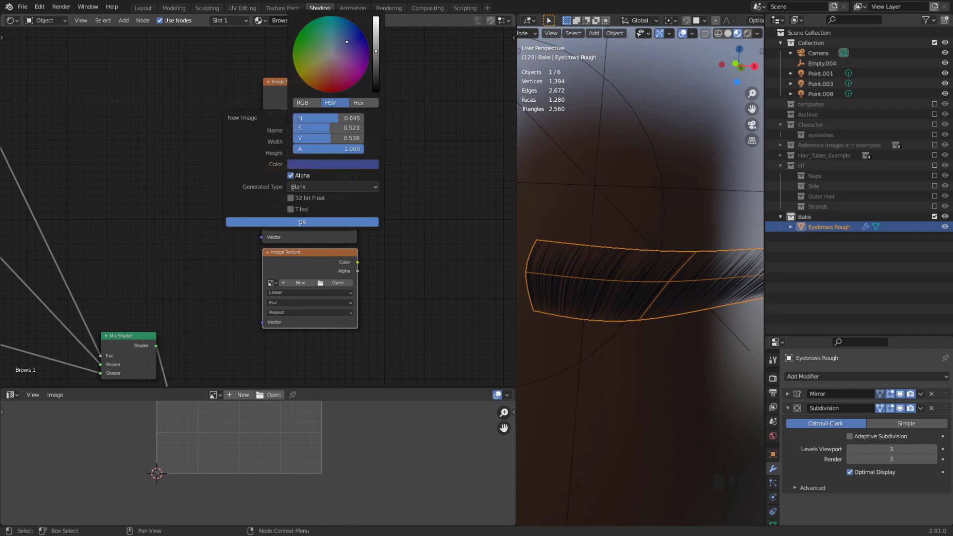
{"action": "left_click", "coordinate": [296, 220]}
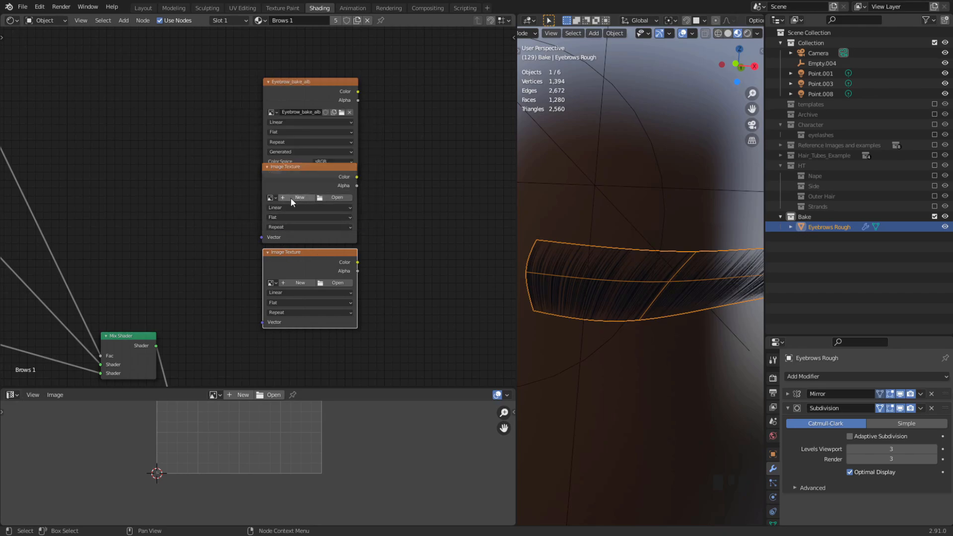
Space out the three texture nodes and create a new image named Eyebrow_bake_alpha in the middle one.
{"action": "left_click_drag", "start_coordinate": [297, 83], "coordinate": [297, 57]}
{"action": "left_click_drag", "start_coordinate": [305, 251], "coordinate": [305, 271]}
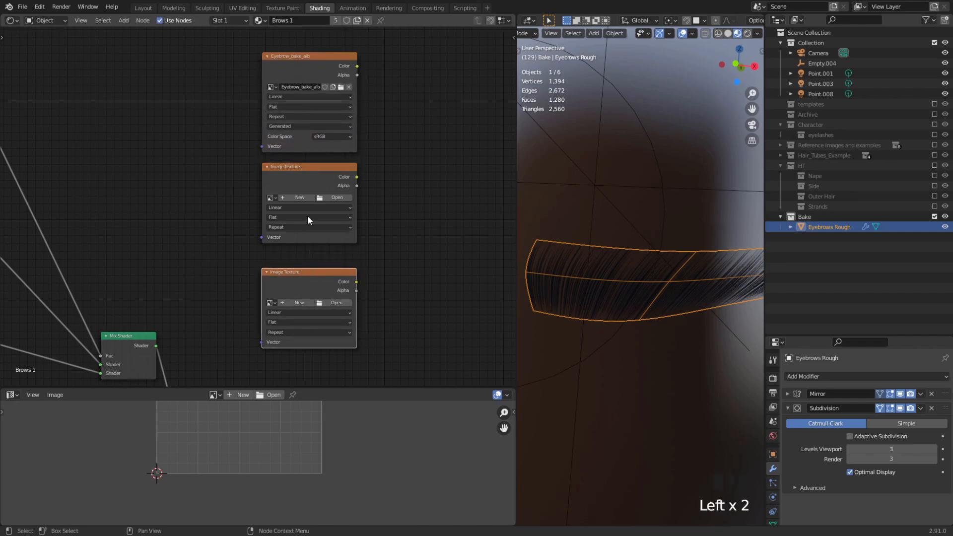
{"action": "left_click_drag", "start_coordinate": [316, 169], "coordinate": [316, 176]}
{"action": "left_click", "coordinate": [303, 205]}
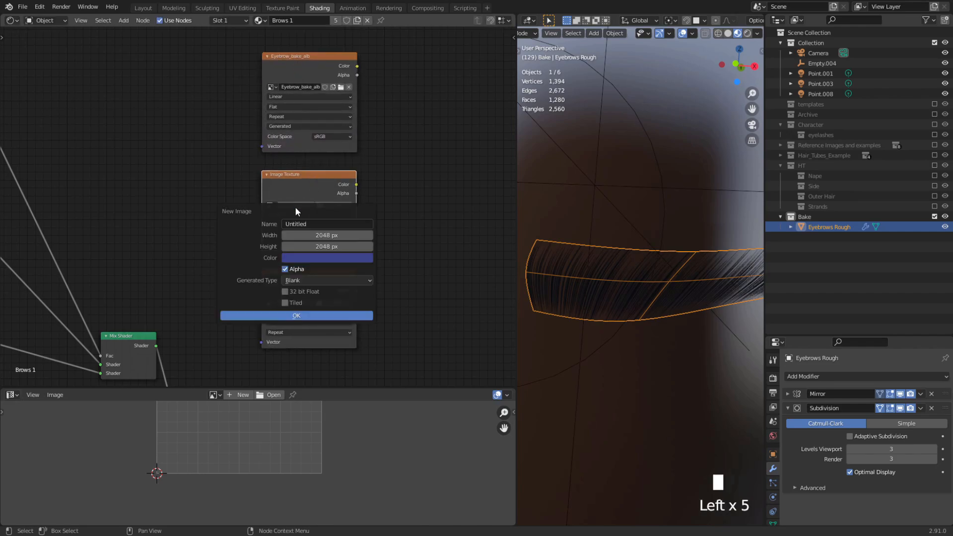
{"action": "type", "text": "Eyebrow_bake"}
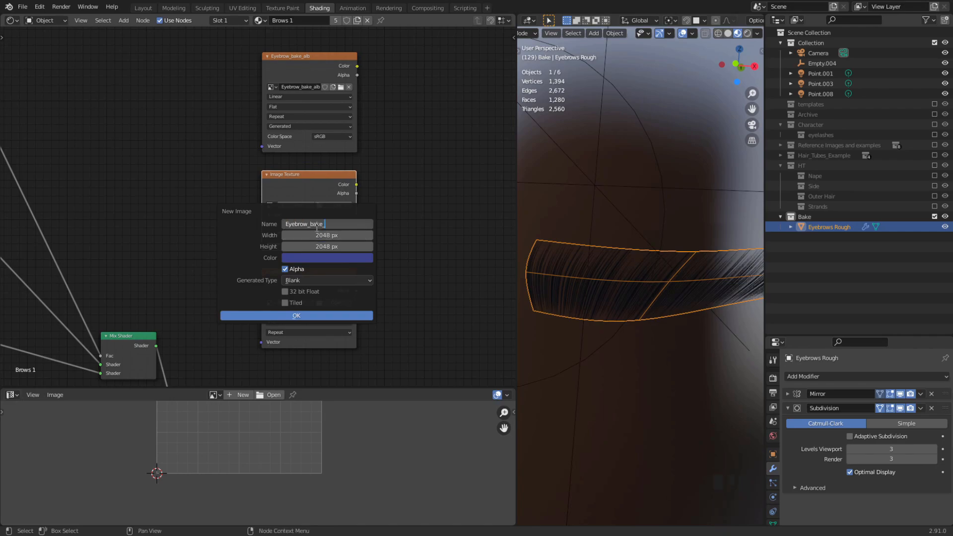
{"action": "type", "text": "_al"}
{"action": "type", "text": "ha"}
{"action": "key", "text": "Return"}
{"action": "left_click", "coordinate": [308, 317]}
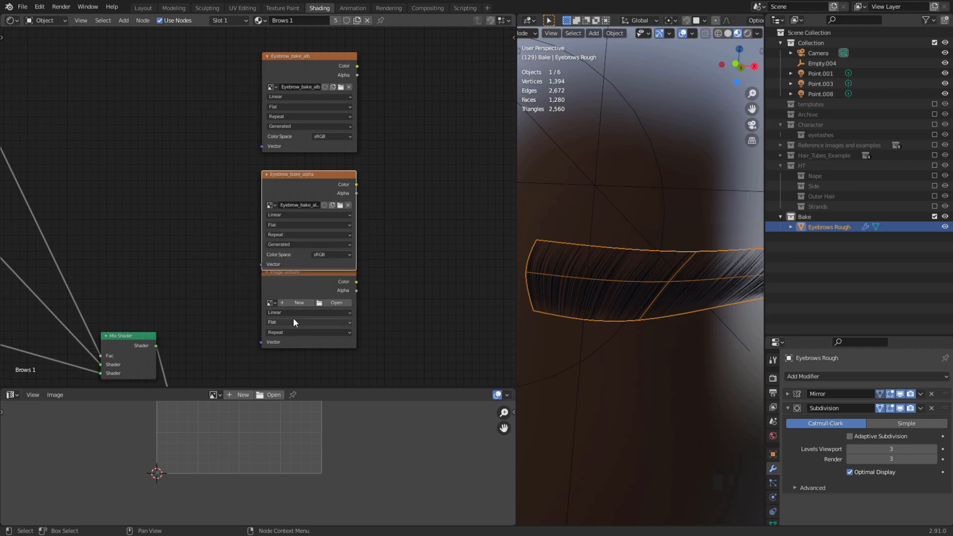
Move the lowest Image Texture node further down and create a new image named Eyebrow_bake_normal in it.
{"action": "left_click", "coordinate": [295, 273]}
{"action": "left_click_drag", "start_coordinate": [295, 273], "coordinate": [295, 288]}
{"action": "left_click", "coordinate": [296, 318]}
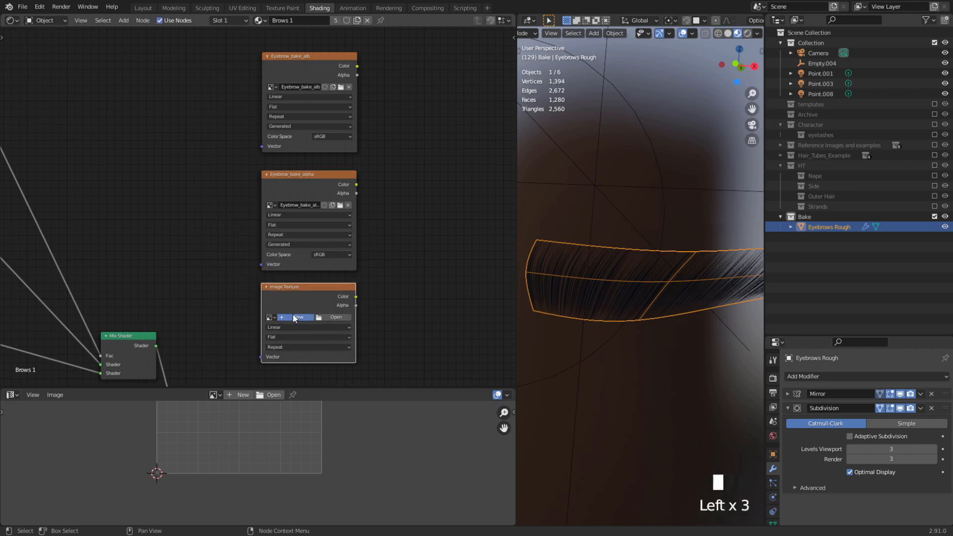
{"action": "left_click", "coordinate": [298, 334]}
{"action": "type", "text": "Eyebrow_bake_"}
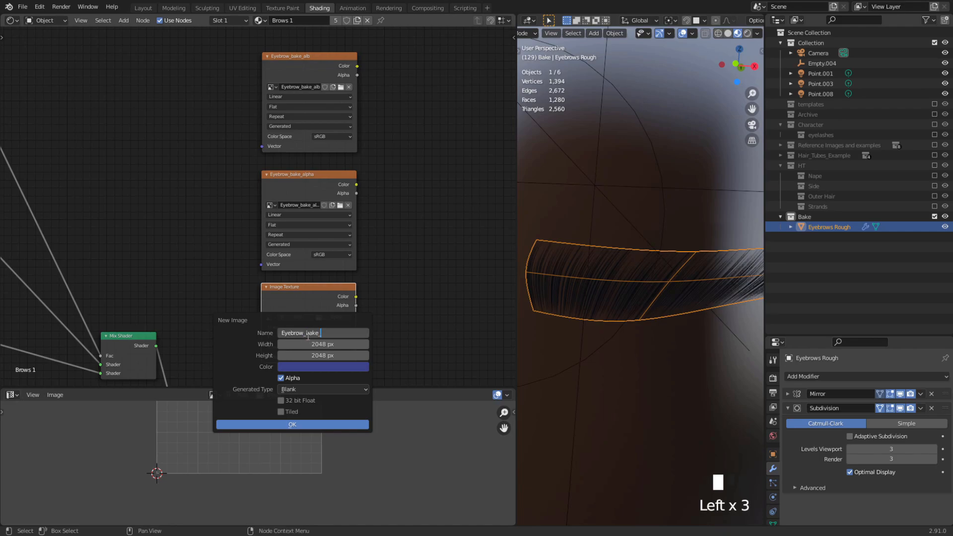
{"action": "type", "text": "normal"}
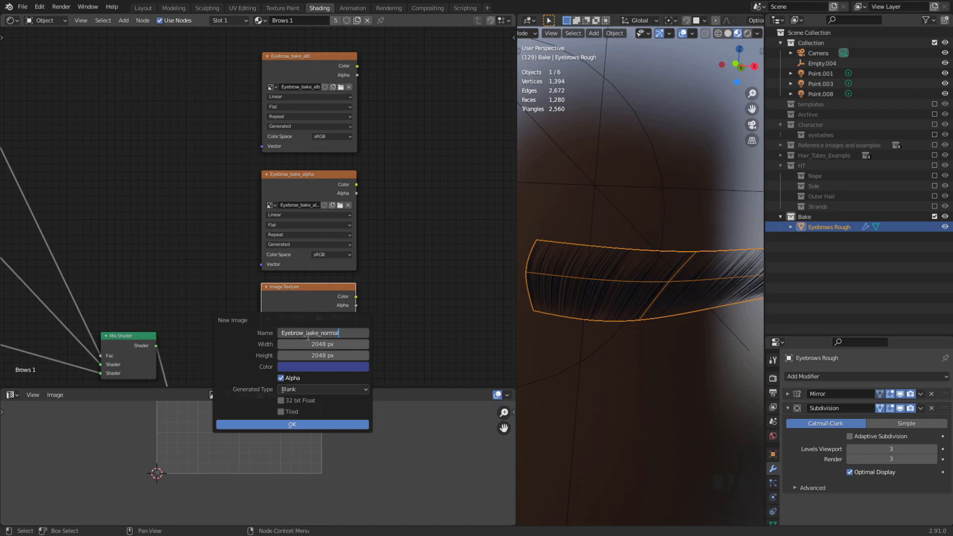
{"action": "left_click", "coordinate": [304, 424]}
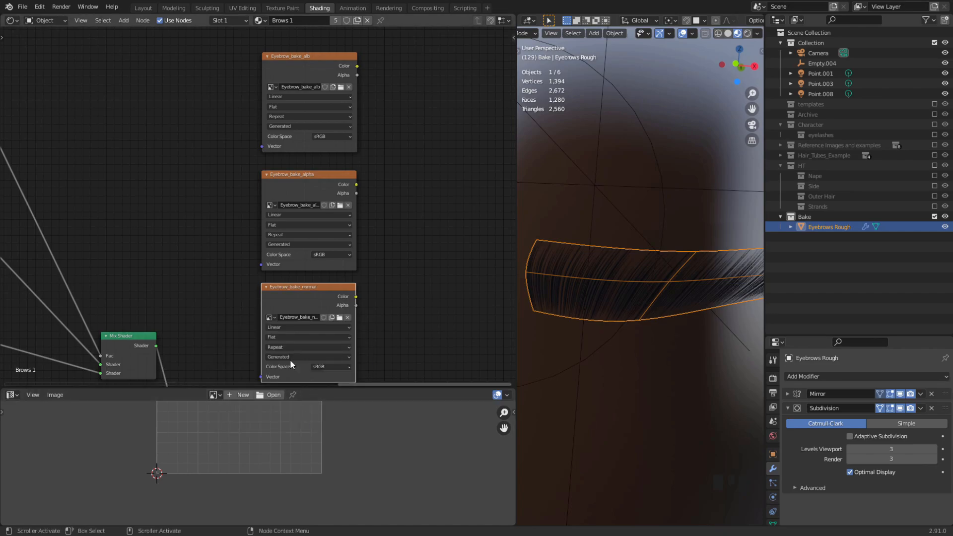
Deselect the texture nodes and examine the eyebrow mesh from other angles in the 3D viewport.
{"action": "middle_click_drag", "start_coordinate": [254, 255], "coordinate": [189, 237]}
{"action": "scroll", "coordinate": [181, 235], "scroll_direction": "down", "scroll_amount": 2}
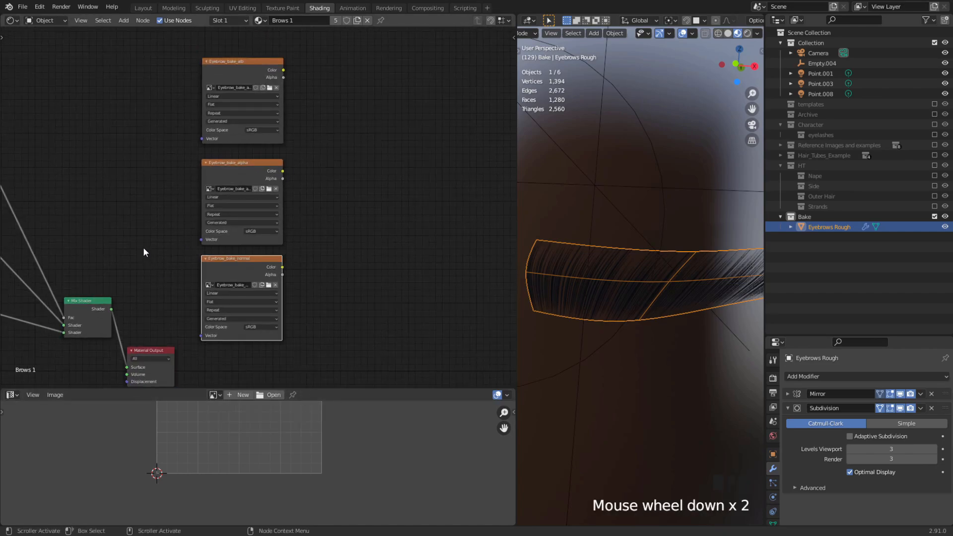
{"action": "left_click", "coordinate": [130, 243]}
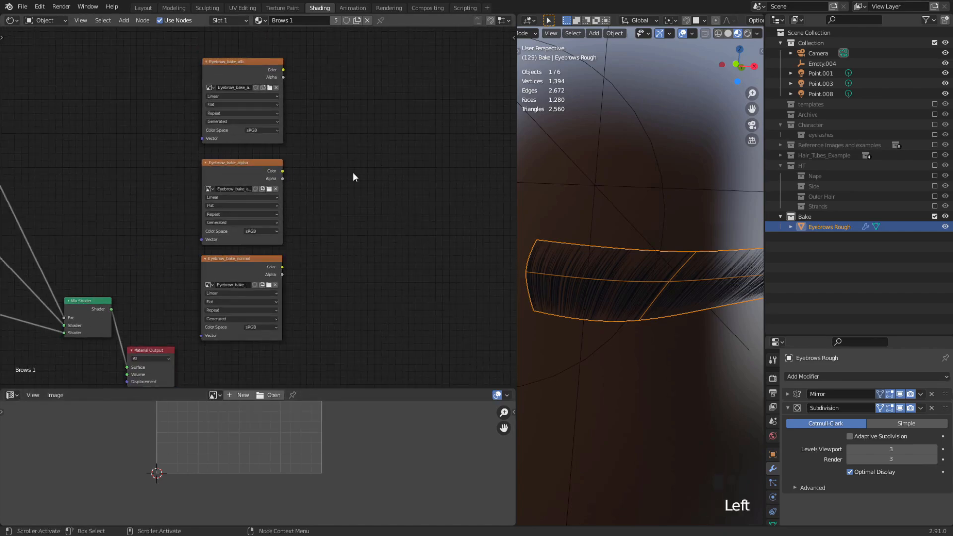
{"action": "left_click", "coordinate": [542, 266]}
{"action": "double_click", "coordinate": [665, 144]}
{"action": "middle_click_drag", "start_coordinate": [677, 117], "coordinate": [649, 285]}
{"action": "left_click", "coordinate": [640, 267]}
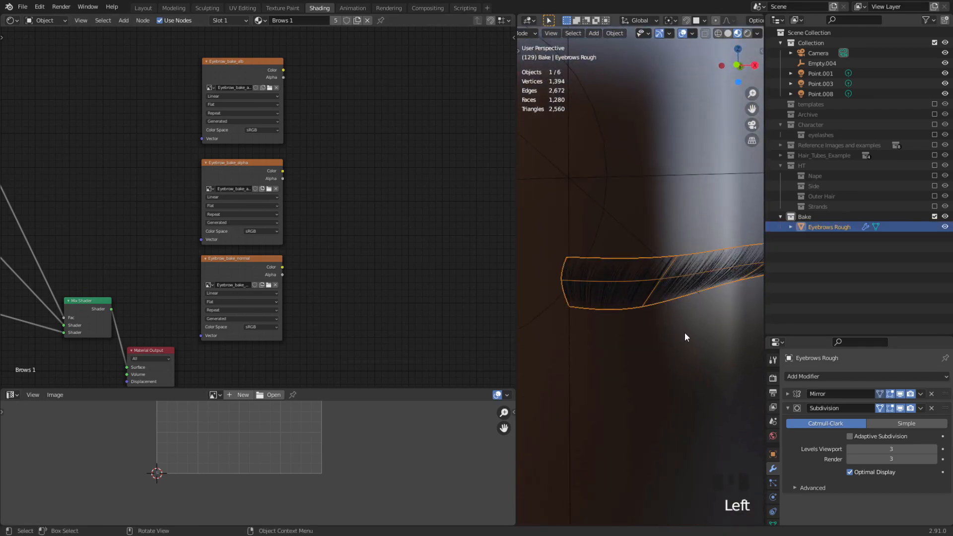
{"action": "middle_click_drag", "start_coordinate": [686, 333], "coordinate": [675, 304]}
{"action": "scroll", "coordinate": [680, 310], "scroll_direction": "up", "scroll_amount": 2}
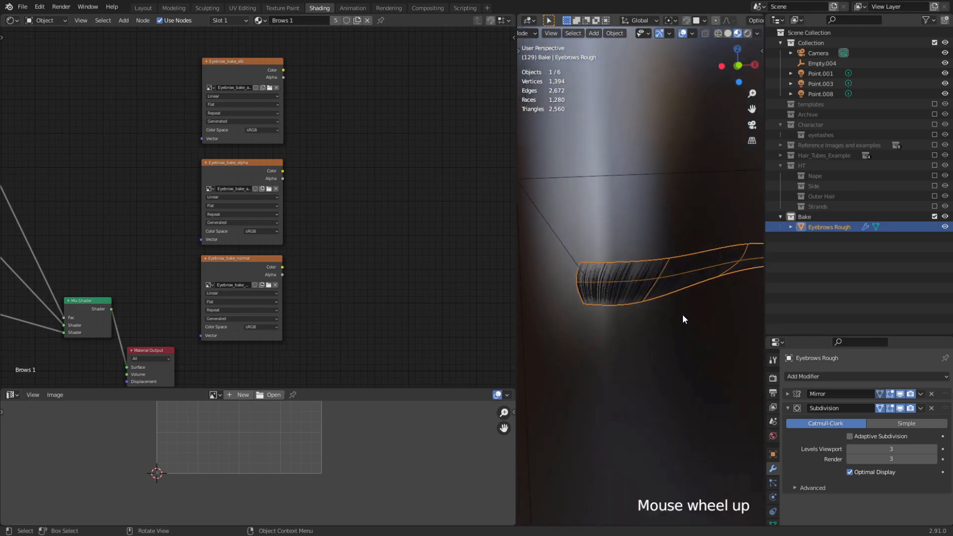
Select the Eyebrow_bake_alb texture node and move it slightly down, closer to the alpha node.
{"action": "left_click", "coordinate": [237, 60]}
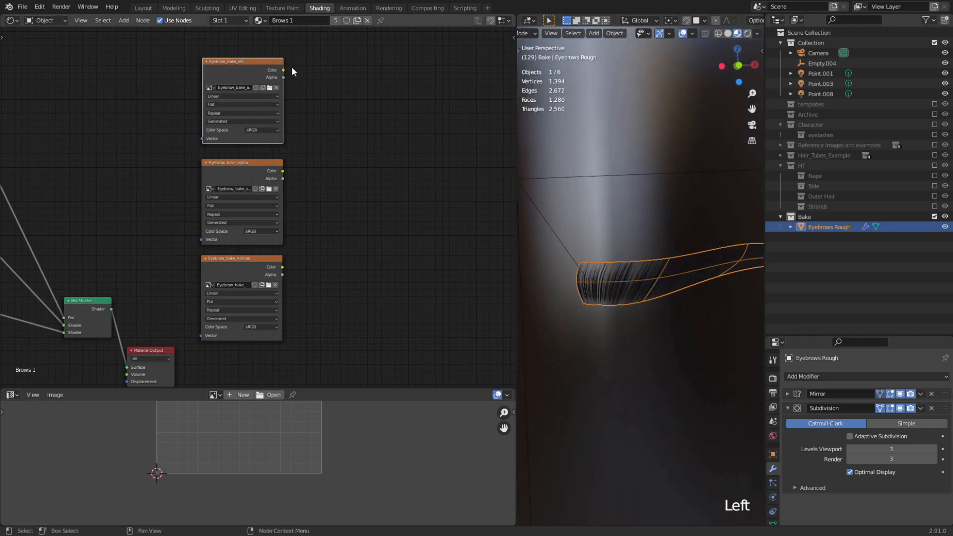
{"action": "mouse_move", "coordinate": [135, 118]}
{"action": "middle_mouse_down"}
{"action": "mouse_move", "coordinate": [124, 100]}
{"action": "mouse_move", "coordinate": [134, 119]}
{"action": "middle_mouse_up"}
{"action": "mouse_move", "coordinate": [240, 60]}
{"action": "left_mouse_down"}
{"action": "mouse_move", "coordinate": [213, 66]}
{"action": "mouse_move", "coordinate": [239, 70]}
{"action": "left_mouse_up"}
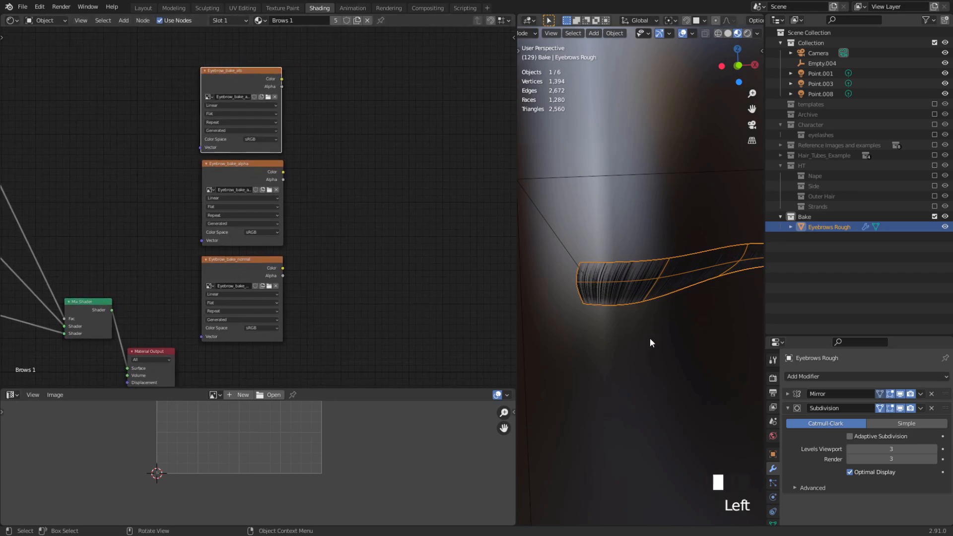
Display the Eyebrow_bake_alb image in the image editor.
{"action": "middle_click_drag", "start_coordinate": [227, 412], "coordinate": [230, 451]}
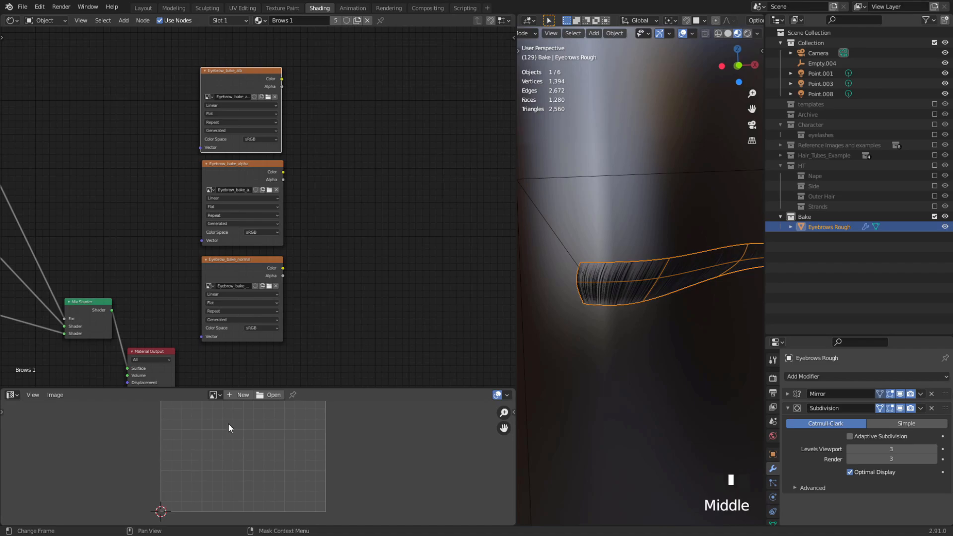
{"action": "left_click", "coordinate": [219, 395]}
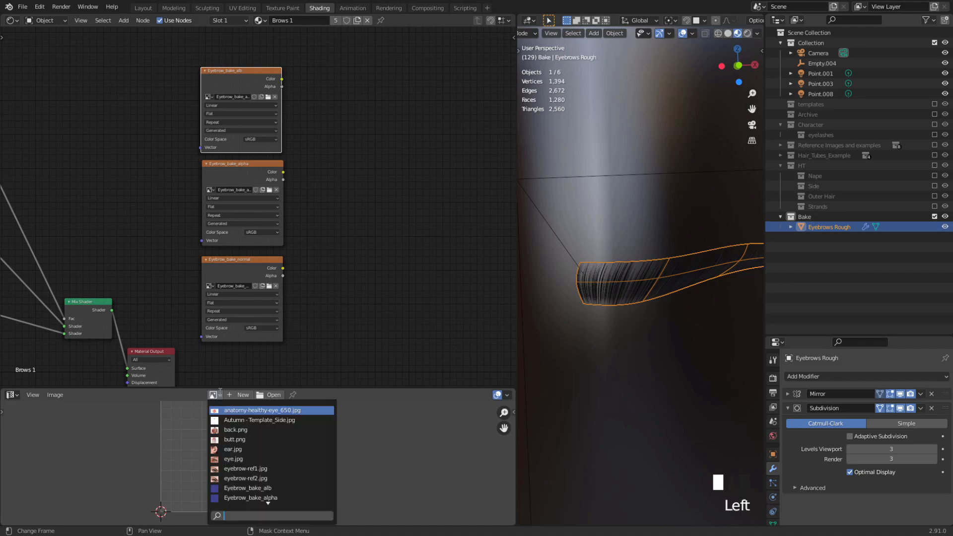
{"action": "type", "text": "eye"}
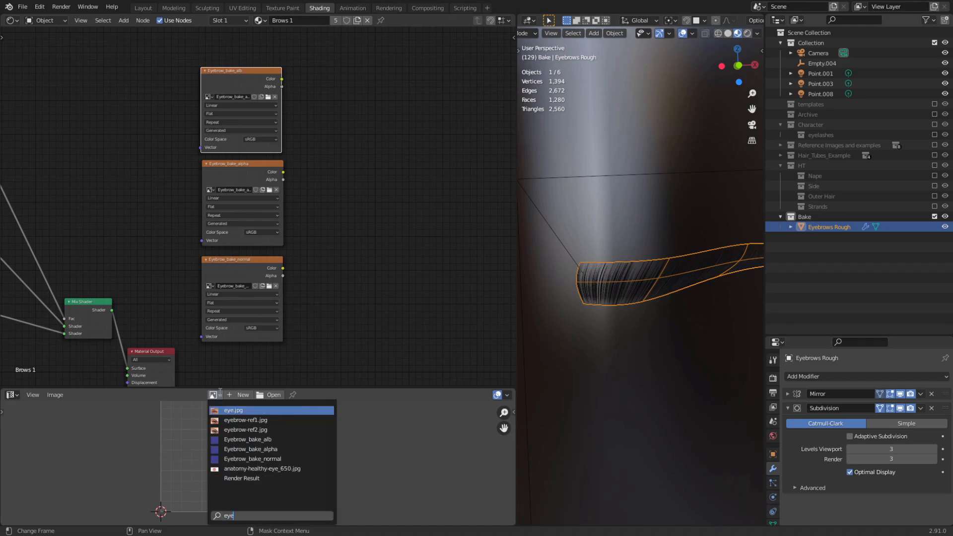
{"action": "left_click", "coordinate": [247, 439]}
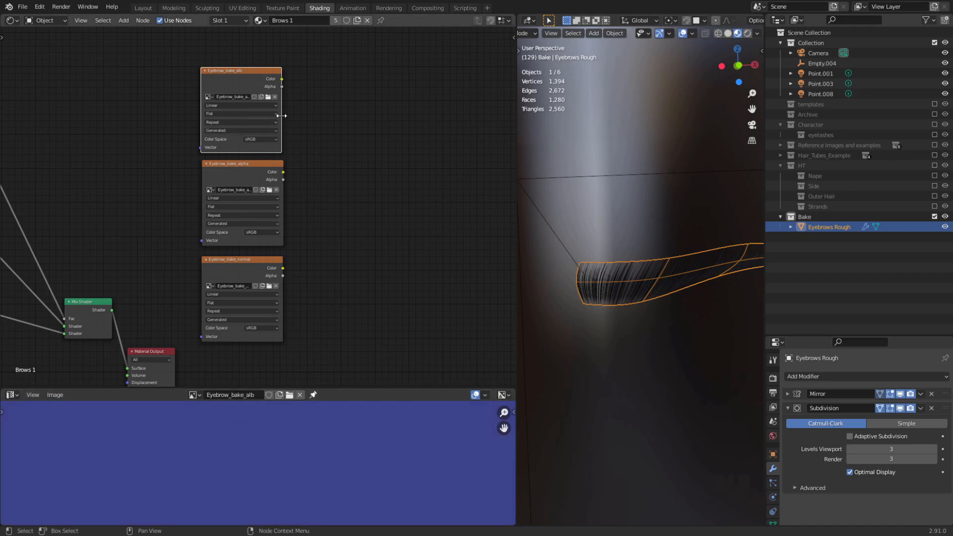
Widen the albedo, alpha and normal texture nodes until their full image names fit.
{"action": "left_click_drag", "start_coordinate": [281, 115], "coordinate": [298, 120]}
{"action": "scroll", "coordinate": [256, 141], "scroll_direction": "up", "scroll_amount": 3}
{"action": "middle_click_drag", "start_coordinate": [256, 144], "coordinate": [252, 189]}
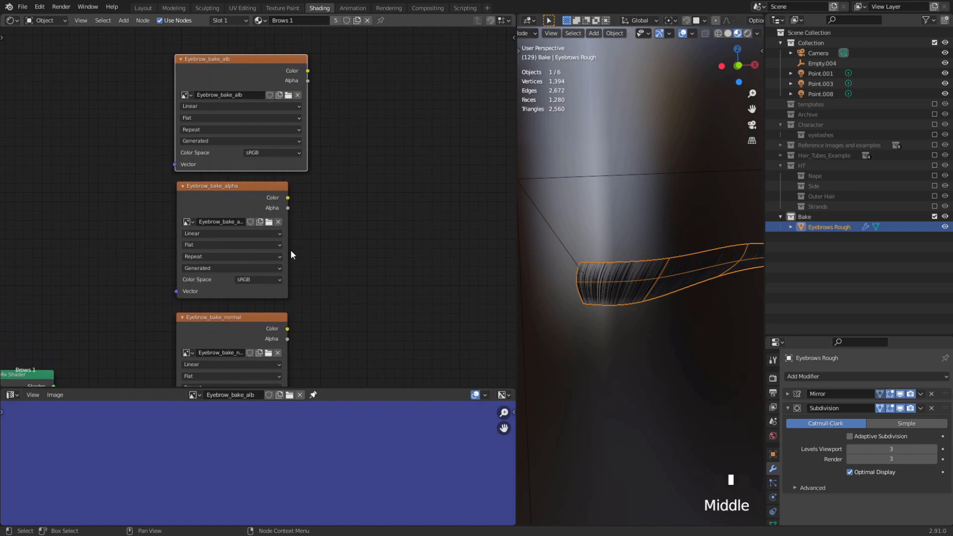
{"action": "left_click_drag", "start_coordinate": [289, 252], "coordinate": [310, 252]}
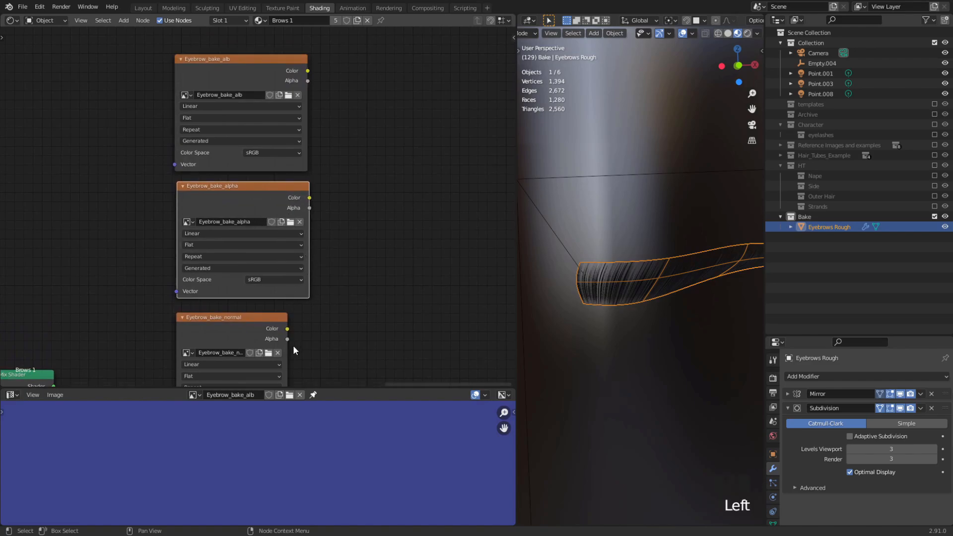
{"action": "left_click_drag", "start_coordinate": [288, 351], "coordinate": [312, 351]}
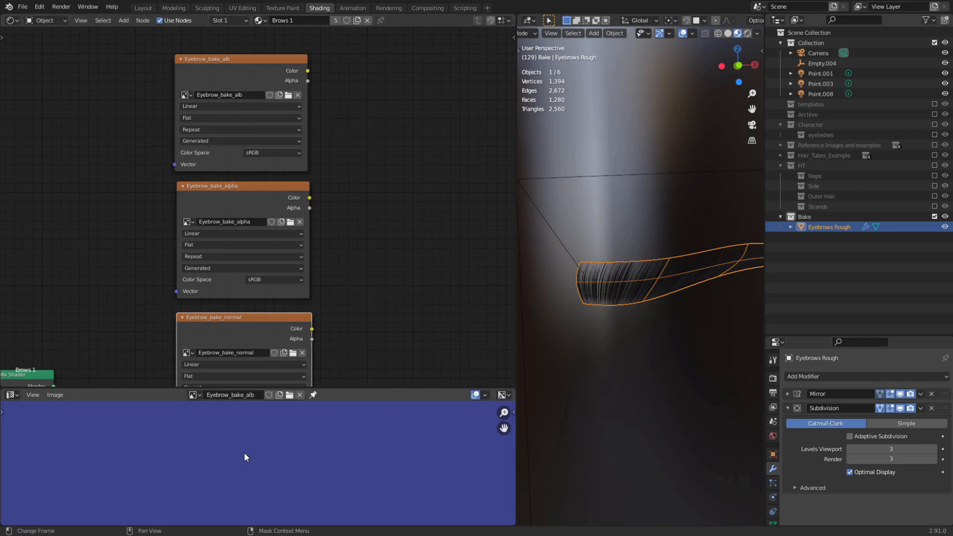
Fit the albedo image in the image editor's view and switch the 3D viewport to rendered shading on the eyebrow.
{"action": "scroll", "coordinate": [242, 447], "scroll_direction": "down", "scroll_amount": 7}
{"action": "scroll", "coordinate": [240, 440], "scroll_direction": "down", "scroll_amount": 4}
{"action": "scroll", "coordinate": [241, 439], "scroll_direction": "up", "scroll_amount": 1}
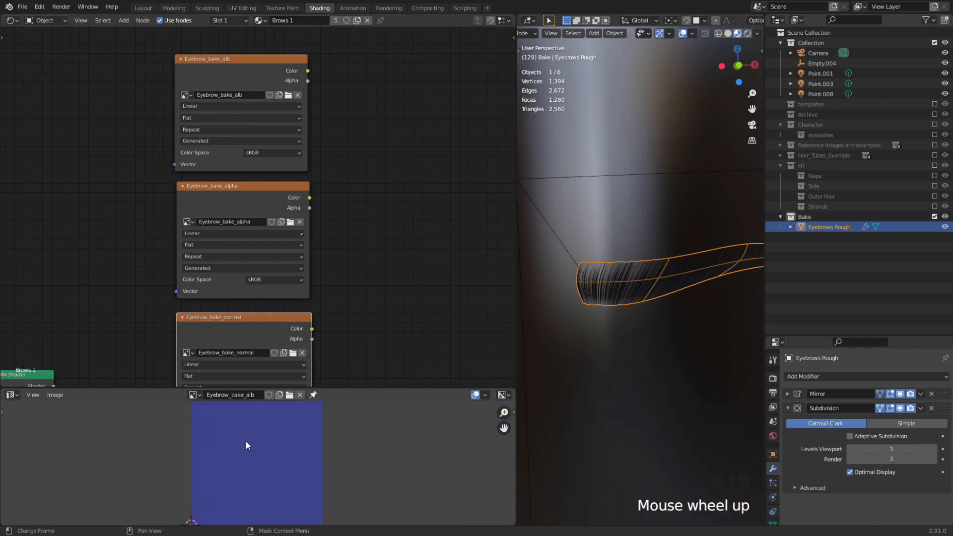
{"action": "middle_click_drag", "start_coordinate": [623, 287], "coordinate": [583, 311]}
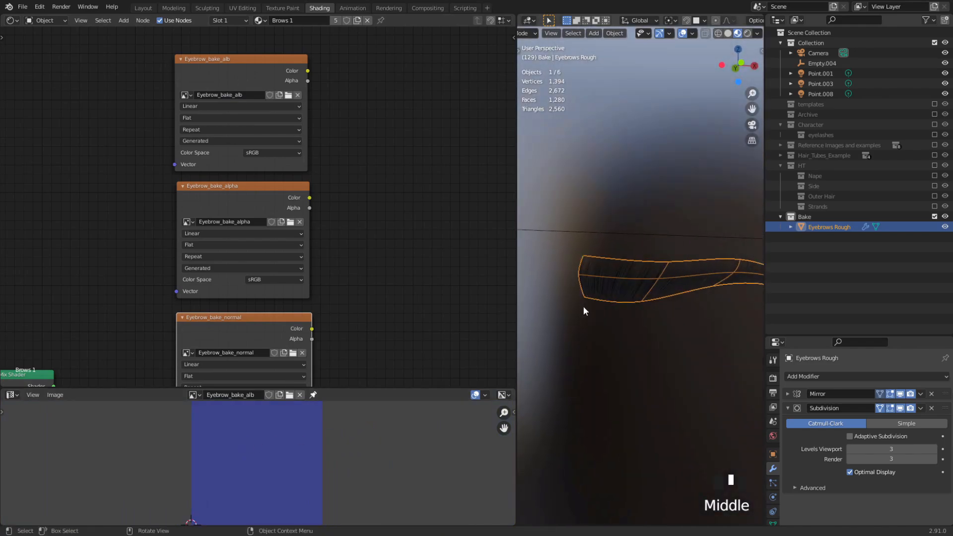
{"action": "scroll", "coordinate": [681, 324], "scroll_direction": "up", "scroll_amount": 3}
{"action": "middle_click_drag", "start_coordinate": [679, 321], "coordinate": [697, 222]}
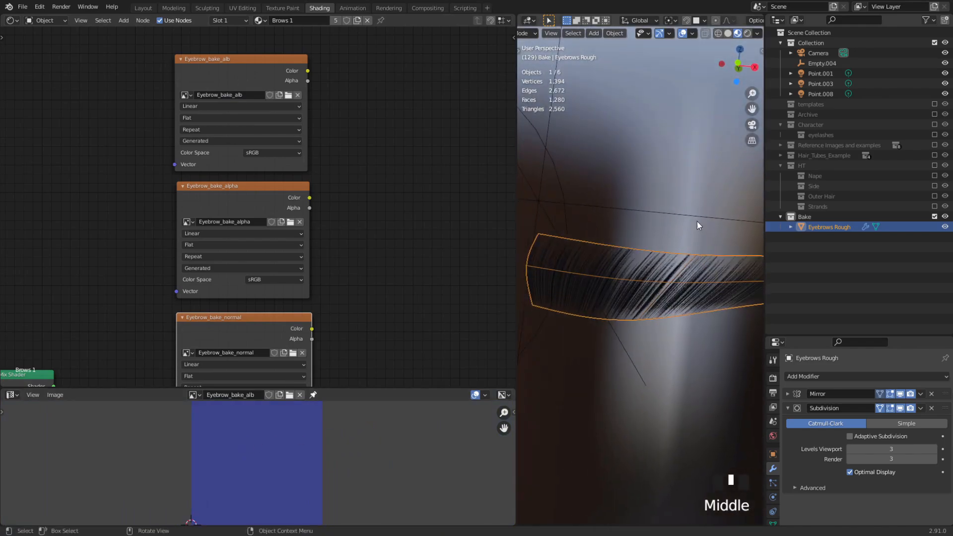
{"action": "left_click", "coordinate": [750, 33]}
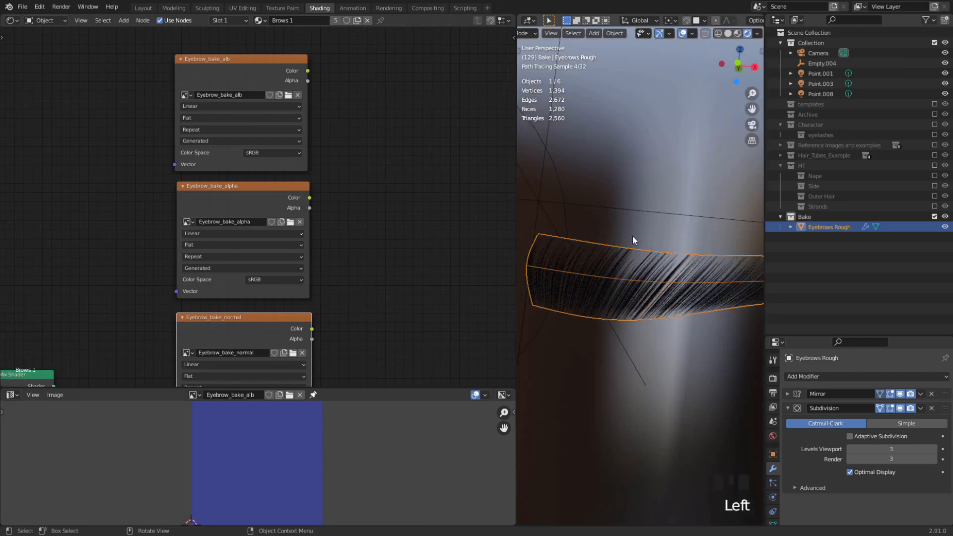
Examine the rendered eyebrow hair strands up close from several angles.
{"action": "scroll", "coordinate": [597, 334], "scroll_direction": "up", "scroll_amount": 1}
{"action": "middle_click_drag", "start_coordinate": [597, 334], "coordinate": [619, 341]}
{"action": "scroll", "coordinate": [631, 351], "scroll_direction": "up", "scroll_amount": 1}
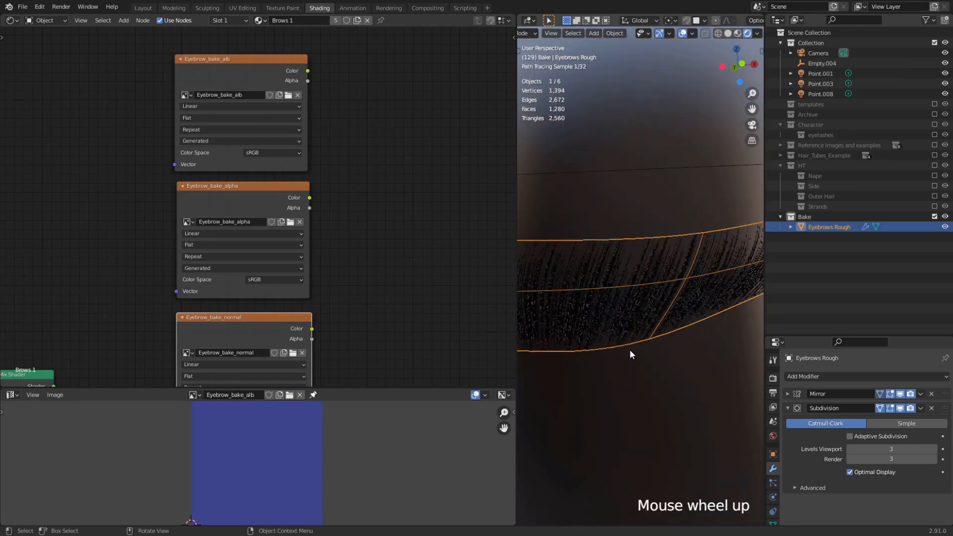
{"action": "scroll", "coordinate": [612, 355], "scroll_direction": "up", "scroll_amount": 3}
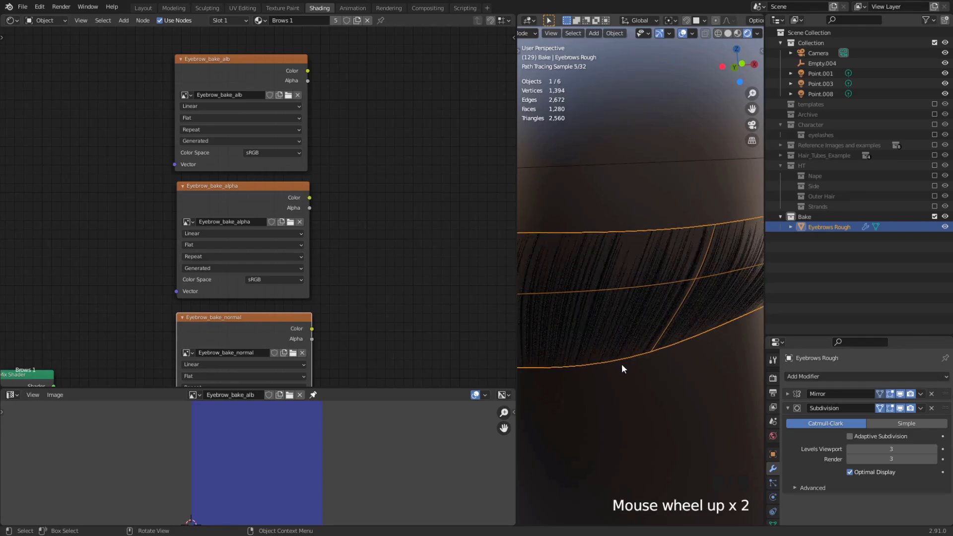
{"action": "mouse_move", "coordinate": [668, 391]}
{"action": "middle_mouse_down"}
{"action": "mouse_move", "coordinate": [654, 377]}
{"action": "mouse_move", "coordinate": [665, 424]}
{"action": "middle_mouse_up"}
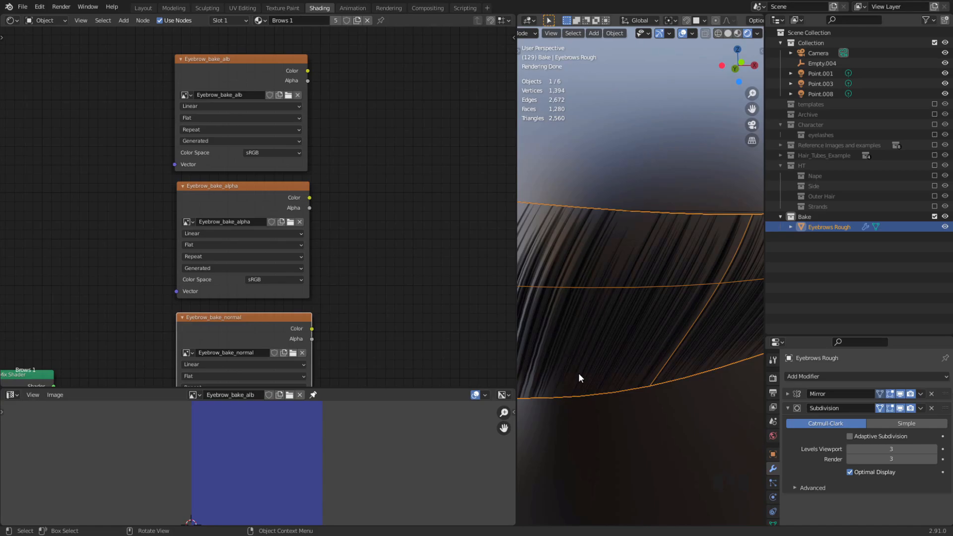
{"action": "middle_click_drag", "start_coordinate": [622, 314], "coordinate": [666, 323]}
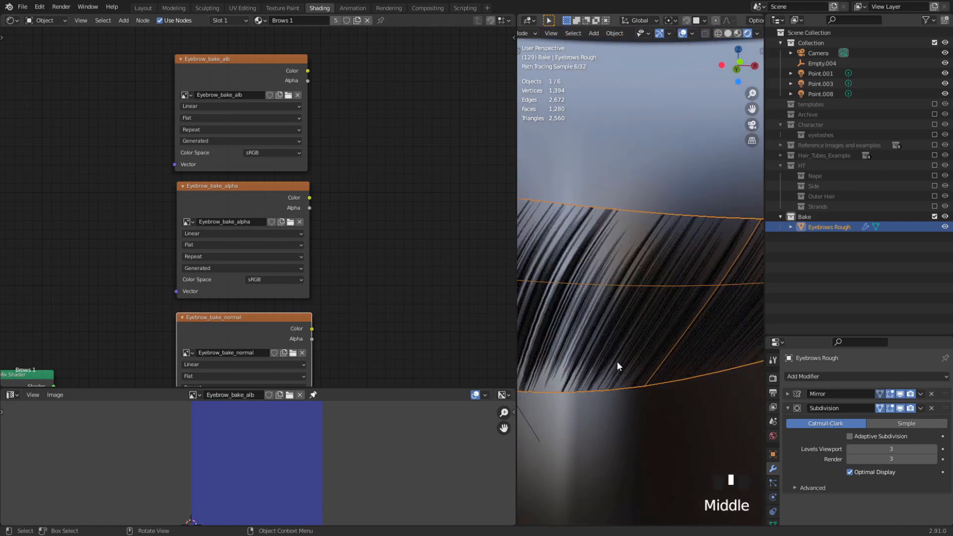
{"action": "mouse_move", "coordinate": [619, 366]}
{"action": "middle_mouse_down"}
{"action": "mouse_move", "coordinate": [594, 347]}
{"action": "mouse_move", "coordinate": [681, 355]}
{"action": "middle_mouse_up"}
{"action": "middle_click_drag", "start_coordinate": [651, 325], "coordinate": [566, 334]}
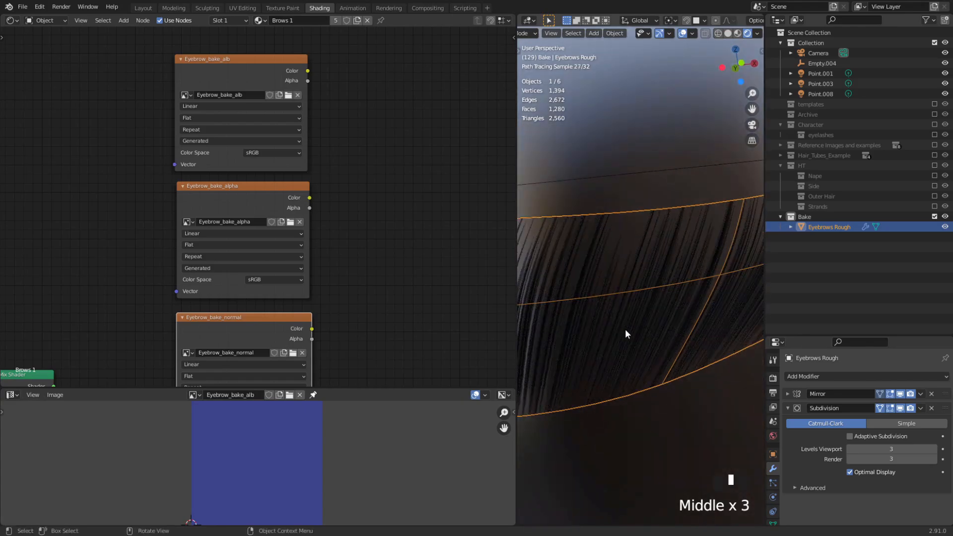
Enlarge the properties editor and set the Cycles feature set to Supported in the render settings.
{"action": "left_click", "coordinate": [773, 378]}
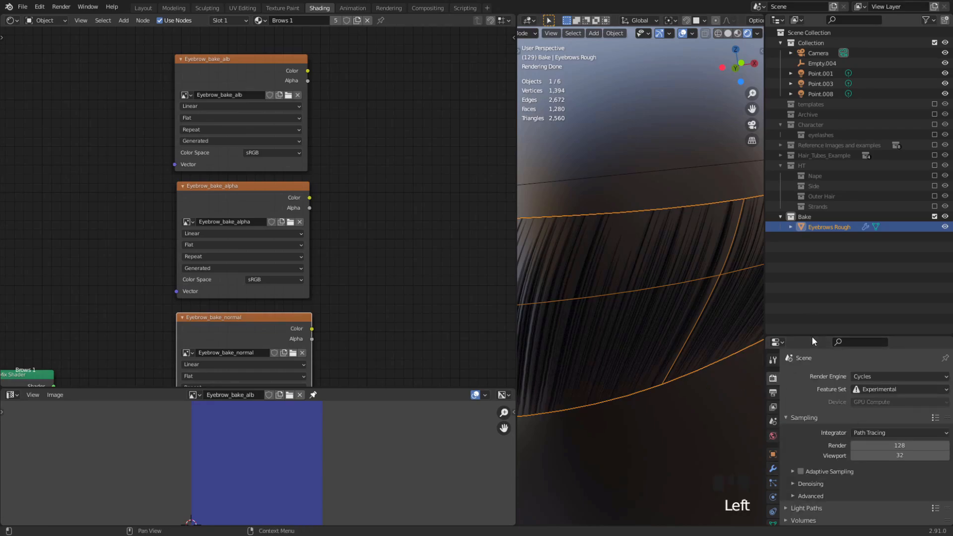
{"action": "left_click_drag", "start_coordinate": [811, 336], "coordinate": [812, 124]}
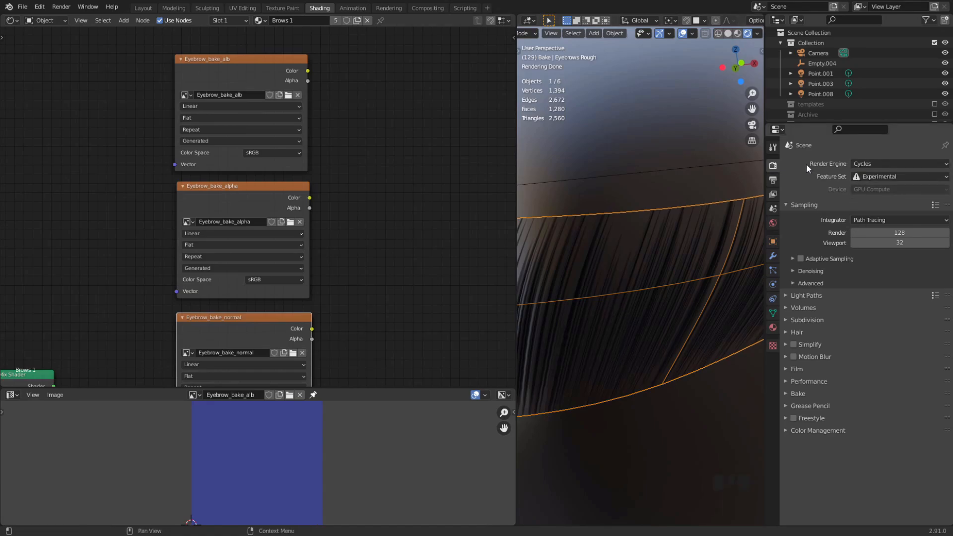
{"action": "left_click", "coordinate": [772, 168]}
{"action": "left_click", "coordinate": [773, 179]}
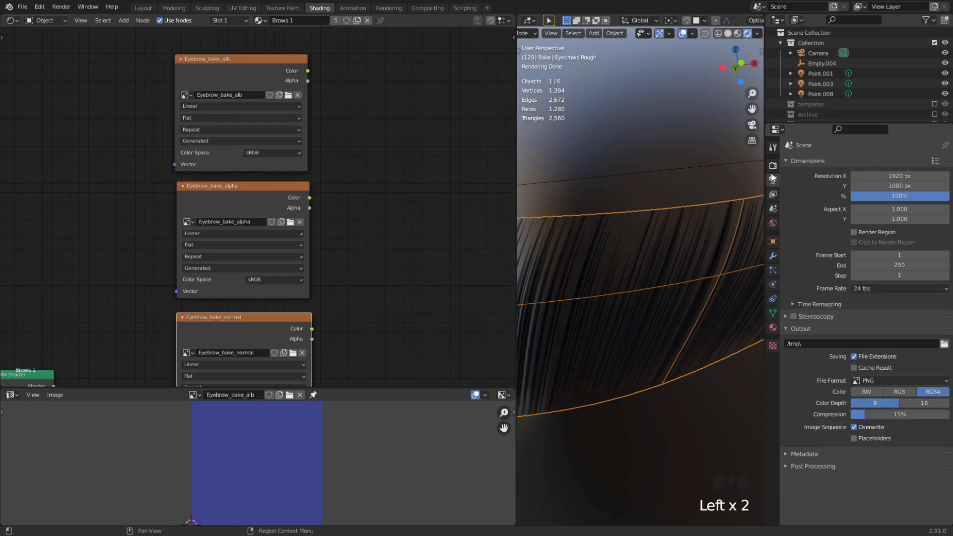
{"action": "left_click", "coordinate": [774, 165]}
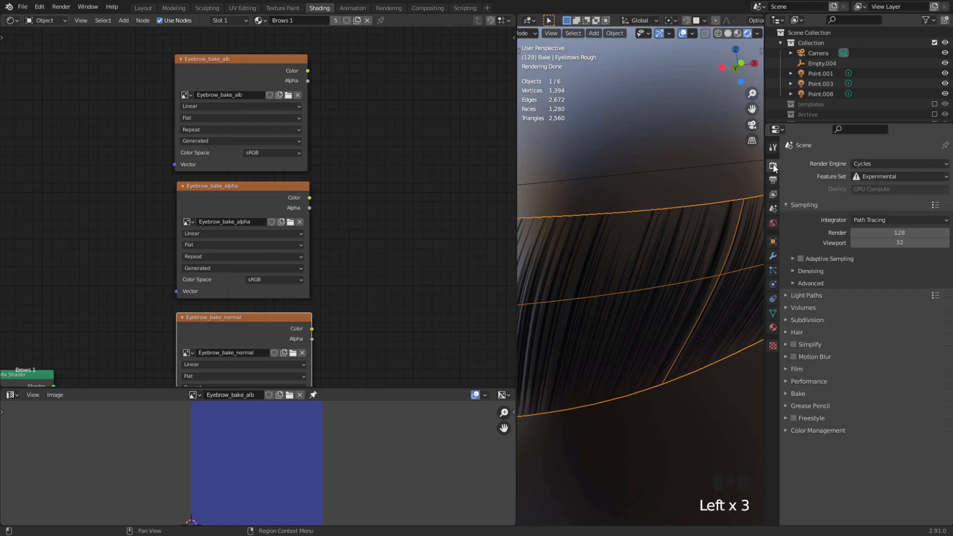
{"action": "left_click", "coordinate": [882, 176]}
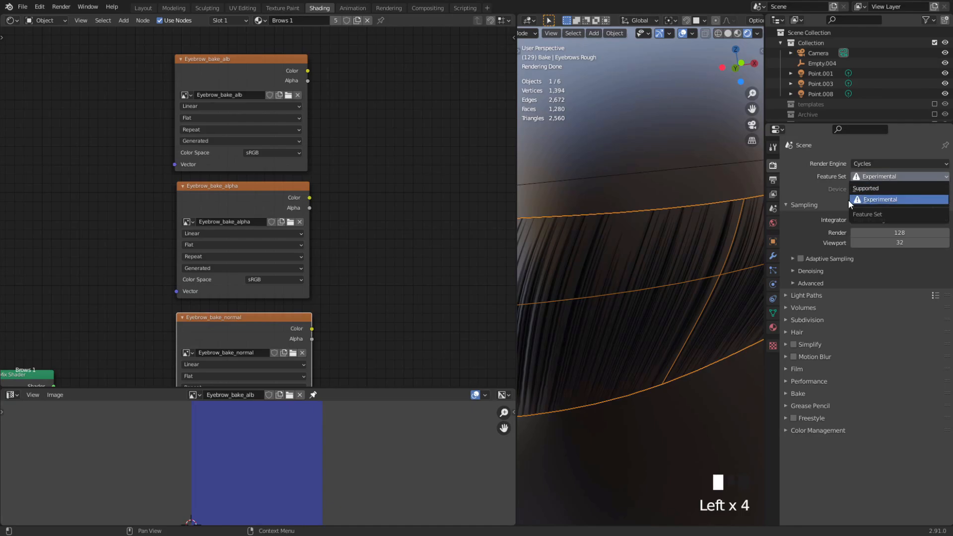
{"action": "left_click", "coordinate": [868, 189]}
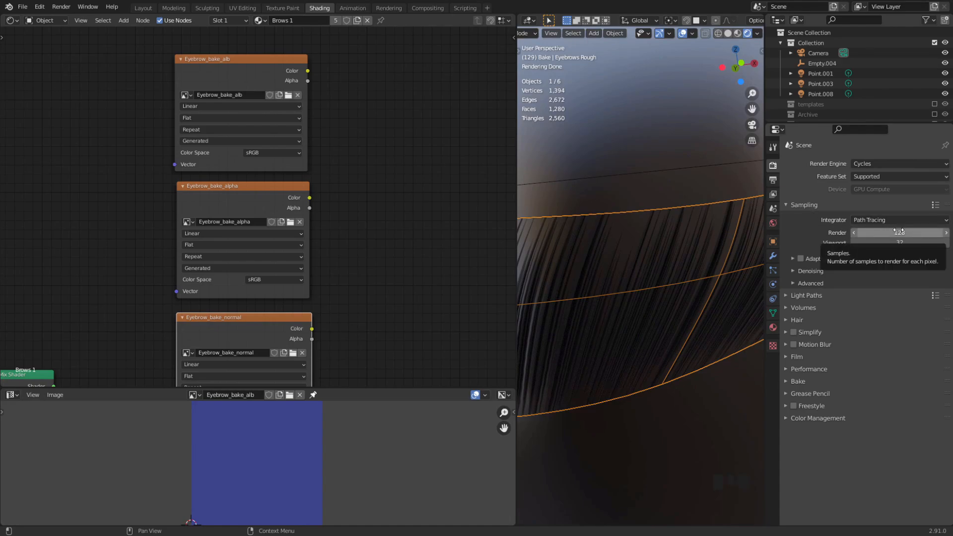
In the Bake settings, turn off Indirect lighting and the Glossy, Transmission, Ambient Occlusion and Emit contributions for the Combined bake.
{"action": "left_click", "coordinate": [879, 233]}
{"action": "left_click", "coordinate": [883, 333]}
{"action": "left_click", "coordinate": [785, 380]}
{"action": "scroll", "coordinate": [862, 350], "scroll_direction": "down", "scroll_amount": 6}
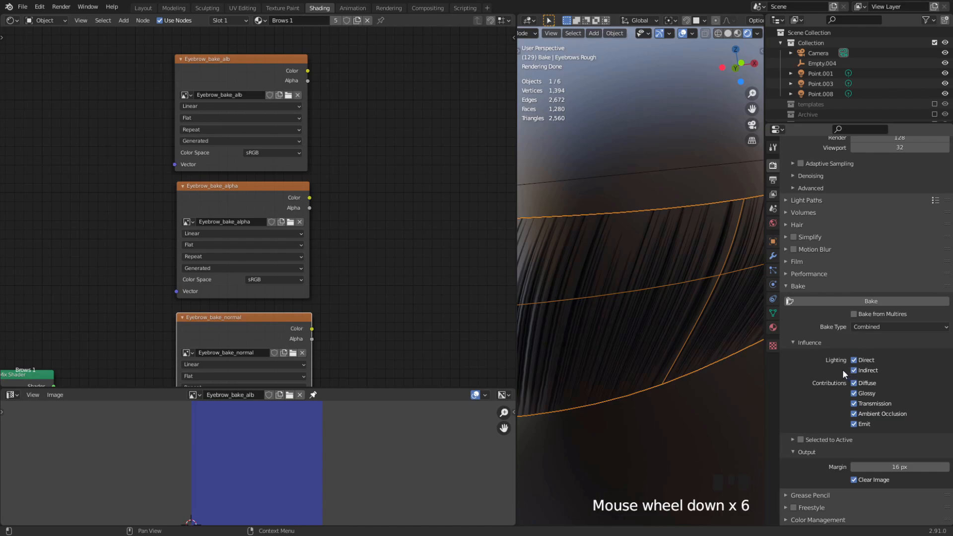
{"action": "scroll", "coordinate": [843, 373], "scroll_direction": "down", "scroll_amount": 2}
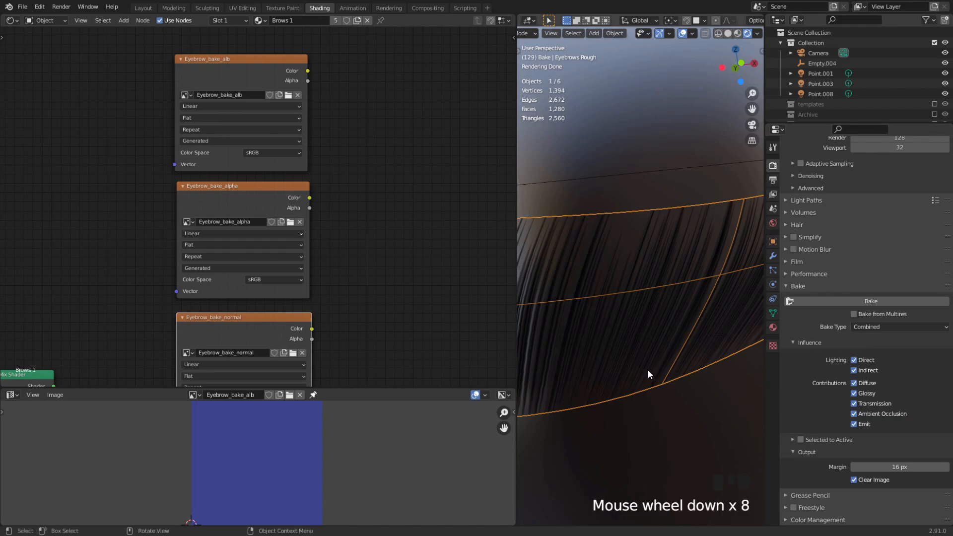
{"action": "left_click", "coordinate": [854, 370]}
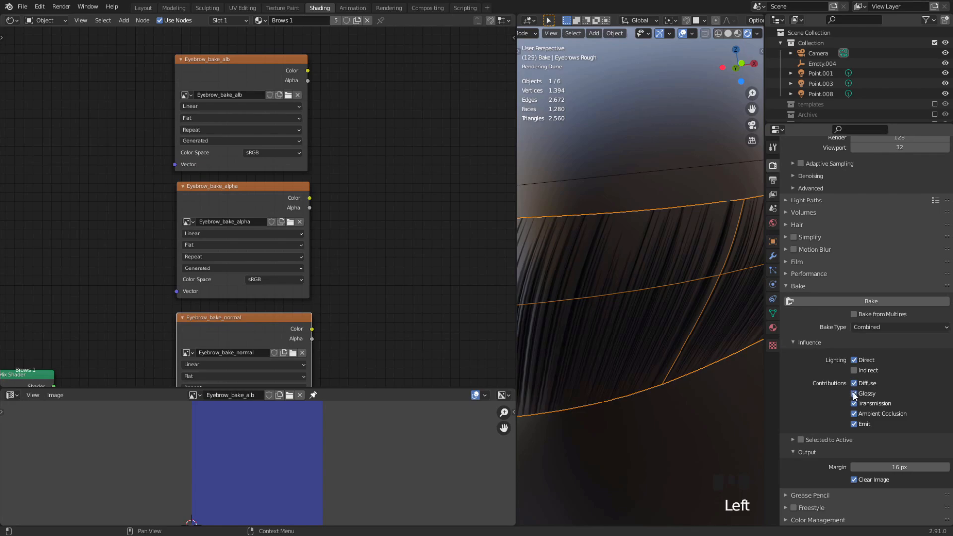
{"action": "left_click", "coordinate": [854, 393]}
{"action": "left_click", "coordinate": [855, 404]}
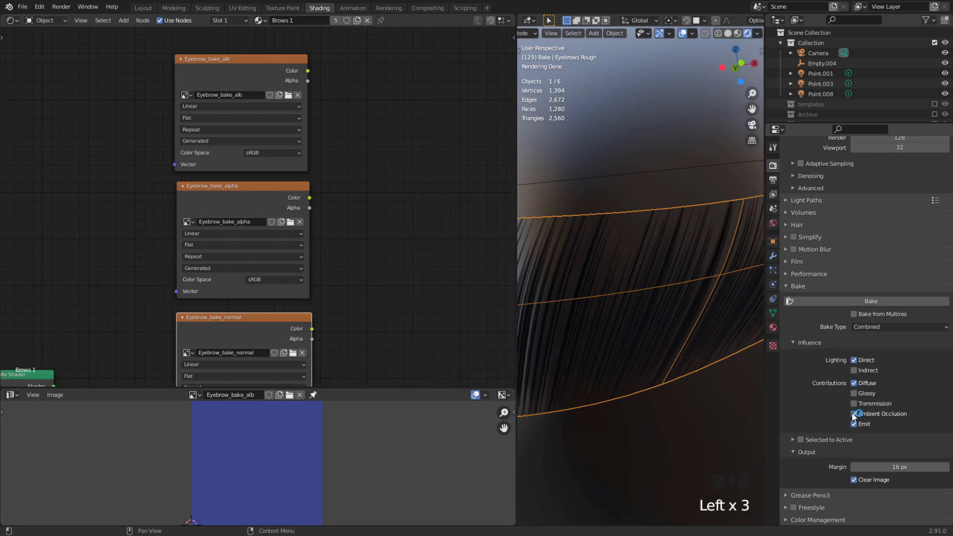
{"action": "left_click", "coordinate": [854, 414]}
{"action": "left_click", "coordinate": [853, 423]}
With the eyebrow mesh selected, make the Eyebrow_bake_alb node the active target, run the Combined bake and inspect the resulting image.
{"action": "middle_click_drag", "start_coordinate": [669, 395], "coordinate": [666, 382]}
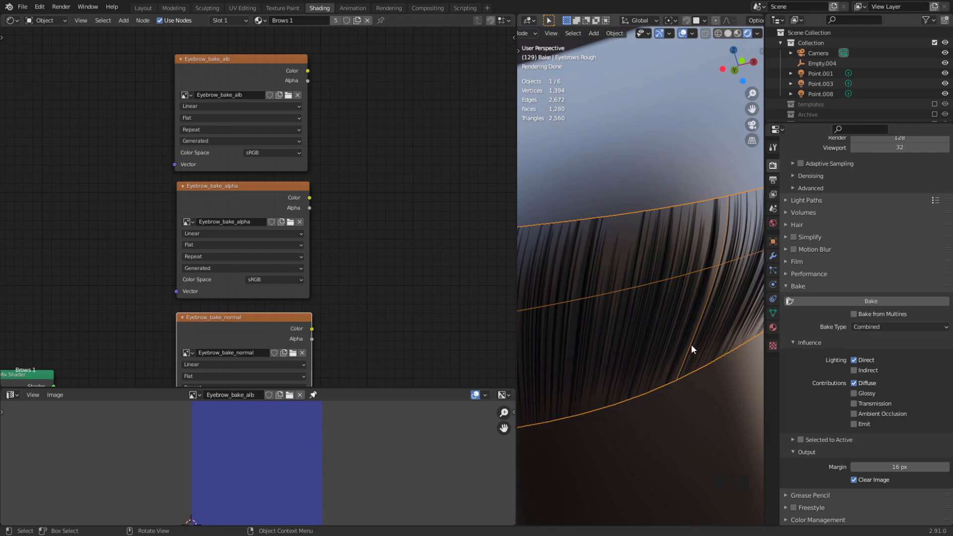
{"action": "middle_click_drag", "start_coordinate": [691, 344], "coordinate": [658, 361]}
{"action": "middle_click_drag", "start_coordinate": [595, 368], "coordinate": [586, 380]}
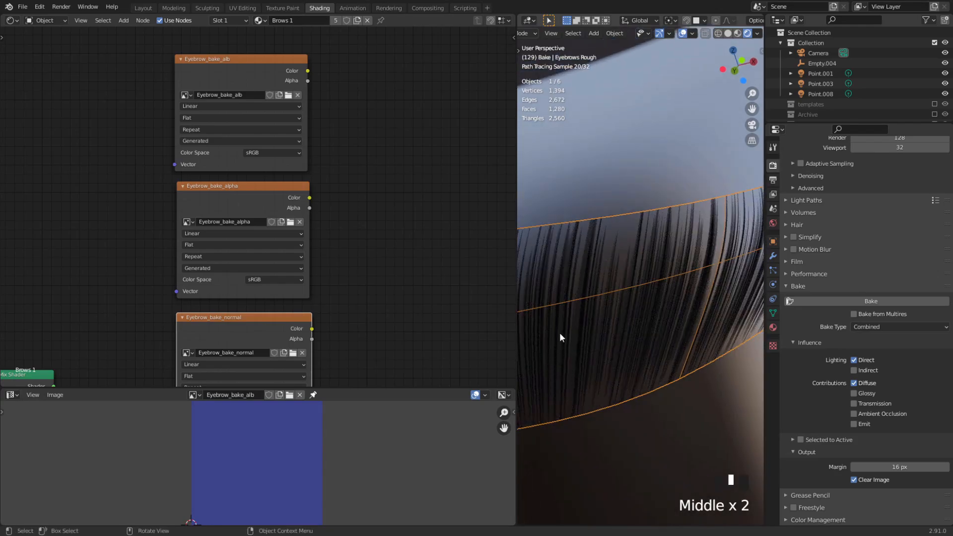
{"action": "middle_click_drag", "start_coordinate": [558, 379], "coordinate": [596, 371]}
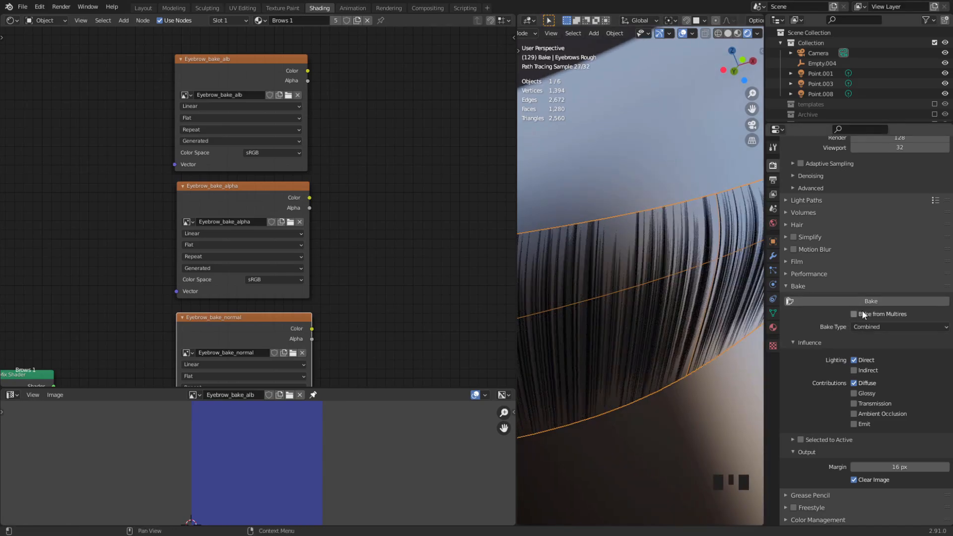
{"action": "left_click", "coordinate": [630, 175]}
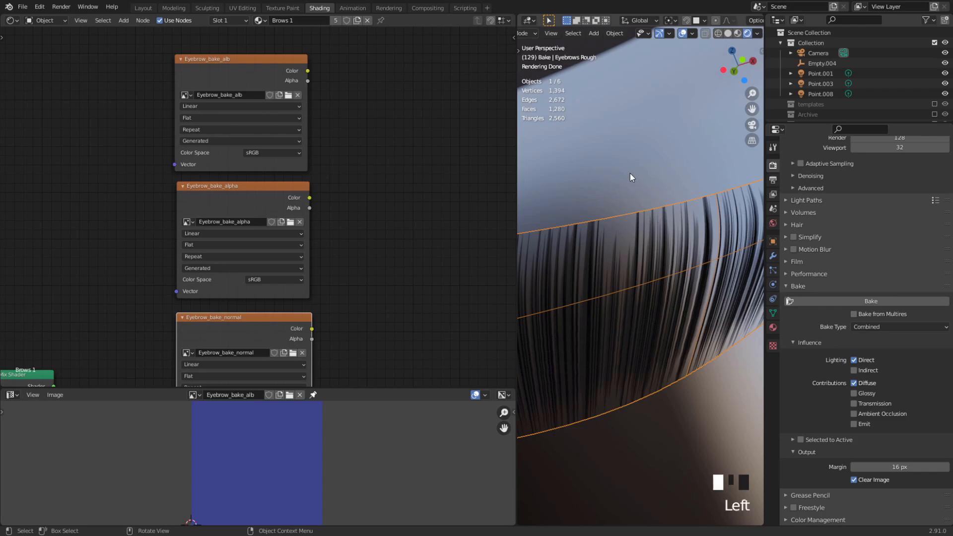
{"action": "left_click", "coordinate": [651, 252]}
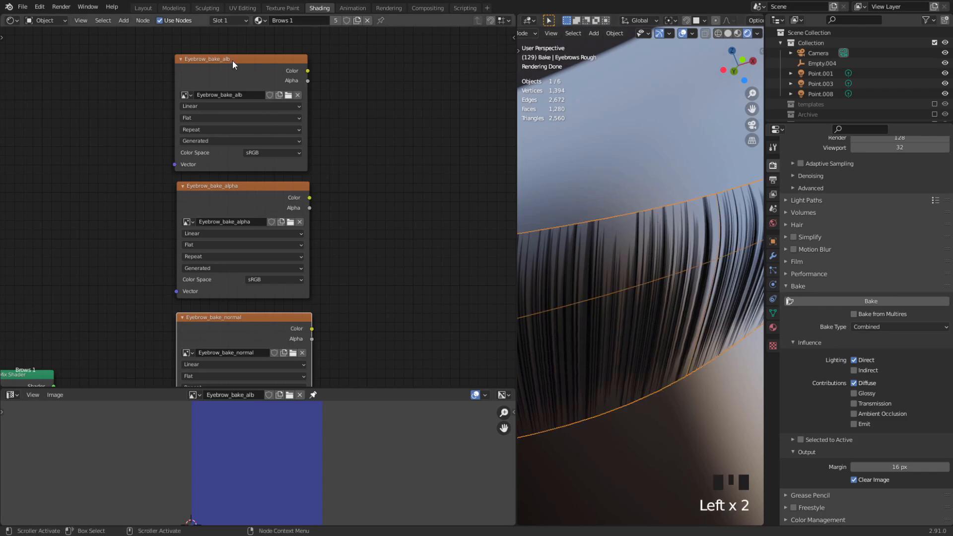
{"action": "left_click_drag", "start_coordinate": [202, 60], "coordinate": [206, 62]}
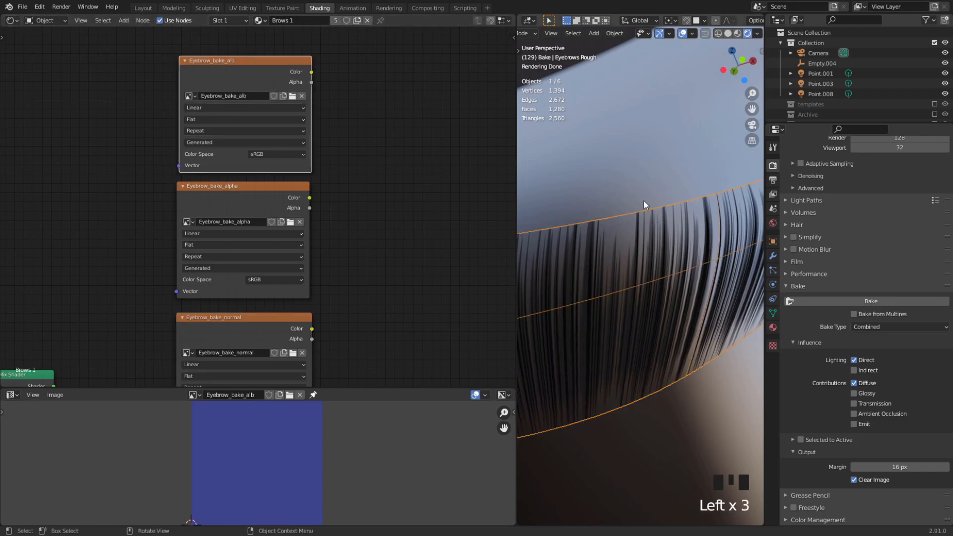
{"action": "left_click", "coordinate": [859, 299]}
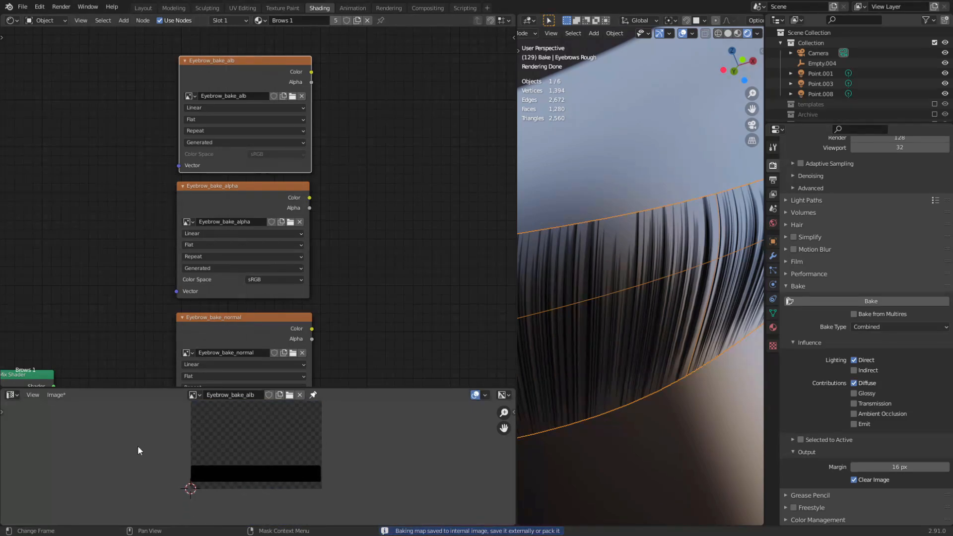
{"action": "scroll", "coordinate": [149, 477], "scroll_direction": "up", "scroll_amount": 5}
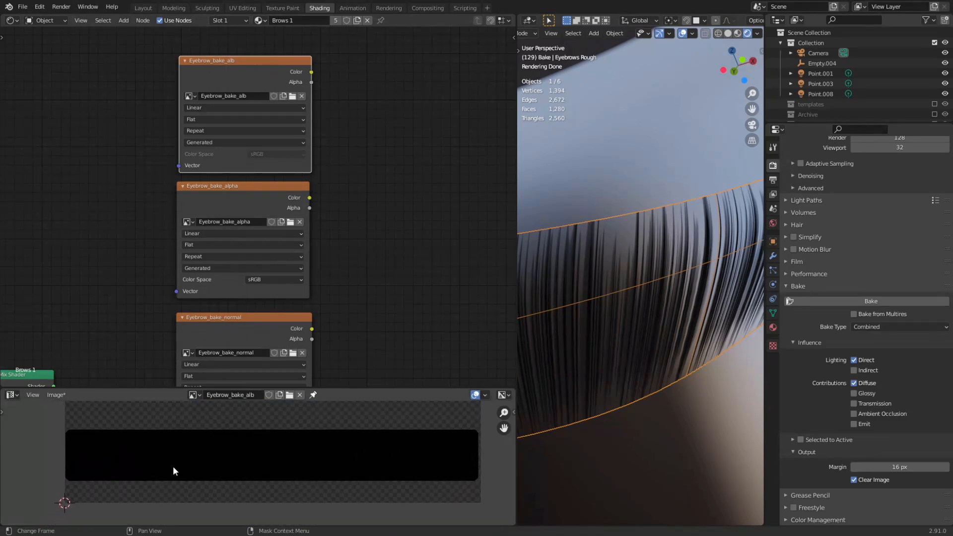
{"action": "scroll", "coordinate": [160, 484], "scroll_direction": "up", "scroll_amount": 1}
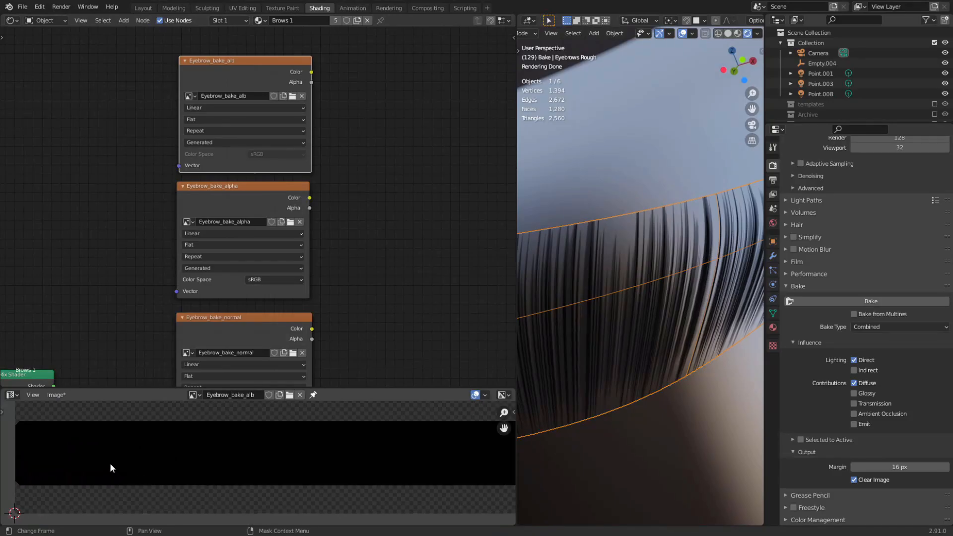
Look over the baked Eyebrow_bake_alb image and save it as an external image file.
{"action": "middle_click_drag", "start_coordinate": [88, 459], "coordinate": [178, 469]}
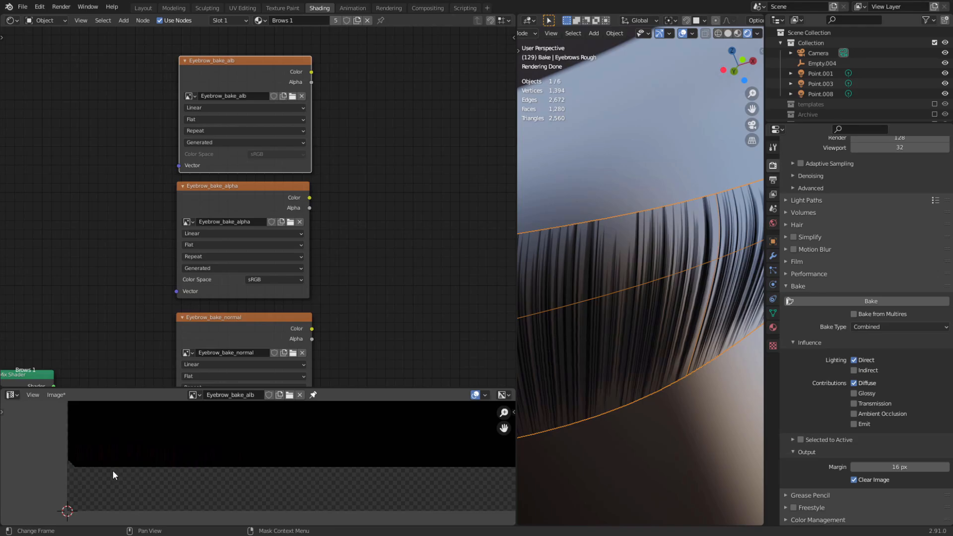
{"action": "middle_click_drag", "start_coordinate": [241, 453], "coordinate": [192, 457]}
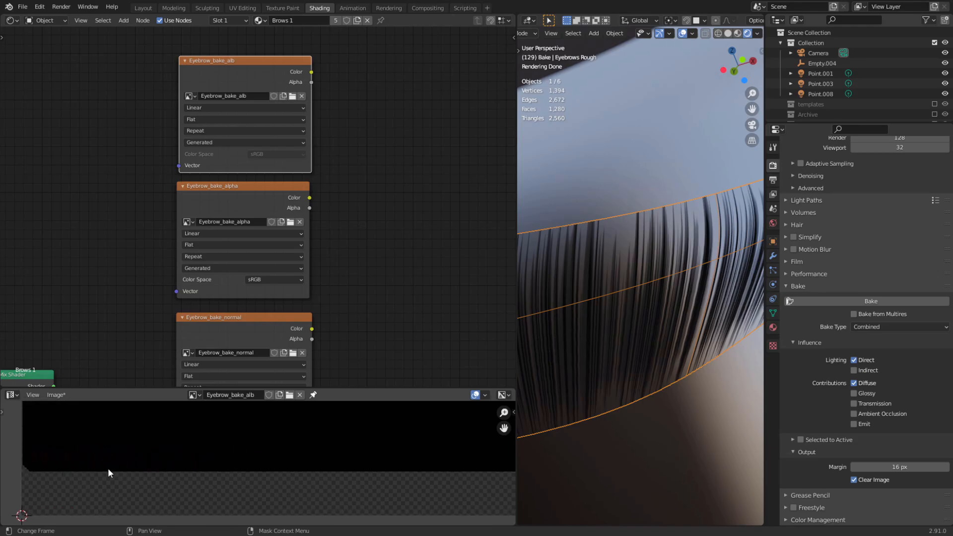
{"action": "scroll", "coordinate": [584, 394], "scroll_direction": "down", "scroll_amount": 2}
{"action": "middle_click_drag", "start_coordinate": [180, 459], "coordinate": [182, 479]}
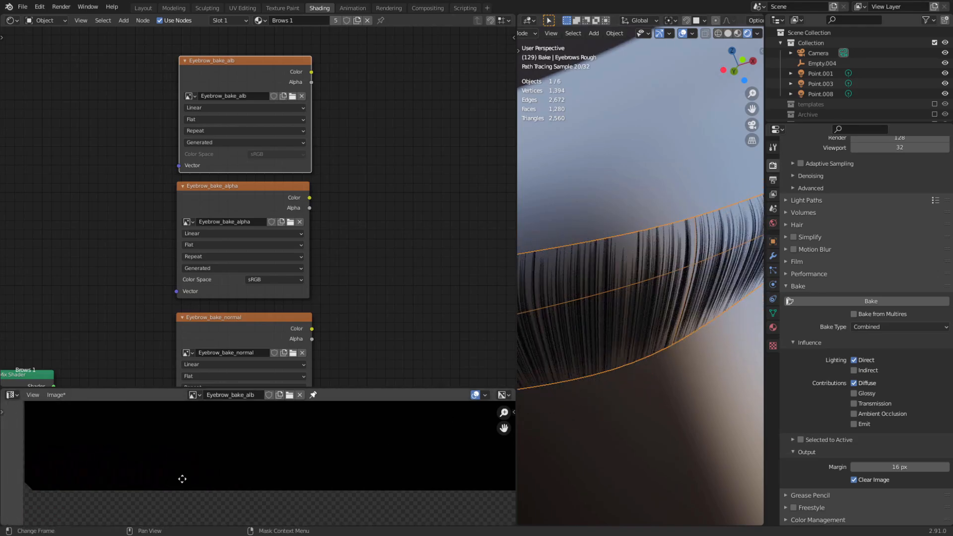
{"action": "left_click", "coordinate": [59, 397]}
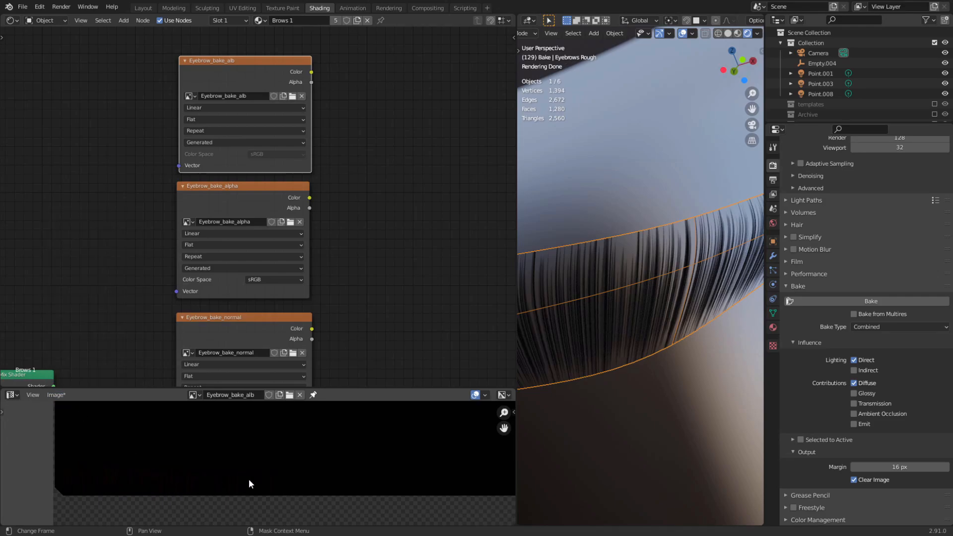
{"action": "left_click", "coordinate": [52, 396]}
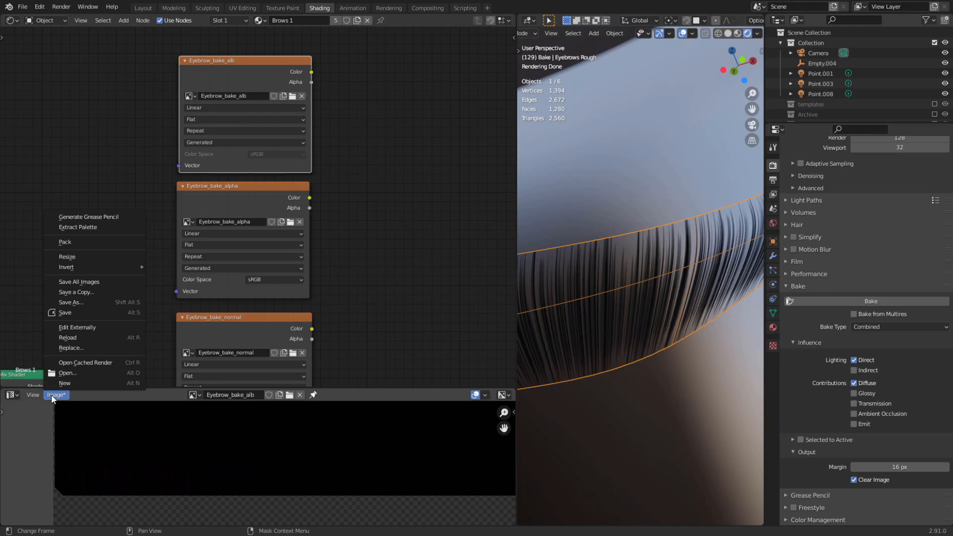
{"action": "left_click", "coordinate": [83, 301]}
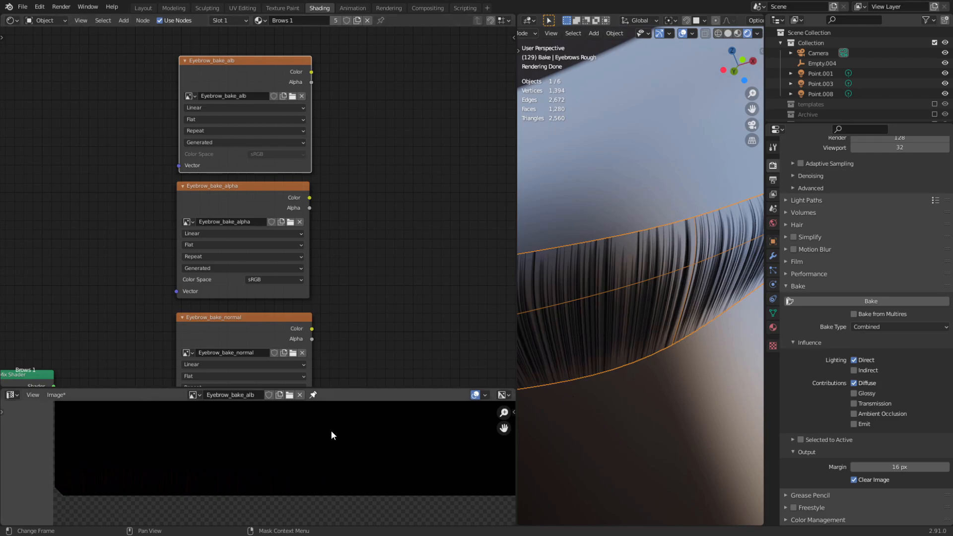
{"action": "key", "text": "ctrl+s"}
{"action": "scroll", "coordinate": [273, 429], "scroll_direction": "down", "scroll_amount": 3}
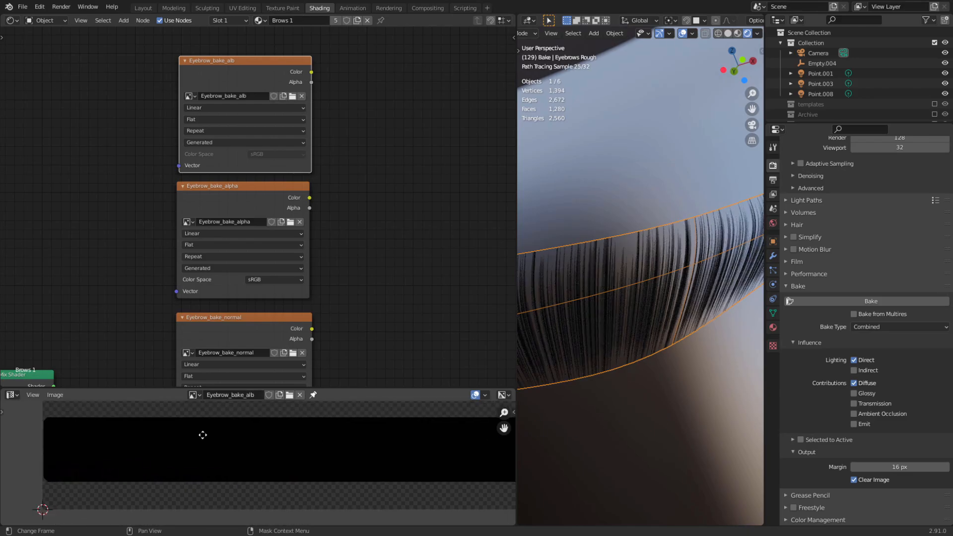
Make the Eyebrow_bake_normal node active and show the Eyebrow_bake_normal image in the image editor.
{"action": "middle_click_drag", "start_coordinate": [434, 295], "coordinate": [439, 231]}
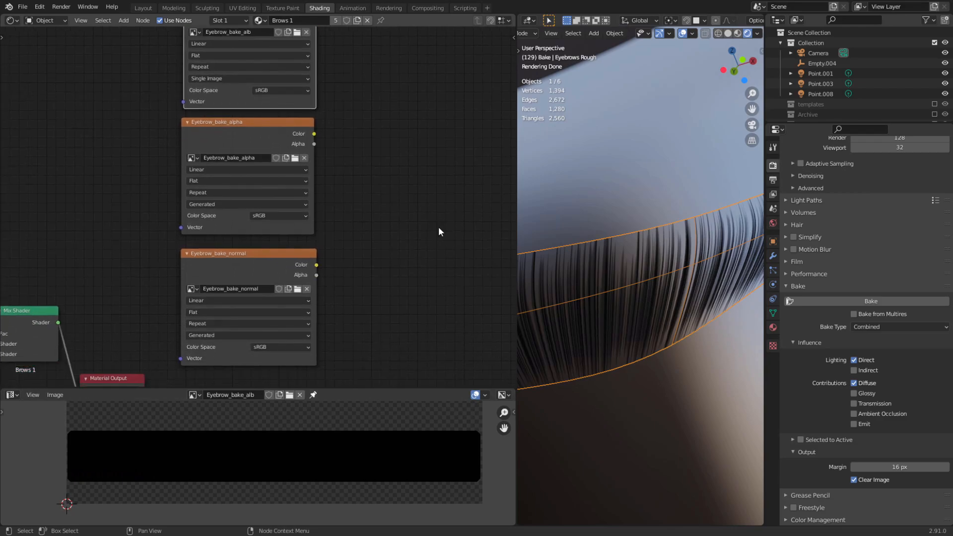
{"action": "left_click", "coordinate": [219, 254]}
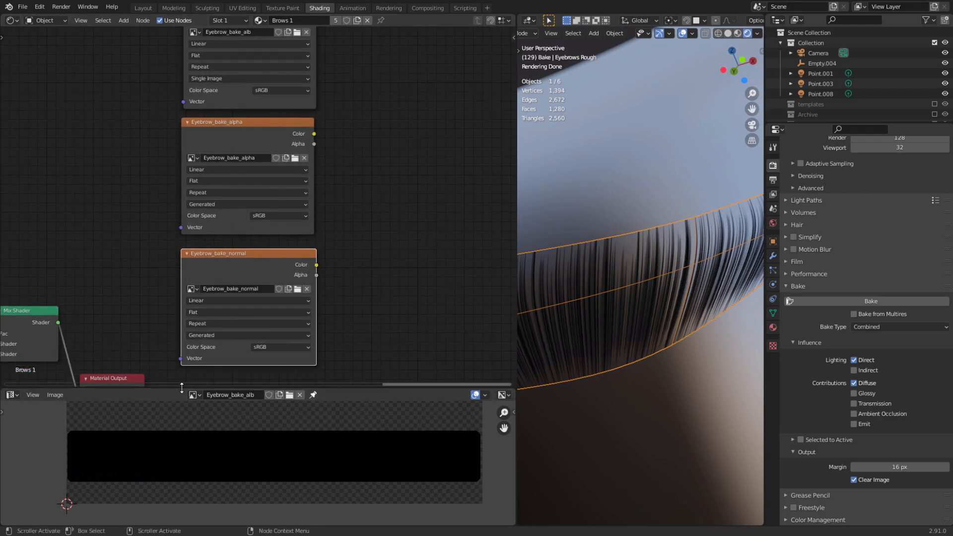
{"action": "left_click", "coordinate": [200, 396]}
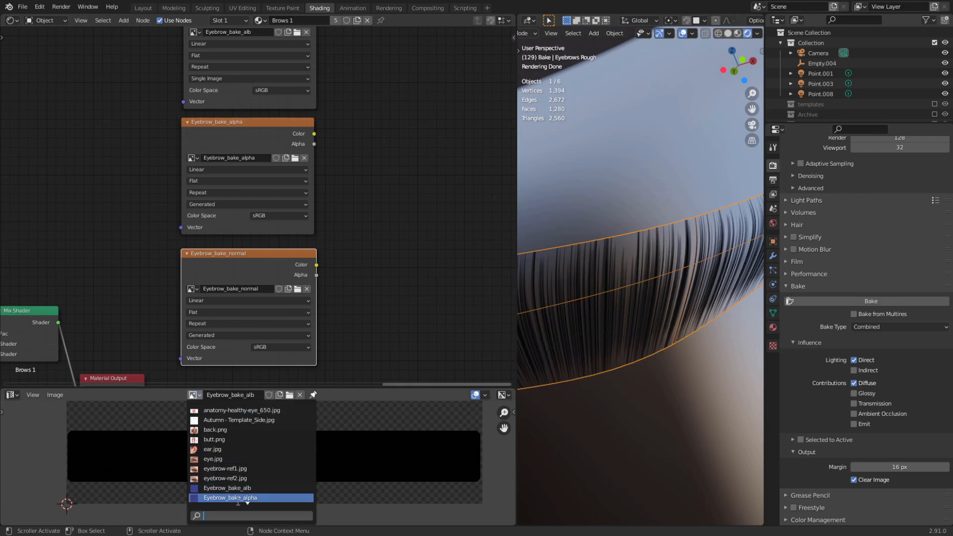
{"action": "scroll", "coordinate": [237, 487], "scroll_direction": "down", "scroll_amount": 2}
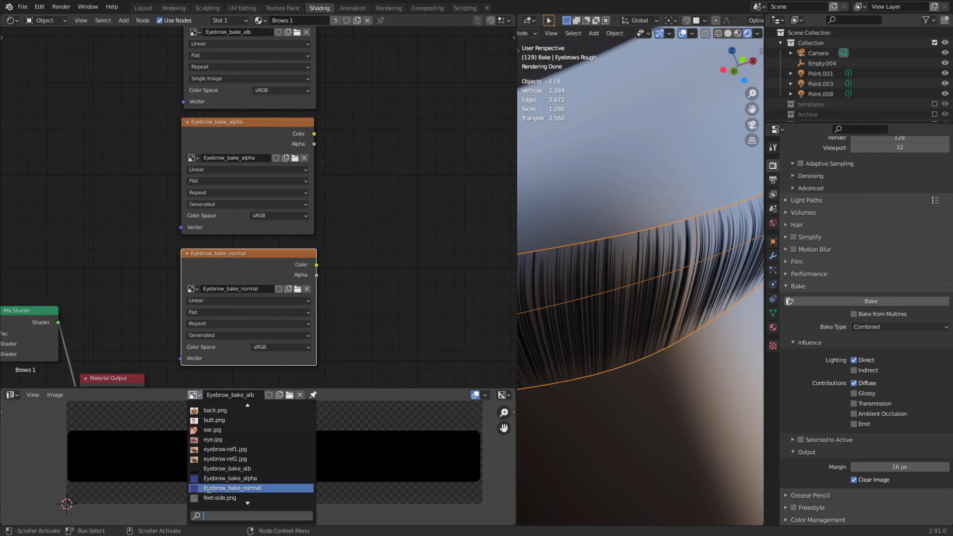
{"action": "left_click", "coordinate": [207, 489]}
{"action": "middle_click_drag", "start_coordinate": [210, 456], "coordinate": [195, 505]}
{"action": "scroll", "coordinate": [196, 472], "scroll_direction": "down", "scroll_amount": 2}
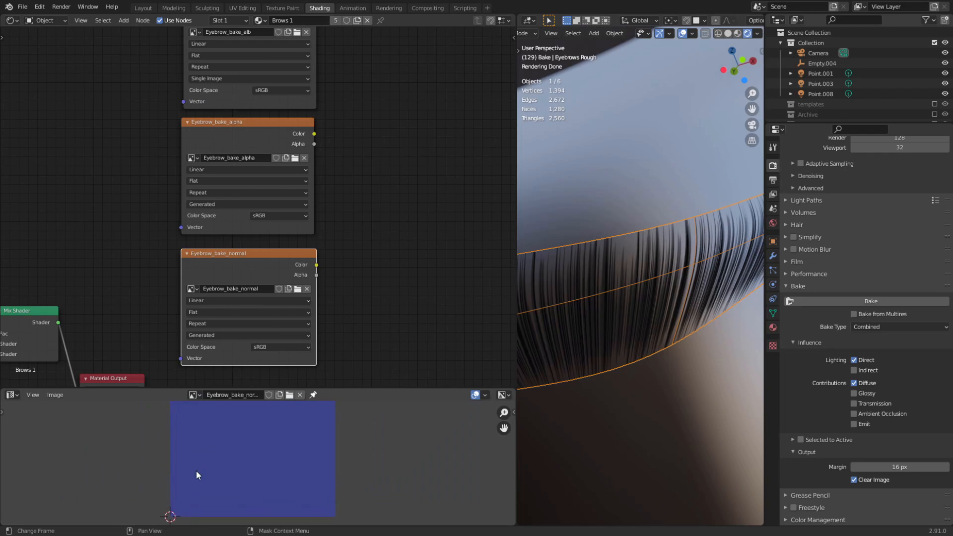
{"action": "scroll", "coordinate": [189, 458], "scroll_direction": "down", "scroll_amount": 1}
{"action": "middle_click_drag", "start_coordinate": [193, 441], "coordinate": [190, 456]}
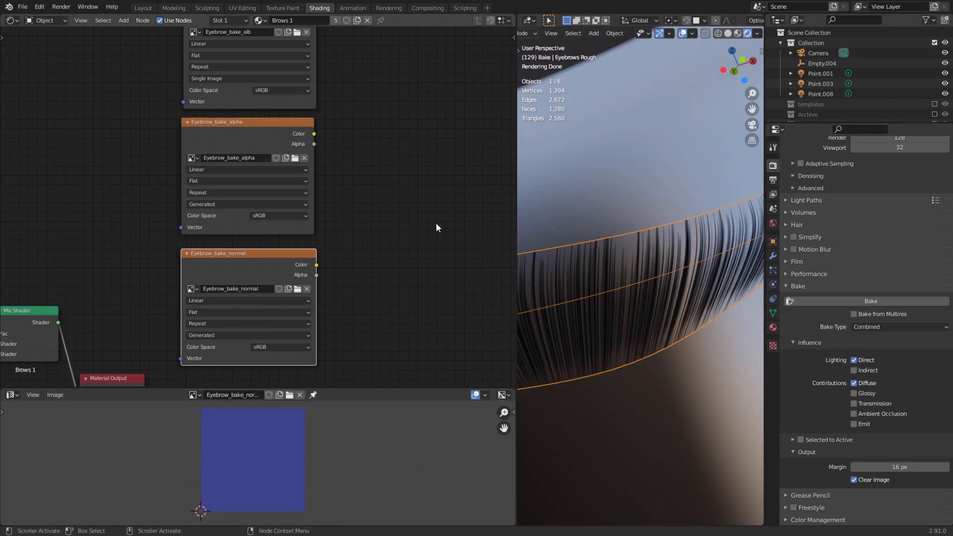
With the eyebrow mesh selected and the Eyebrow_bake_normal node active, set the bake type to Normal and run the bake.
{"action": "left_click", "coordinate": [628, 226]}
{"action": "left_click", "coordinate": [636, 248]}
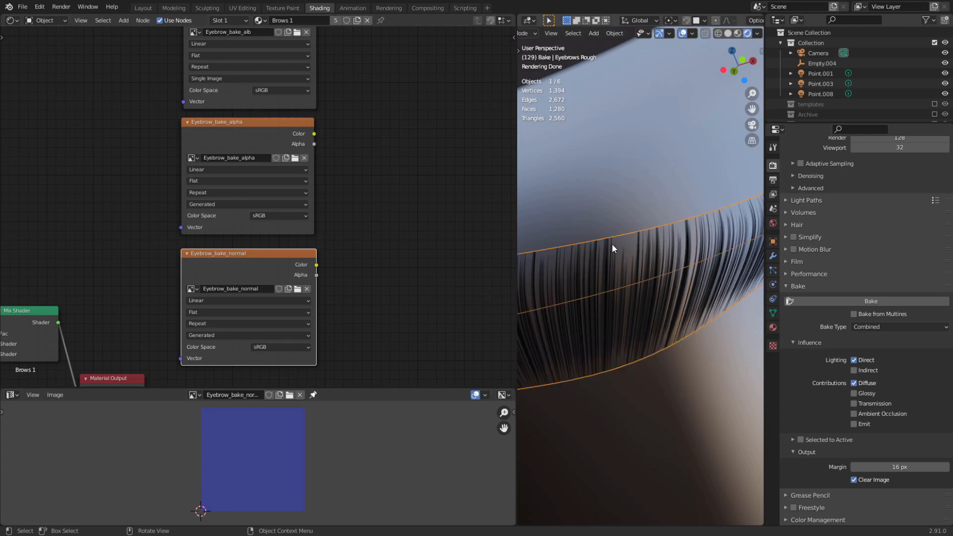
{"action": "left_click_drag", "start_coordinate": [265, 258], "coordinate": [263, 256]}
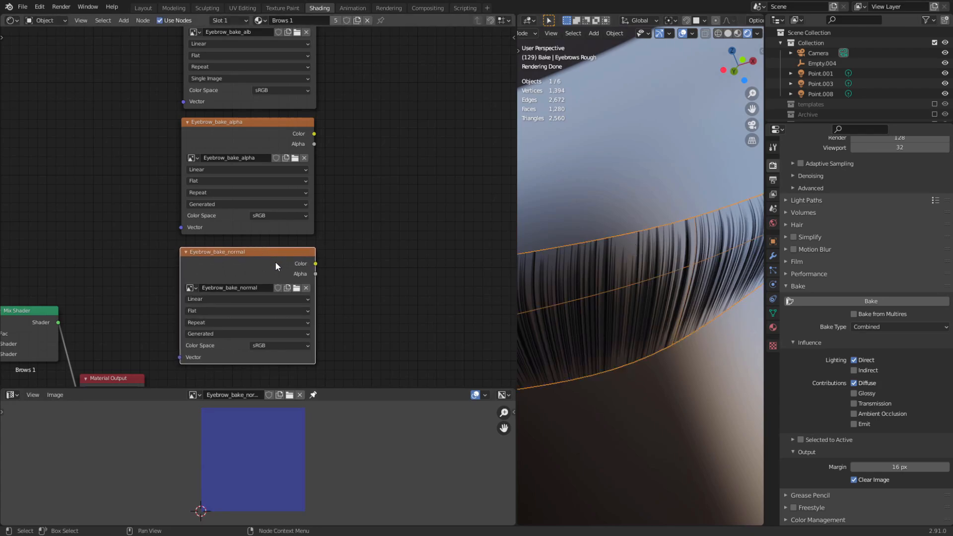
{"action": "left_click", "coordinate": [869, 329]}
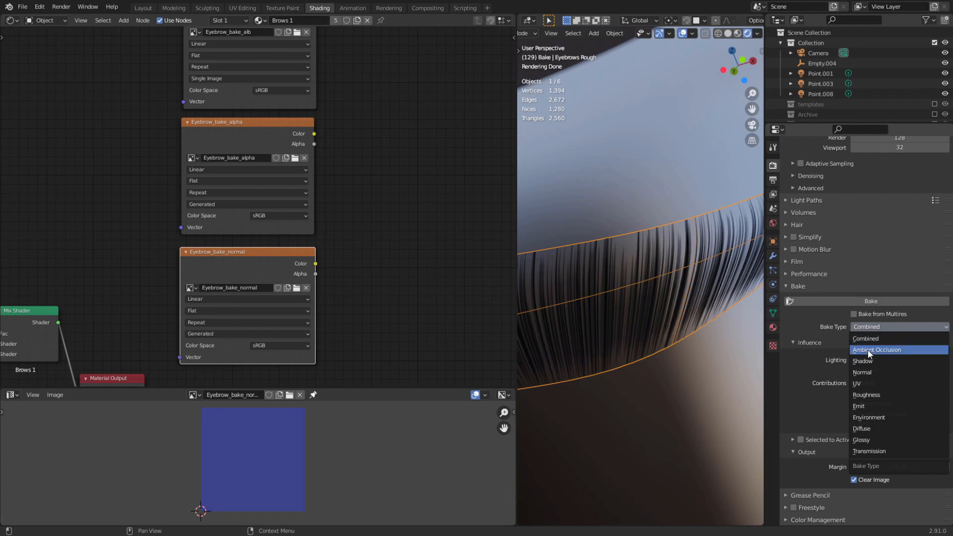
{"action": "left_click", "coordinate": [864, 371]}
{"action": "scroll", "coordinate": [864, 374], "scroll_direction": "up", "scroll_amount": 1}
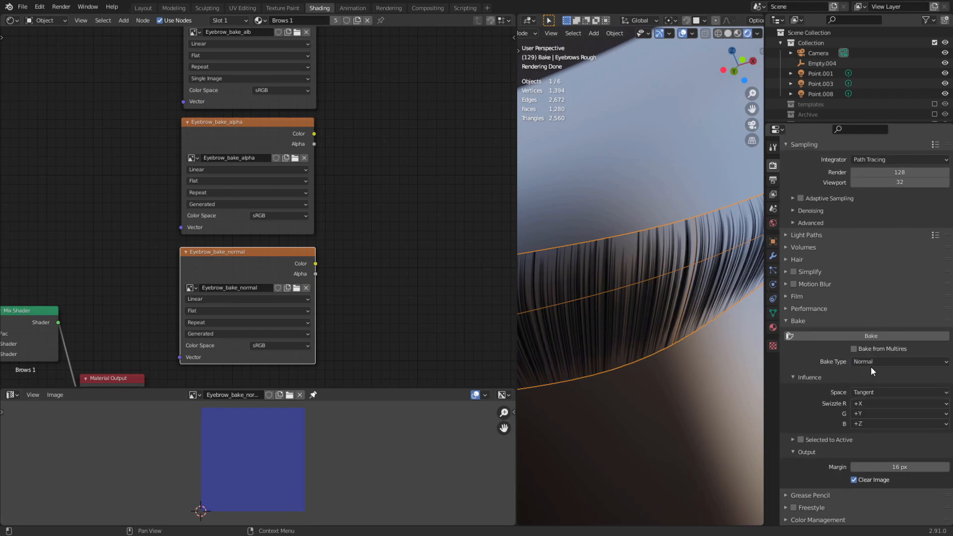
{"action": "left_click", "coordinate": [846, 336]}
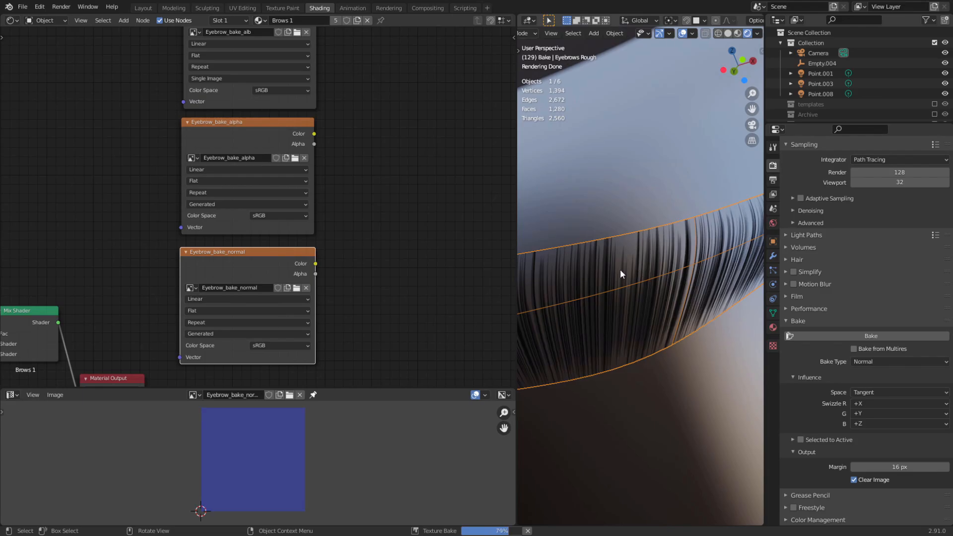
{"action": "scroll", "coordinate": [126, 272], "scroll_direction": "down", "scroll_amount": 7}
{"action": "middle_click_drag", "start_coordinate": [143, 269], "coordinate": [355, 260]}
{"action": "scroll", "coordinate": [354, 261], "scroll_direction": "down", "scroll_amount": 3}
{"action": "middle_click_drag", "start_coordinate": [170, 319], "coordinate": [190, 280]}
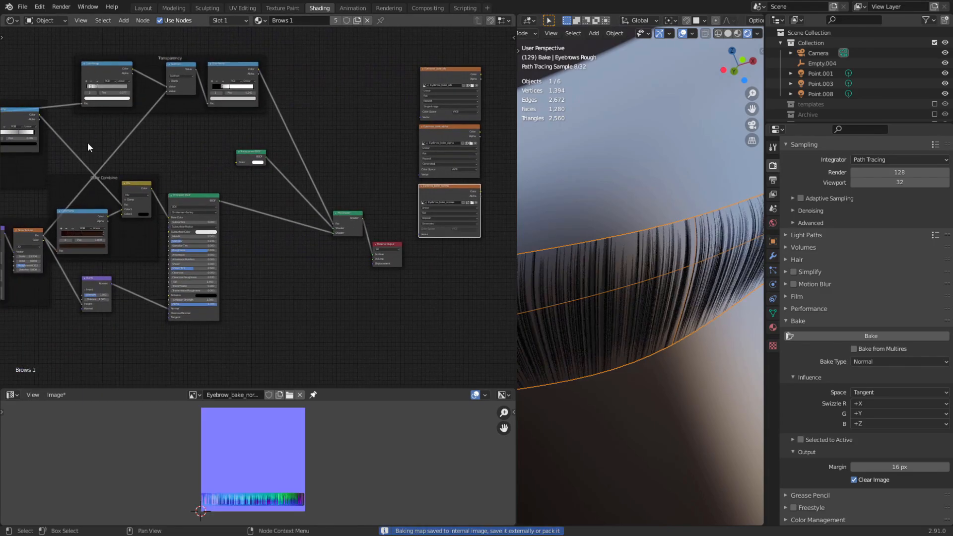
Examine the hair strand detail of the baked normal map up close in the image editor.
{"action": "scroll", "coordinate": [258, 474], "scroll_direction": "up", "scroll_amount": 4}
{"action": "mouse_move", "coordinate": [246, 476]}
{"action": "middle_mouse_down"}
{"action": "mouse_move", "coordinate": [245, 434]}
{"action": "mouse_move", "coordinate": [251, 476]}
{"action": "middle_mouse_up"}
{"action": "scroll", "coordinate": [247, 472], "scroll_direction": "up", "scroll_amount": 2}
{"action": "scroll", "coordinate": [242, 474], "scroll_direction": "up", "scroll_amount": 1}
{"action": "scroll", "coordinate": [375, 475], "scroll_direction": "up", "scroll_amount": 1}
{"action": "middle_click_drag", "start_coordinate": [368, 475], "coordinate": [303, 467]}
{"action": "scroll", "coordinate": [374, 460], "scroll_direction": "up", "scroll_amount": 1}
{"action": "scroll", "coordinate": [151, 470], "scroll_direction": "up", "scroll_amount": 7}
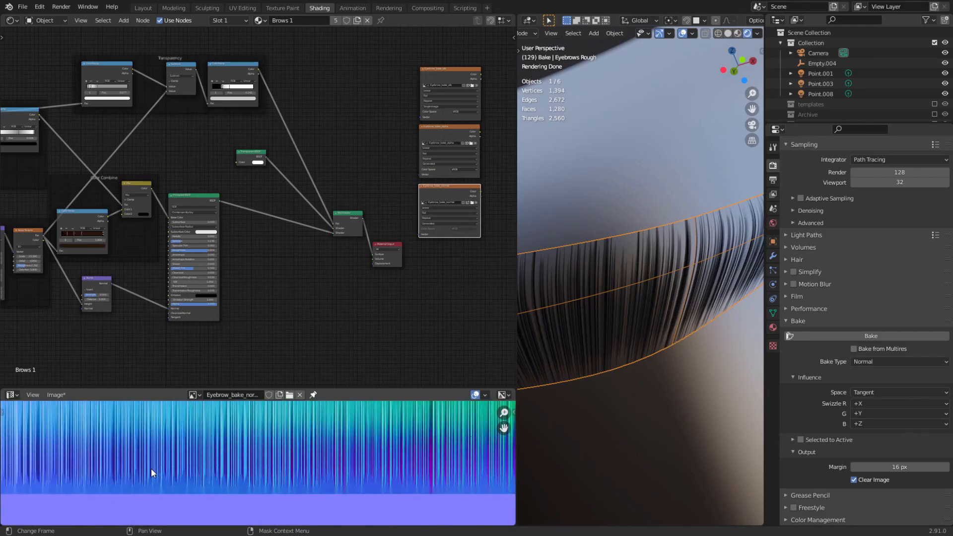
{"action": "scroll", "coordinate": [117, 475], "scroll_direction": "down", "scroll_amount": 2}
{"action": "middle_click_drag", "start_coordinate": [190, 468], "coordinate": [186, 486]}
{"action": "scroll", "coordinate": [226, 497], "scroll_direction": "up", "scroll_amount": 2}
{"action": "scroll", "coordinate": [228, 498], "scroll_direction": "up", "scroll_amount": 1}
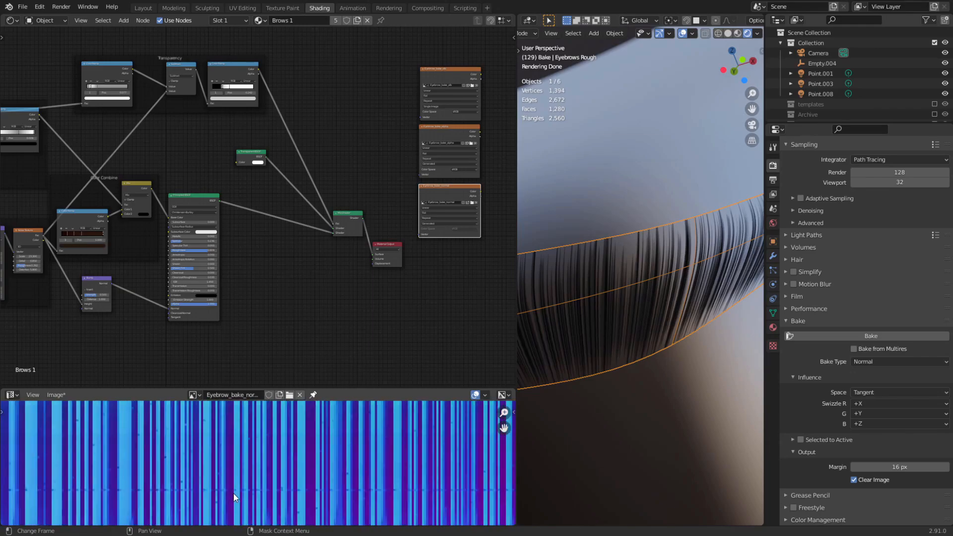
Save the baked Eyebrow_bake_normal image as an external image file.
{"action": "scroll", "coordinate": [226, 484], "scroll_direction": "down", "scroll_amount": 5}
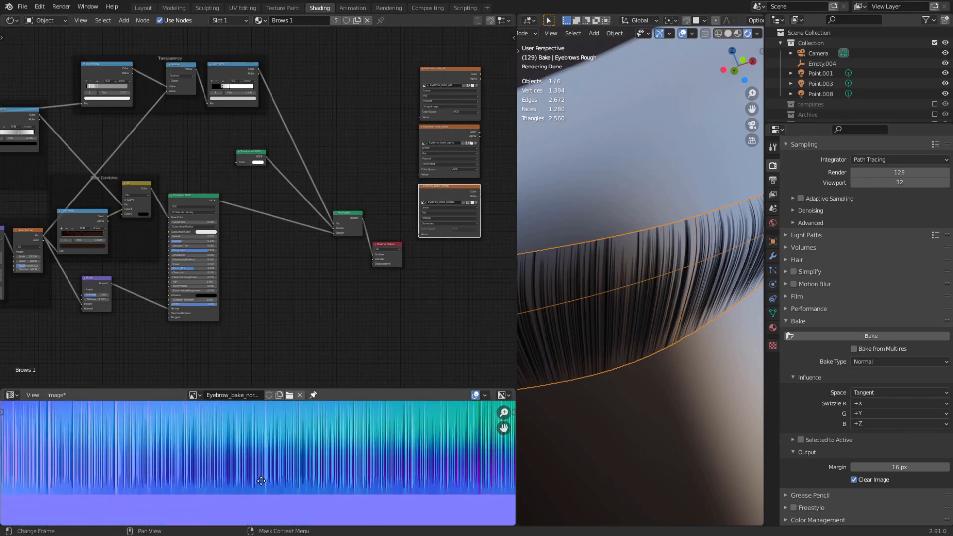
{"action": "scroll", "coordinate": [212, 471], "scroll_direction": "down", "scroll_amount": 3}
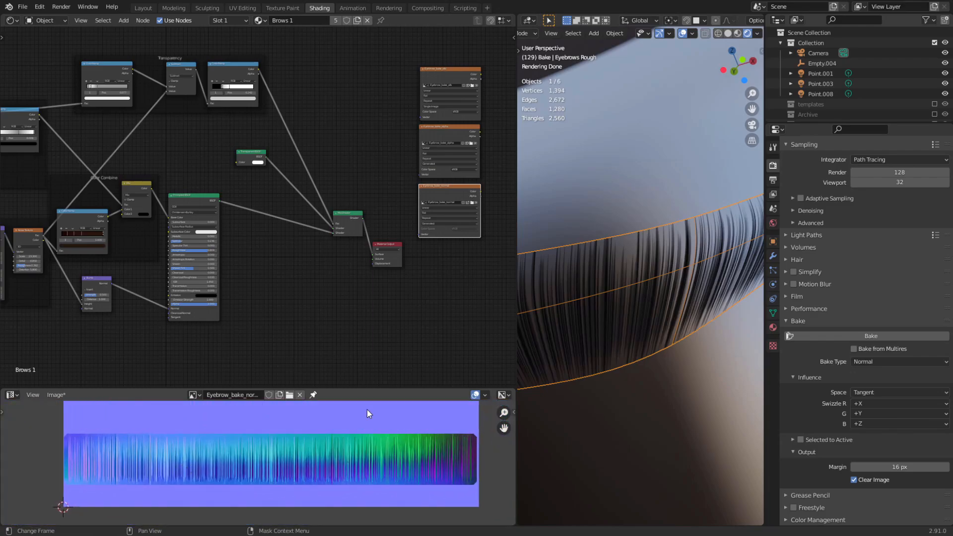
{"action": "left_click", "coordinate": [52, 395]}
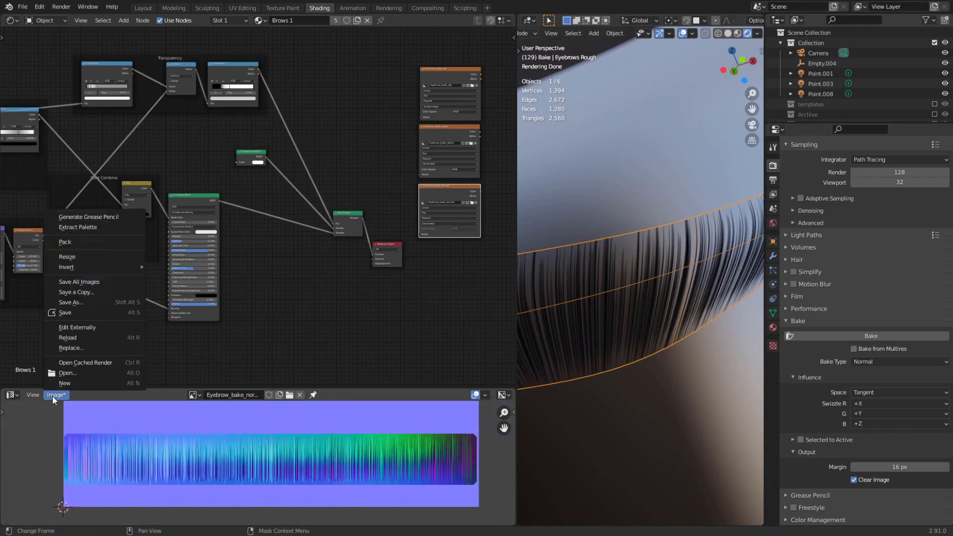
{"action": "left_click", "coordinate": [70, 301]}
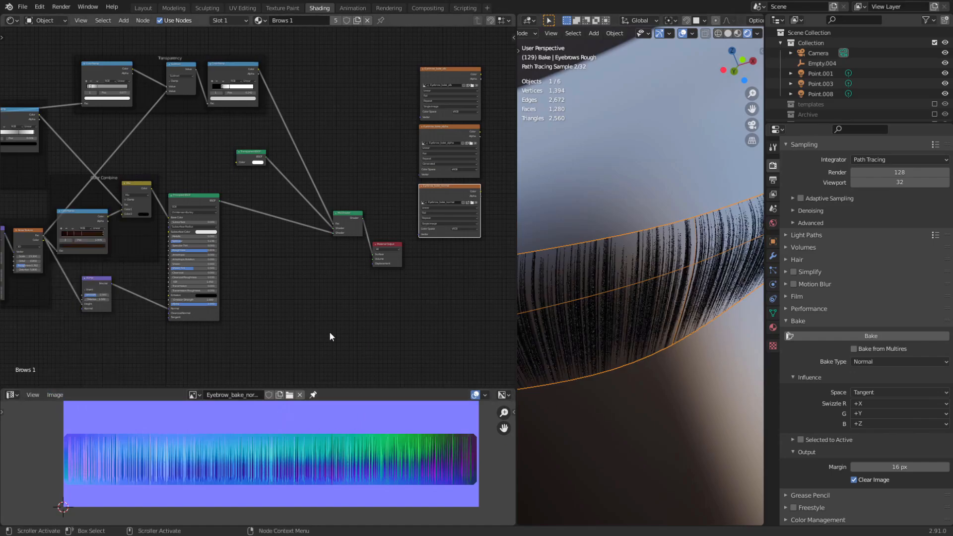
Make the Eyebrow_bake_alpha image node the active bake target in the Brows 1 material.
{"action": "middle_click_drag", "start_coordinate": [367, 328], "coordinate": [282, 338]}
{"action": "left_click", "coordinate": [439, 292]}
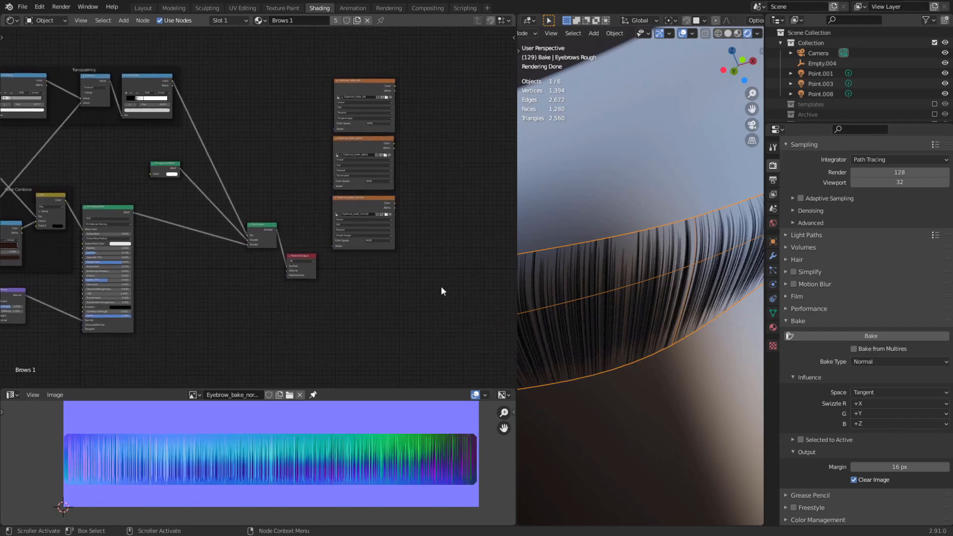
{"action": "middle_click_drag", "start_coordinate": [468, 252], "coordinate": [441, 283]}
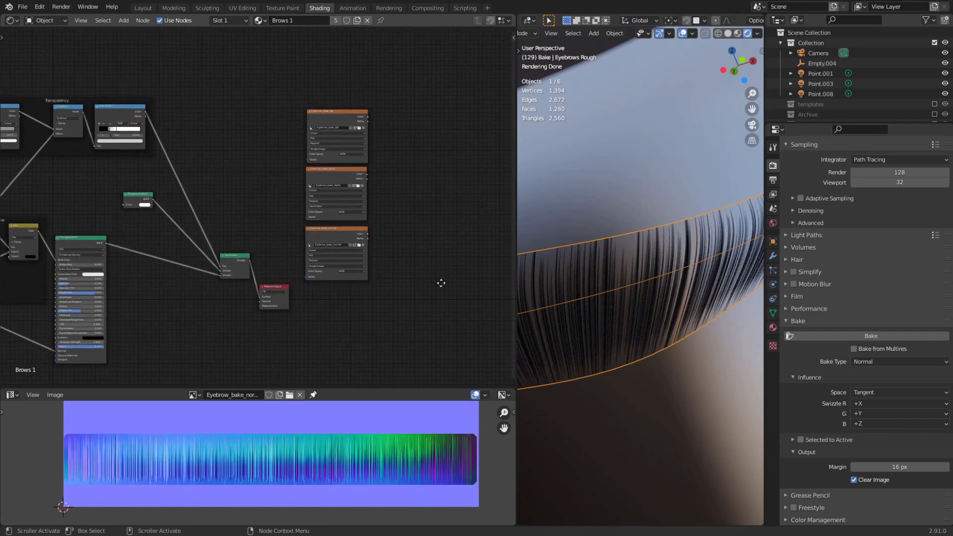
{"action": "left_click", "coordinate": [318, 170]}
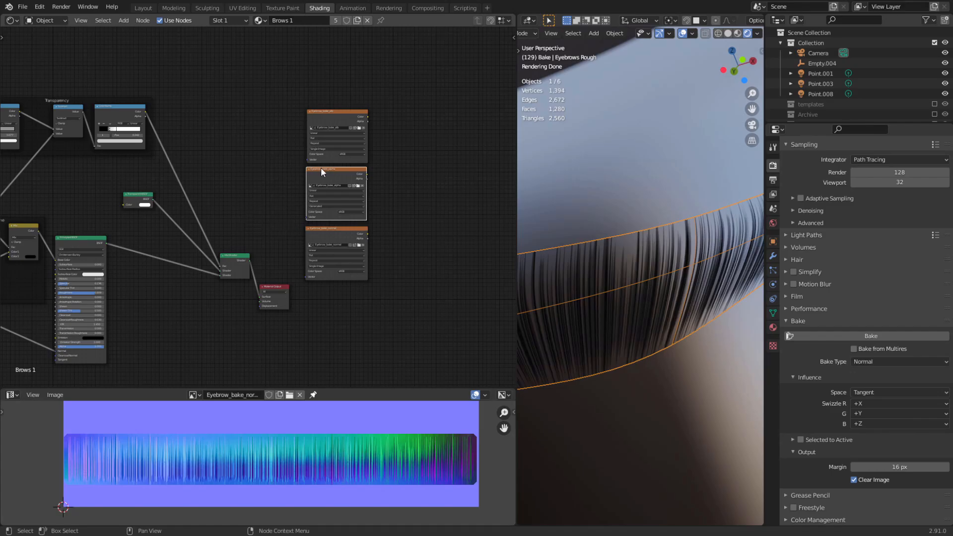
{"action": "scroll", "coordinate": [260, 219], "scroll_direction": "up", "scroll_amount": 3}
{"action": "middle_click_drag", "start_coordinate": [257, 220], "coordinate": [208, 238]}
{"action": "mouse_move", "coordinate": [302, 174]}
{"action": "left_mouse_down"}
{"action": "mouse_move", "coordinate": [289, 175]}
{"action": "mouse_move", "coordinate": [302, 175]}
{"action": "left_mouse_up"}
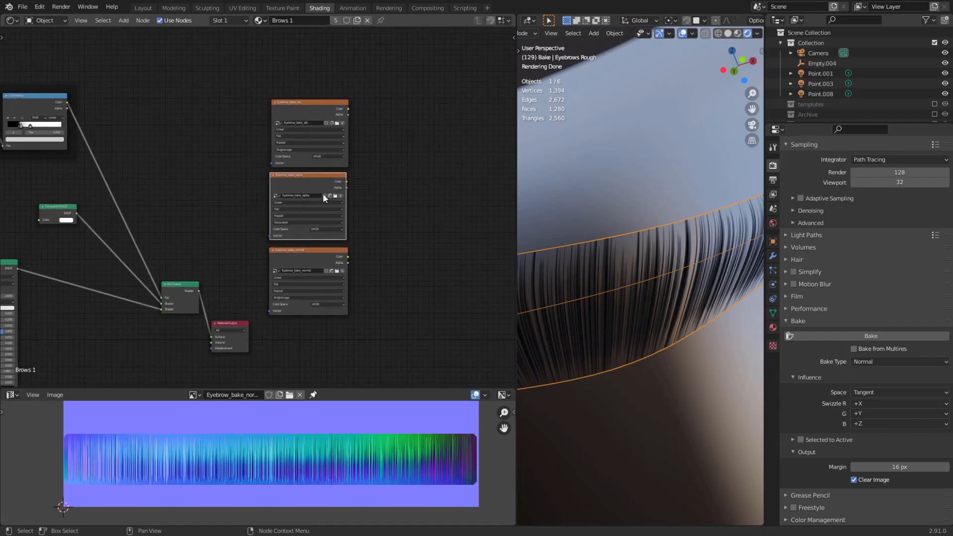
Examine the rendered eyebrow strands and the node connections feeding the Principled BSDF's Base Color.
{"action": "middle_click_drag", "start_coordinate": [558, 271], "coordinate": [602, 304]}
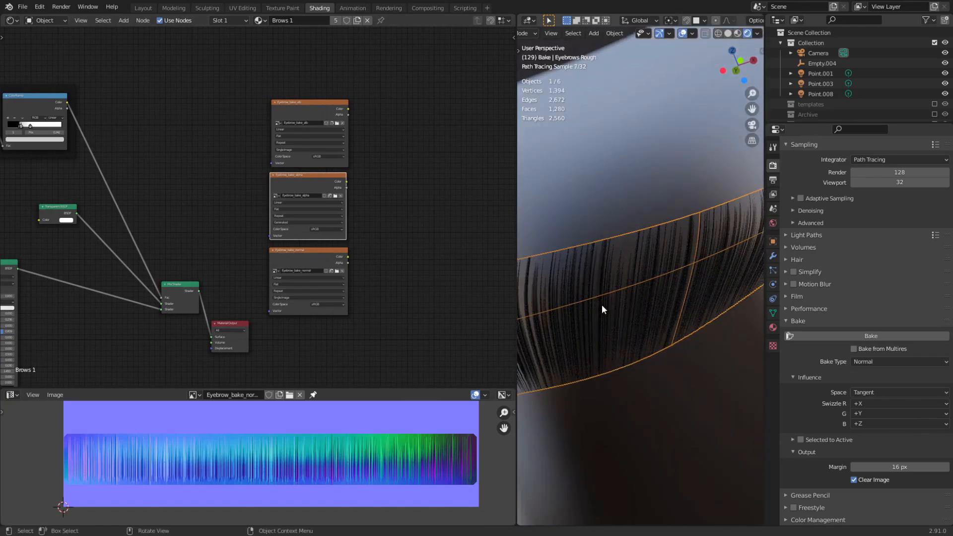
{"action": "middle_click_drag", "start_coordinate": [616, 347], "coordinate": [638, 347]}
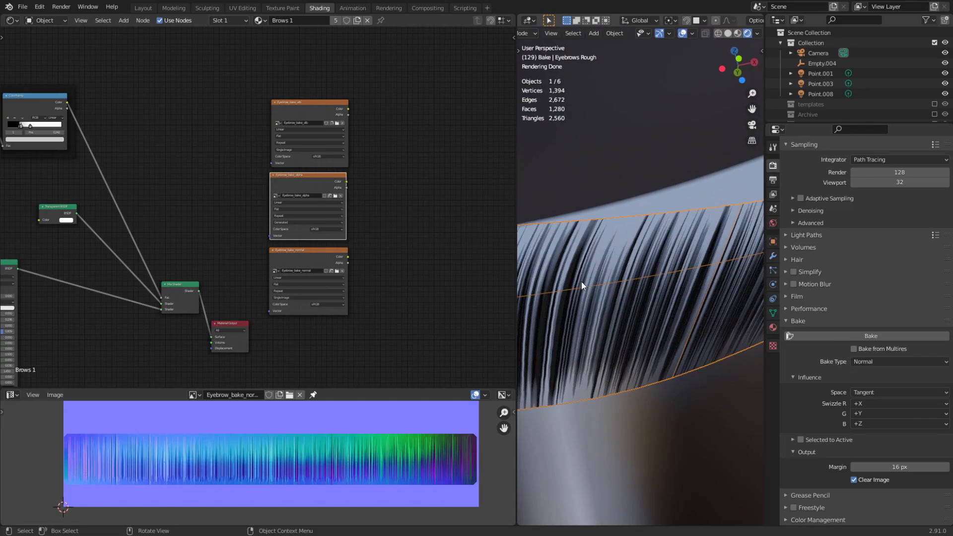
{"action": "middle_click_drag", "start_coordinate": [219, 219], "coordinate": [334, 183]}
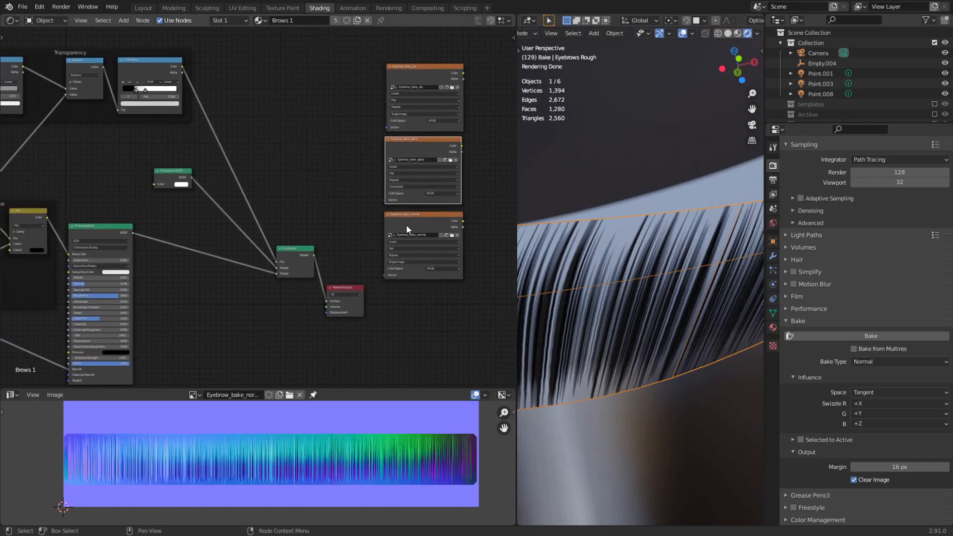
{"action": "middle_click_drag", "start_coordinate": [208, 290], "coordinate": [320, 274]}
{"action": "scroll", "coordinate": [319, 273], "scroll_direction": "up", "scroll_amount": 2}
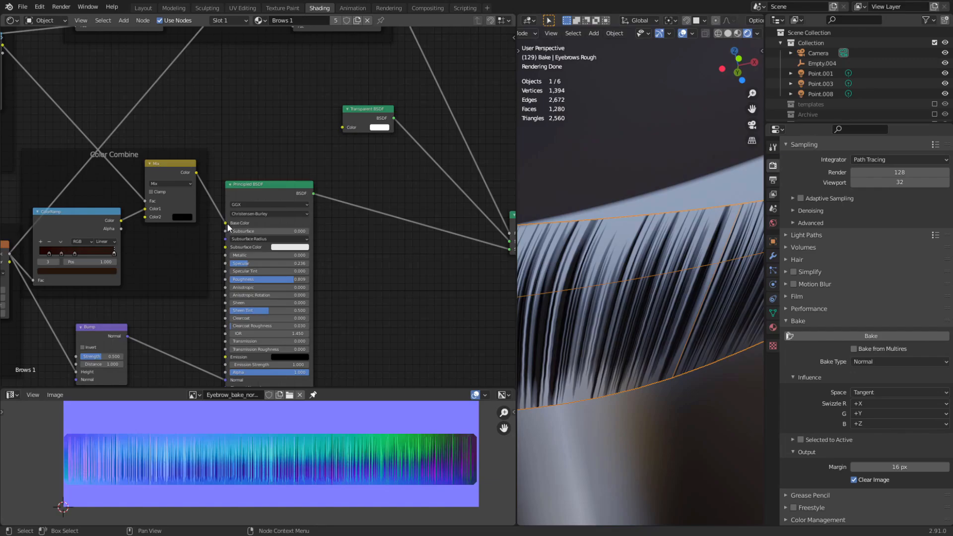
{"action": "scroll", "coordinate": [228, 227], "scroll_direction": "down", "scroll_amount": 5}
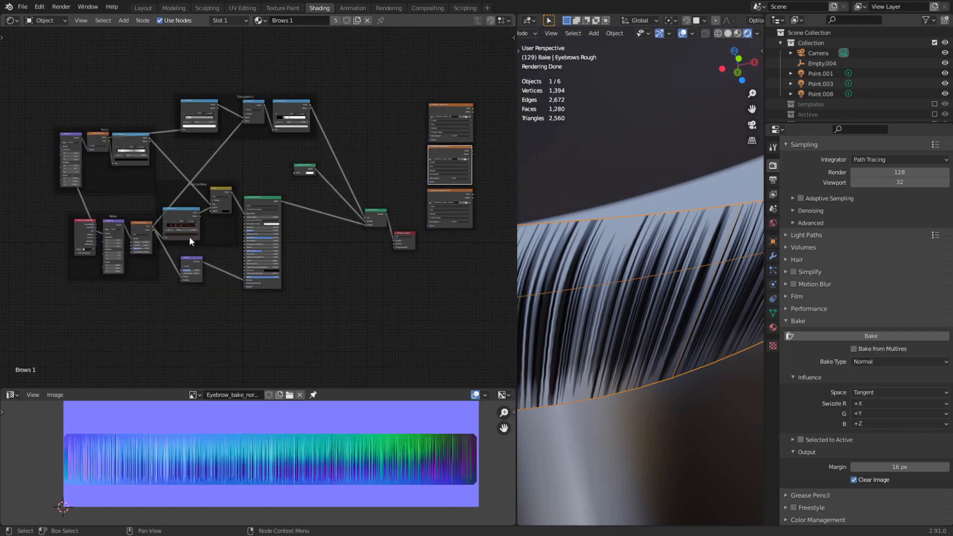
{"action": "scroll", "coordinate": [218, 245], "scroll_direction": "up", "scroll_amount": 5}
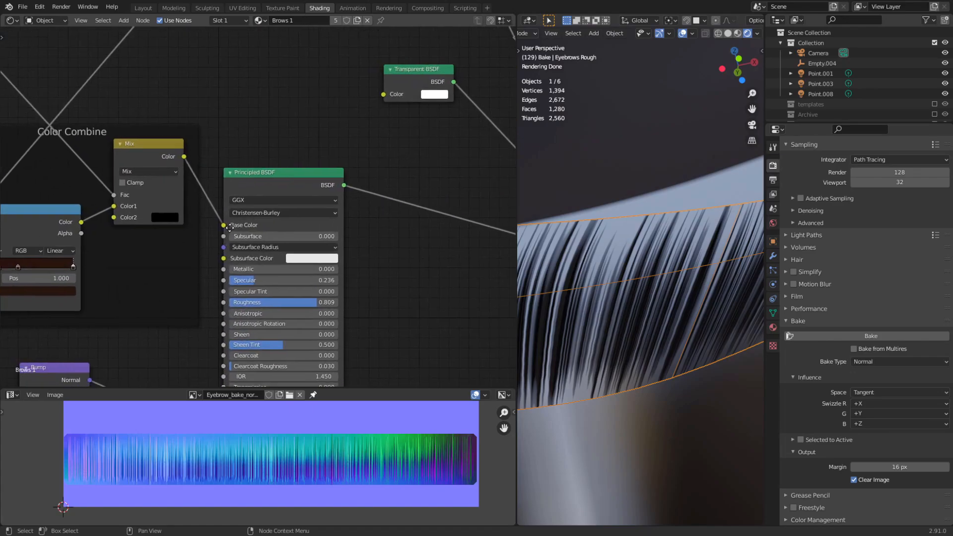
Disconnect the Mix node's color from the Principled BSDF's Base Color and set the Base Color to pure white.
{"action": "middle_click_drag", "start_coordinate": [230, 227], "coordinate": [235, 227]}
{"action": "left_click_drag", "start_coordinate": [227, 223], "coordinate": [210, 230]}
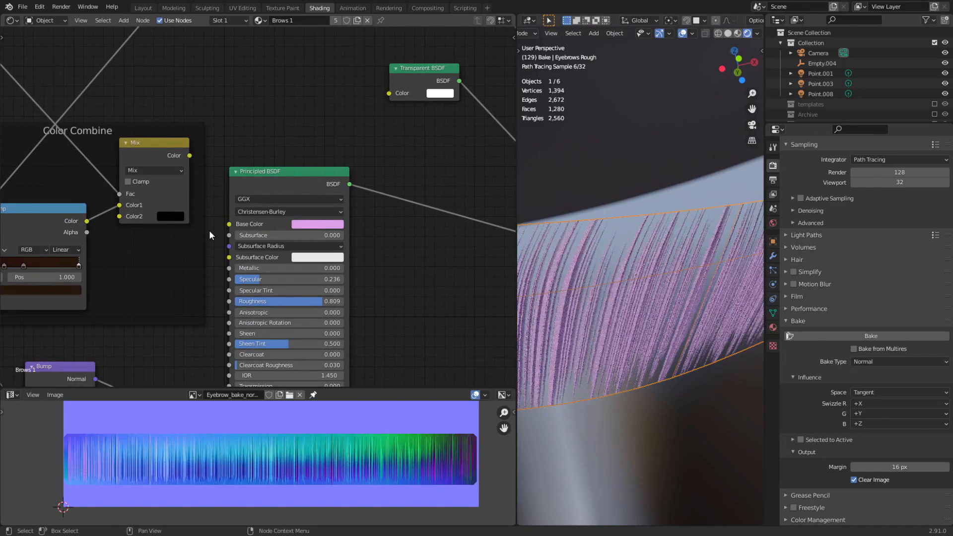
{"action": "left_click", "coordinate": [316, 224]}
{"action": "left_click_drag", "start_coordinate": [380, 120], "coordinate": [378, 81]}
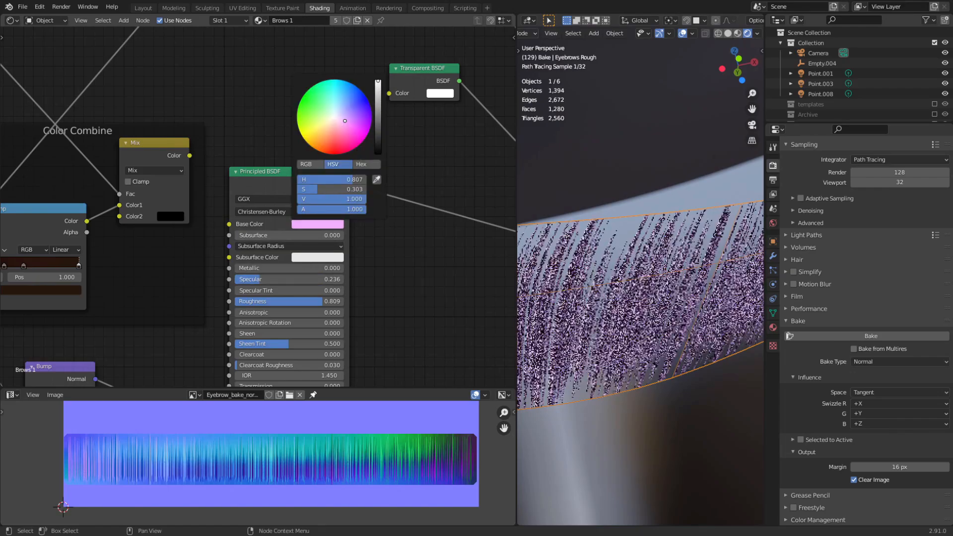
{"action": "left_click_drag", "start_coordinate": [319, 193], "coordinate": [297, 191]}
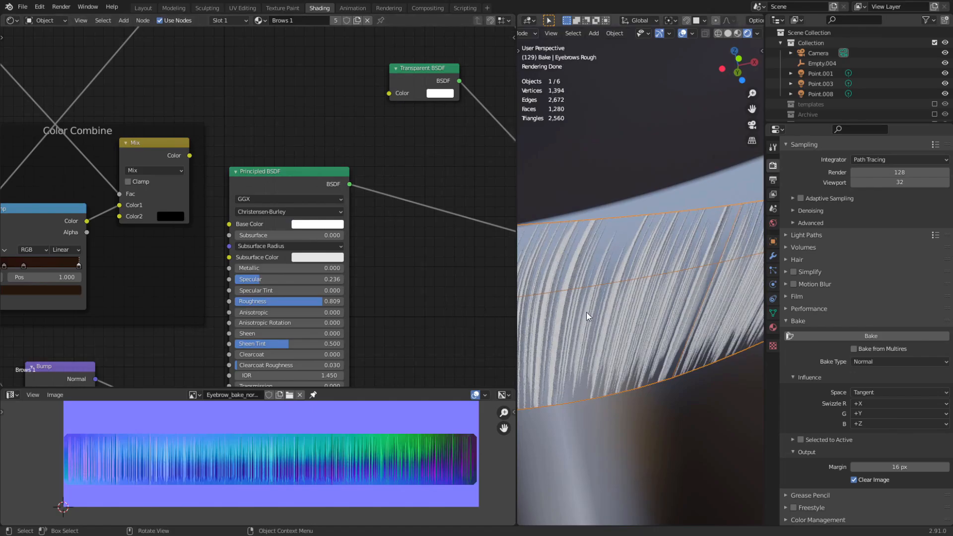
{"action": "scroll", "coordinate": [587, 300], "scroll_direction": "down", "scroll_amount": 2}
{"action": "scroll", "coordinate": [437, 266], "scroll_direction": "down", "scroll_amount": 3}
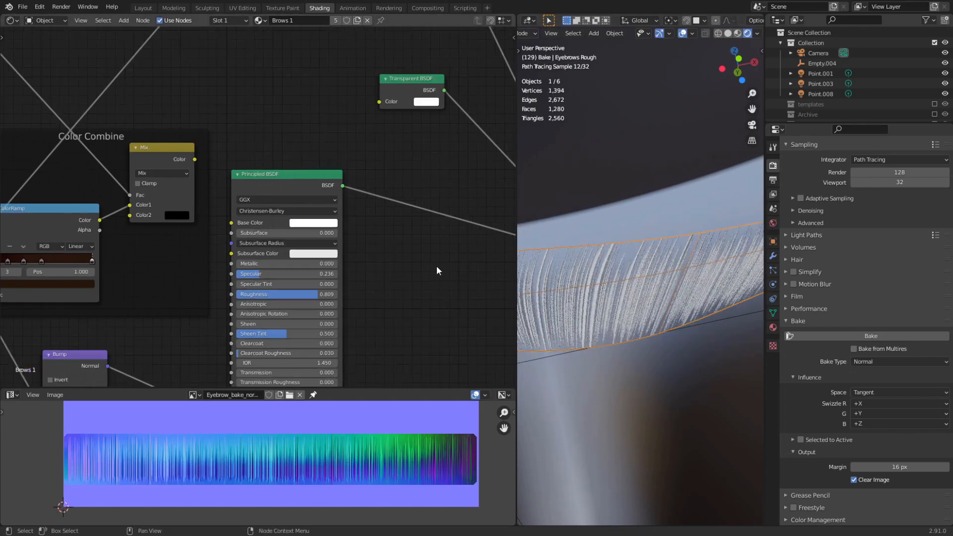
Make the Eyebrow_bake_alpha node the active bake target and display the whole Eyebrow_bake_alpha image in the image editor.
{"action": "middle_click_drag", "start_coordinate": [478, 277], "coordinate": [276, 326]}
{"action": "middle_click_drag", "start_coordinate": [281, 210], "coordinate": [198, 231]}
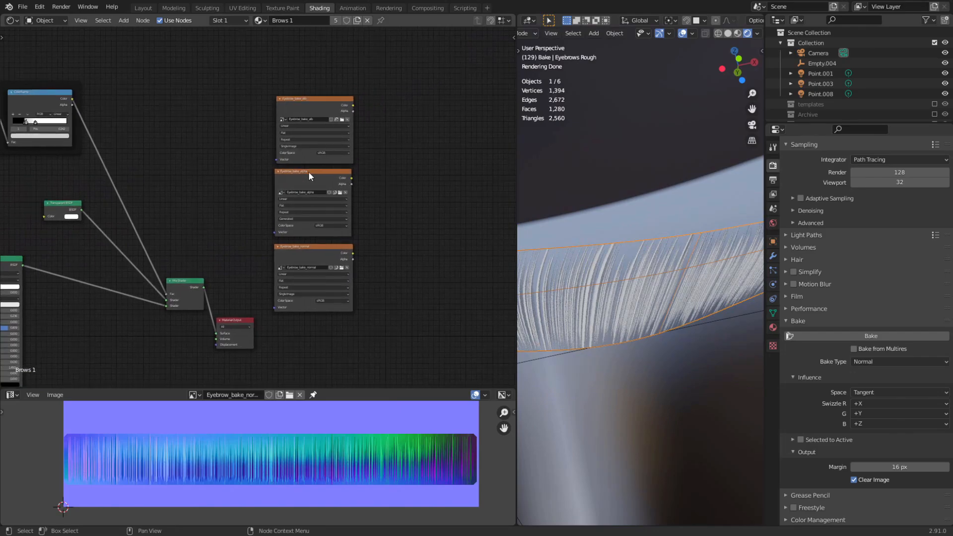
{"action": "left_click", "coordinate": [307, 172]}
{"action": "scroll", "coordinate": [305, 173], "scroll_direction": "up", "scroll_amount": 3}
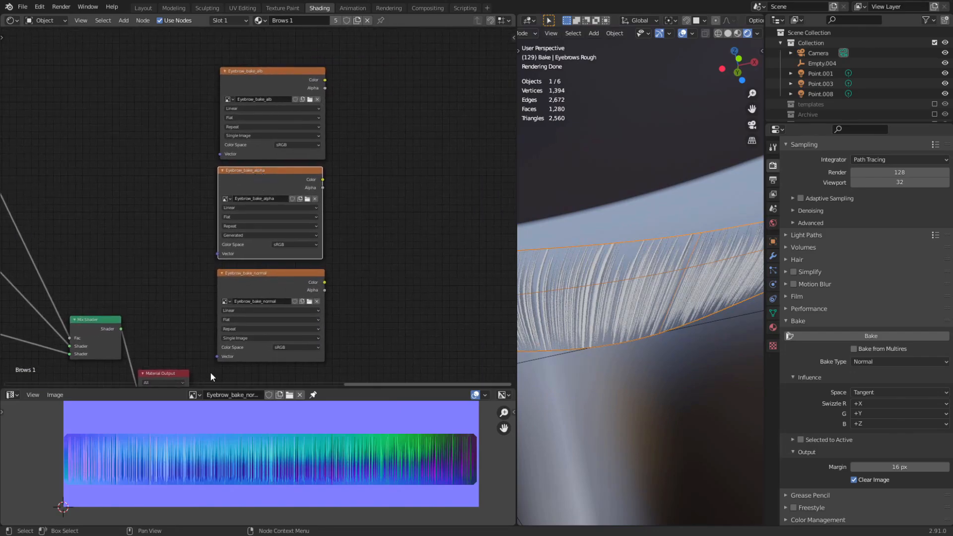
{"action": "left_click", "coordinate": [192, 395]}
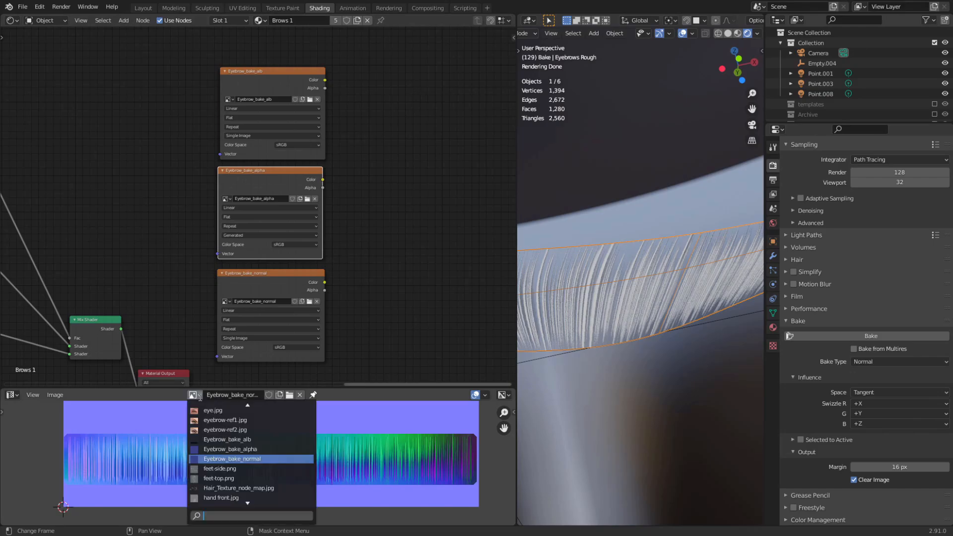
{"action": "left_click", "coordinate": [205, 450]}
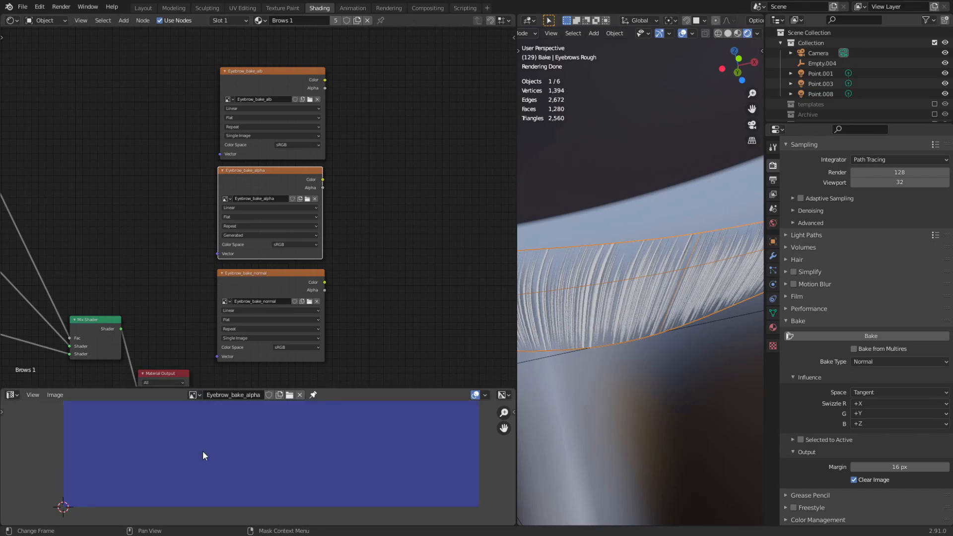
{"action": "key", "text": "Home"}
{"action": "scroll", "coordinate": [198, 455], "scroll_direction": "up", "scroll_amount": 1}
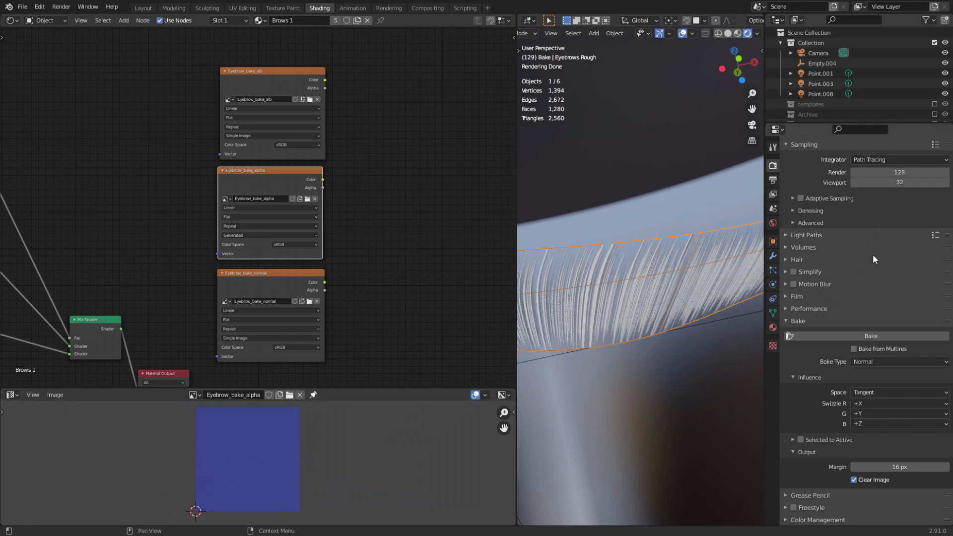
Set the bake type to Combined with the eyebrow mesh selected as the object for baking.
{"action": "left_click", "coordinate": [869, 361]}
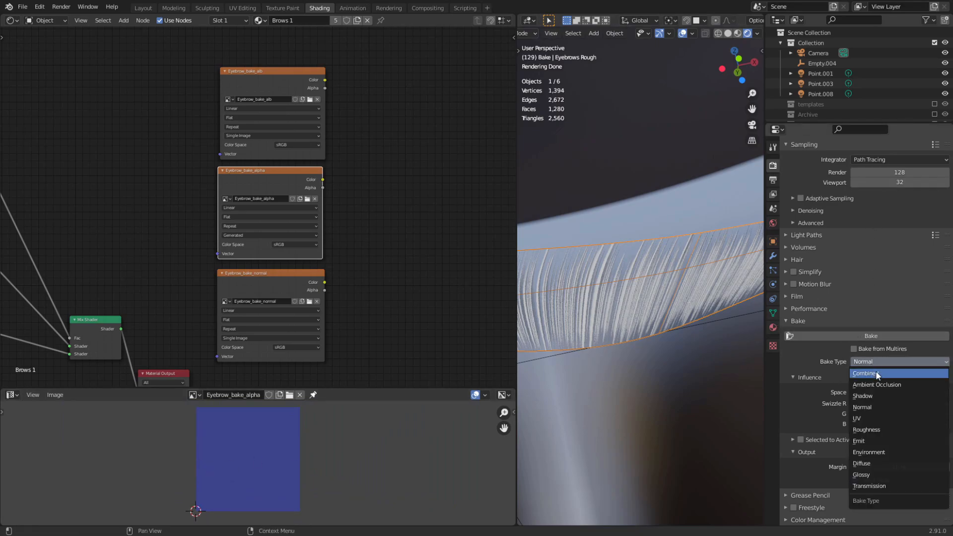
{"action": "left_click", "coordinate": [876, 374]}
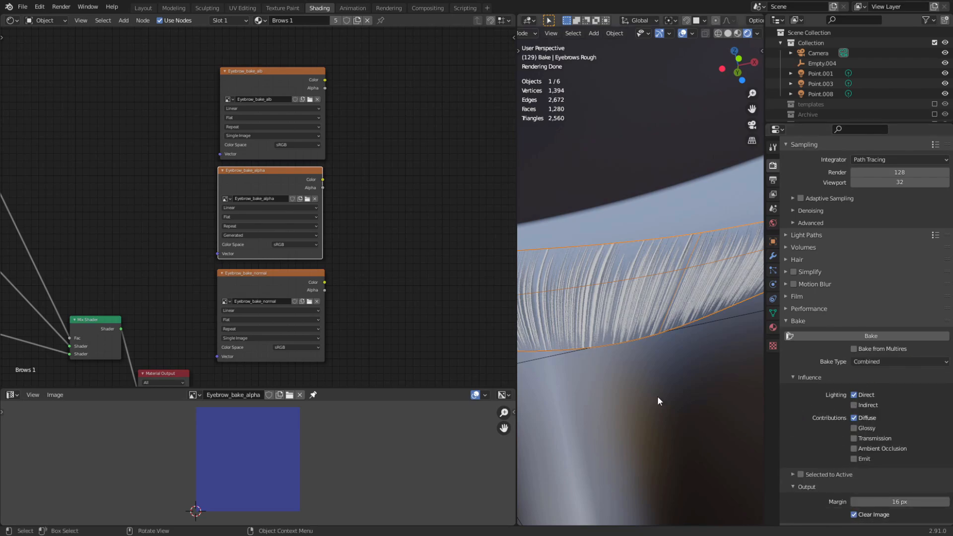
{"action": "left_click", "coordinate": [587, 332]}
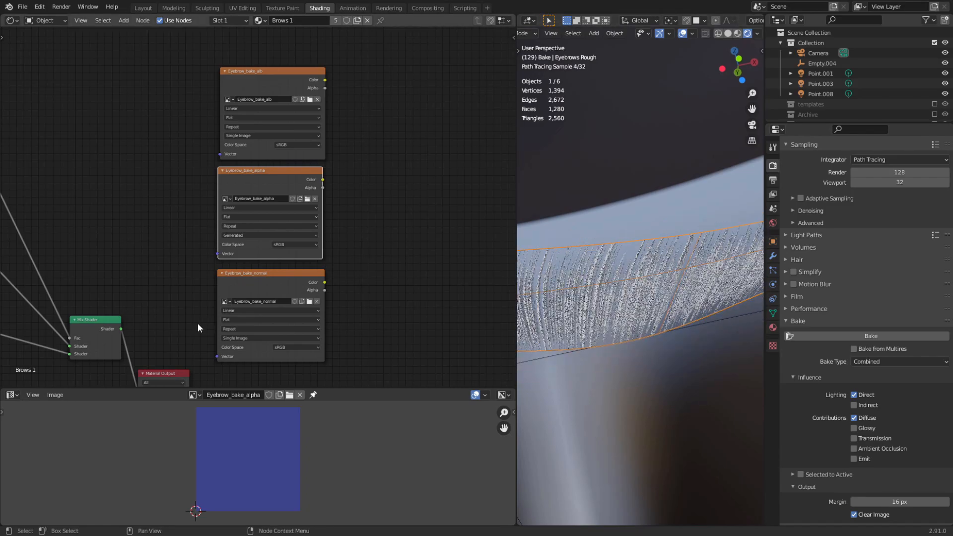
Set the Emission color of the hair material's Principled BSDF to white.
{"action": "middle_click_drag", "start_coordinate": [84, 246], "coordinate": [310, 169]}
{"action": "middle_click_drag", "start_coordinate": [147, 274], "coordinate": [305, 183]}
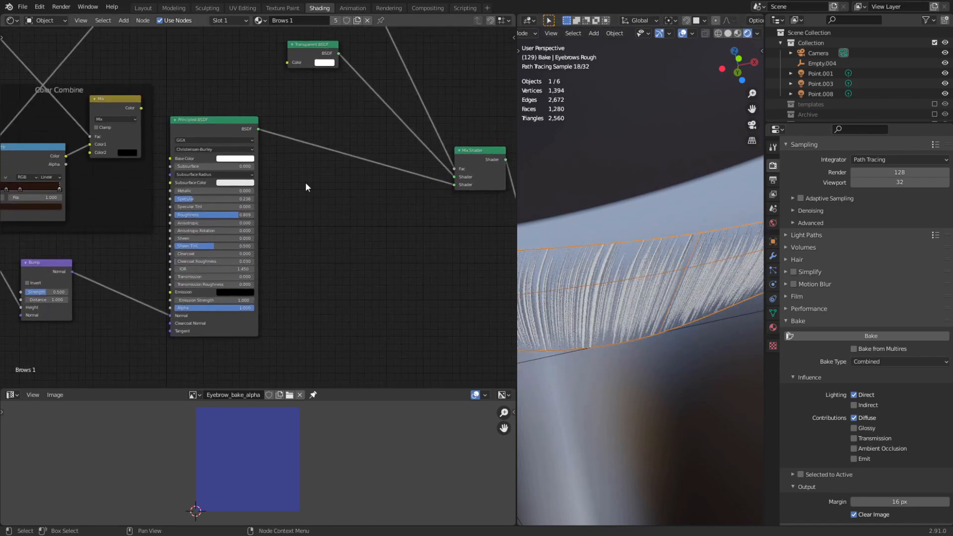
{"action": "left_click", "coordinate": [224, 292]}
{"action": "left_click_drag", "start_coordinate": [279, 221], "coordinate": [280, 187]}
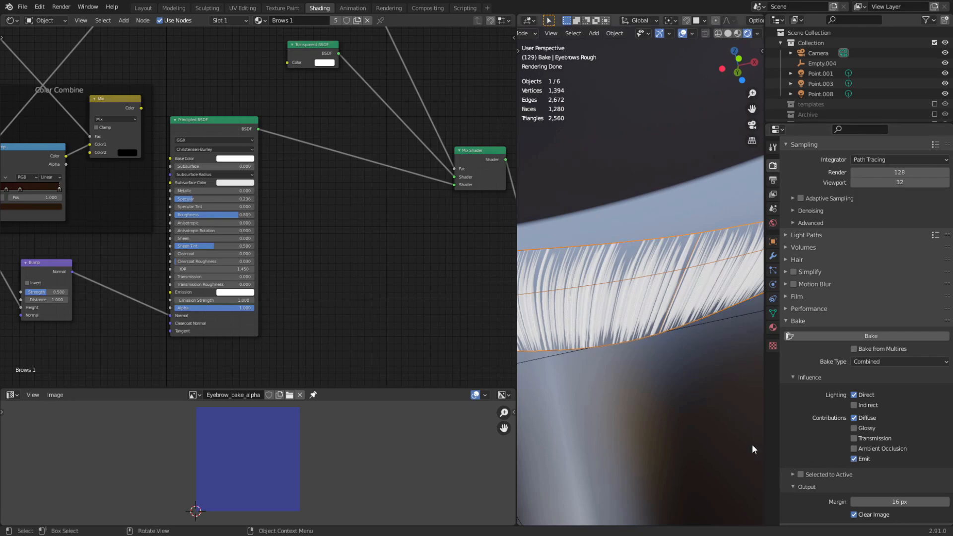
Bake the alpha map with Direct lighting on and Emit as the only contribution.
{"action": "left_click", "coordinate": [854, 395]}
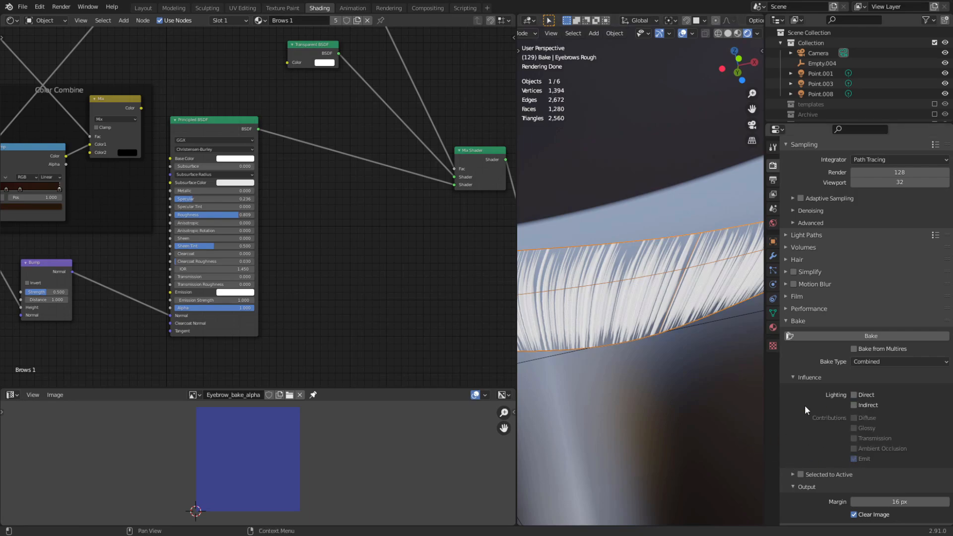
{"action": "left_click", "coordinate": [854, 395]}
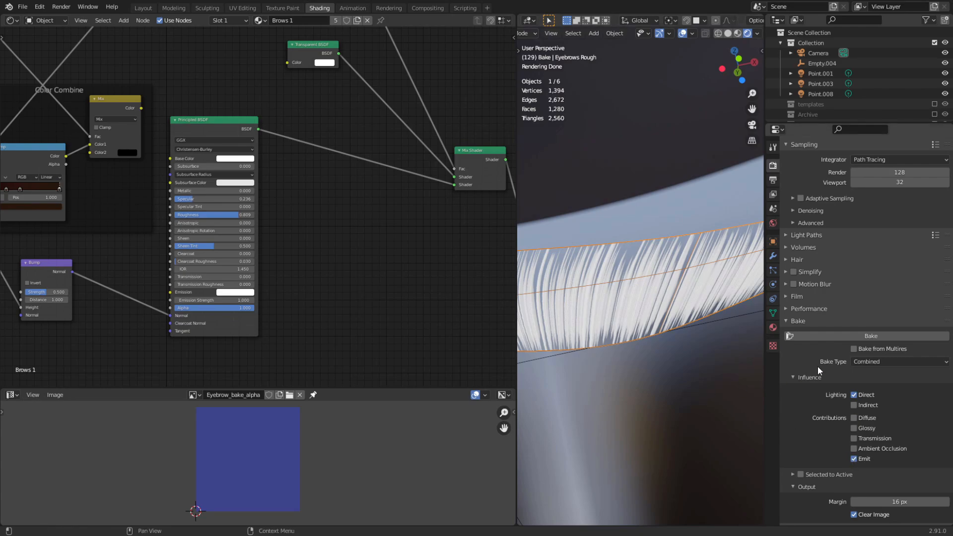
{"action": "left_click", "coordinate": [861, 339]}
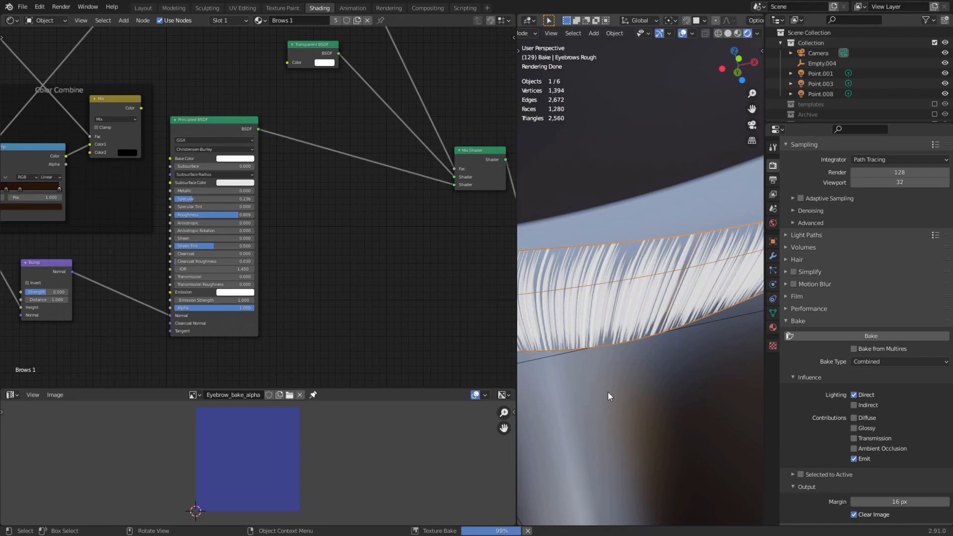
Examine the black and white hair strands of the baked alpha image up close in the image editor.
{"action": "scroll", "coordinate": [141, 491], "scroll_direction": "up", "scroll_amount": 3}
{"action": "middle_click_drag", "start_coordinate": [141, 491], "coordinate": [157, 453]}
{"action": "scroll", "coordinate": [157, 453], "scroll_direction": "up", "scroll_amount": 5}
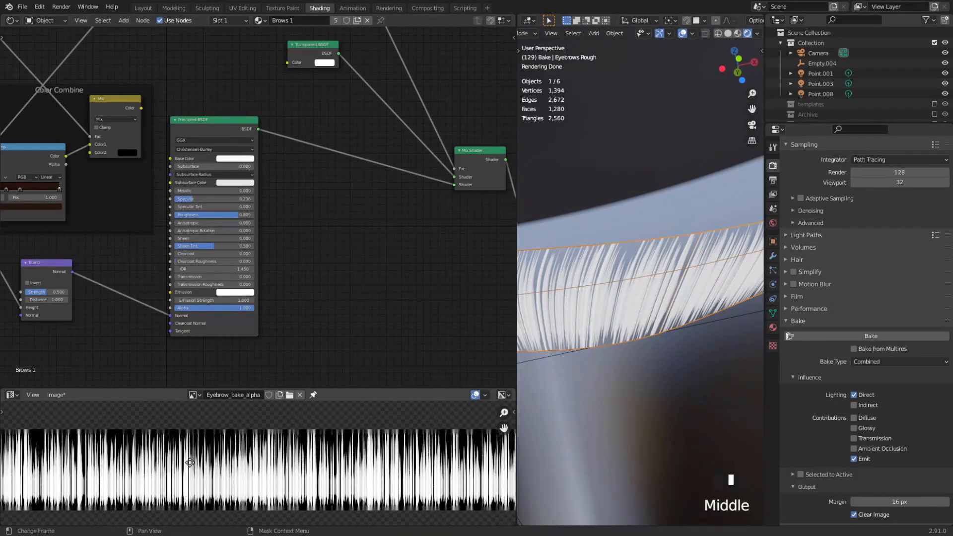
{"action": "middle_click_drag", "start_coordinate": [218, 489], "coordinate": [239, 481]}
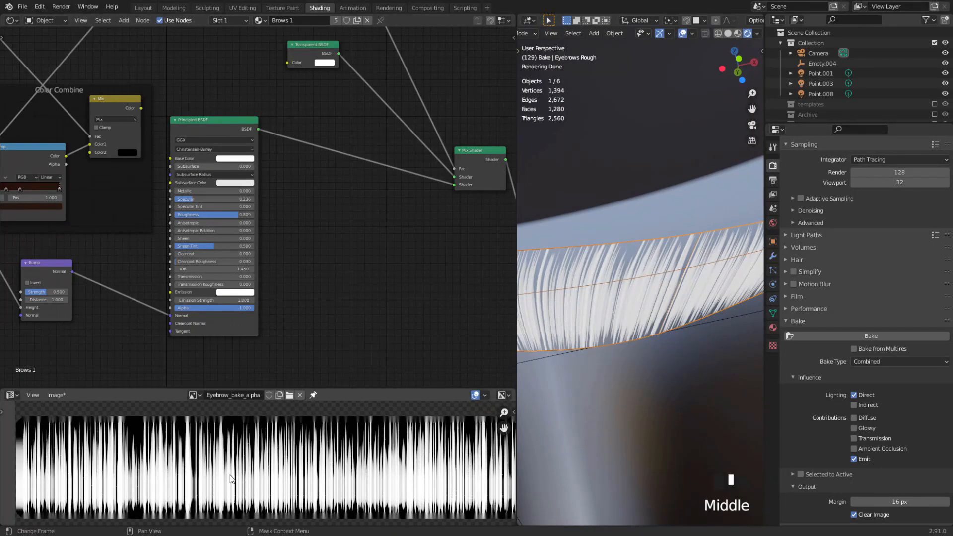
{"action": "scroll", "coordinate": [237, 482], "scroll_direction": "down", "scroll_amount": 1}
{"action": "scroll", "coordinate": [144, 498], "scroll_direction": "up", "scroll_amount": 1}
{"action": "middle_click_drag", "start_coordinate": [142, 499], "coordinate": [159, 500]}
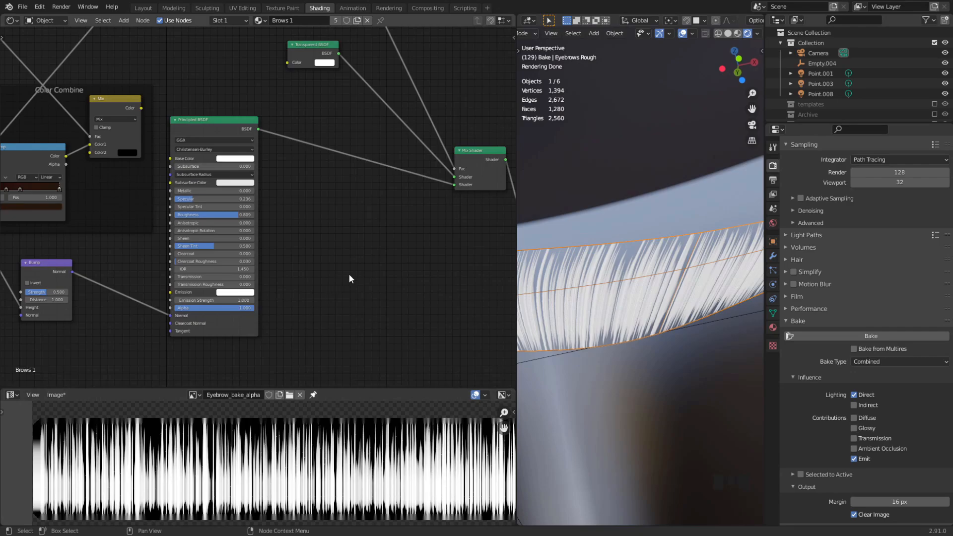
Save the baked Eyebrow_bake_alpha image as an external image file.
{"action": "scroll", "coordinate": [358, 271], "scroll_direction": "down", "scroll_amount": 3}
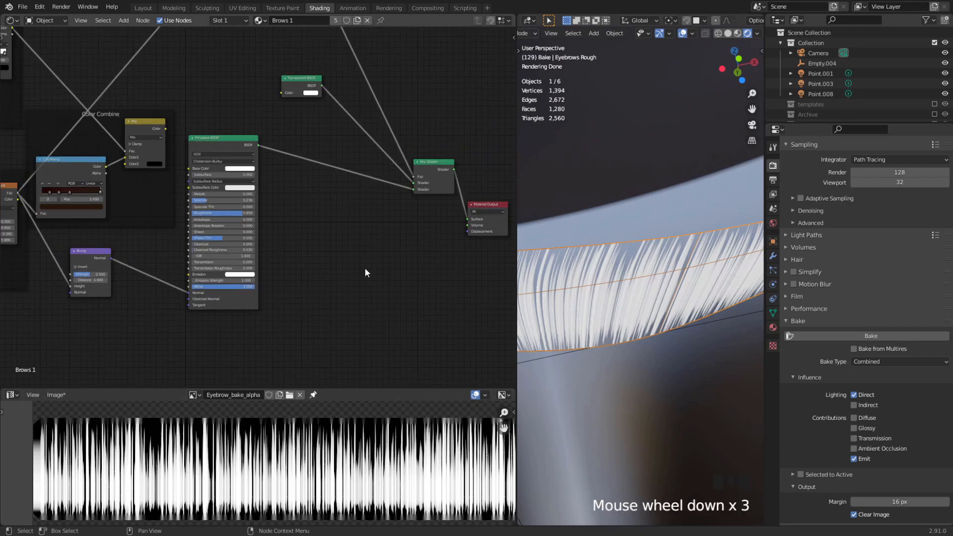
{"action": "left_click", "coordinate": [56, 395]}
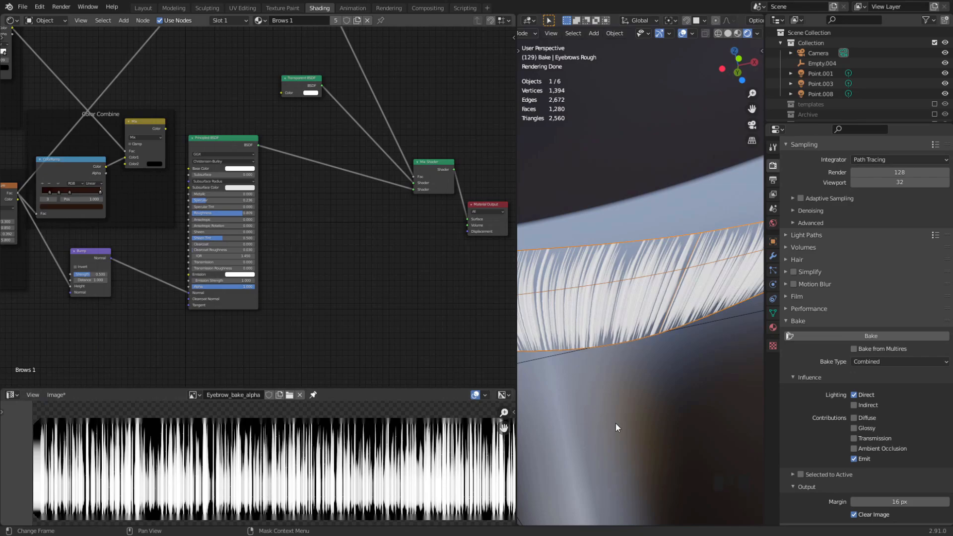
Add a new Principled BSDF node beside the three baked image nodes, leaving space between them for connections.
{"action": "scroll", "coordinate": [371, 235], "scroll_direction": "down", "scroll_amount": 4}
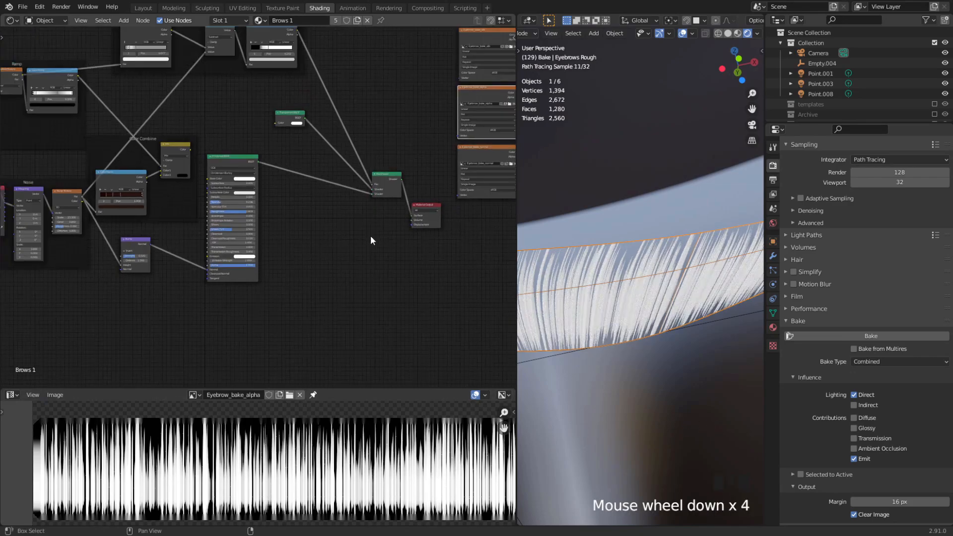
{"action": "middle_click_drag", "start_coordinate": [370, 235], "coordinate": [244, 316]}
{"action": "scroll", "coordinate": [319, 277], "scroll_direction": "up", "scroll_amount": 3}
{"action": "middle_click_drag", "start_coordinate": [281, 287], "coordinate": [243, 272]}
{"action": "left_click", "coordinate": [339, 241]}
{"action": "left_click", "coordinate": [332, 245]}
{"action": "left_click", "coordinate": [333, 245]}
{"action": "left_click", "coordinate": [332, 245]}
{"action": "middle_click_drag", "start_coordinate": [333, 245], "coordinate": [435, 231]}
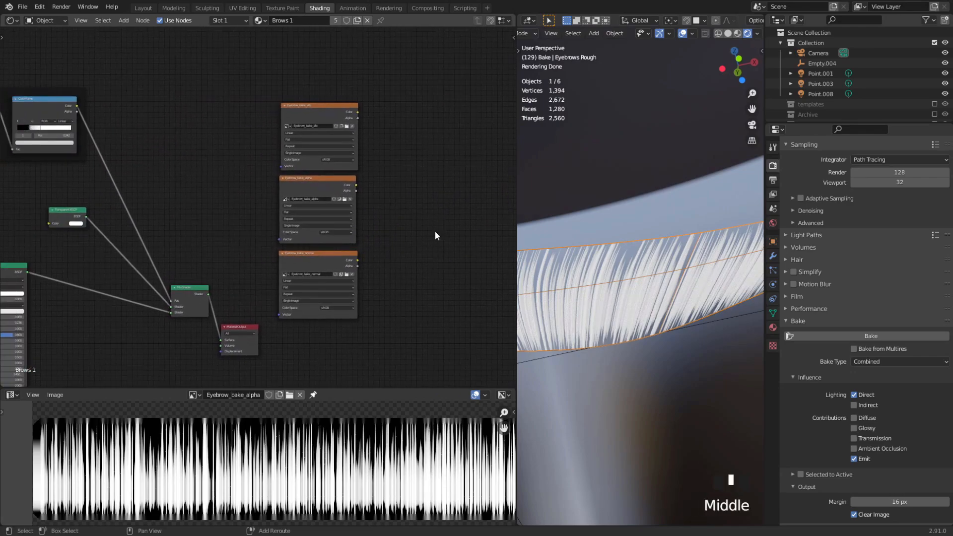
{"action": "key", "text": "shift+a"}
{"action": "type", "text": "pri"}
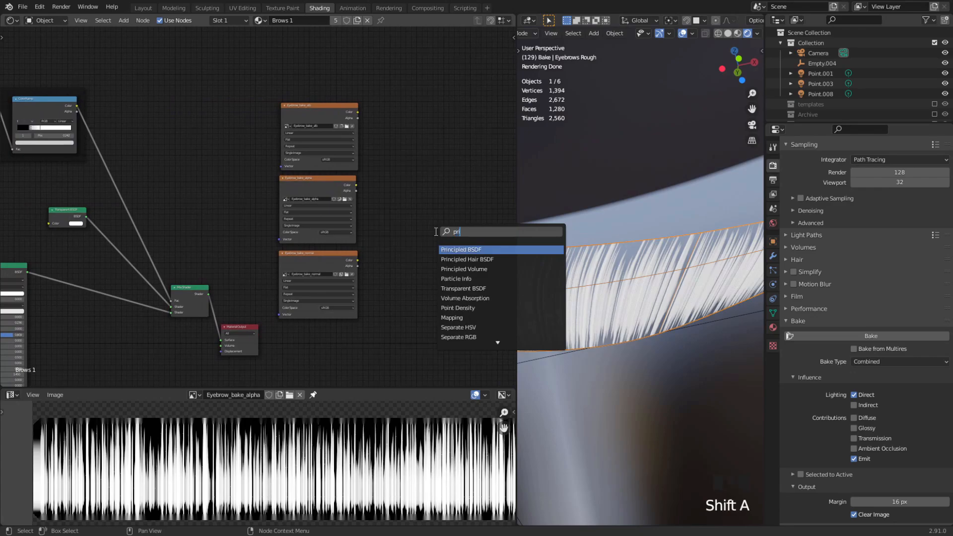
{"action": "key", "text": "Return"}
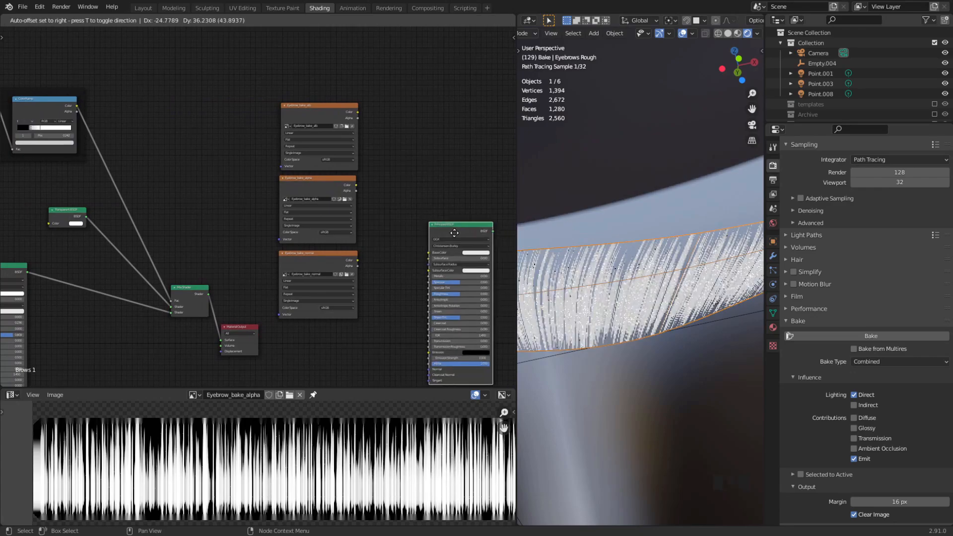
{"action": "left_click", "coordinate": [440, 149]}
{"action": "scroll", "coordinate": [403, 155], "scroll_direction": "up", "scroll_amount": 1}
{"action": "middle_click_drag", "start_coordinate": [403, 155], "coordinate": [313, 135]}
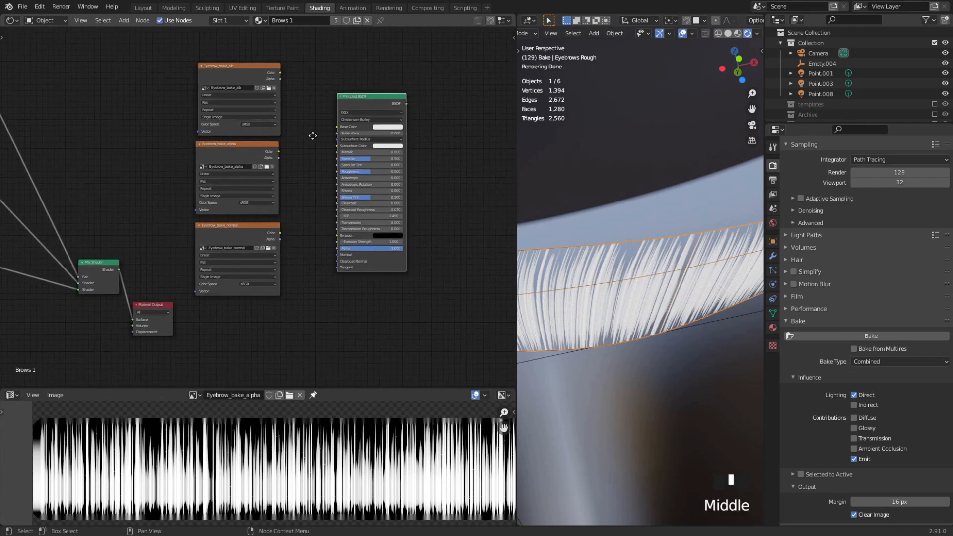
{"action": "left_click_drag", "start_coordinate": [366, 97], "coordinate": [402, 96]}
Connect the Eyebrow_bake_alb color to the new Principled BSDF's Emission and set its Base Color to black.
{"action": "left_click", "coordinate": [236, 145]}
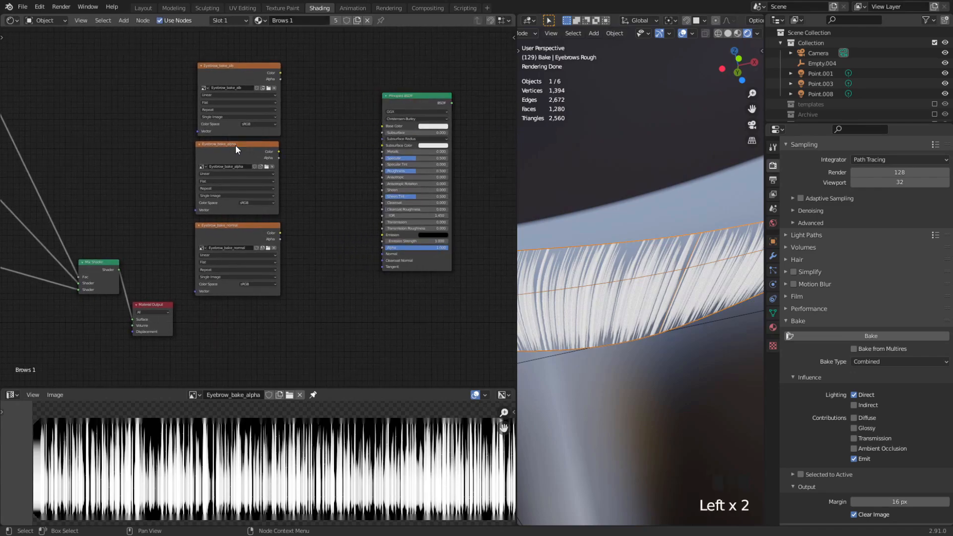
{"action": "left_click_drag", "start_coordinate": [279, 72], "coordinate": [380, 235]}
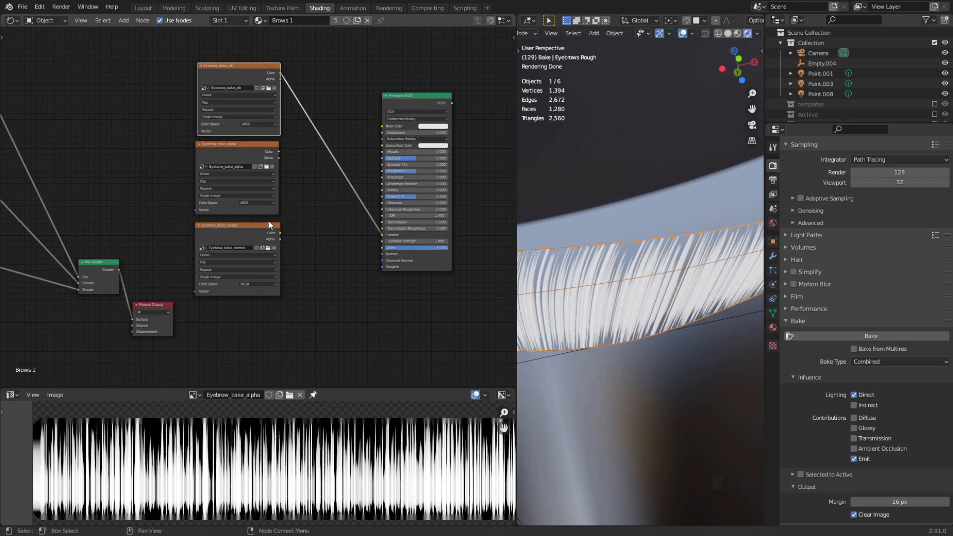
{"action": "left_click", "coordinate": [429, 127]}
{"action": "left_click_drag", "start_coordinate": [469, 78], "coordinate": [469, 87]}
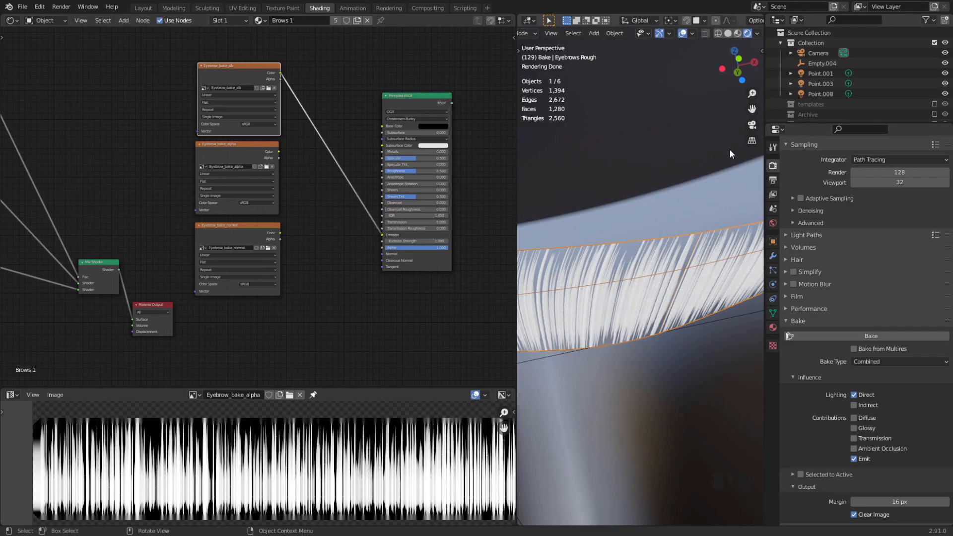
Set the color space of the Eyebrow_bake_alpha and Eyebrow_bake_normal image nodes to Non-Color.
{"action": "left_click", "coordinate": [254, 203]}
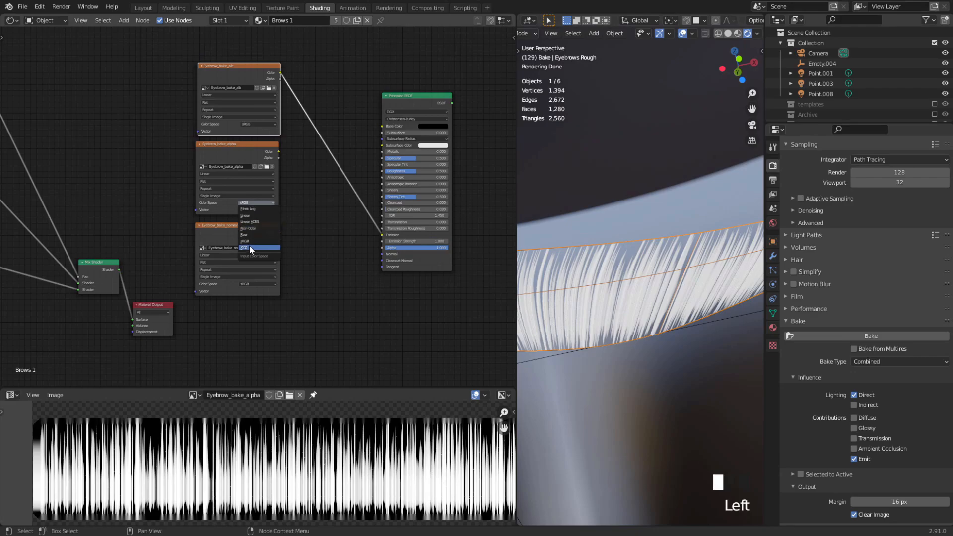
{"action": "left_click", "coordinate": [250, 229]}
{"action": "left_click", "coordinate": [250, 283]}
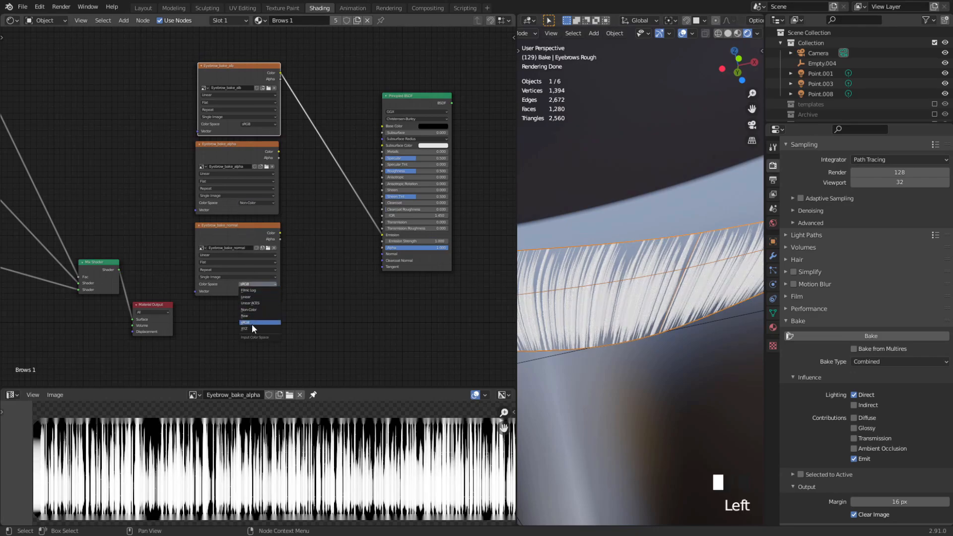
{"action": "left_click", "coordinate": [256, 309]}
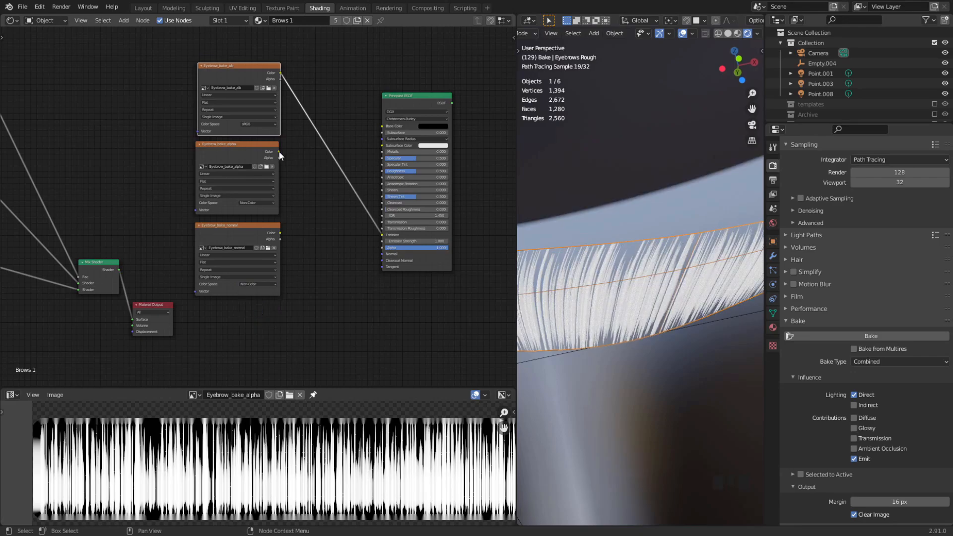
Connect the Eyebrow_bake_alpha color output to the new Principled BSDF's Alpha input.
{"action": "left_click_drag", "start_coordinate": [279, 152], "coordinate": [382, 251]}
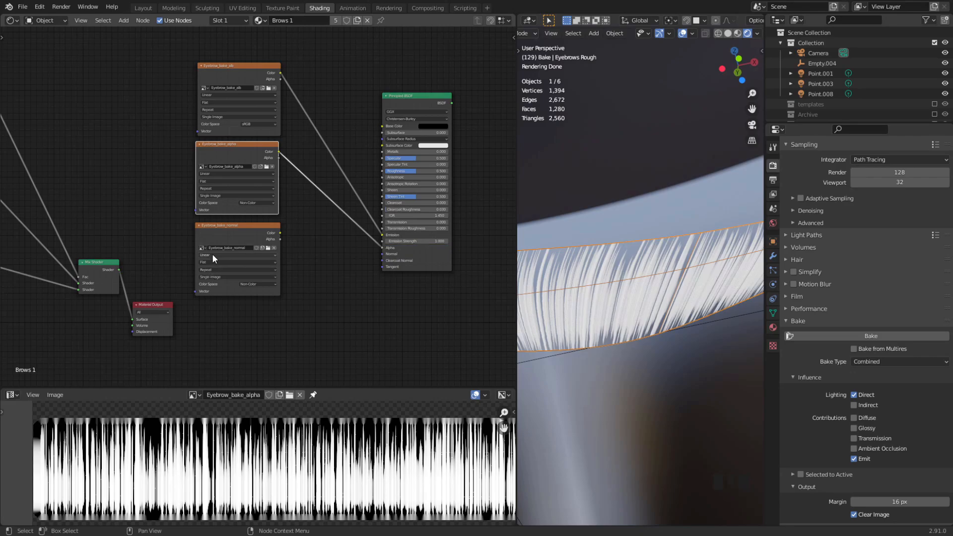
{"action": "left_click", "coordinate": [310, 276]}
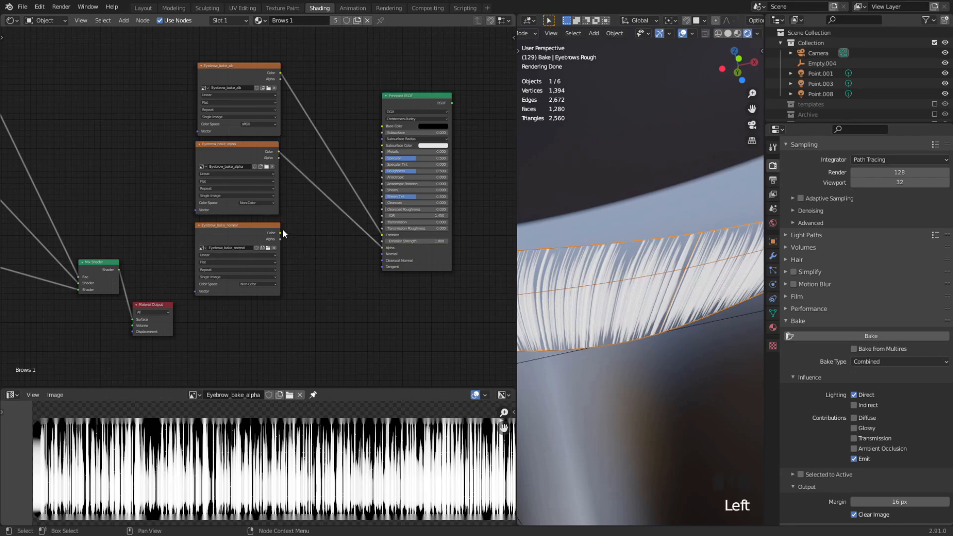
Connect the Eyebrow_bake_normal color to the new Principled BSDF's Normal input through a Normal Map node.
{"action": "left_click_drag", "start_coordinate": [282, 232], "coordinate": [382, 254]}
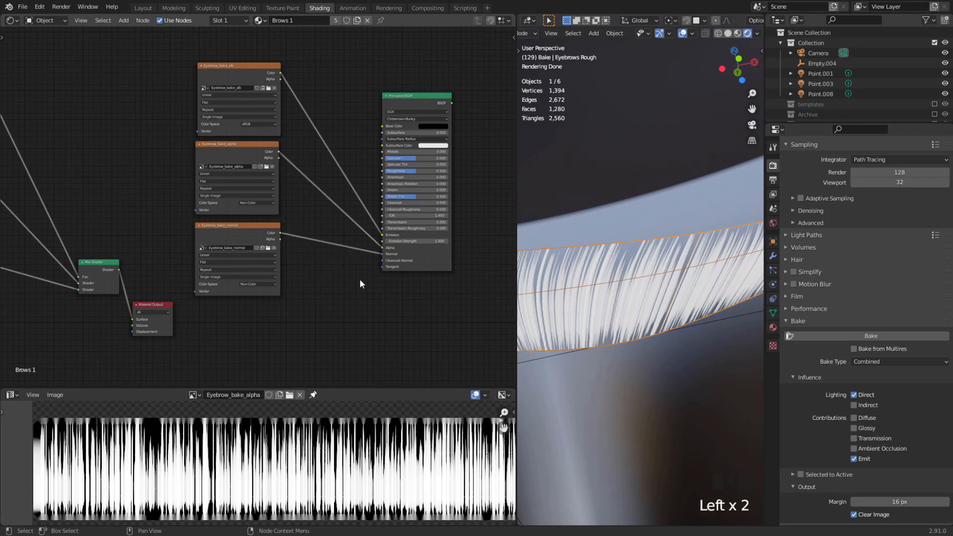
{"action": "key", "text": "shift+a"}
{"action": "type", "text": "n"}
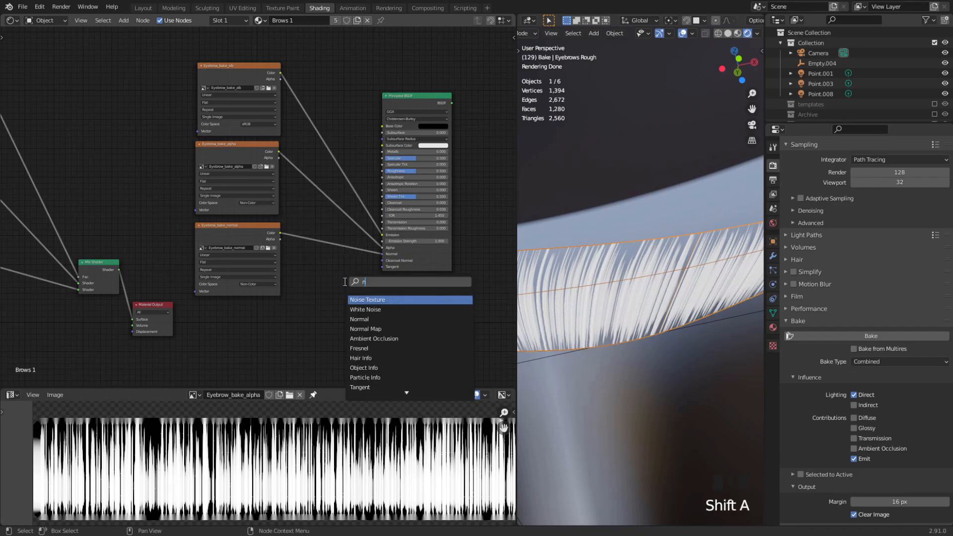
{"action": "type", "text": "or"}
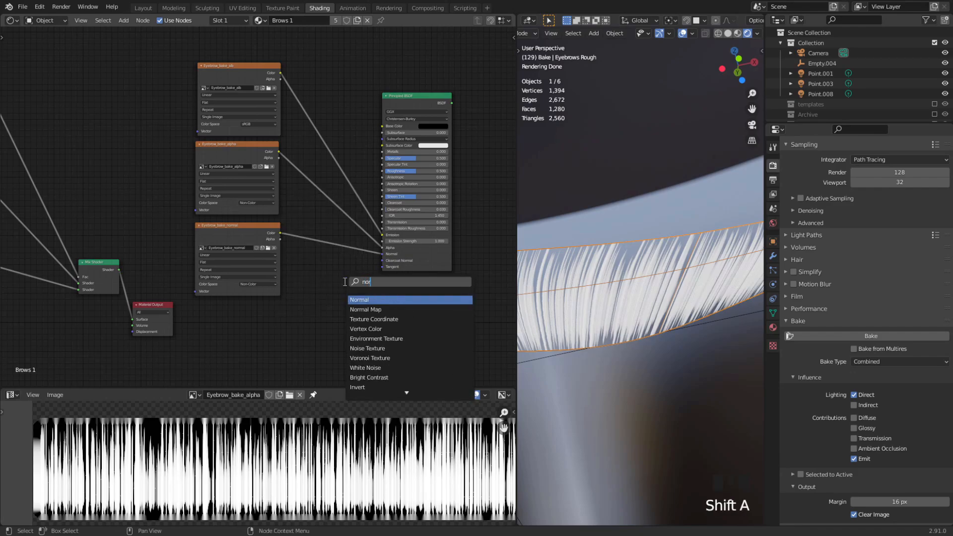
{"action": "left_click", "coordinate": [361, 308]}
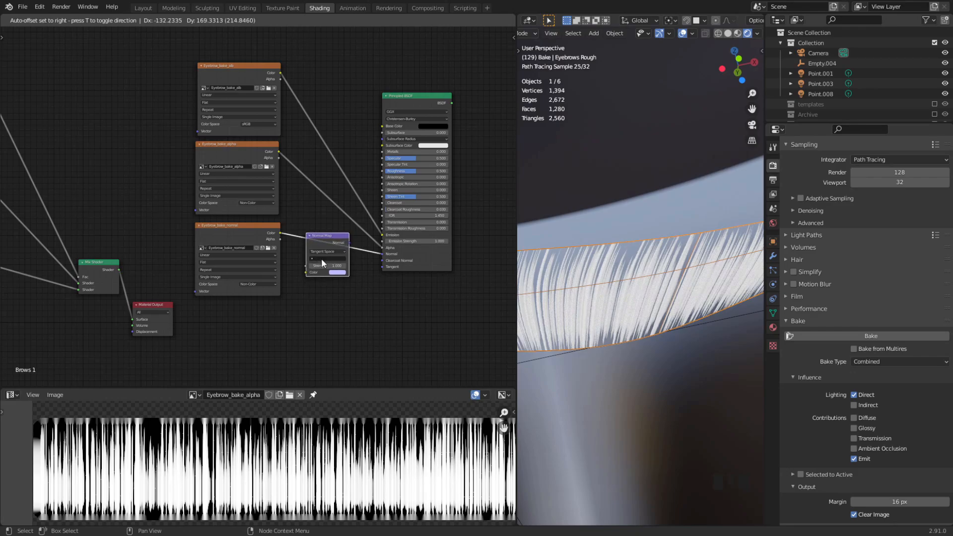
{"action": "left_click", "coordinate": [321, 258]}
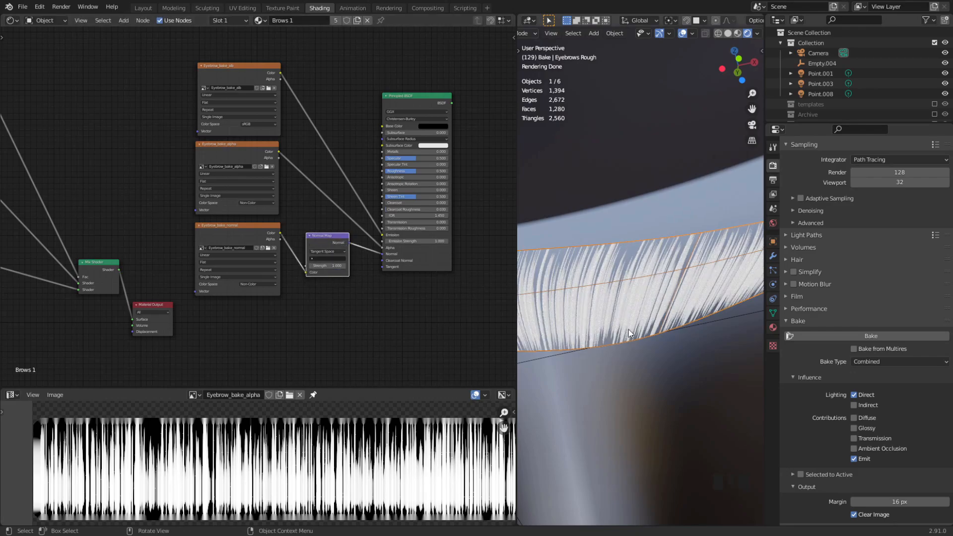
Move the baked image nodes, Normal Map and new Principled BSDF below the Mix Shader, and shift the Material Output further right.
{"action": "scroll", "coordinate": [318, 263], "scroll_direction": "down", "scroll_amount": 2}
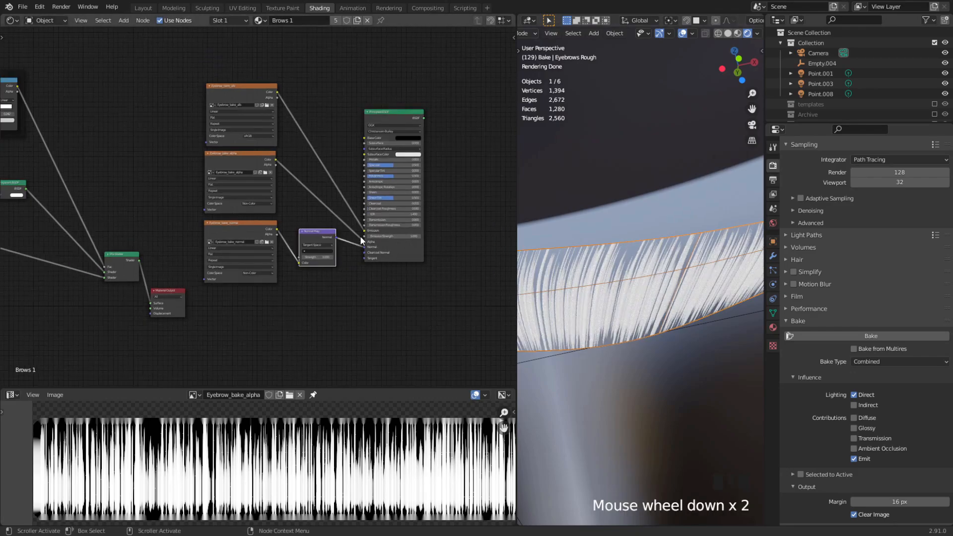
{"action": "scroll", "coordinate": [275, 323], "scroll_direction": "up", "scroll_amount": 1}
{"action": "middle_click_drag", "start_coordinate": [275, 323], "coordinate": [329, 272]}
{"action": "scroll", "coordinate": [271, 318], "scroll_direction": "down", "scroll_amount": 1}
{"action": "scroll", "coordinate": [297, 306], "scroll_direction": "down", "scroll_amount": 1}
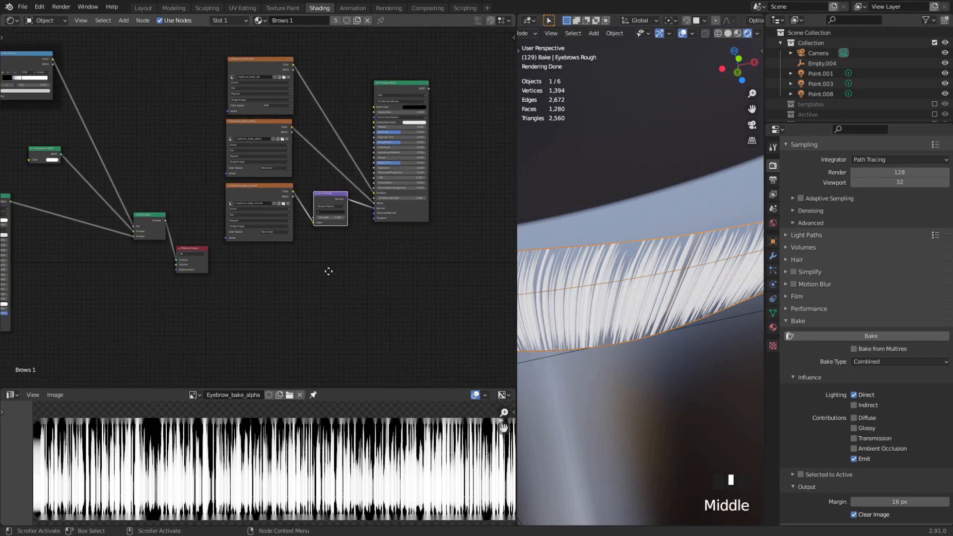
{"action": "left_click", "coordinate": [400, 85]}
{"action": "left_click", "coordinate": [334, 193], "text": "shift"}
{"action": "left_click", "coordinate": [264, 185], "text": "shift"}
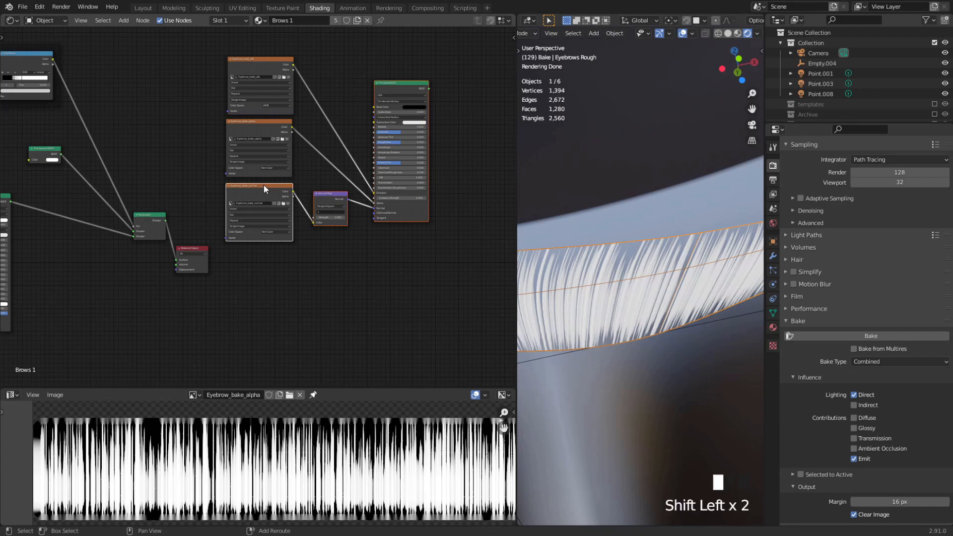
{"action": "left_click", "coordinate": [261, 120], "text": "shift"}
{"action": "left_click", "coordinate": [264, 65], "text": "shift"}
{"action": "key", "text": "b"}
{"action": "left_click_drag", "start_coordinate": [401, 80], "coordinate": [325, 187]}
{"action": "left_click_drag", "start_coordinate": [460, 263], "coordinate": [215, 48]}
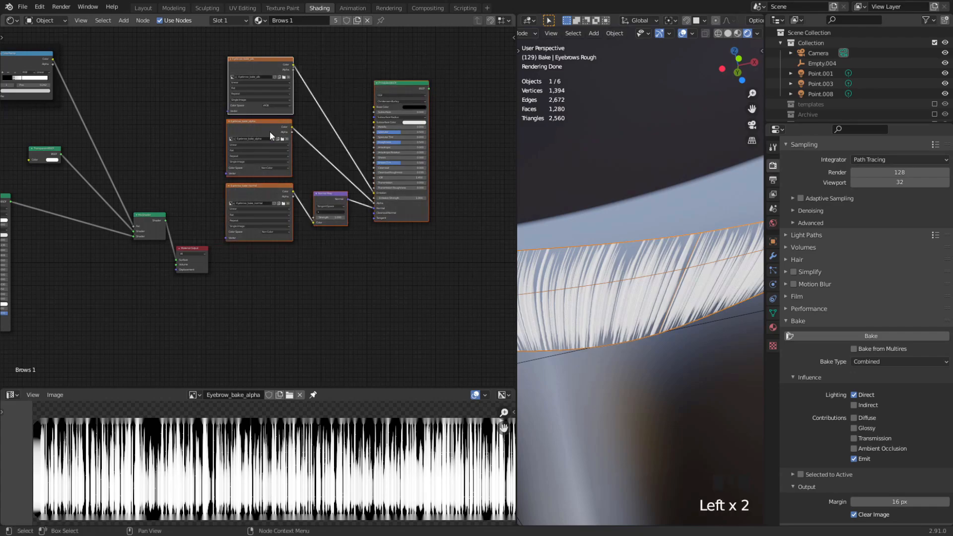
{"action": "scroll", "coordinate": [319, 230], "scroll_direction": "down", "scroll_amount": 4}
{"action": "left_click_drag", "start_coordinate": [352, 115], "coordinate": [196, 288]}
{"action": "scroll", "coordinate": [196, 288], "scroll_direction": "up", "scroll_amount": 4}
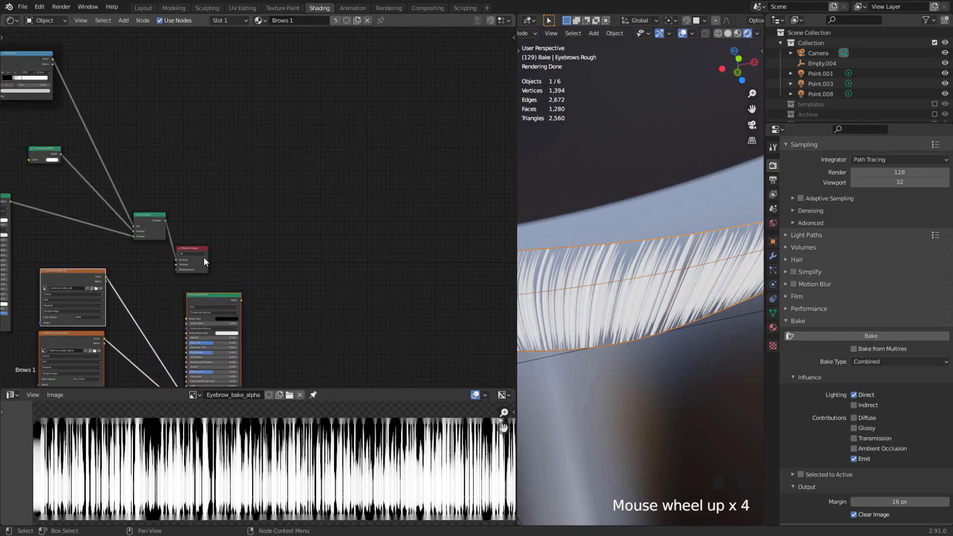
{"action": "left_click_drag", "start_coordinate": [194, 252], "coordinate": [274, 261]}
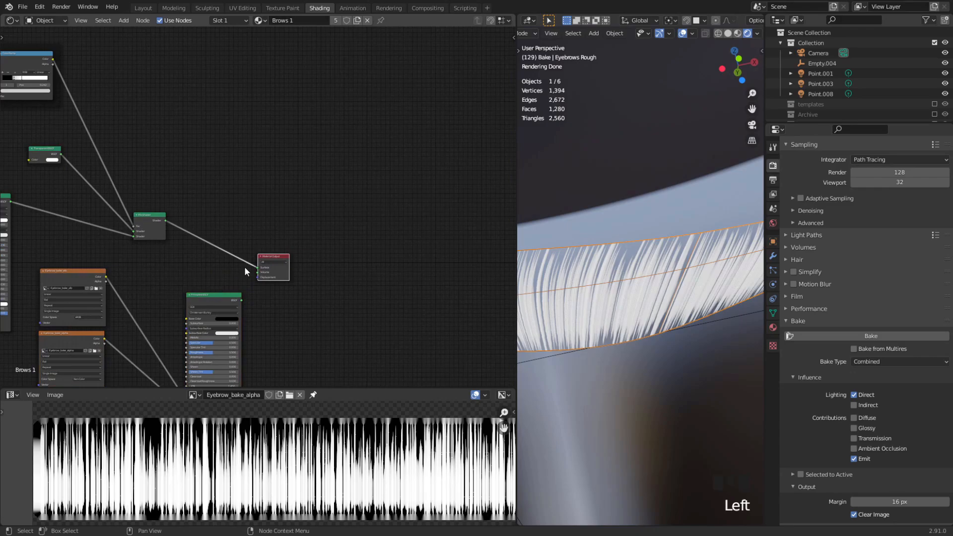
Reconnect the Color Combine Mix color to the original Principled BSDF's Base Color and set its Emission to black.
{"action": "middle_click_drag", "start_coordinate": [244, 267], "coordinate": [252, 233]}
{"action": "middle_click_drag", "start_coordinate": [234, 303], "coordinate": [333, 297]}
{"action": "middle_click_drag", "start_coordinate": [77, 323], "coordinate": [131, 321]}
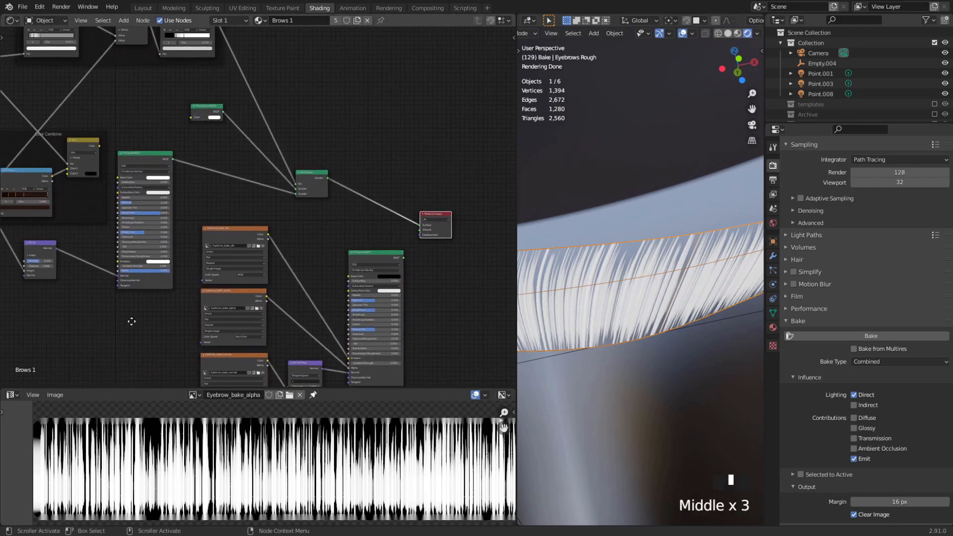
{"action": "scroll", "coordinate": [192, 299], "scroll_direction": "up", "scroll_amount": 3}
{"action": "left_click", "coordinate": [262, 183]}
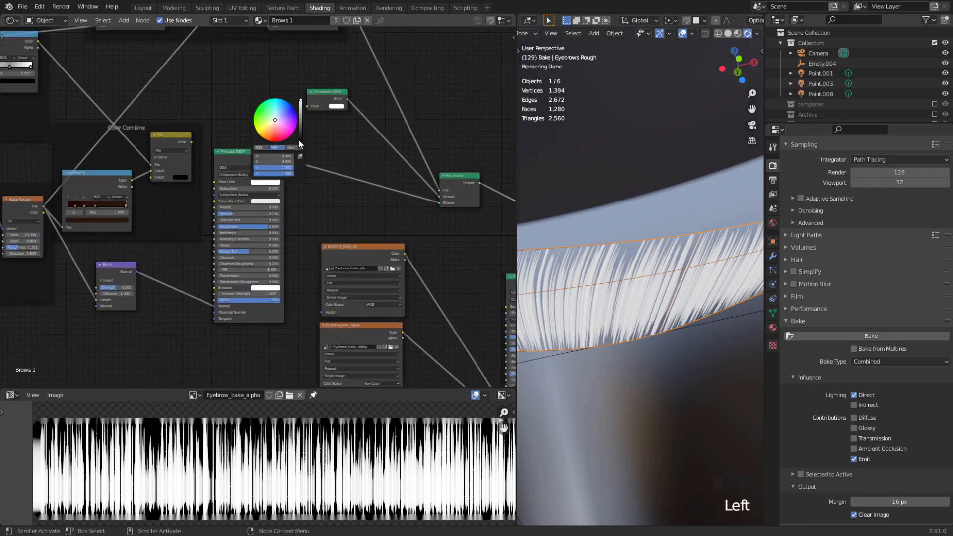
{"action": "left_click_drag", "start_coordinate": [192, 143], "coordinate": [214, 182]}
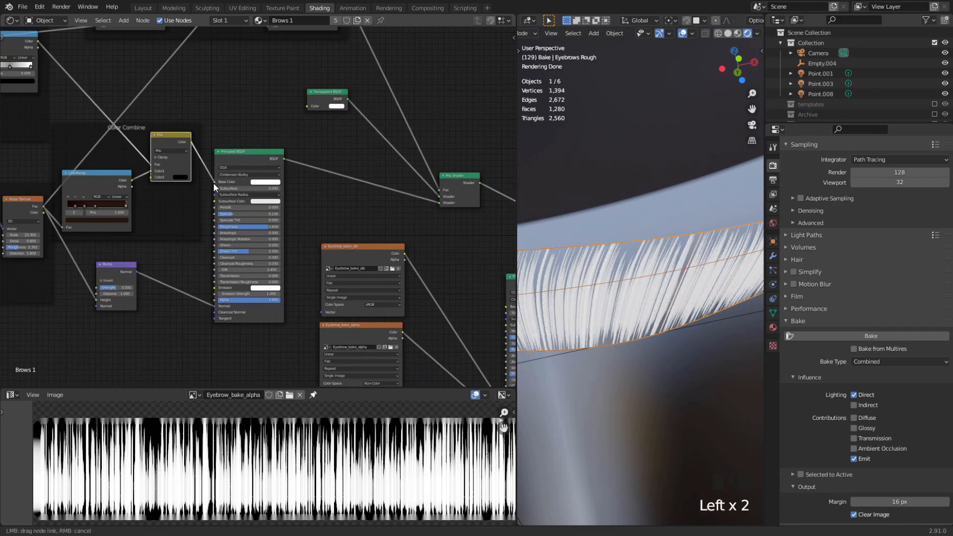
{"action": "left_click", "coordinate": [271, 289]}
{"action": "left_click", "coordinate": [301, 248]}
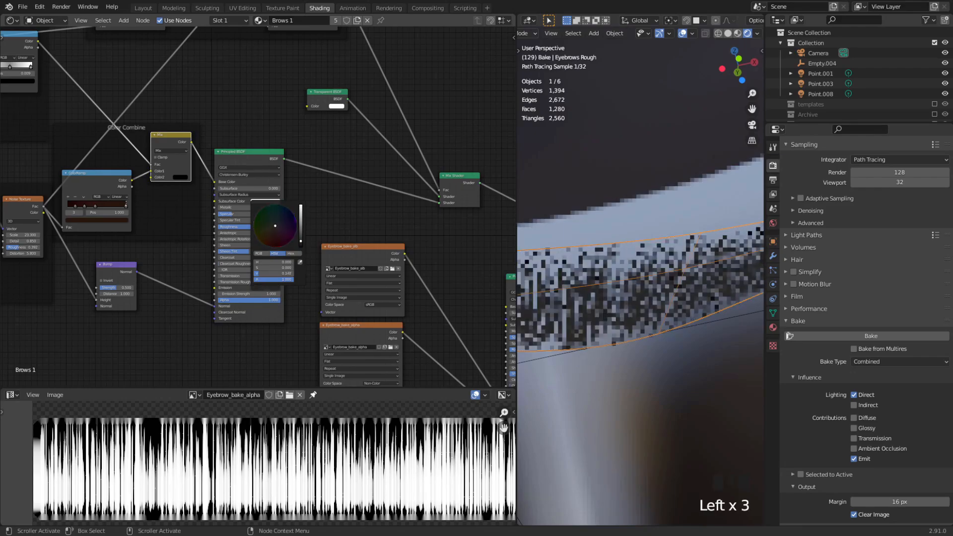
Connect the new Principled BSDF to the Material Output's Surface, with the eyebrow's end framed up close.
{"action": "middle_click_drag", "start_coordinate": [574, 306], "coordinate": [623, 288]}
{"action": "middle_click_drag", "start_coordinate": [502, 337], "coordinate": [343, 339]}
{"action": "scroll", "coordinate": [597, 353], "scroll_direction": "up", "scroll_amount": 2}
{"action": "middle_click_drag", "start_coordinate": [597, 352], "coordinate": [576, 242], "text": "shift"}
{"action": "scroll", "coordinate": [596, 323], "scroll_direction": "up", "scroll_amount": 2}
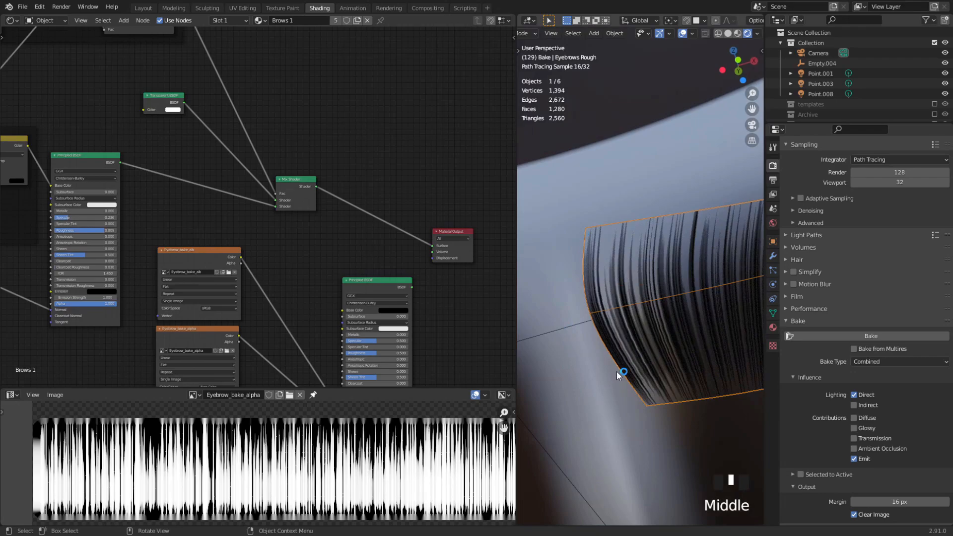
{"action": "middle_click_drag", "start_coordinate": [464, 309], "coordinate": [429, 288]}
{"action": "scroll", "coordinate": [439, 255], "scroll_direction": "up", "scroll_amount": 4}
{"action": "scroll", "coordinate": [335, 275], "scroll_direction": "up", "scroll_amount": 2}
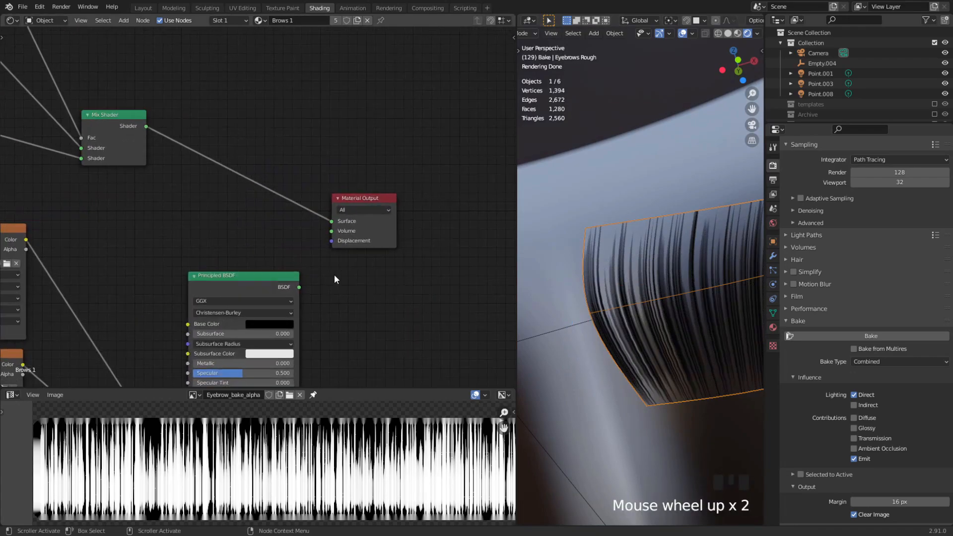
{"action": "left_click_drag", "start_coordinate": [299, 287], "coordinate": [332, 221]}
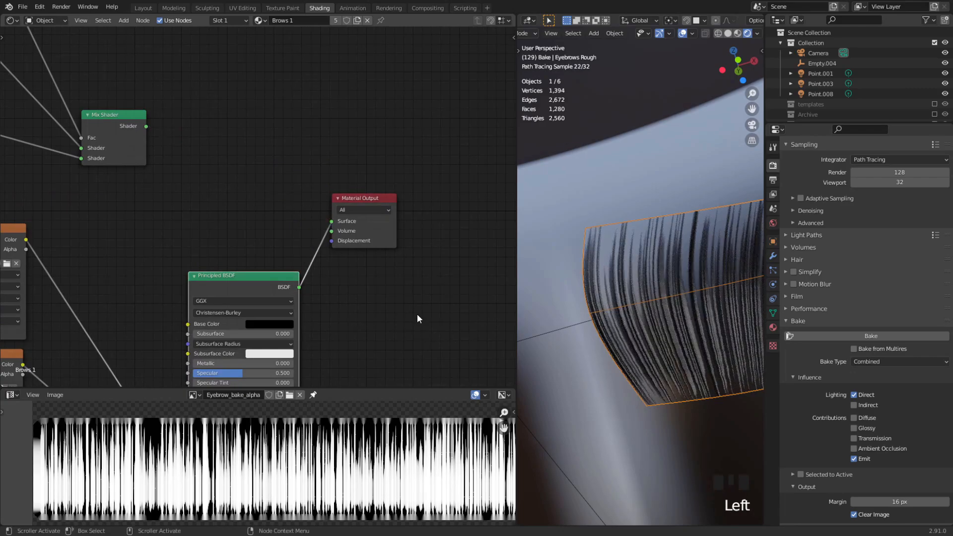
Set the new Principled BSDF's Specular to 0.186 and Roughness to 0.850.
{"action": "scroll", "coordinate": [408, 314], "scroll_direction": "down", "scroll_amount": 1}
{"action": "scroll", "coordinate": [408, 311], "scroll_direction": "down", "scroll_amount": 3}
{"action": "middle_click_drag", "start_coordinate": [397, 332], "coordinate": [380, 241]}
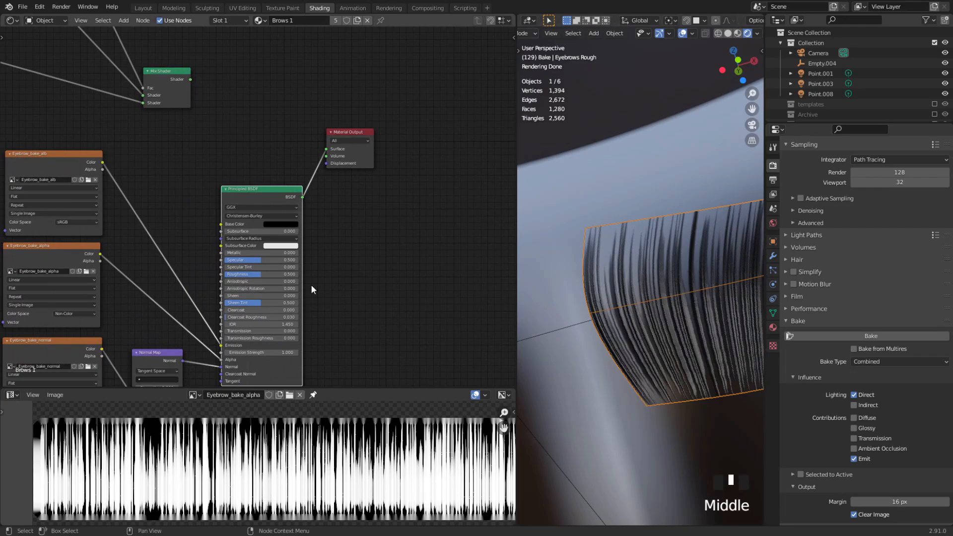
{"action": "middle_click_drag", "start_coordinate": [285, 303], "coordinate": [289, 293]}
{"action": "scroll", "coordinate": [284, 257], "scroll_direction": "up", "scroll_amount": 2}
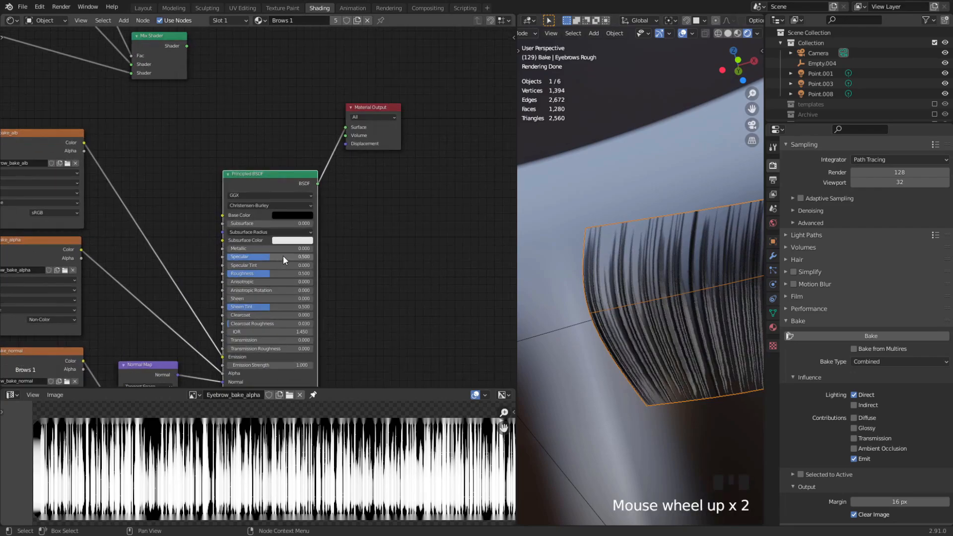
{"action": "middle_click_drag", "start_coordinate": [392, 286], "coordinate": [404, 242]}
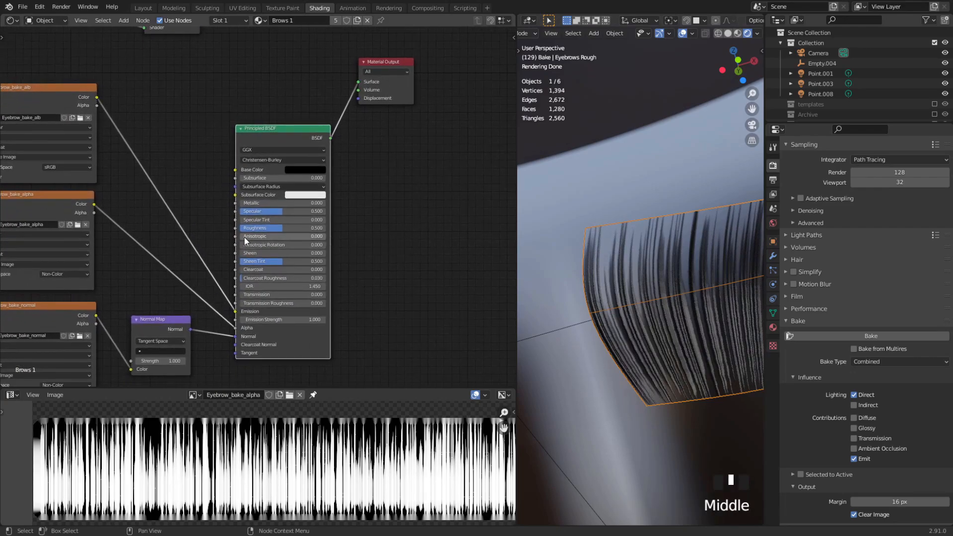
{"action": "left_click_drag", "start_coordinate": [260, 211], "coordinate": [233, 211]}
{"action": "left_click_drag", "start_coordinate": [260, 228], "coordinate": [290, 228]}
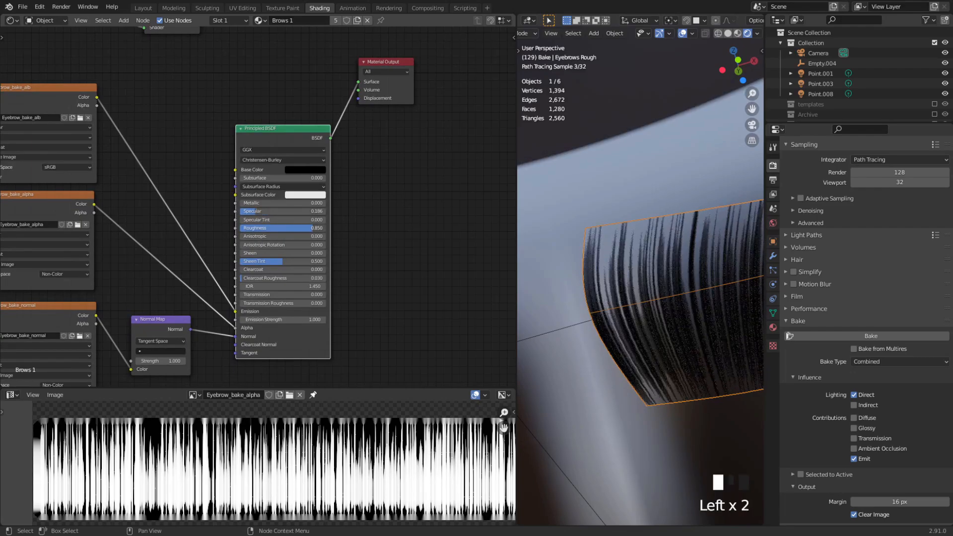
Compare the original Mix Shader with the baked Principled BSDF on the Material Output's Surface, with viewport overlays hidden.
{"action": "middle_click_drag", "start_coordinate": [235, 86], "coordinate": [219, 197]}
{"action": "left_click_drag", "start_coordinate": [184, 111], "coordinate": [341, 192]}
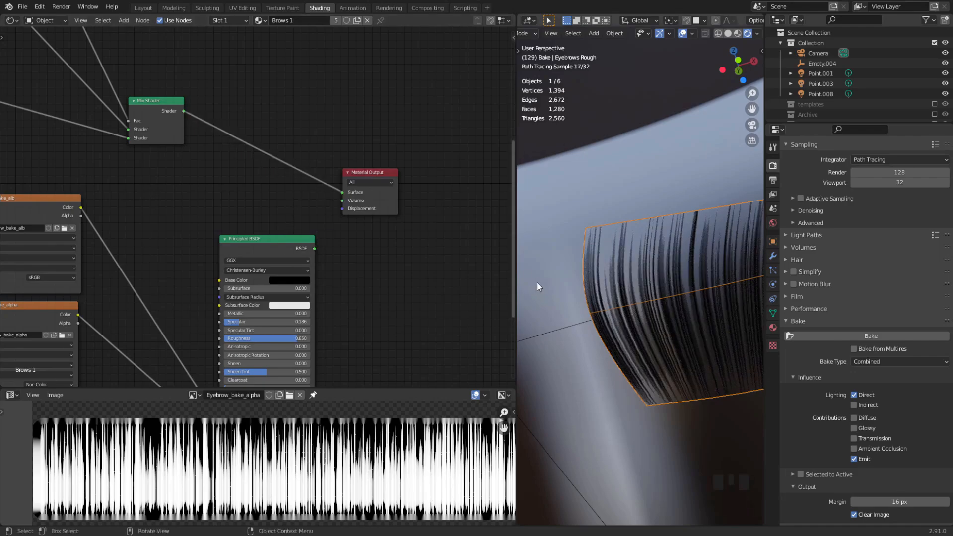
{"action": "key", "text": "shift+alt+z"}
{"action": "mouse_move", "coordinate": [554, 326]}
{"action": "middle_mouse_down"}
{"action": "mouse_move", "coordinate": [568, 310]}
{"action": "mouse_move", "coordinate": [556, 319]}
{"action": "middle_mouse_up"}
{"action": "left_click_drag", "start_coordinate": [315, 248], "coordinate": [342, 193]}
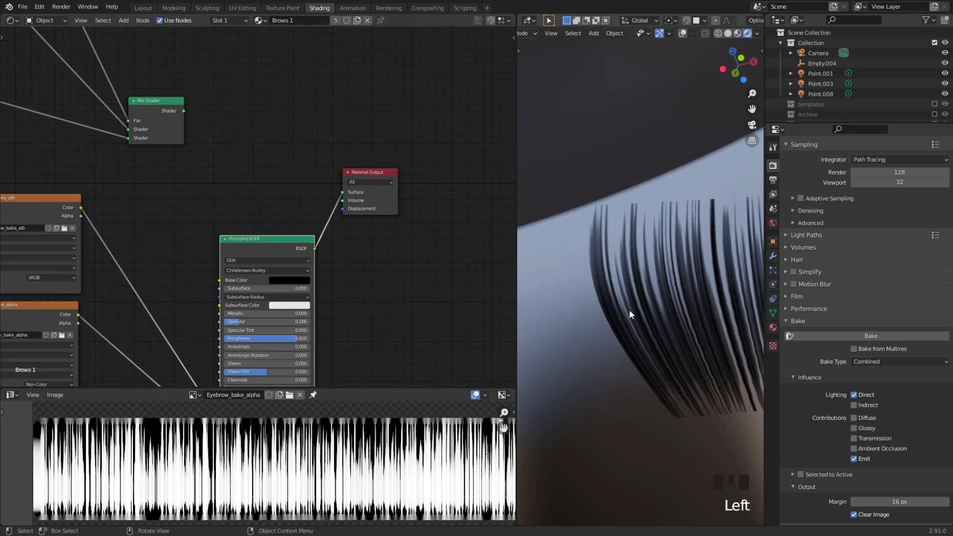
Examine the baked eyebrow material on both eyebrows from a distance and up close, and review the full node layout.
{"action": "scroll", "coordinate": [630, 309], "scroll_direction": "down", "scroll_amount": 2}
{"action": "middle_click_drag", "start_coordinate": [621, 286], "coordinate": [730, 252]}
{"action": "scroll", "coordinate": [633, 300], "scroll_direction": "down", "scroll_amount": 14}
{"action": "scroll", "coordinate": [673, 320], "scroll_direction": "down", "scroll_amount": 2}
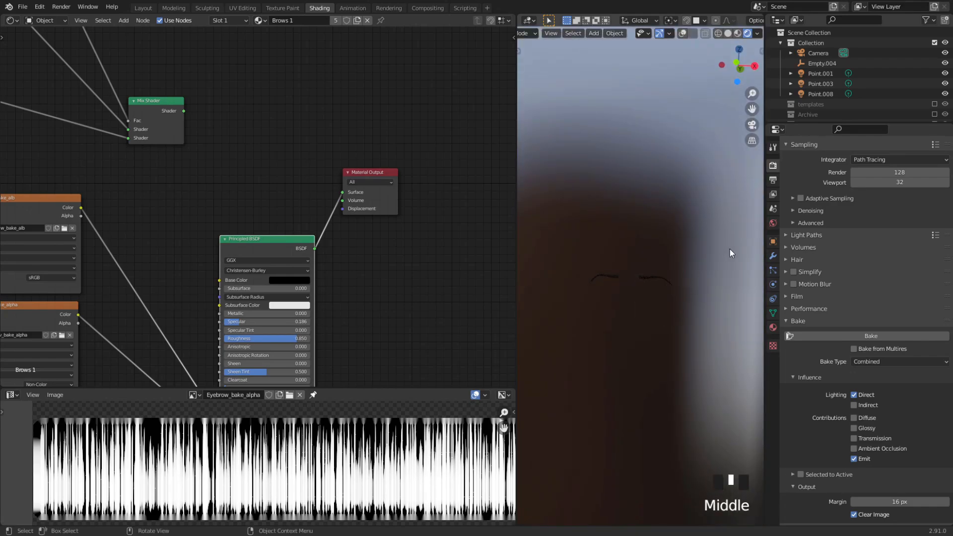
{"action": "middle_click_drag", "start_coordinate": [643, 308], "coordinate": [636, 275]}
{"action": "scroll", "coordinate": [635, 313], "scroll_direction": "up", "scroll_amount": 2}
{"action": "scroll", "coordinate": [633, 313], "scroll_direction": "up", "scroll_amount": 2}
{"action": "scroll", "coordinate": [636, 298], "scroll_direction": "up", "scroll_amount": 4}
{"action": "mouse_move", "coordinate": [636, 308]}
{"action": "middle_mouse_down"}
{"action": "mouse_move", "coordinate": [629, 334]}
{"action": "mouse_move", "coordinate": [621, 302]}
{"action": "middle_mouse_up"}
{"action": "scroll", "coordinate": [631, 337], "scroll_direction": "up", "scroll_amount": 2}
{"action": "scroll", "coordinate": [639, 329], "scroll_direction": "up", "scroll_amount": 5}
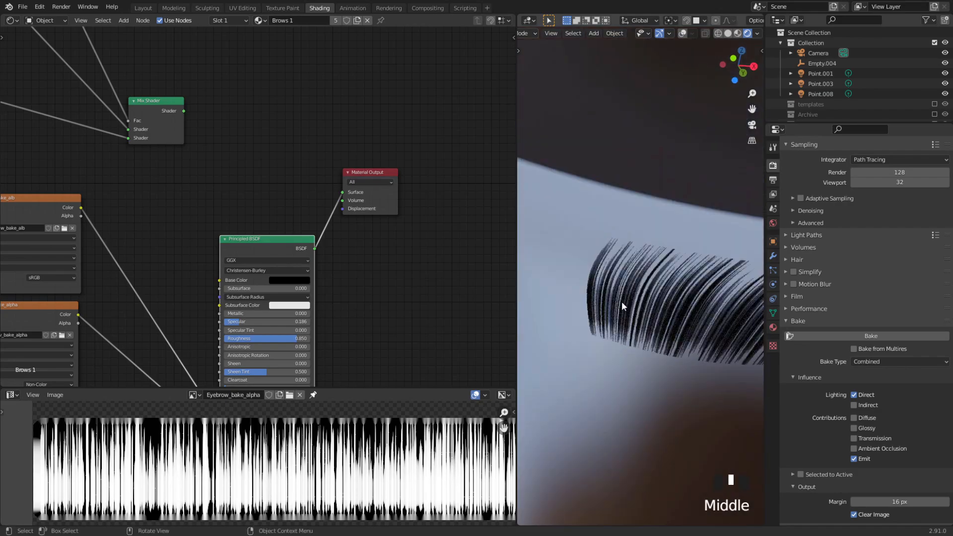
{"action": "scroll", "coordinate": [616, 310], "scroll_direction": "up", "scroll_amount": 1}
{"action": "scroll", "coordinate": [615, 312], "scroll_direction": "up", "scroll_amount": 1}
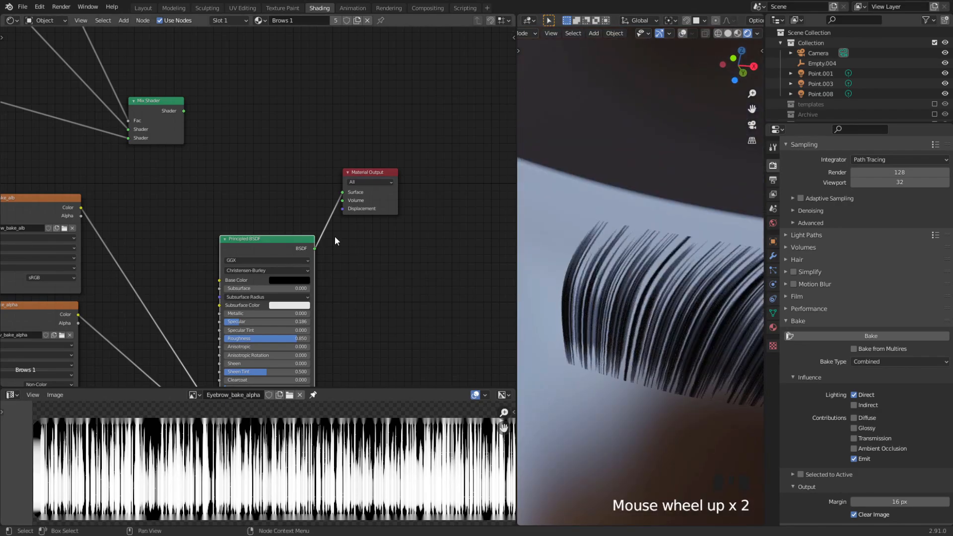
{"action": "scroll", "coordinate": [603, 248], "scroll_direction": "down", "scroll_amount": 14}
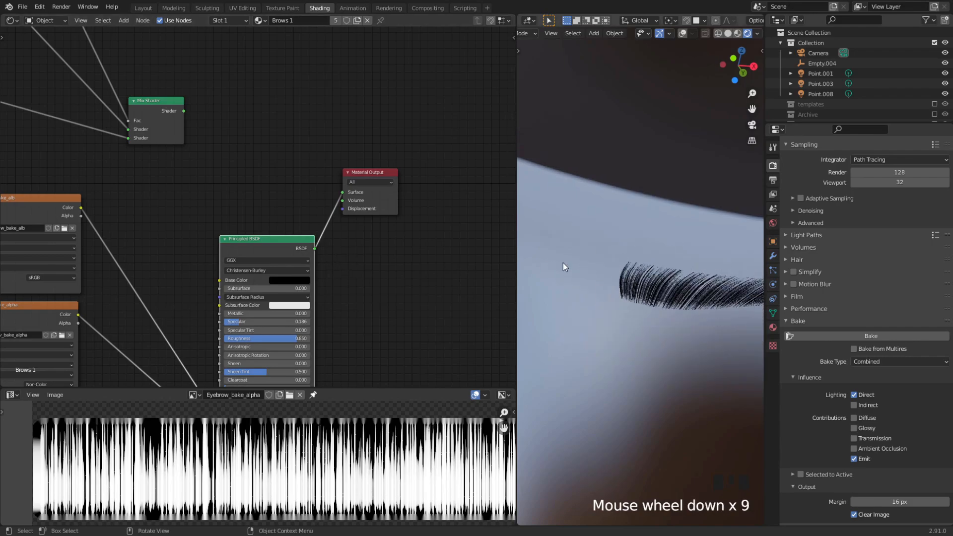
{"action": "scroll", "coordinate": [394, 272], "scroll_direction": "down", "scroll_amount": 1}
{"action": "scroll", "coordinate": [395, 263], "scroll_direction": "down", "scroll_amount": 11}
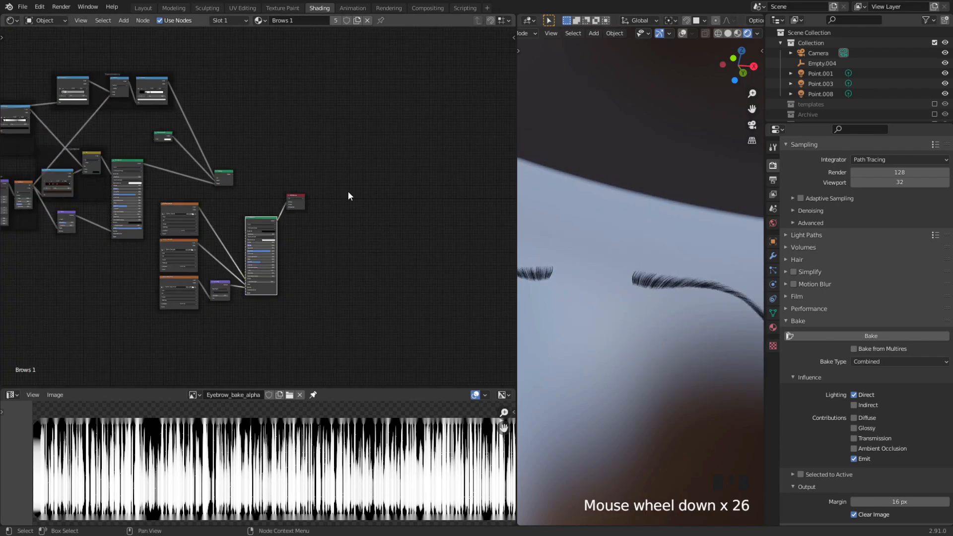
{"action": "middle_click_drag", "start_coordinate": [349, 195], "coordinate": [415, 204]}
{"action": "middle_click_drag", "start_coordinate": [649, 273], "coordinate": [656, 278]}
{"action": "scroll", "coordinate": [656, 279], "scroll_direction": "down", "scroll_amount": 2}
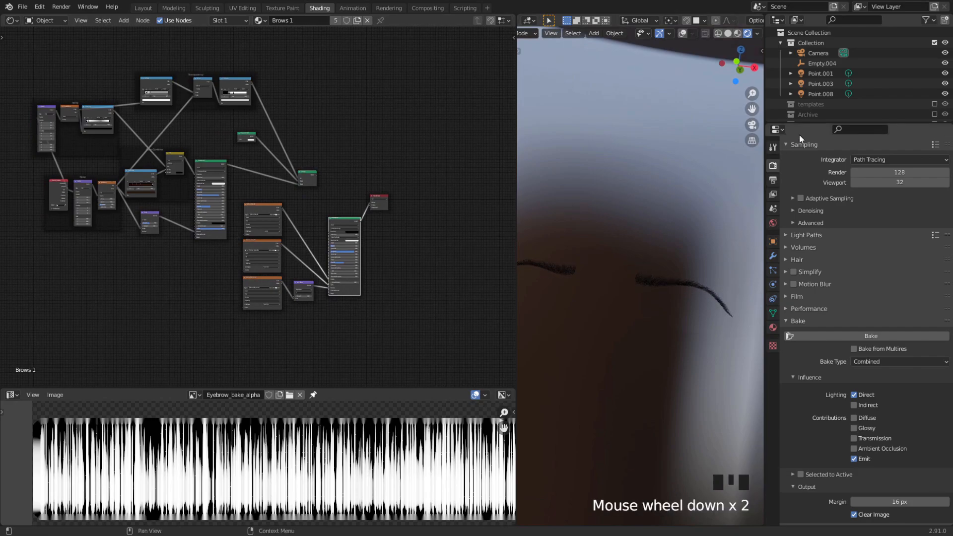
Show the viewport overlays again and enlarge the Outliner so the whole collection list is in view.
{"action": "left_click", "coordinate": [650, 284]}
{"action": "key", "text": "shift+alt+z"}
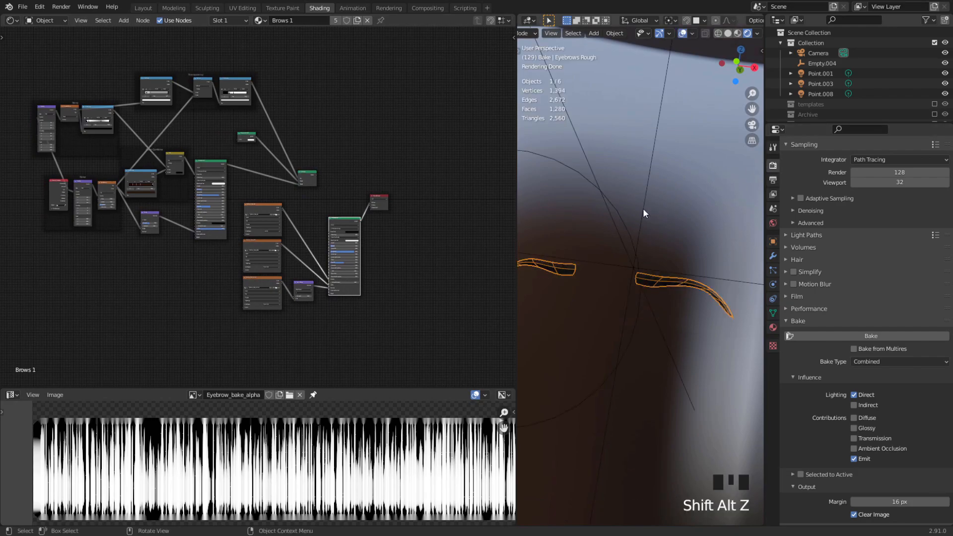
{"action": "left_click_drag", "start_coordinate": [797, 124], "coordinate": [798, 242]}
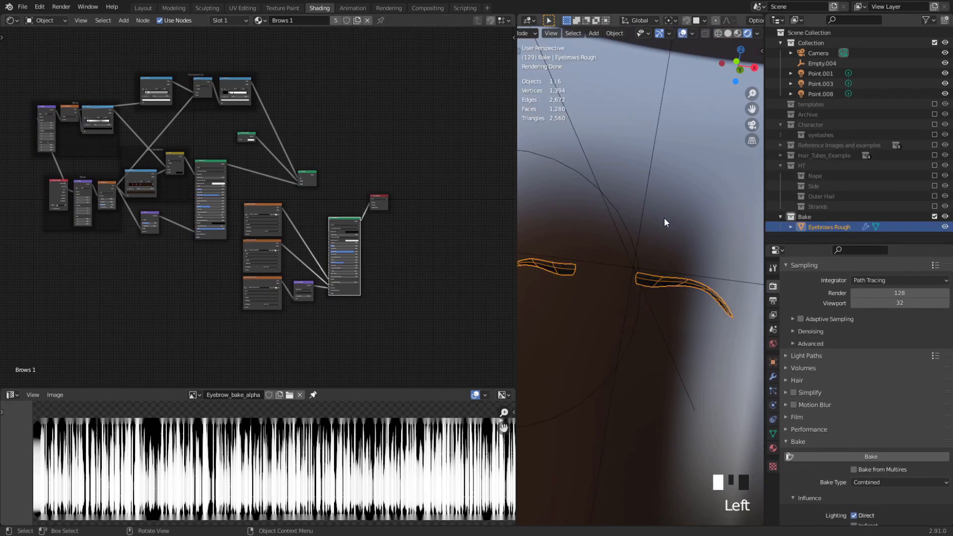
{"action": "middle_click_drag", "start_coordinate": [664, 217], "coordinate": [665, 214]}
{"action": "key", "text": "slash"}
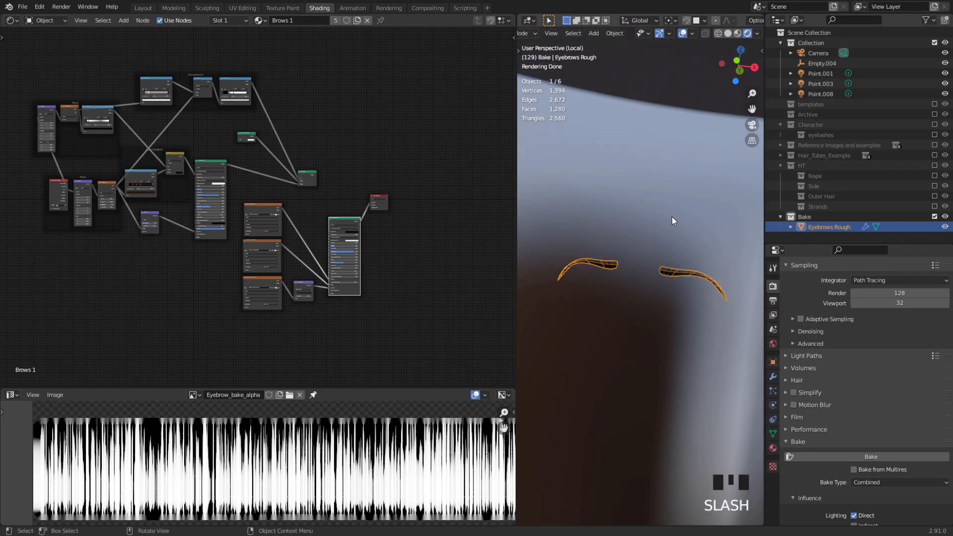
{"action": "key", "text": "m"}
{"action": "middle_click_drag", "start_coordinate": [654, 216], "coordinate": [651, 220]}
{"action": "key", "text": "slash"}
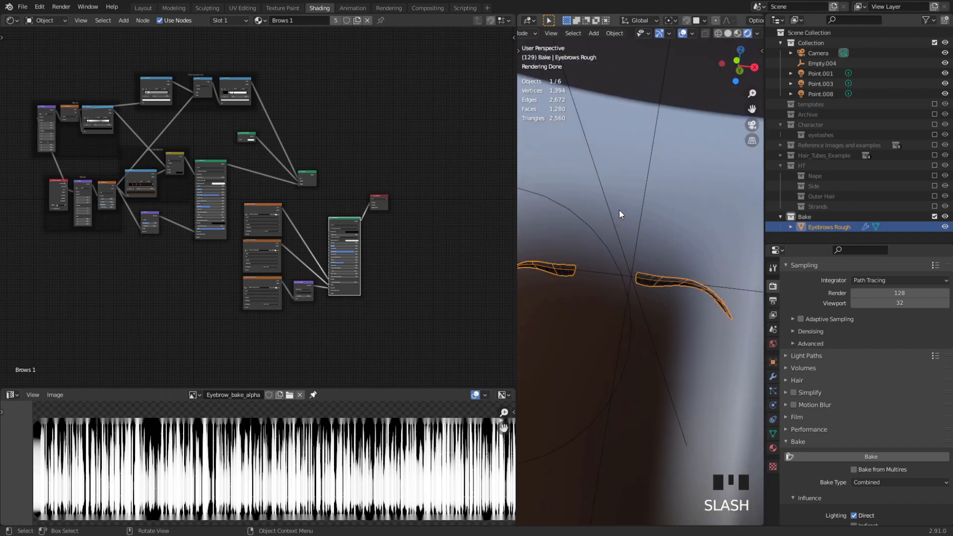
Move the Eyebrows Rough object into the eyelashes collection and enable the Character collection in the view layer.
{"action": "key", "text": "m"}
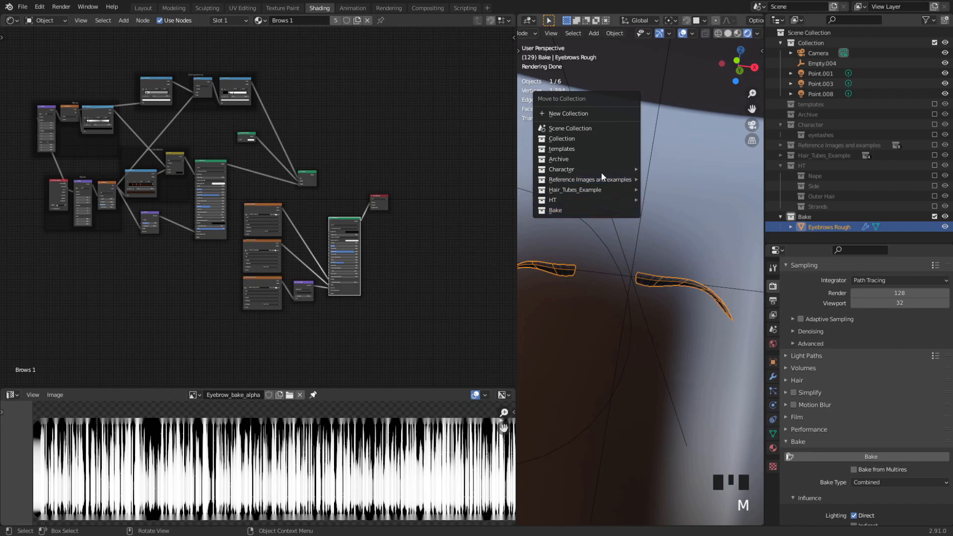
{"action": "mouse_move", "coordinate": [601, 172]}
{"action": "left_click", "coordinate": [672, 194]}
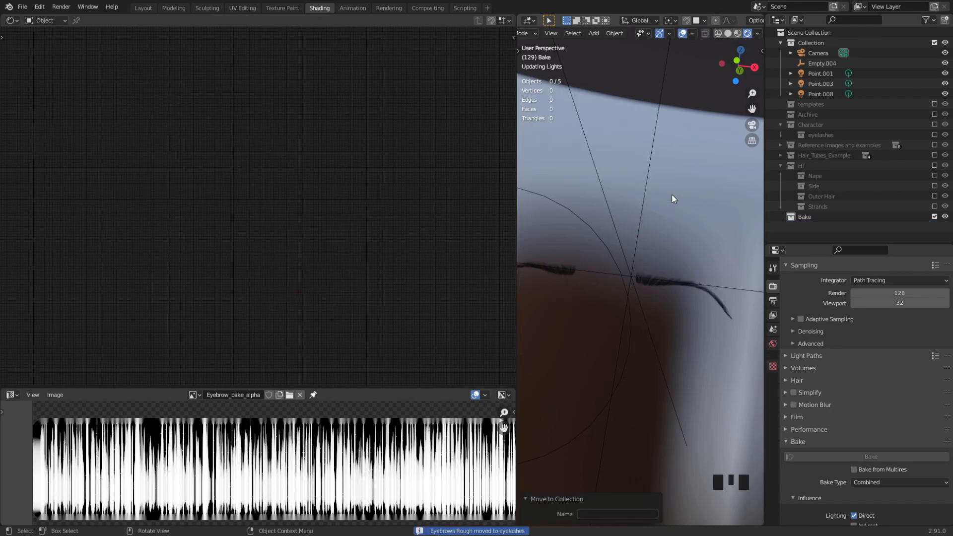
{"action": "left_click", "coordinate": [934, 124]}
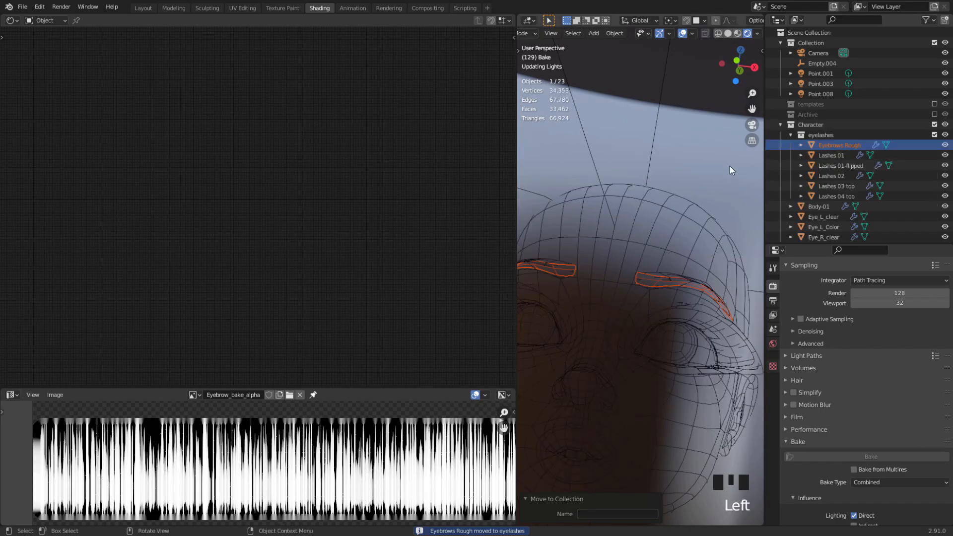
Hide the viewport overlays, switch the viewport to Material Preview shading and check the eyebrows together with the face.
{"action": "key", "text": "shift+alt+z"}
{"action": "scroll", "coordinate": [632, 255], "scroll_direction": "up", "scroll_amount": 2}
{"action": "middle_click_drag", "start_coordinate": [655, 235], "coordinate": [594, 204]}
{"action": "scroll", "coordinate": [590, 197], "scroll_direction": "up", "scroll_amount": 2}
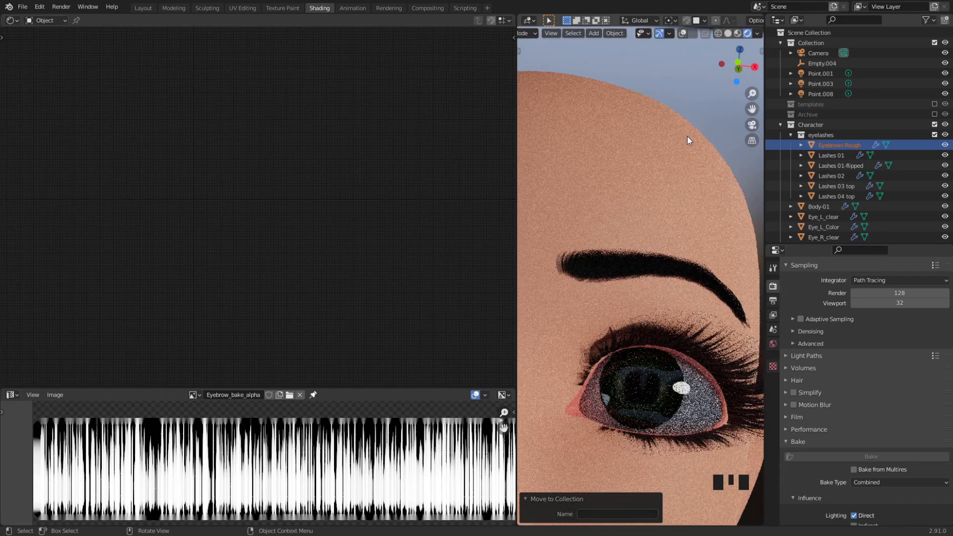
{"action": "left_click", "coordinate": [738, 33]}
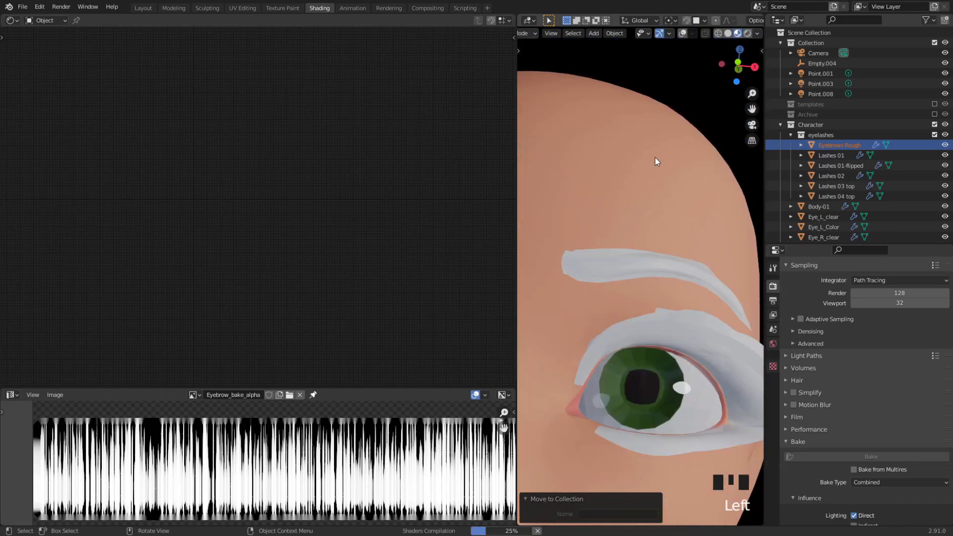
{"action": "scroll", "coordinate": [671, 184], "scroll_direction": "down", "scroll_amount": 2}
{"action": "middle_click_drag", "start_coordinate": [648, 207], "coordinate": [610, 187]}
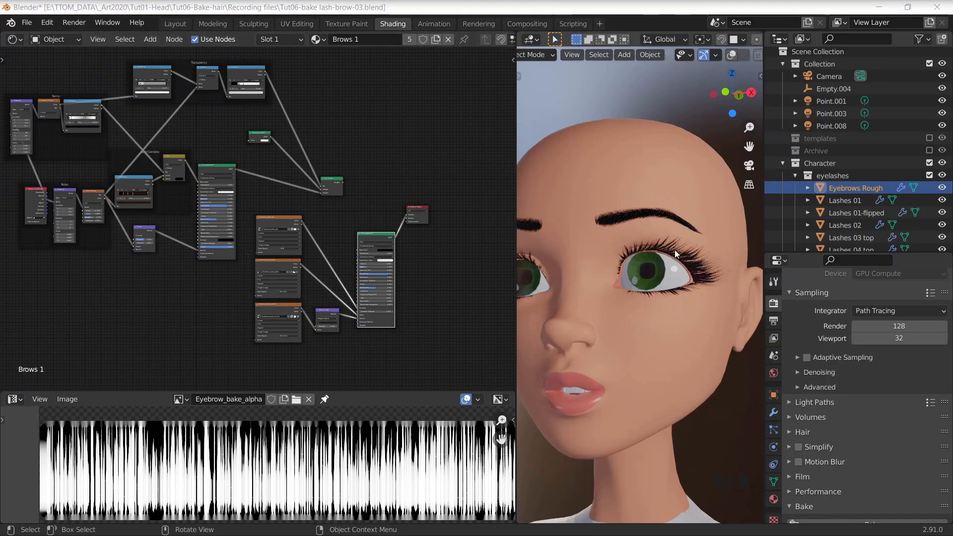
Show the viewport overlays again and select the Lashes 01 object around the eye.
{"action": "left_click", "coordinate": [663, 262]}
{"action": "key", "text": "KP_Decimal"}
{"action": "key", "text": "shift+alt+z"}
{"action": "scroll", "coordinate": [704, 285], "scroll_direction": "up", "scroll_amount": 3}
{"action": "mouse_move", "coordinate": [704, 285]}
{"action": "middle_mouse_down", "text": "shift"}
{"action": "mouse_move", "coordinate": [601, 252]}
{"action": "mouse_move", "coordinate": [703, 273]}
{"action": "mouse_move", "coordinate": [702, 290]}
{"action": "middle_mouse_up", "text": "shift"}
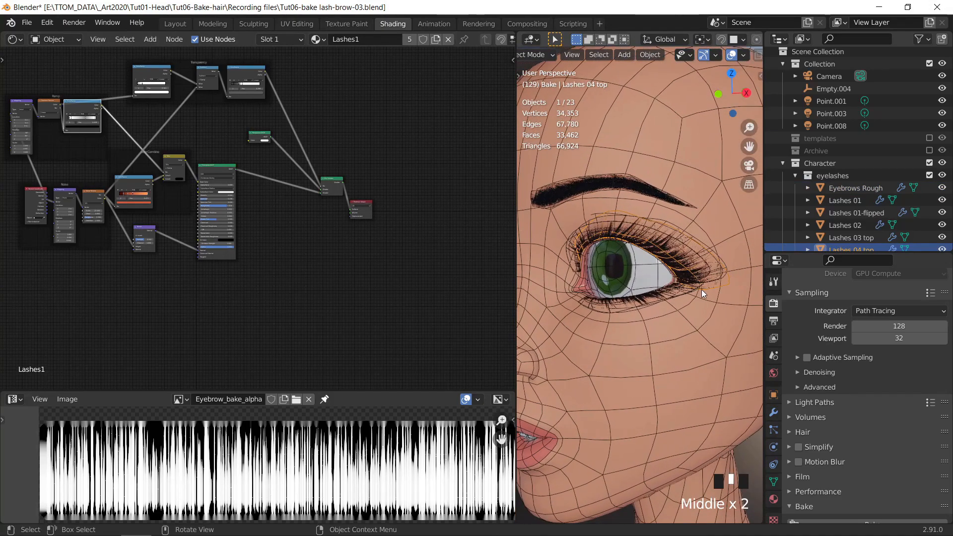
{"action": "left_click", "coordinate": [687, 250]}
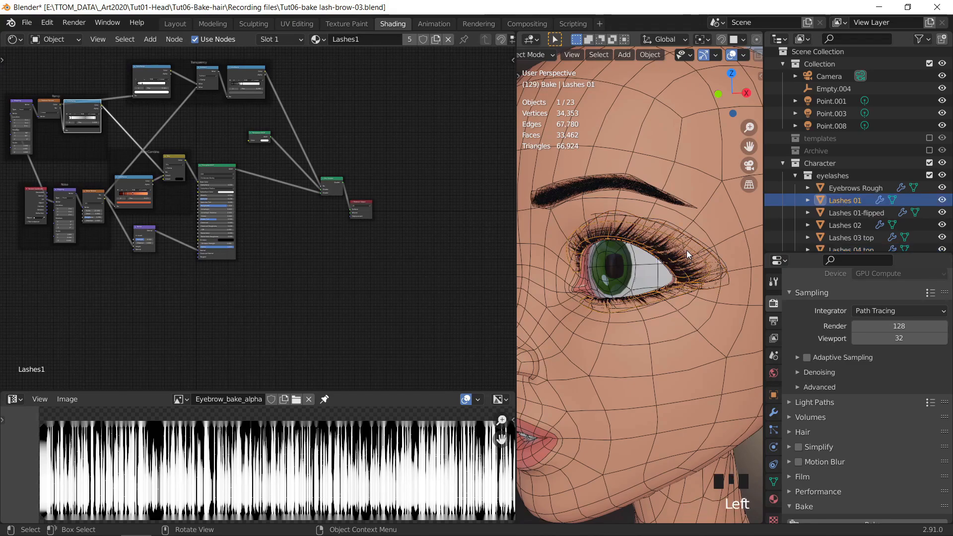
Check the lashes' normals using the Face Orientation overlay, including Lashes 01 isolated in local view, and turn the overlay off again.
{"action": "middle_click", "coordinate": [665, 55]}
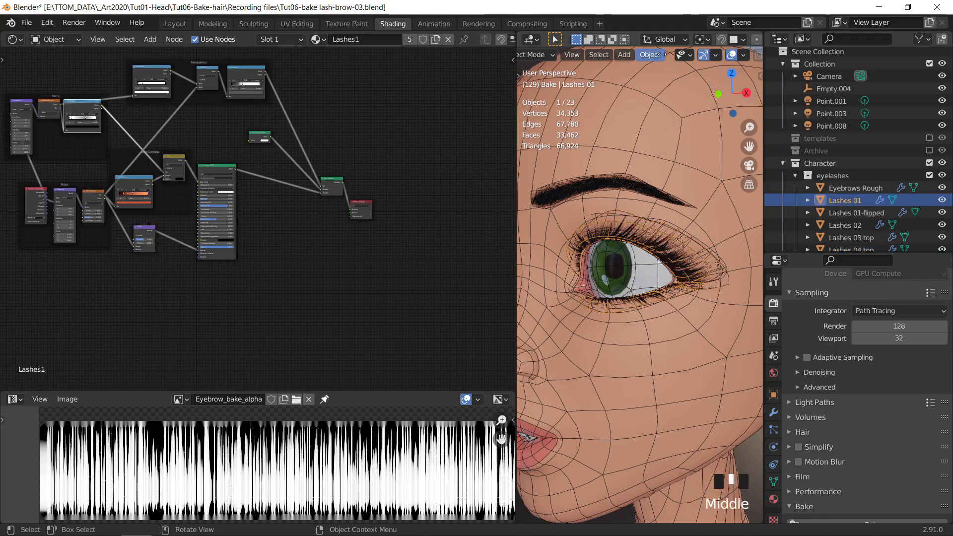
{"action": "middle_click_drag", "start_coordinate": [664, 55], "coordinate": [651, 58]}
{"action": "left_click", "coordinate": [677, 55]}
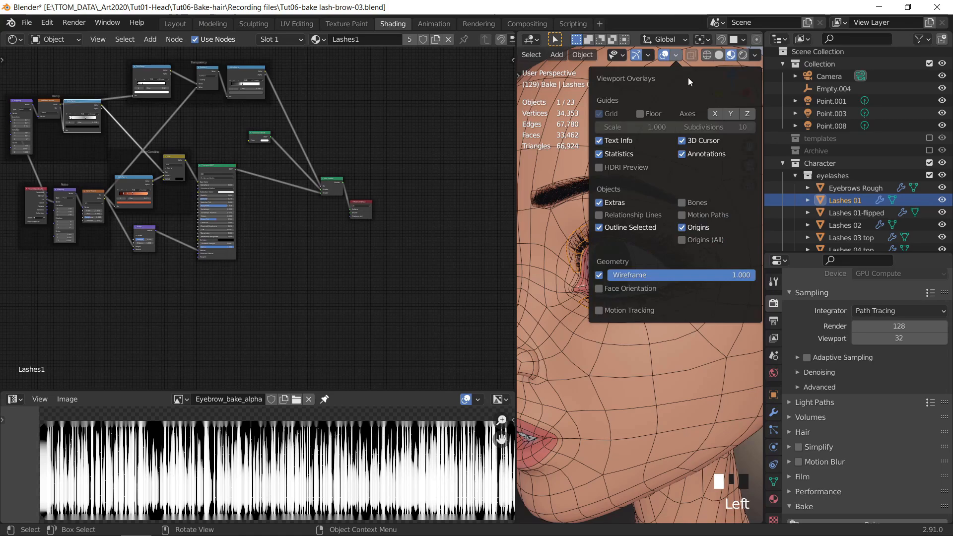
{"action": "left_click", "coordinate": [621, 289]}
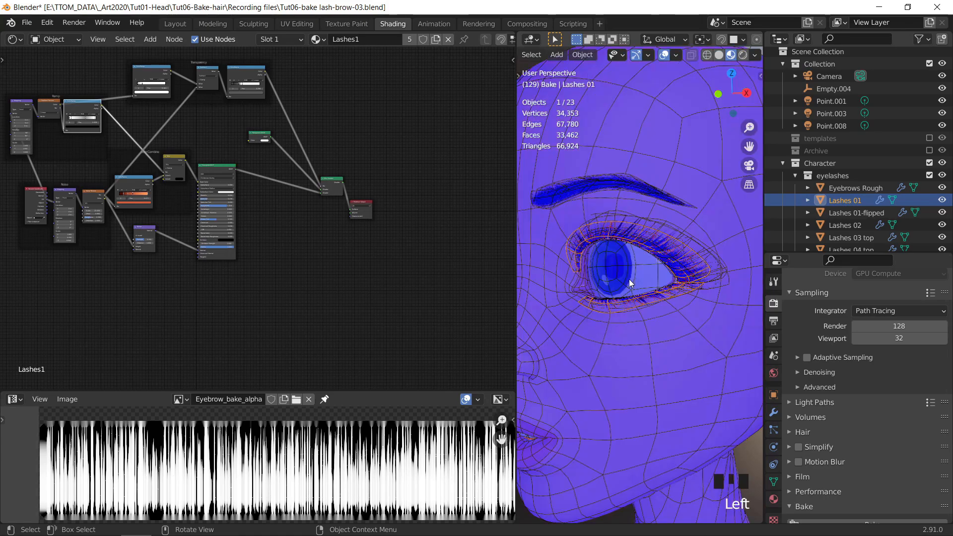
{"action": "key", "text": "slash"}
{"action": "middle_click_drag", "start_coordinate": [632, 270], "coordinate": [593, 295]}
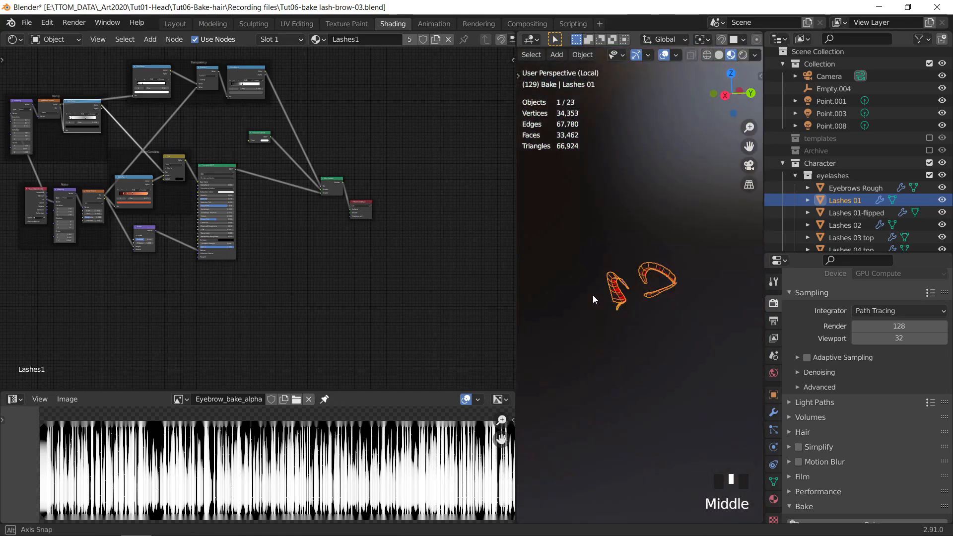
{"action": "key", "text": "slash"}
{"action": "left_click", "coordinate": [676, 55]}
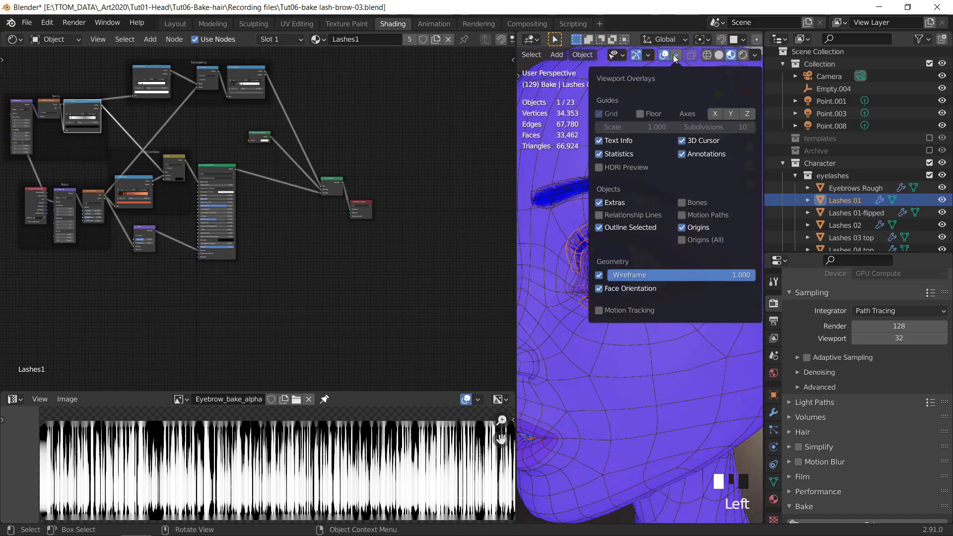
{"action": "left_click", "coordinate": [600, 289]}
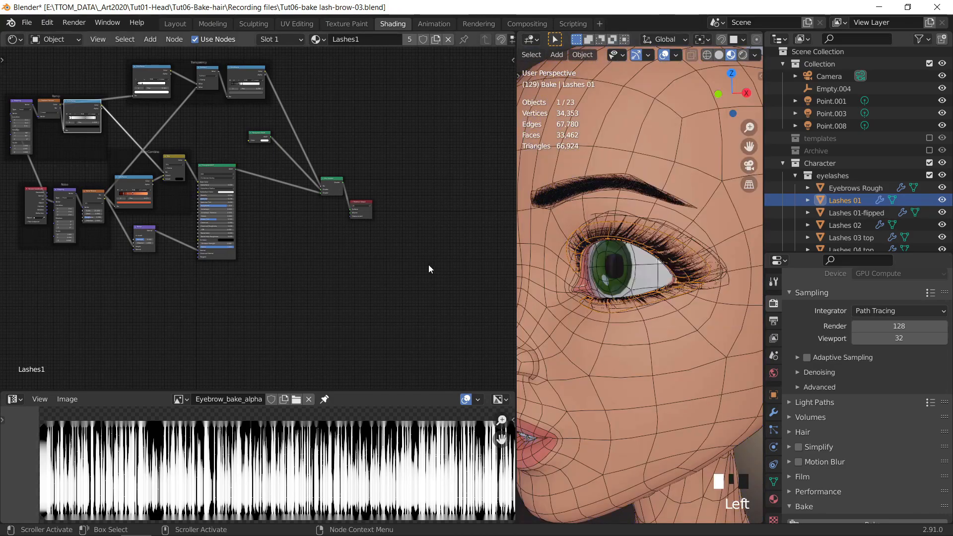
Add an Image Texture node to the Lashes1 material, widen it and place it beside the Principled BSDF, below the Mix Shader.
{"action": "scroll", "coordinate": [317, 272], "scroll_direction": "up", "scroll_amount": 4}
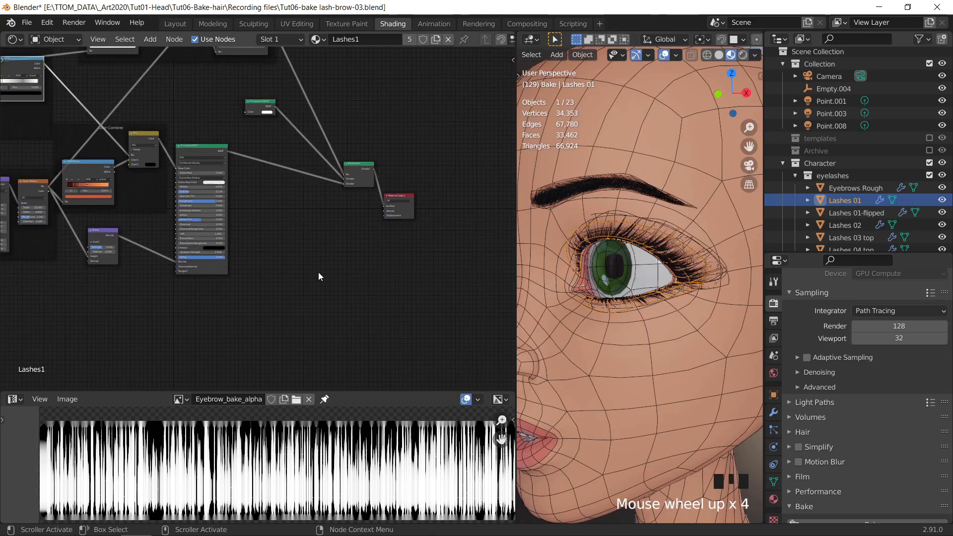
{"action": "middle_click_drag", "start_coordinate": [318, 272], "coordinate": [241, 247]}
{"action": "scroll", "coordinate": [228, 254], "scroll_direction": "up", "scroll_amount": 2}
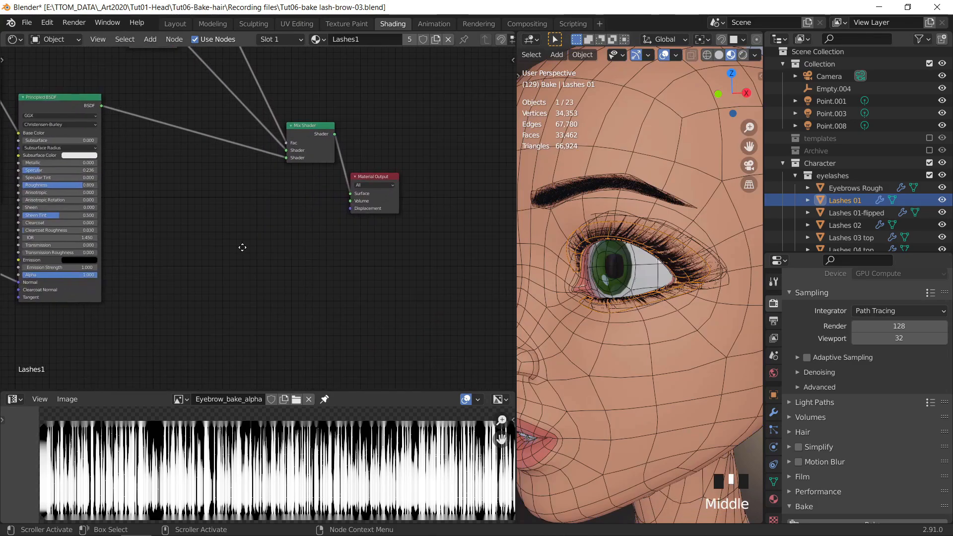
{"action": "left_click", "coordinate": [243, 248]}
{"action": "key", "text": "shift+a"}
{"action": "left_click", "coordinate": [244, 247]}
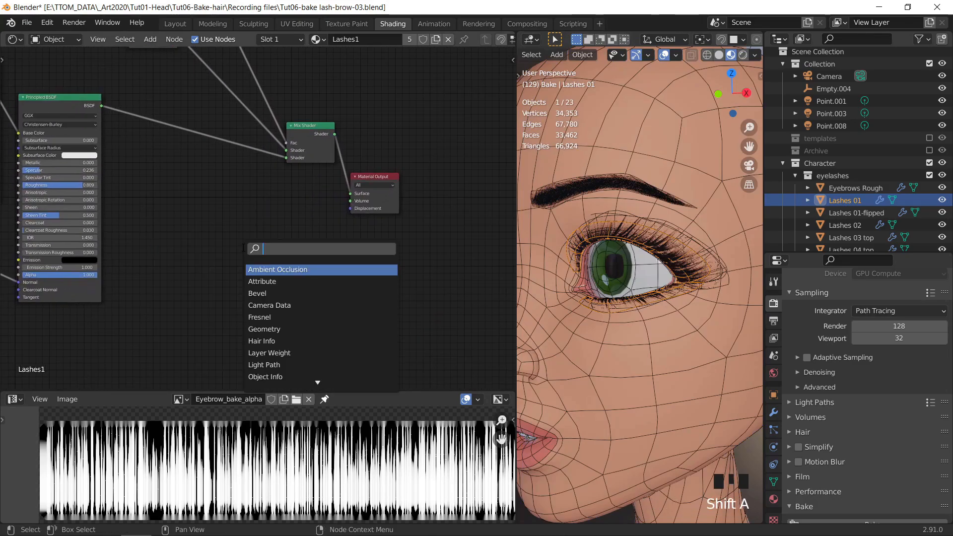
{"action": "type", "text": "ima"}
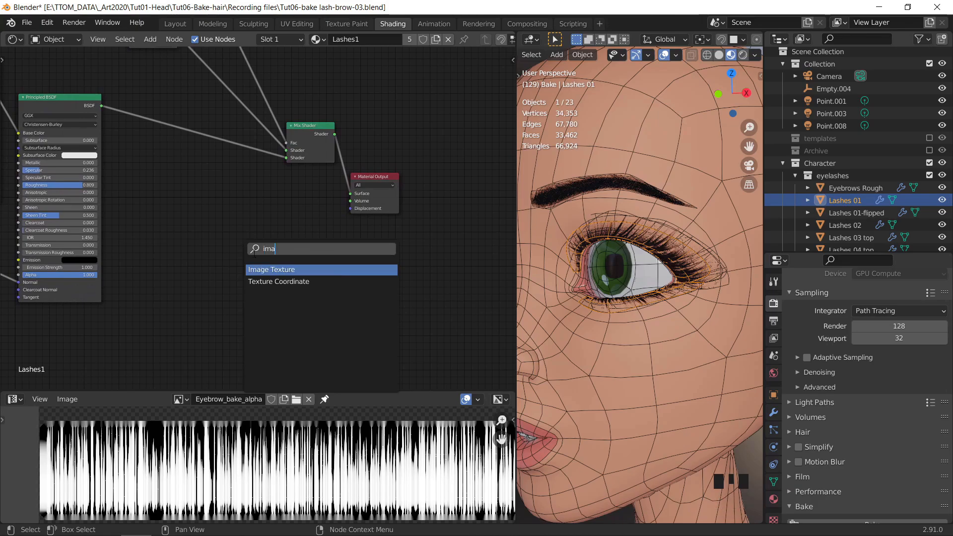
{"action": "left_click", "coordinate": [263, 270]}
{"action": "left_click", "coordinate": [180, 244]}
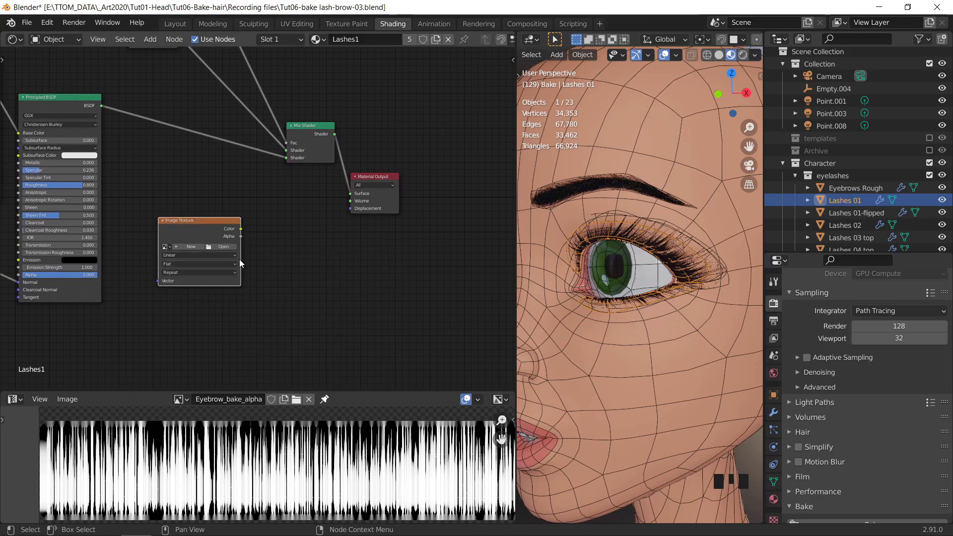
{"action": "left_click_drag", "start_coordinate": [240, 263], "coordinate": [288, 263]}
{"action": "left_click_drag", "start_coordinate": [235, 222], "coordinate": [204, 193]}
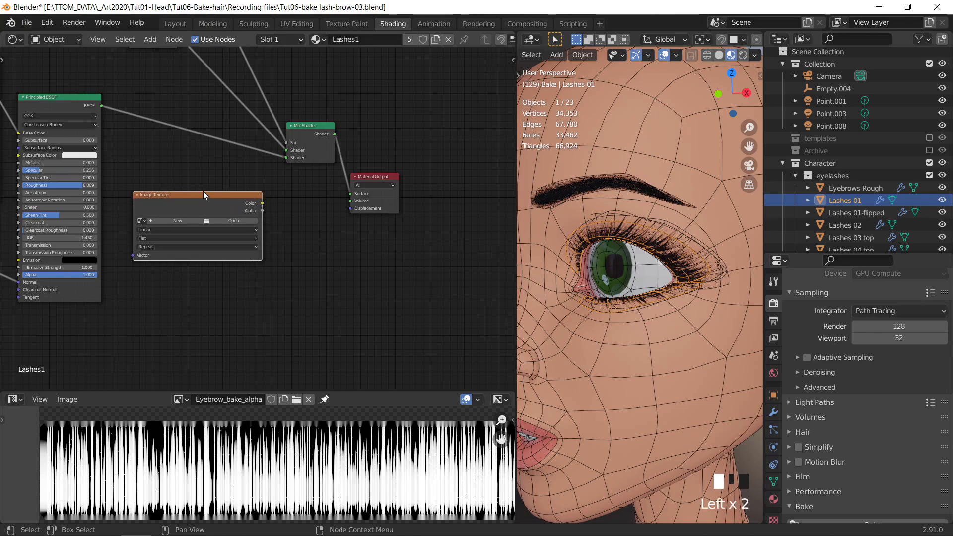
Duplicate the empty Image Texture node twice and stack the copies beneath it.
{"action": "key", "text": "shift+d"}
{"action": "left_click", "coordinate": [201, 295]}
{"action": "middle_click_drag", "start_coordinate": [238, 265], "coordinate": [243, 188]}
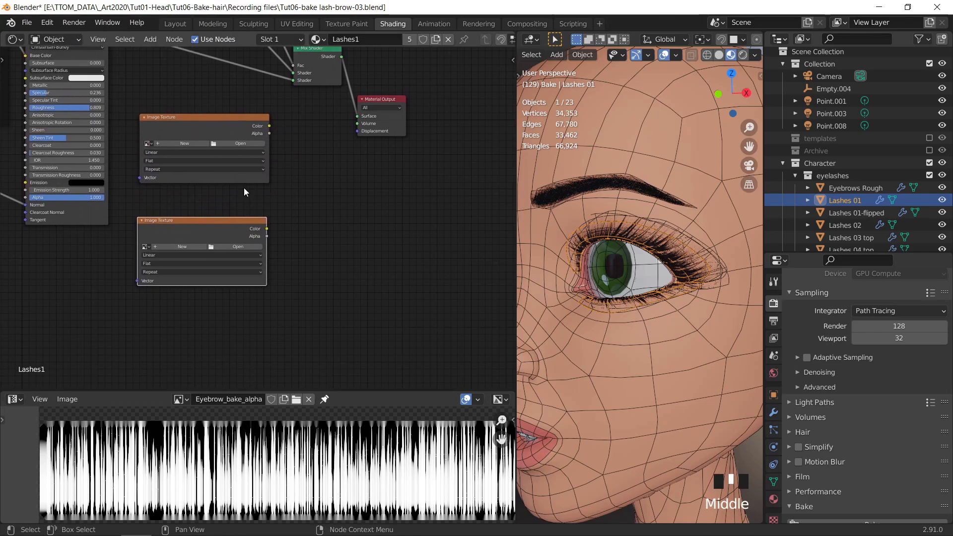
{"action": "key", "text": "shift+d"}
{"action": "left_click", "coordinate": [234, 323]}
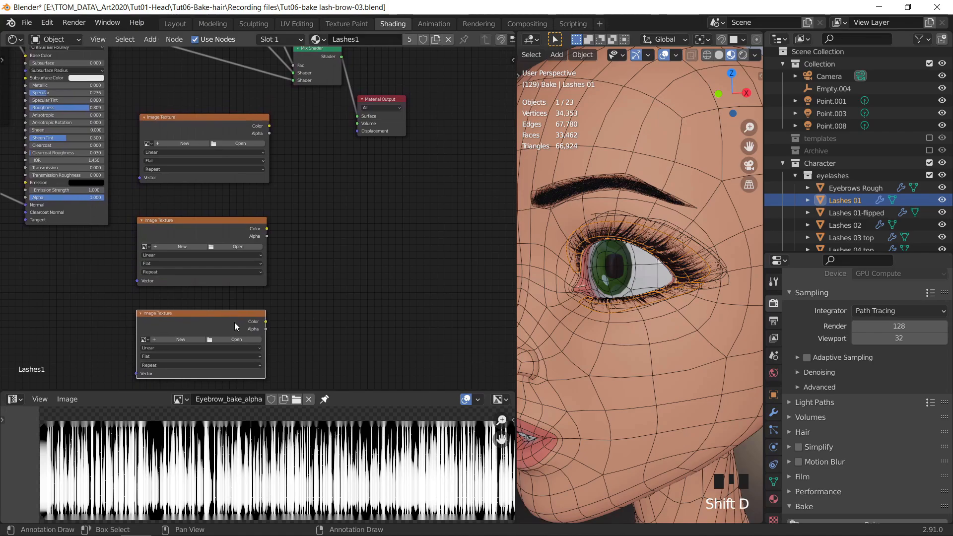
Define a new image named Eyelash_bake_alb for the uppermost Image Texture node, with width and height of 2048 px.
{"action": "left_click", "coordinate": [173, 144]}
{"action": "left_click", "coordinate": [193, 166]}
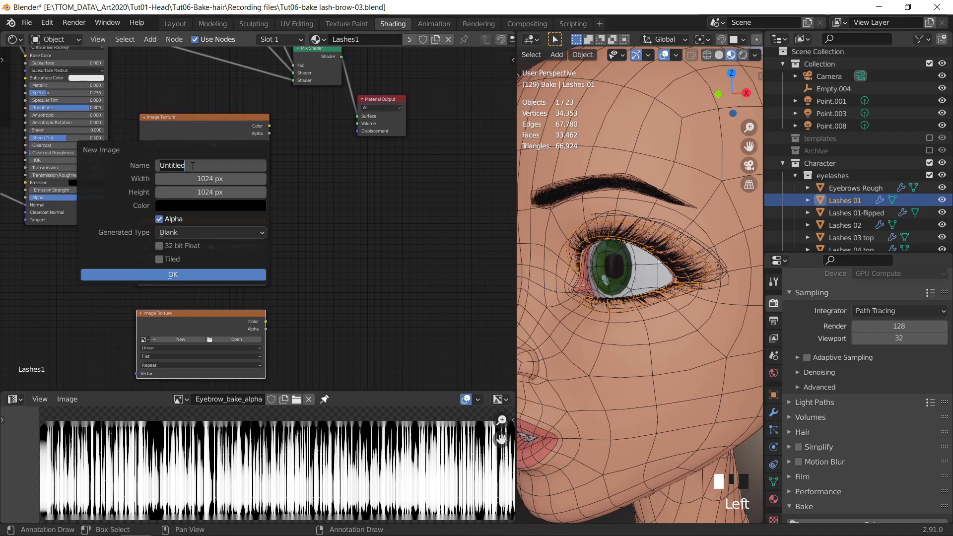
{"action": "type", "text": "Eyelas"}
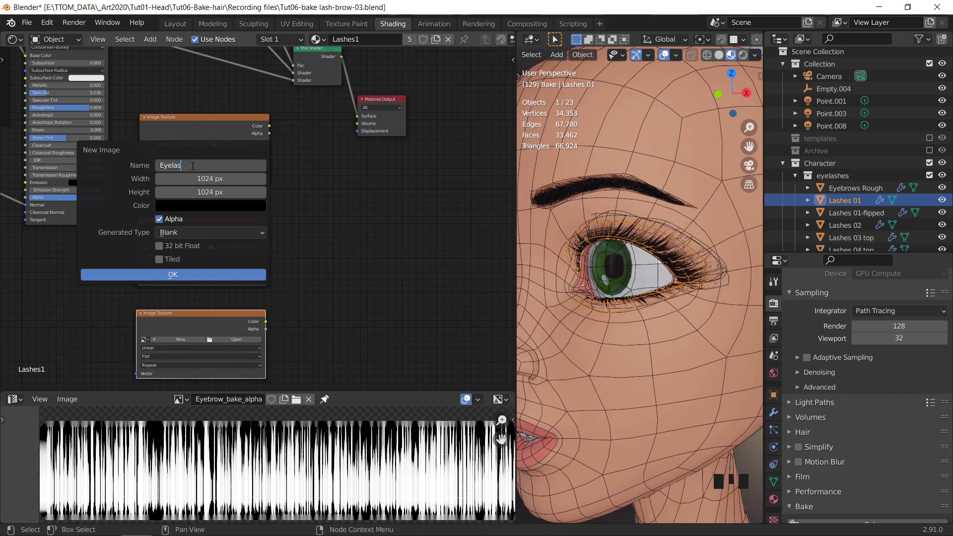
{"action": "type", "text": "h_bake_alb"}
{"action": "key", "text": "Return"}
{"action": "left_click", "coordinate": [231, 180]}
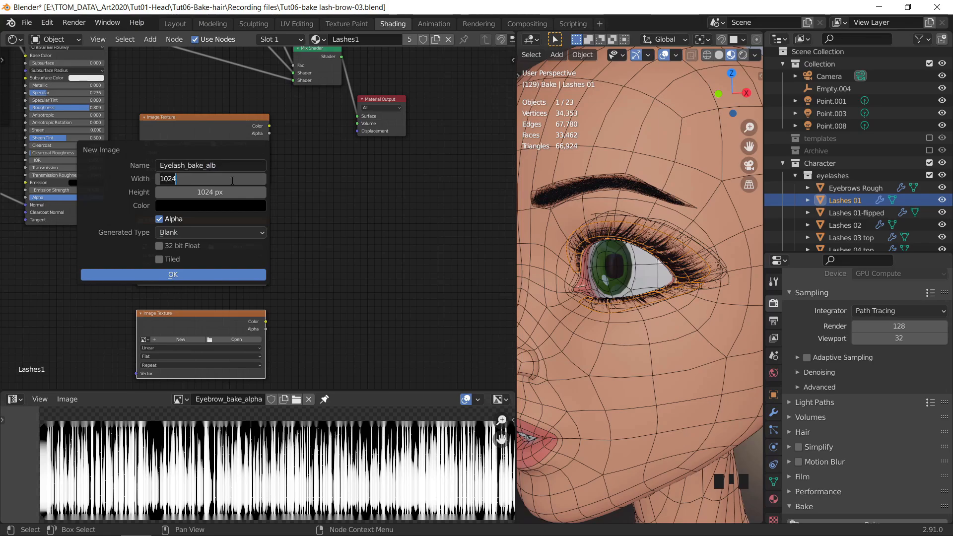
{"action": "type", "text": "2048"}
{"action": "key", "text": "Tab"}
{"action": "type", "text": "204"}
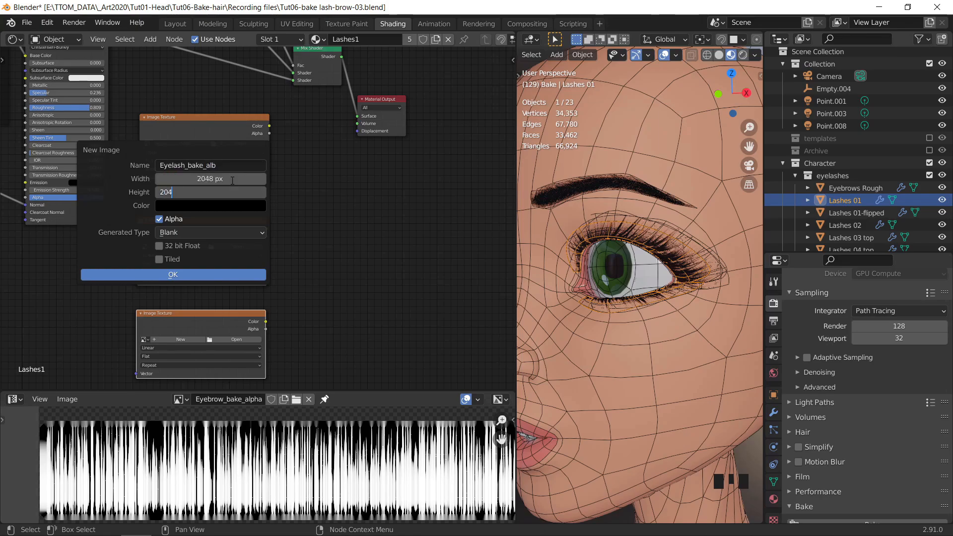
{"action": "type", "text": "8"}
Set the new albedo image's fill colour to a muted purple-pink (H 0.898, S 0.313, V 0.490) and create the image.
{"action": "left_click", "coordinate": [213, 207]}
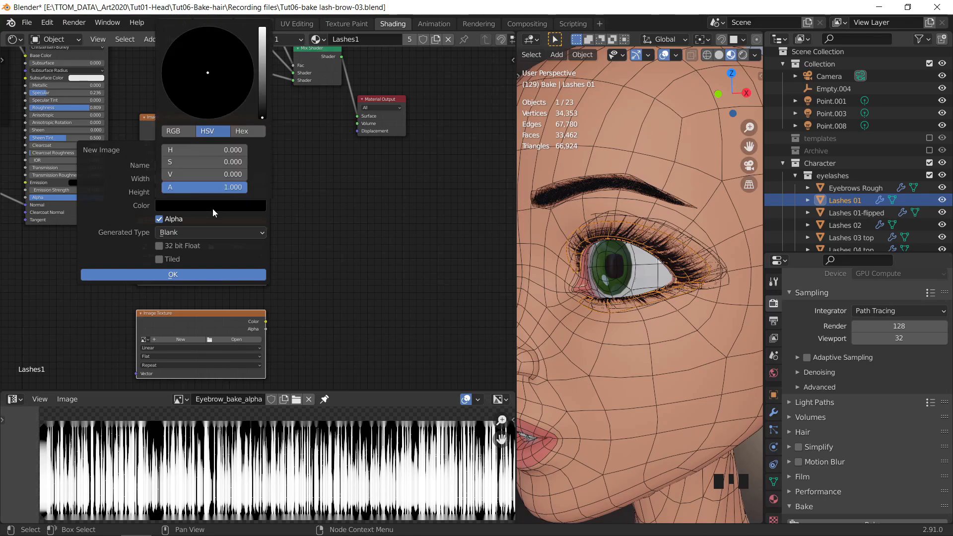
{"action": "left_click_drag", "start_coordinate": [206, 74], "coordinate": [215, 83]}
{"action": "left_click", "coordinate": [262, 73]}
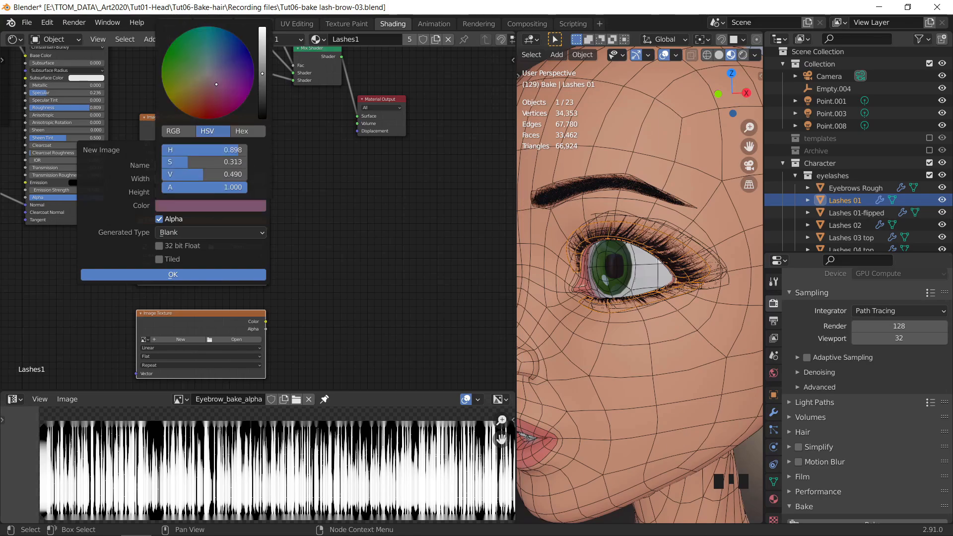
{"action": "left_click", "coordinate": [159, 275]}
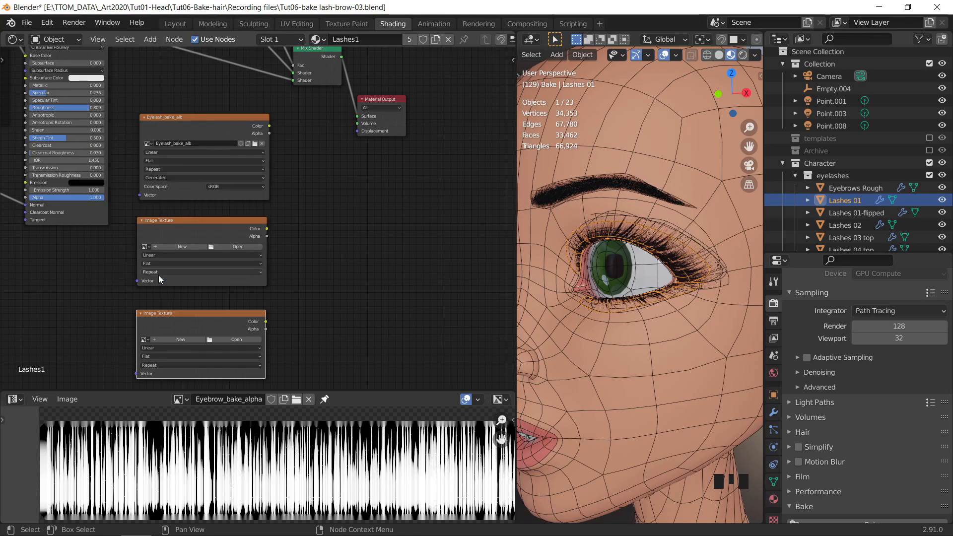
Create a new 2048 x 2048 px image named Eyelash_bake_alpha in the second Image Texture node.
{"action": "left_click", "coordinate": [182, 246]}
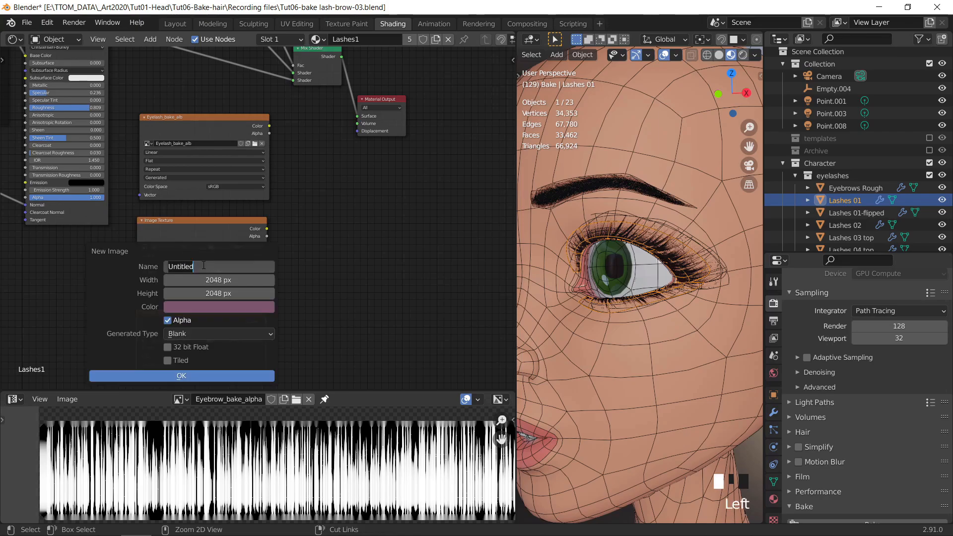
{"action": "type", "text": "Eyelash_bake_"}
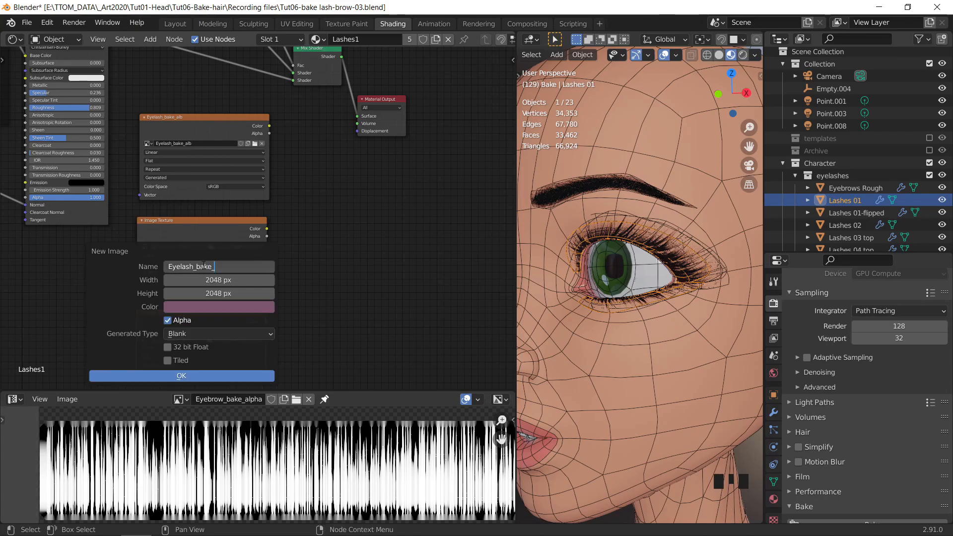
{"action": "type", "text": "alpha"}
{"action": "left_click", "coordinate": [182, 375]}
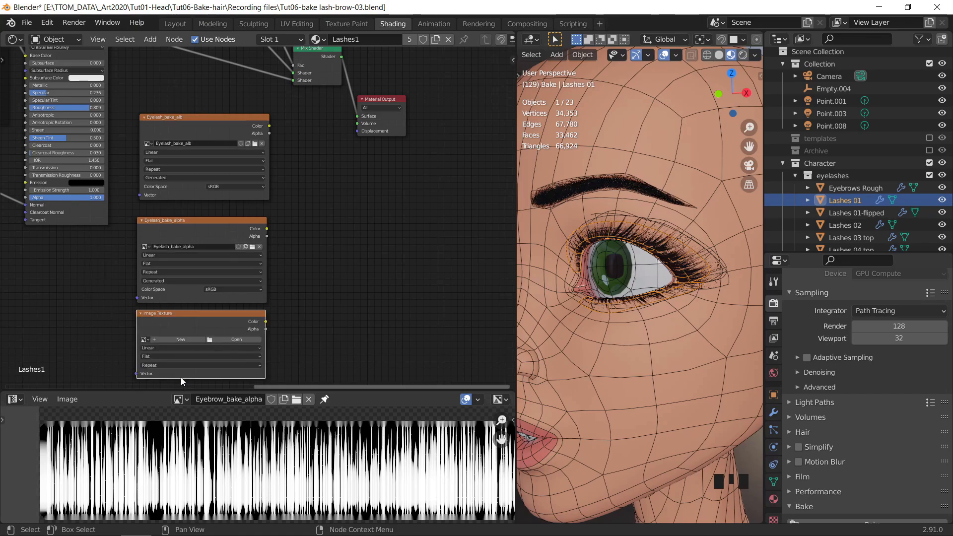
Create a new 2048 x 2048 px image named Eyelash_bake_normal in the third Image Texture node.
{"action": "left_click", "coordinate": [174, 341]}
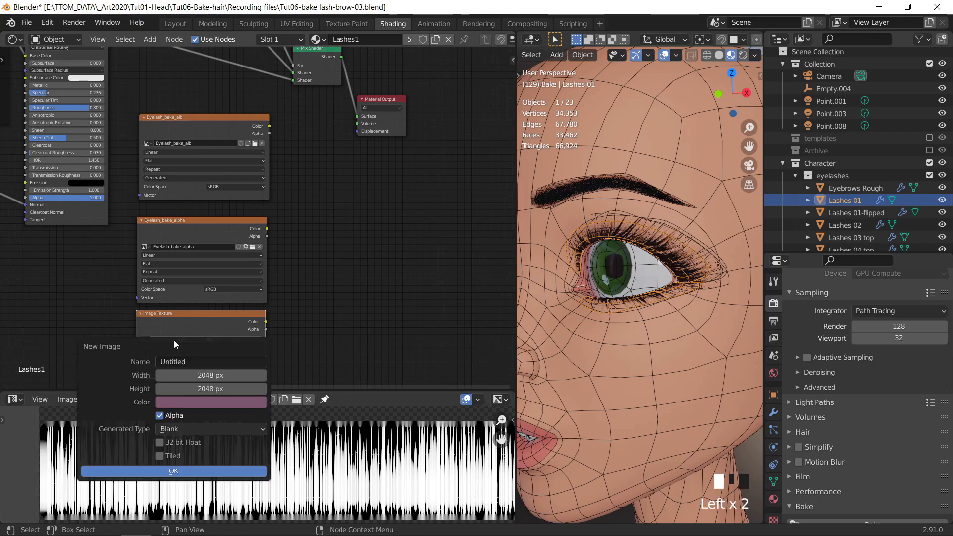
{"action": "type", "text": "Eyelash_bake_"}
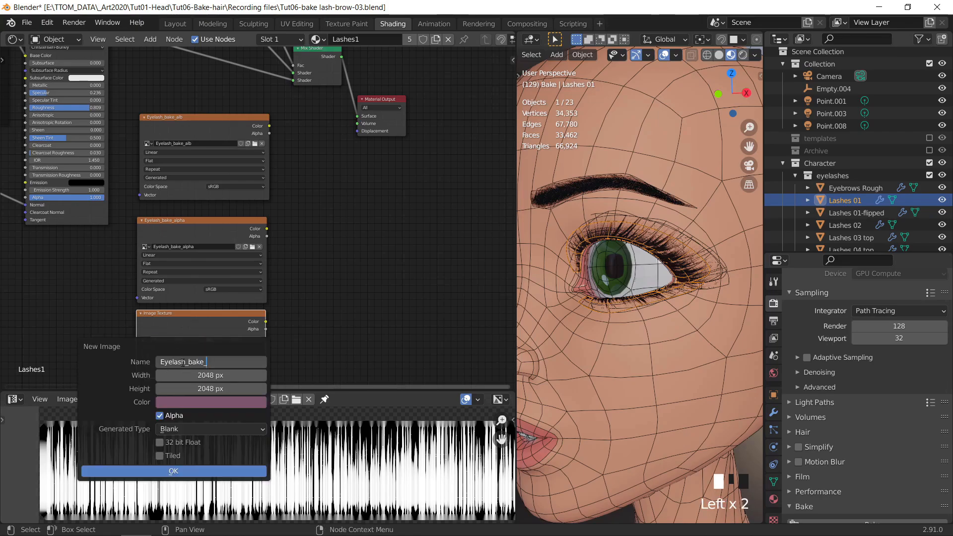
{"action": "type", "text": "normal"}
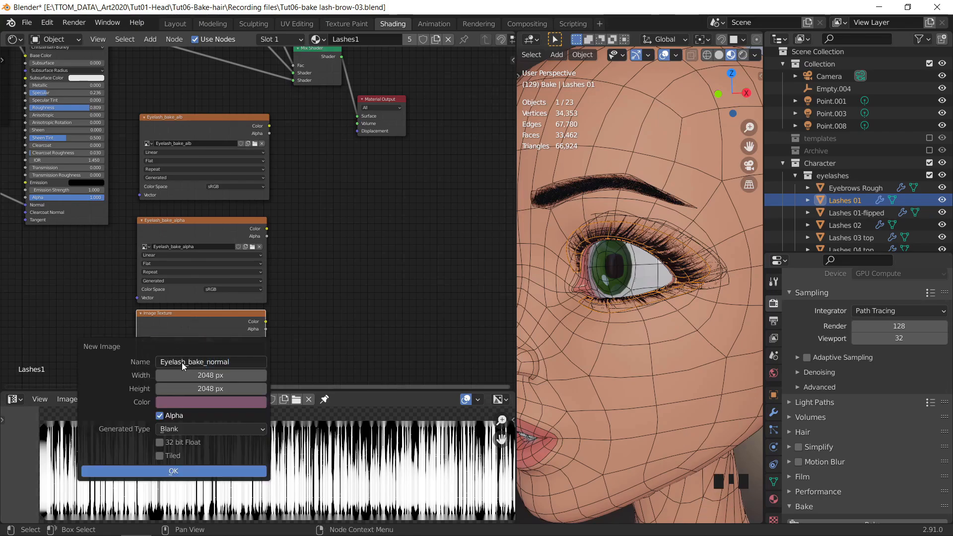
{"action": "key", "text": "Return"}
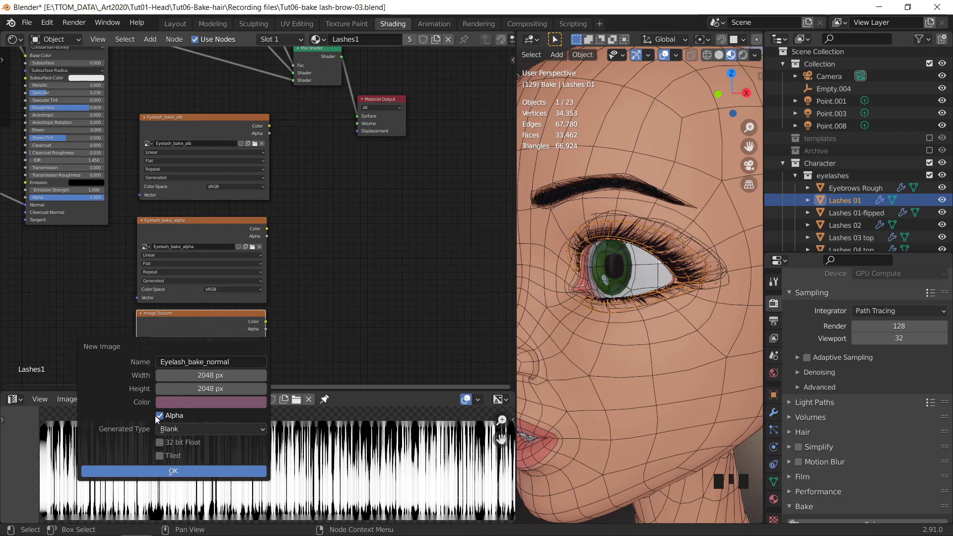
{"action": "left_click", "coordinate": [153, 471]}
Add a Principled BSDF node to the Lashes1 material, placed below the Material Output.
{"action": "key", "text": "shift+a"}
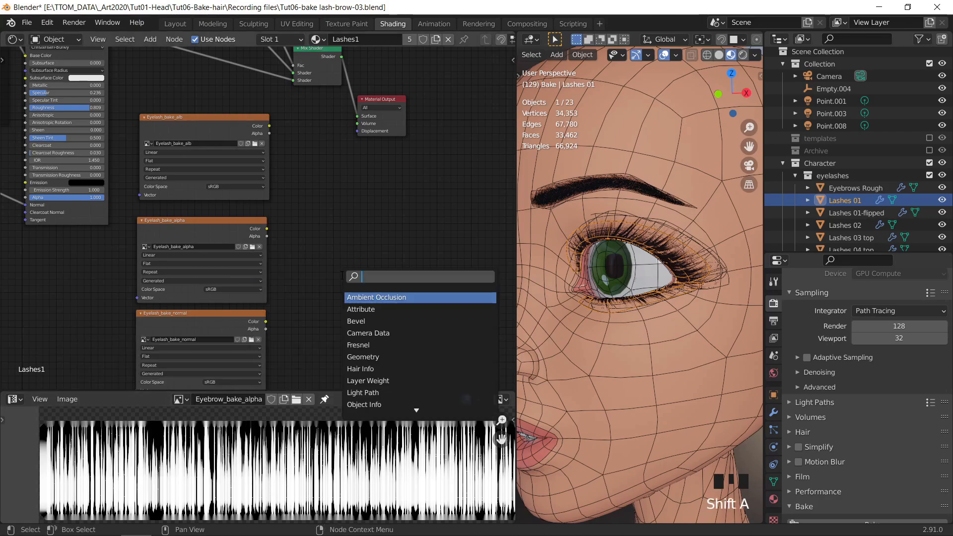
{"action": "type", "text": "pri"}
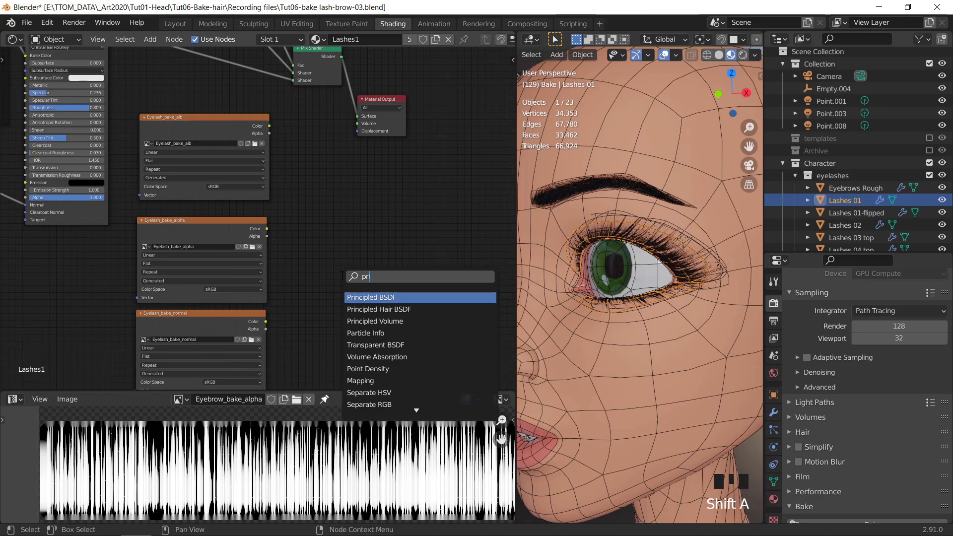
{"action": "left_click", "coordinate": [372, 297]}
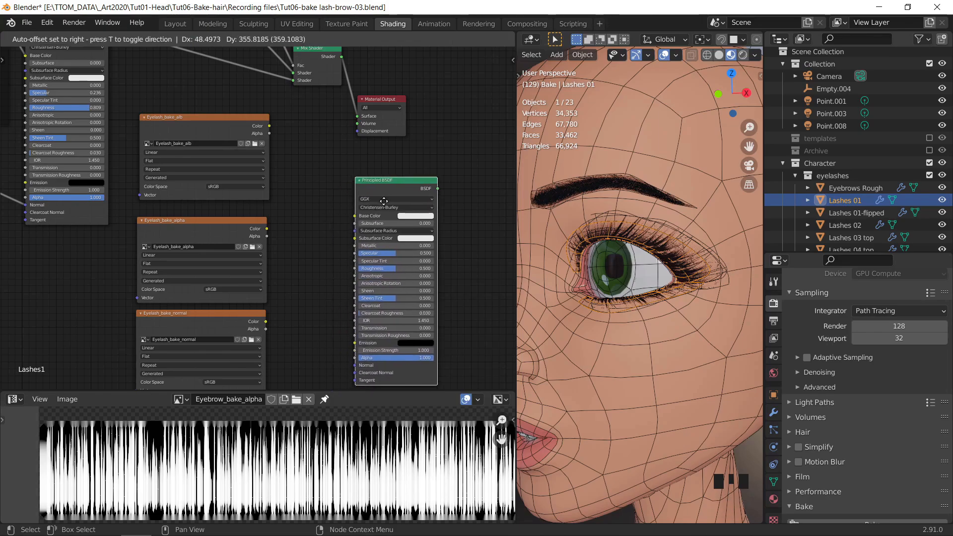
{"action": "left_click", "coordinate": [373, 174]}
Rearrange the Material Output and Mix Shader nodes to sit above the new Principled BSDF node.
{"action": "middle_click_drag", "start_coordinate": [359, 126], "coordinate": [297, 156]}
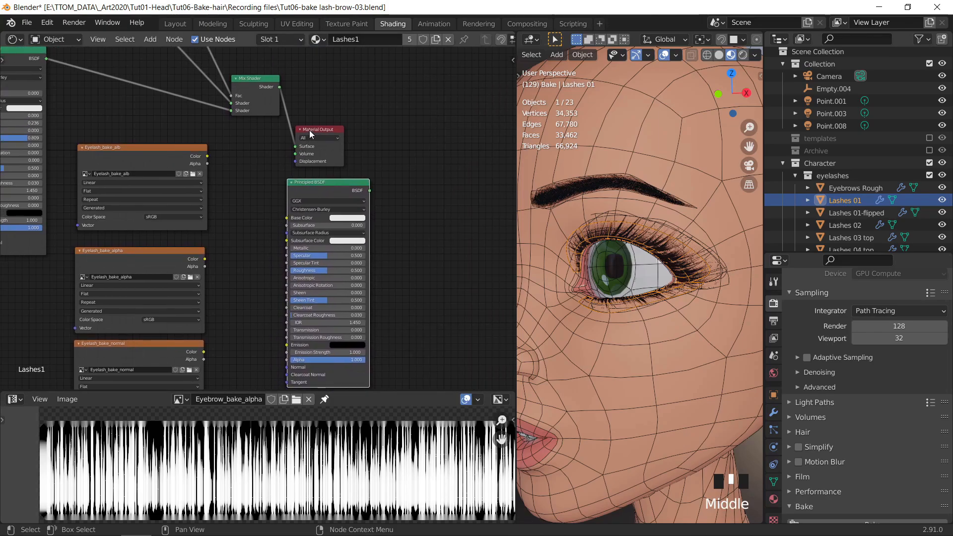
{"action": "left_click_drag", "start_coordinate": [309, 130], "coordinate": [415, 135]}
{"action": "left_click_drag", "start_coordinate": [347, 182], "coordinate": [355, 171]}
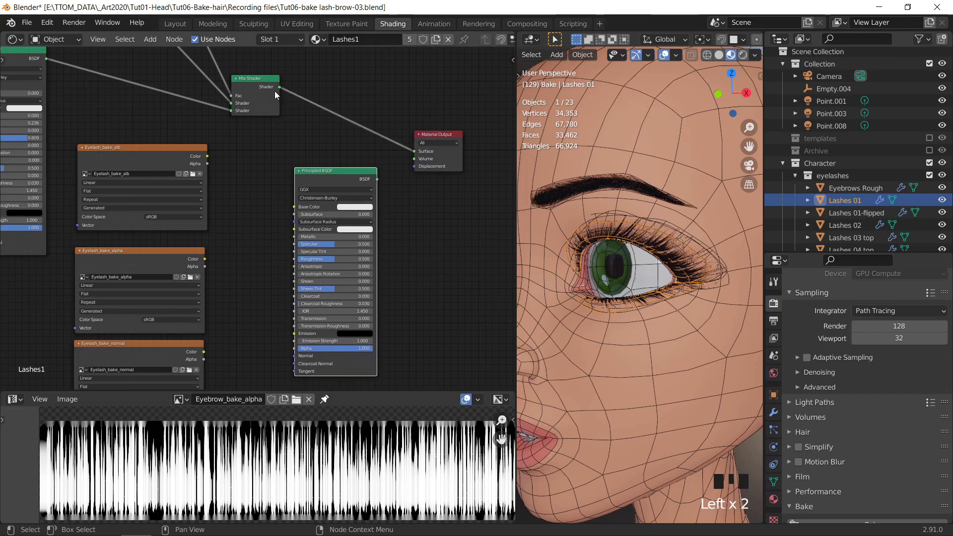
{"action": "left_click", "coordinate": [267, 78]}
{"action": "left_click_drag", "start_coordinate": [266, 78], "coordinate": [348, 115]}
{"action": "left_click_drag", "start_coordinate": [346, 169], "coordinate": [345, 166]}
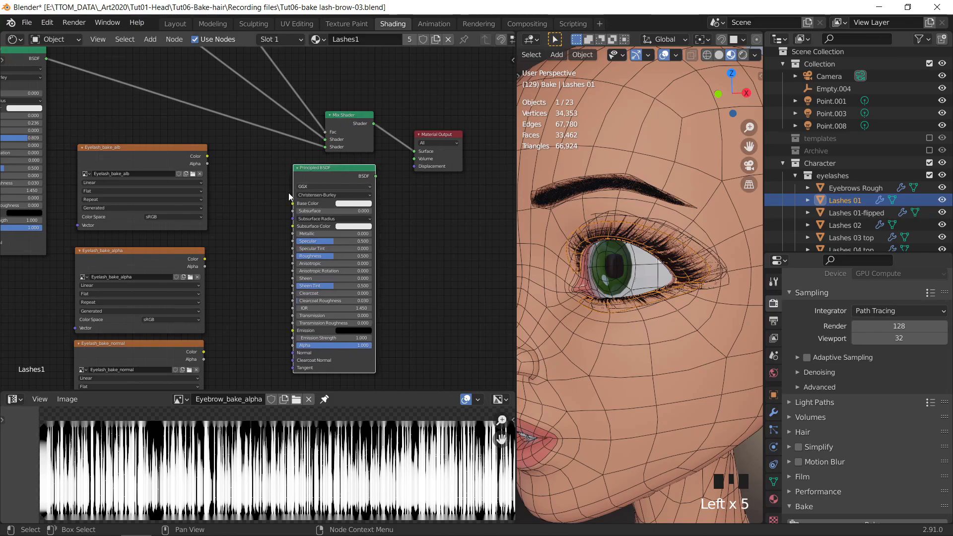
Link the albedo, alpha and normal images' Color outputs to the new Principled BSDF's Emission, Alpha and Normal inputs respectively.
{"action": "middle_click_drag", "start_coordinate": [262, 205], "coordinate": [257, 158]}
{"action": "left_click", "coordinate": [221, 142]}
{"action": "left_click_drag", "start_coordinate": [202, 109], "coordinate": [282, 283]}
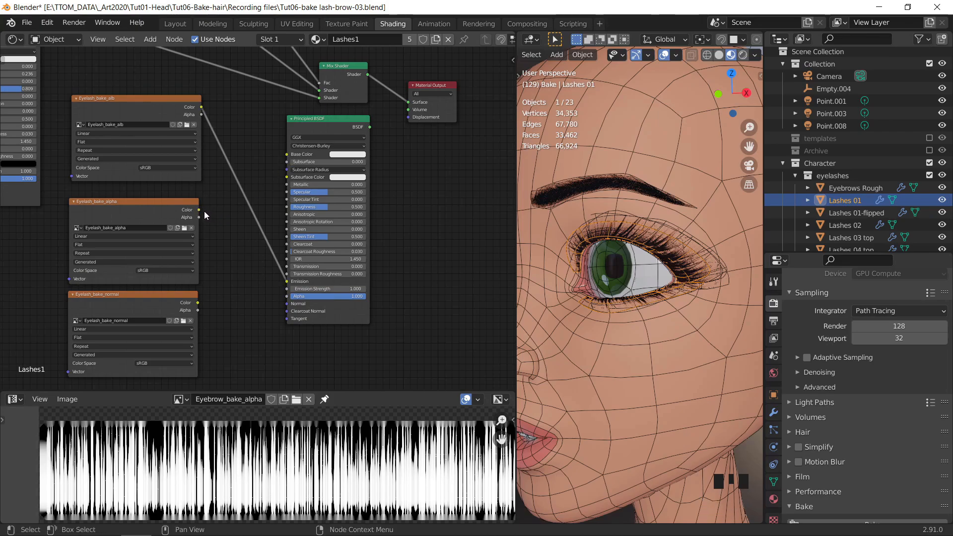
{"action": "left_click_drag", "start_coordinate": [202, 210], "coordinate": [286, 298]}
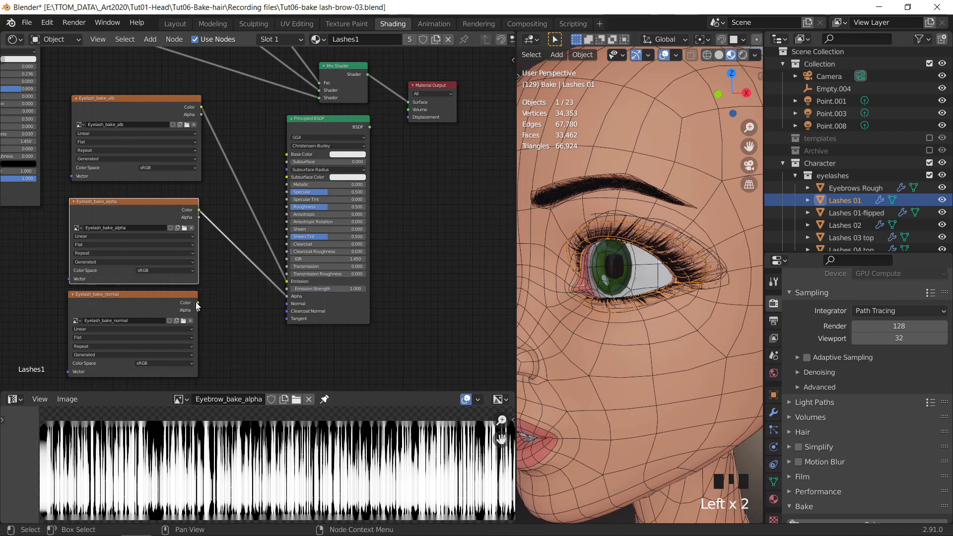
{"action": "left_click_drag", "start_coordinate": [198, 302], "coordinate": [285, 308]}
Insert a Normal Map node into the link between the Eyelash_bake_normal image and the Principled BSDF's Normal input.
{"action": "left_click", "coordinate": [246, 340]}
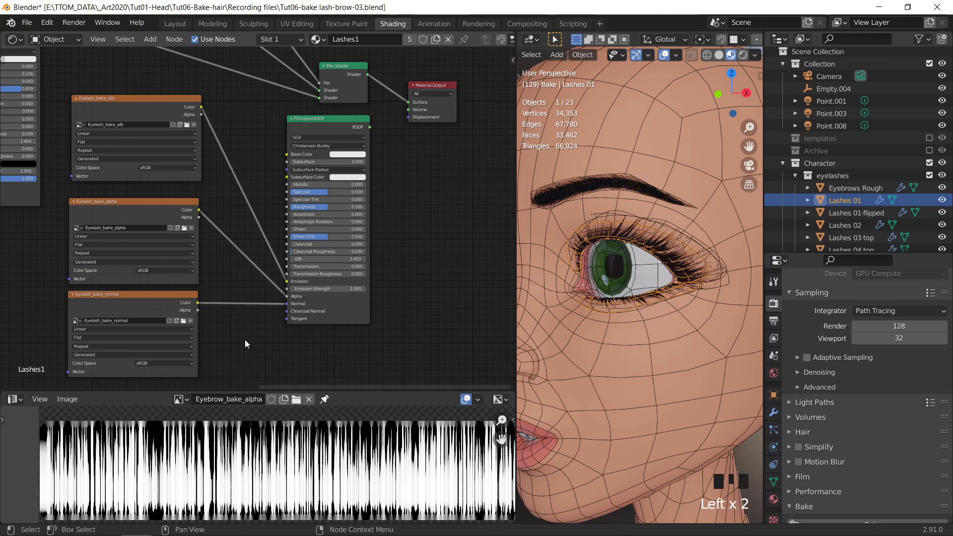
{"action": "key", "text": "shift+a"}
{"action": "type", "text": "nor"}
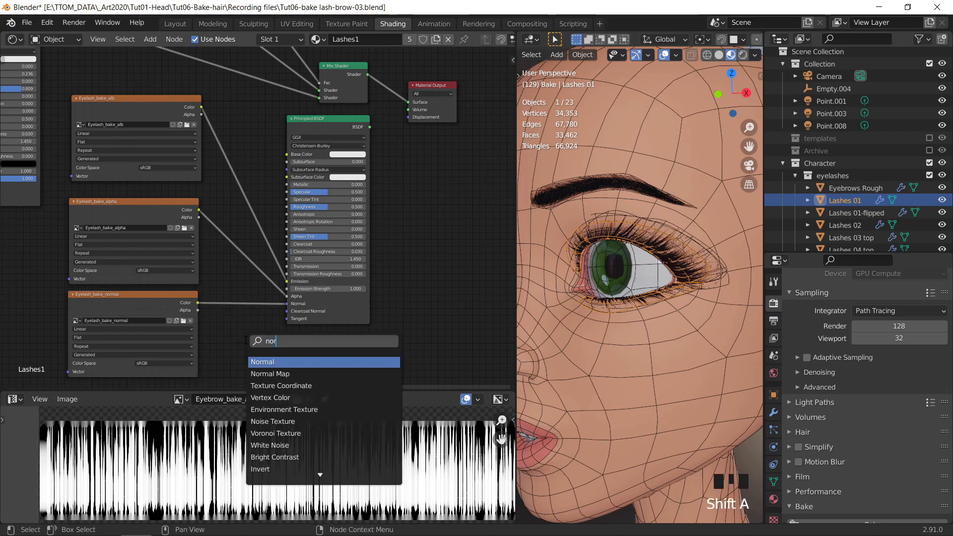
{"action": "left_click", "coordinate": [252, 374]}
{"action": "left_click", "coordinate": [223, 291]}
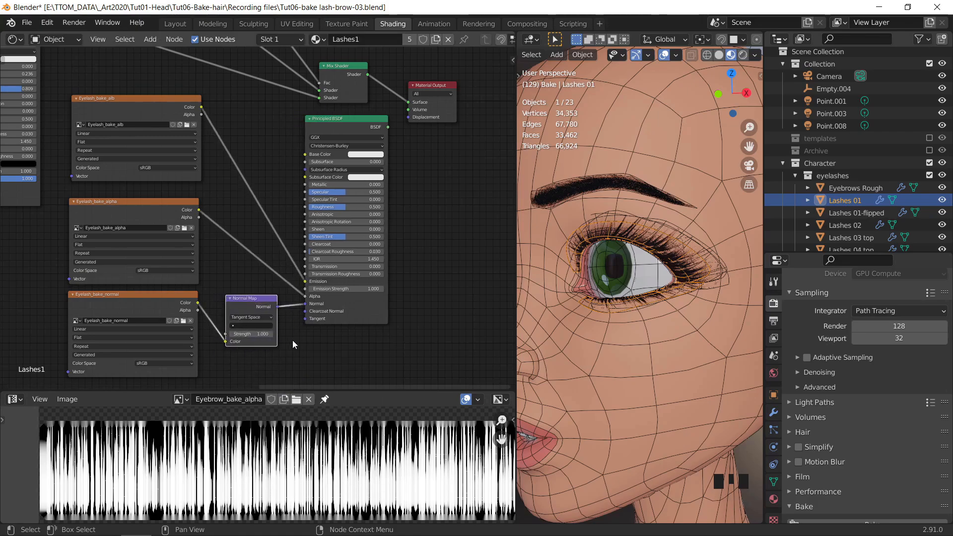
Make the Eyelash_bake_alb image node the active node and shift it slightly within the stack.
{"action": "middle_click_drag", "start_coordinate": [428, 281], "coordinate": [423, 282]}
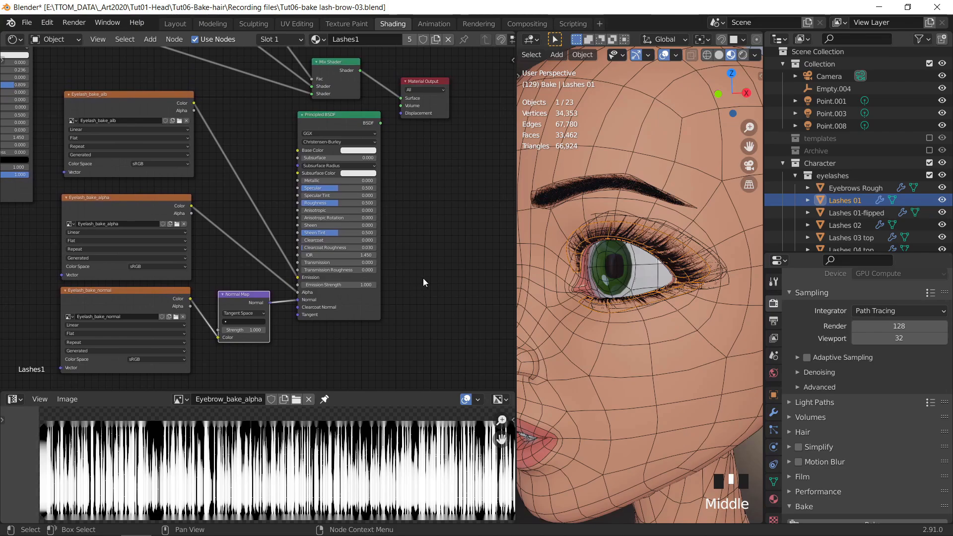
{"action": "left_click", "coordinate": [97, 94]}
{"action": "mouse_move", "coordinate": [97, 94]}
{"action": "left_mouse_down"}
{"action": "mouse_move", "coordinate": [107, 95]}
{"action": "mouse_move", "coordinate": [98, 99]}
{"action": "left_mouse_up"}
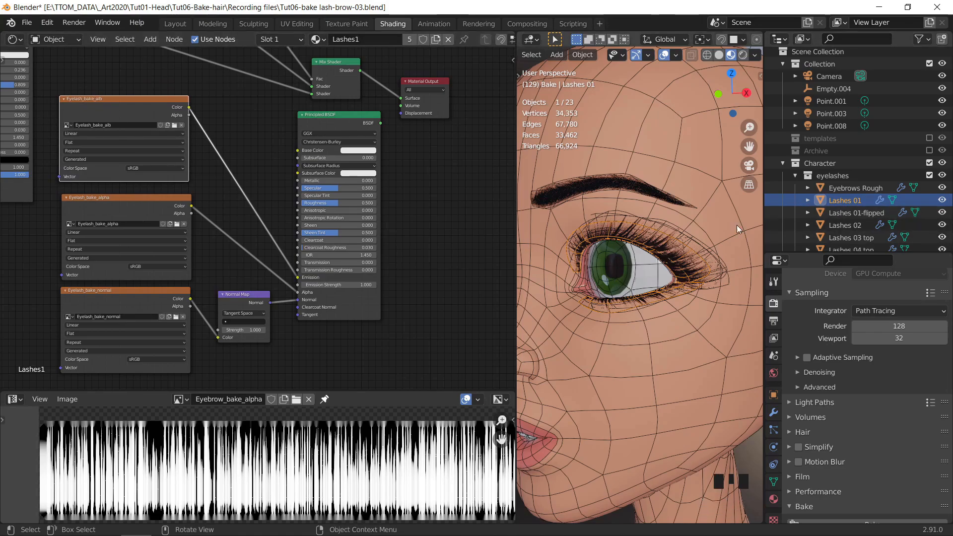
Move the Lashes 01 object to the Bake collection.
{"action": "scroll", "coordinate": [878, 183], "scroll_direction": "down", "scroll_amount": 13}
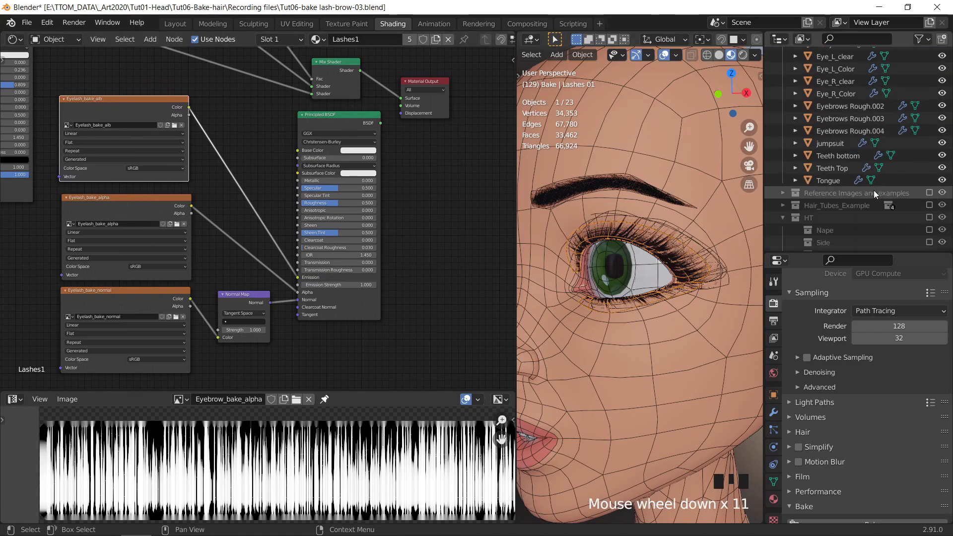
{"action": "scroll", "coordinate": [864, 204], "scroll_direction": "down", "scroll_amount": 3}
{"action": "scroll", "coordinate": [851, 192], "scroll_direction": "up", "scroll_amount": 8}
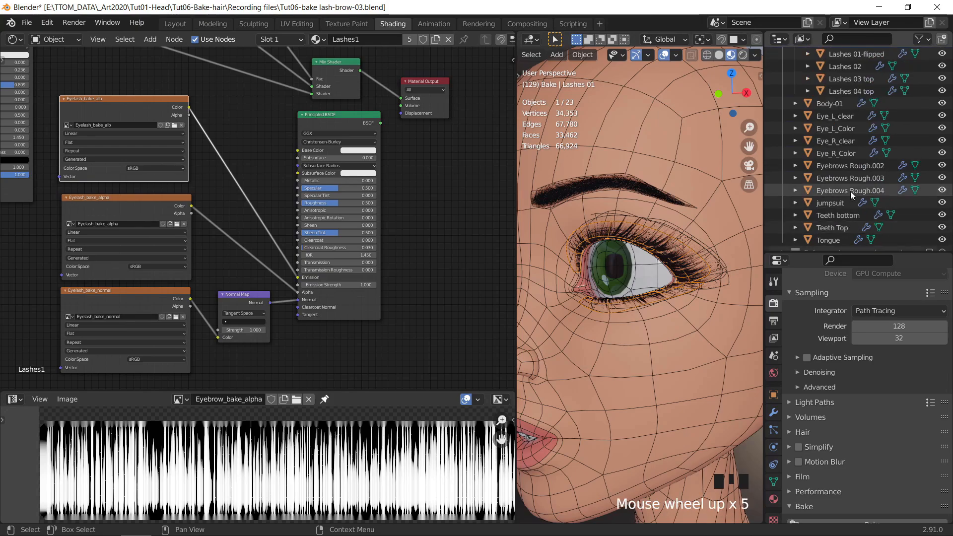
{"action": "key", "text": "m"}
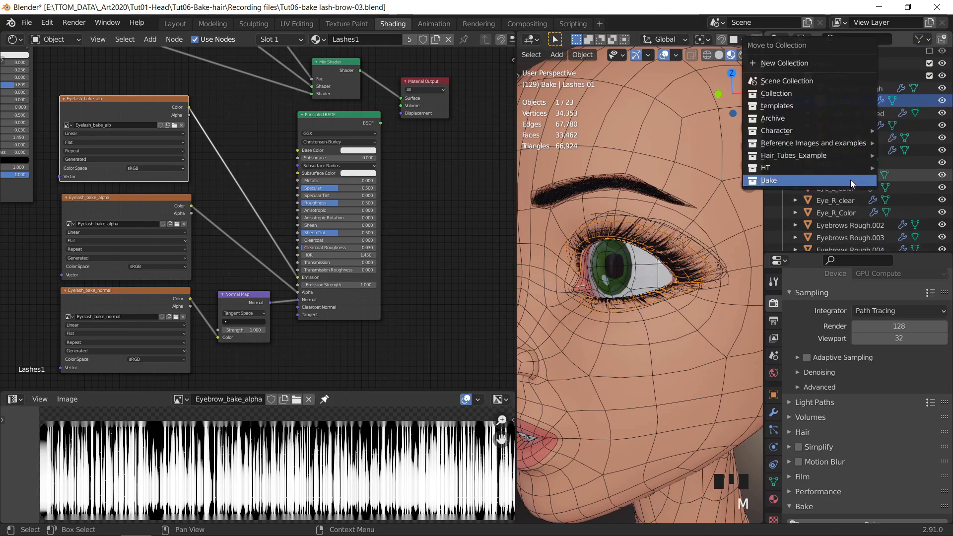
{"action": "left_click", "coordinate": [771, 180]}
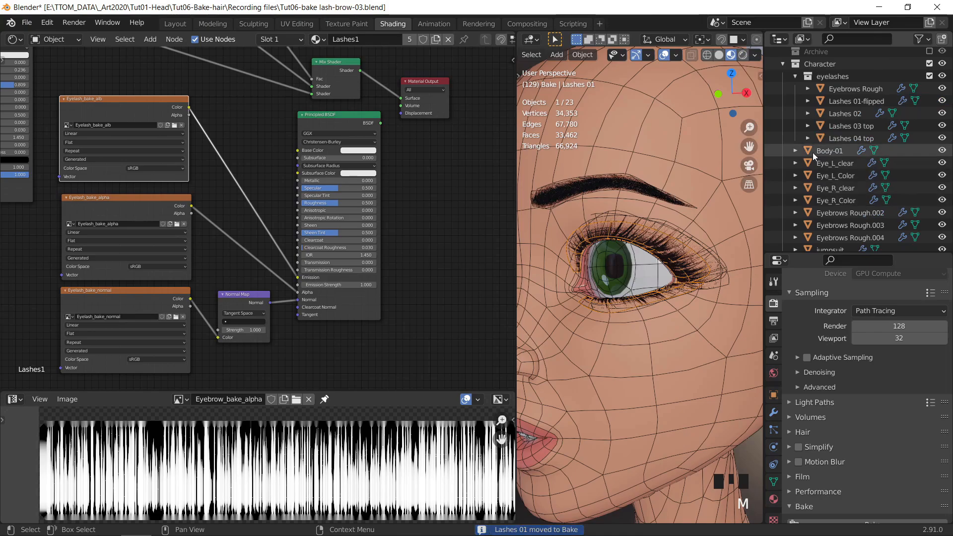
Exclude the Character collection from the view layer and check the remaining collections.
{"action": "left_click", "coordinate": [929, 65]}
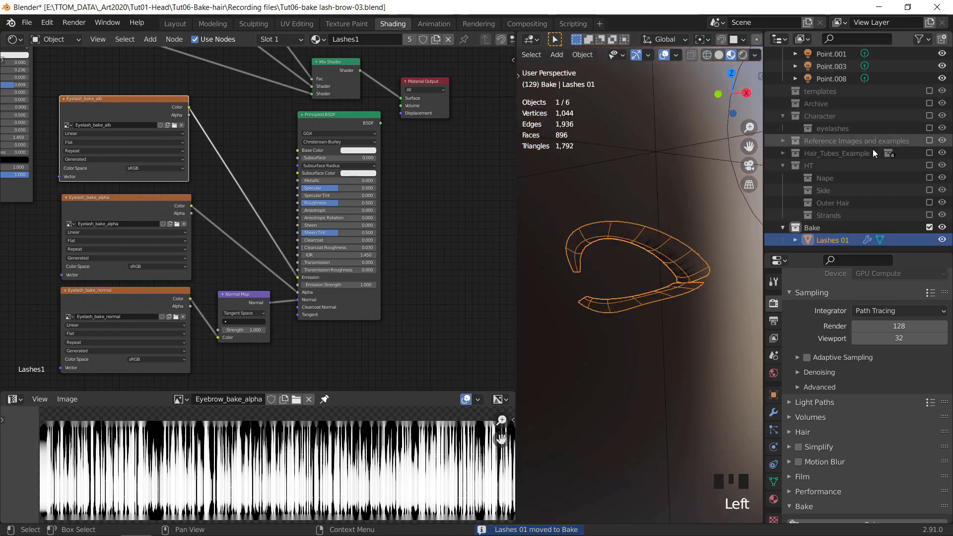
{"action": "scroll", "coordinate": [856, 180], "scroll_direction": "up", "scroll_amount": 6}
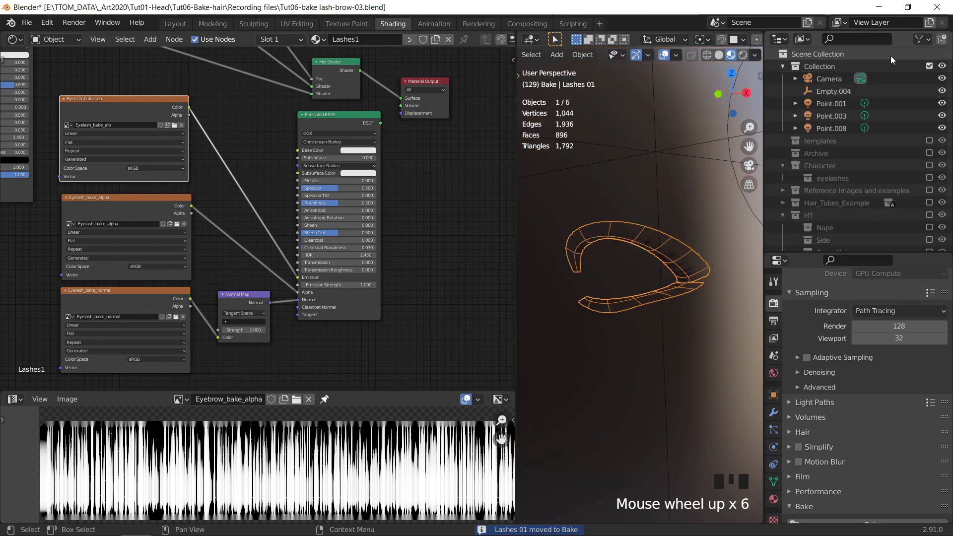
{"action": "scroll", "coordinate": [860, 148], "scroll_direction": "down", "scroll_amount": 3}
{"action": "scroll", "coordinate": [860, 148], "scroll_direction": "down", "scroll_amount": 3}
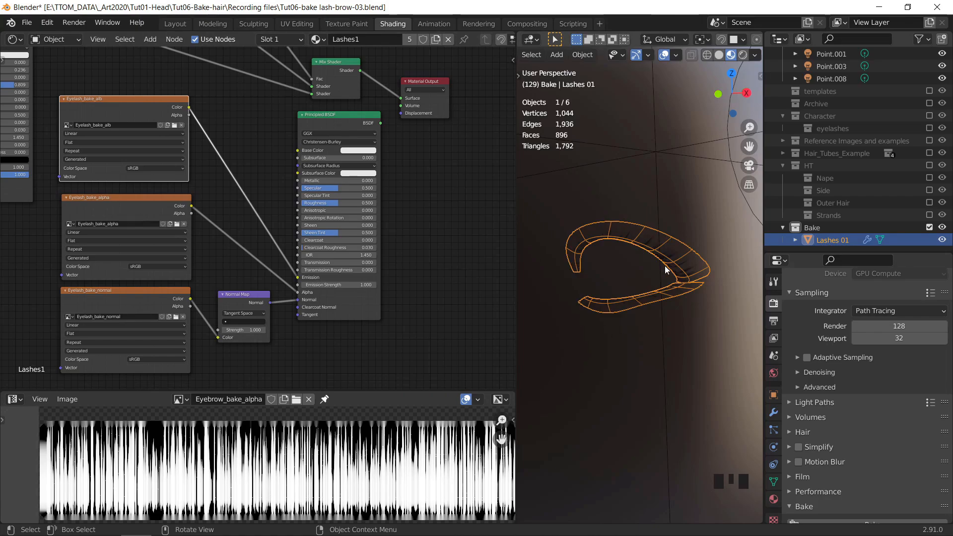
Keep the Eyelash_bake_alb node active as bake target and the Lashes 01 mesh selected.
{"action": "left_click_drag", "start_coordinate": [110, 103], "coordinate": [114, 104]}
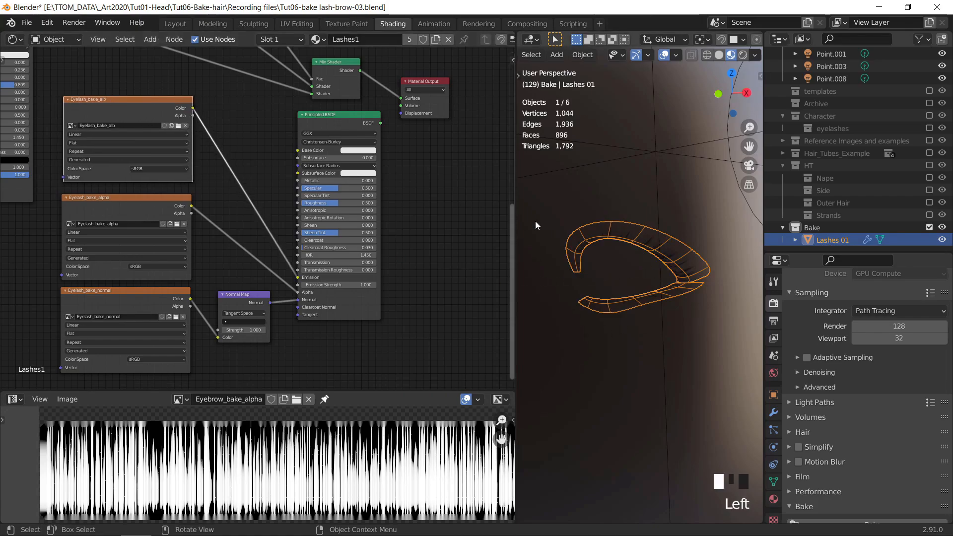
{"action": "left_click", "coordinate": [612, 240]}
{"action": "left_click", "coordinate": [612, 238]}
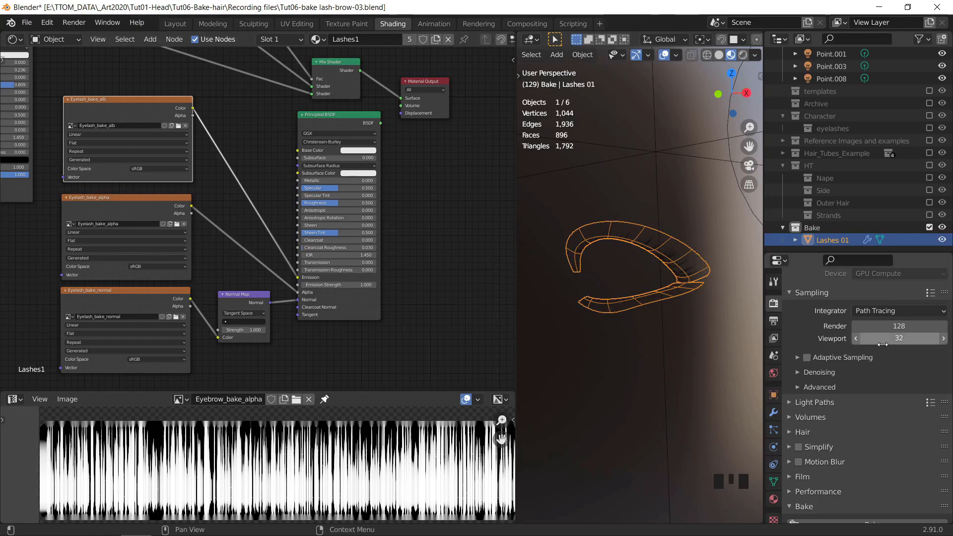
Switch the Combined bake's contributions from Emit to Diffuse.
{"action": "scroll", "coordinate": [893, 354], "scroll_direction": "down", "scroll_amount": 12}
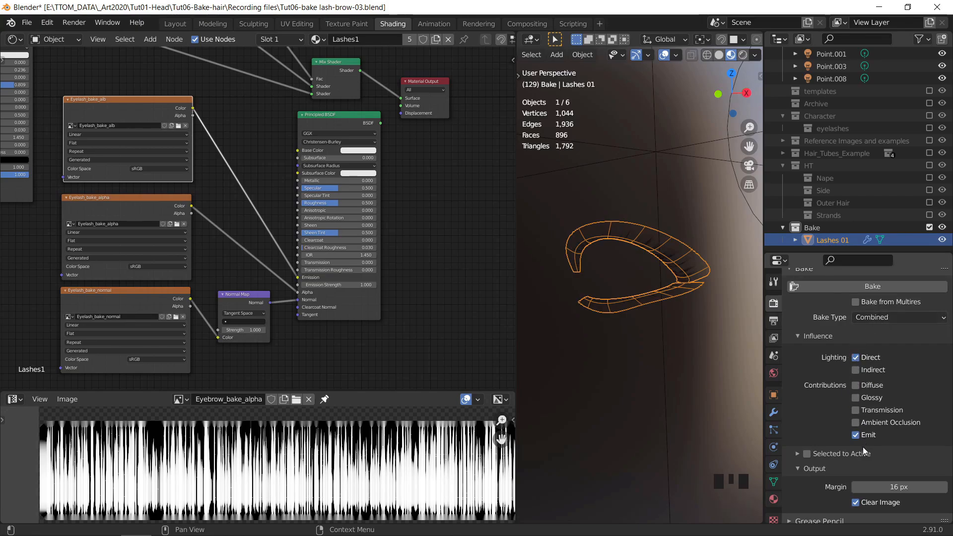
{"action": "left_click", "coordinate": [856, 435]}
{"action": "left_click", "coordinate": [856, 386]}
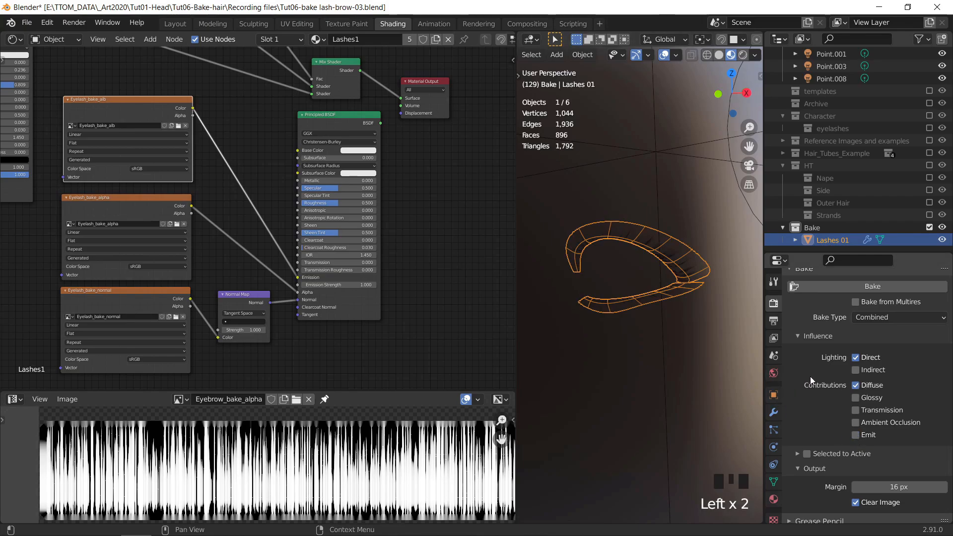
Display the Eyelash_bake_alb image in the image editor and frame the whole image.
{"action": "left_click", "coordinate": [179, 400]}
{"action": "scroll", "coordinate": [255, 379], "scroll_direction": "down", "scroll_amount": 8}
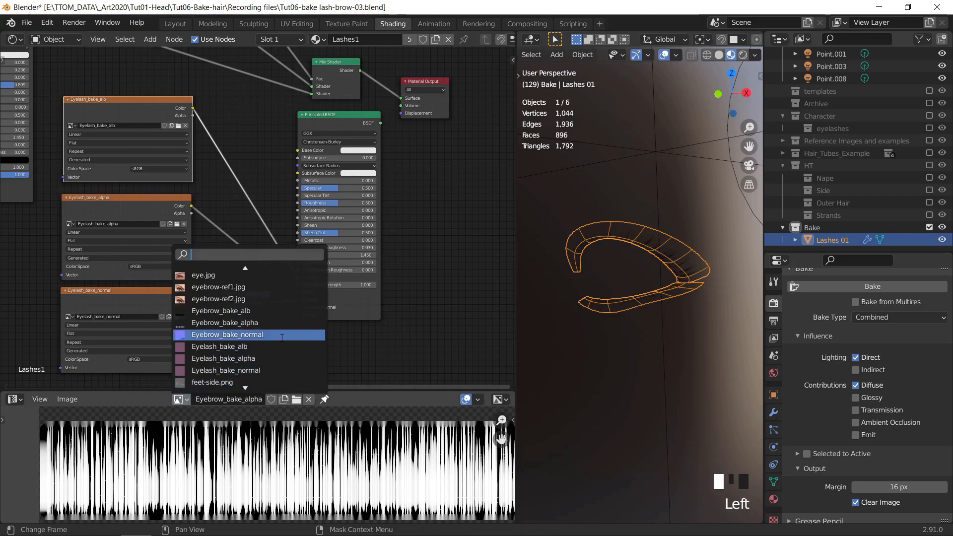
{"action": "left_click", "coordinate": [245, 347]}
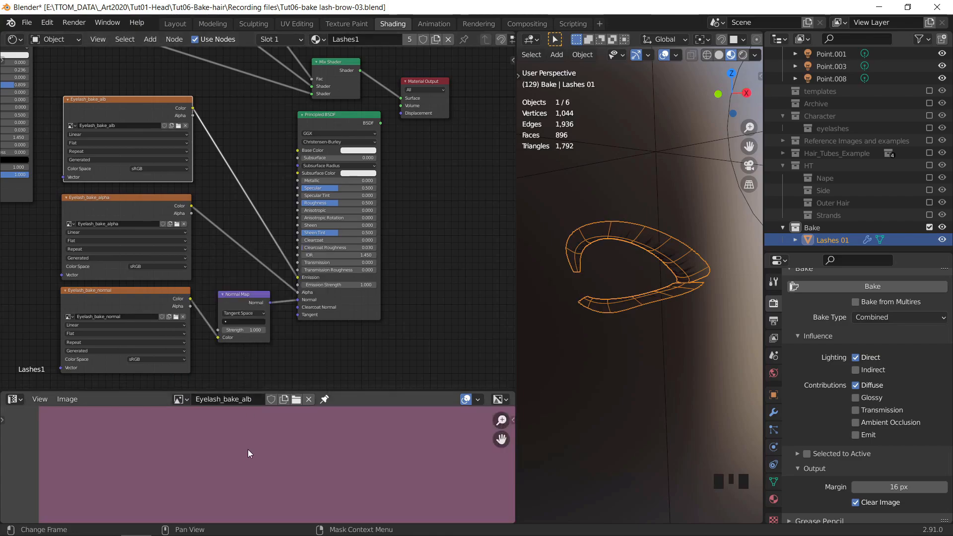
{"action": "scroll", "coordinate": [252, 443], "scroll_direction": "down", "scroll_amount": 5}
{"action": "middle_click_drag", "start_coordinate": [277, 452], "coordinate": [226, 446]}
{"action": "scroll", "coordinate": [232, 446], "scroll_direction": "down", "scroll_amount": 1}
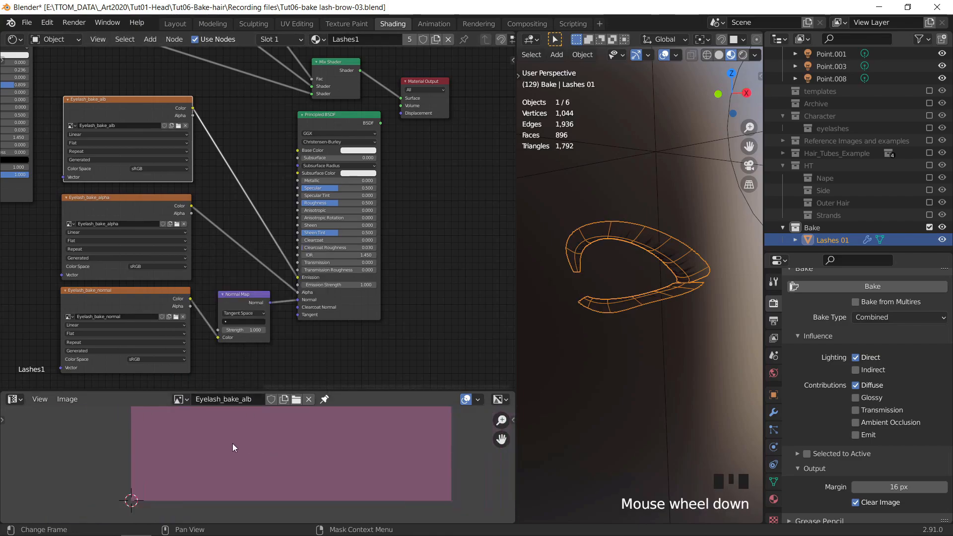
{"action": "scroll", "coordinate": [308, 442], "scroll_direction": "down", "scroll_amount": 4}
{"action": "middle_click_drag", "start_coordinate": [297, 438], "coordinate": [274, 460]}
{"action": "scroll", "coordinate": [290, 455], "scroll_direction": "down", "scroll_amount": 2}
{"action": "scroll", "coordinate": [277, 446], "scroll_direction": "up", "scroll_amount": 1}
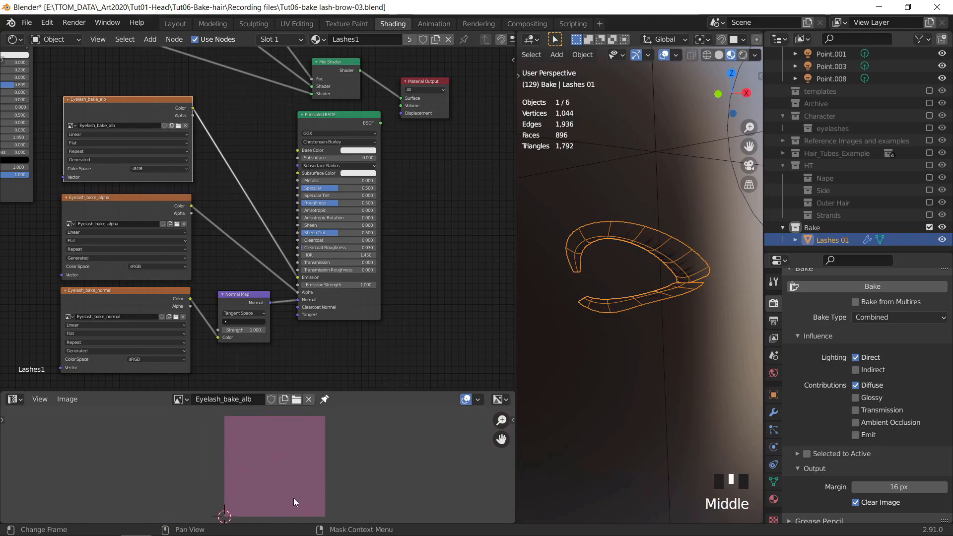
{"action": "mouse_move", "coordinate": [260, 489]}
{"action": "middle_mouse_down"}
{"action": "mouse_move", "coordinate": [255, 446]}
{"action": "mouse_move", "coordinate": [262, 486]}
{"action": "mouse_move", "coordinate": [256, 469]}
{"action": "mouse_move", "coordinate": [268, 477]}
{"action": "middle_mouse_up"}
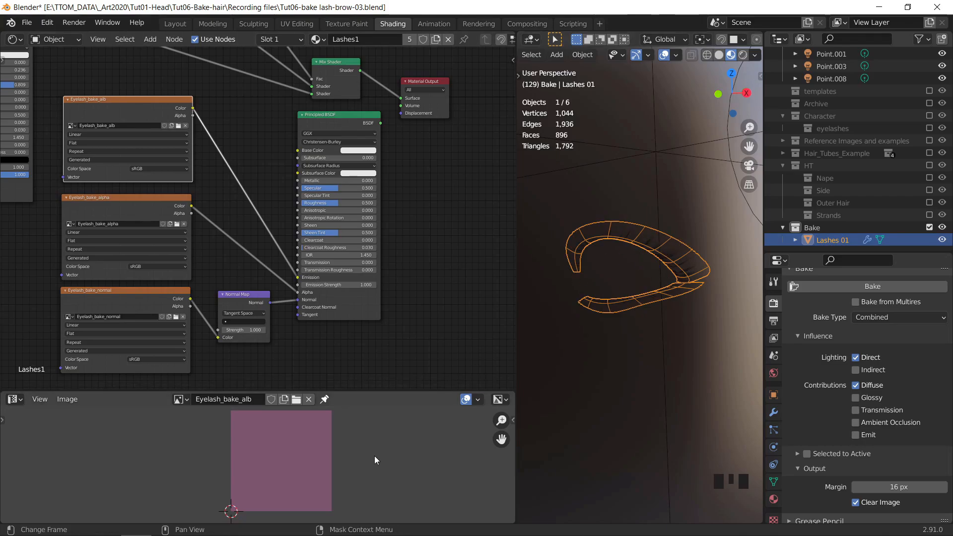
{"action": "mouse_move", "coordinate": [322, 471]}
{"action": "middle_mouse_down"}
{"action": "mouse_move", "coordinate": [335, 450]}
{"action": "mouse_move", "coordinate": [331, 470]}
{"action": "middle_mouse_up"}
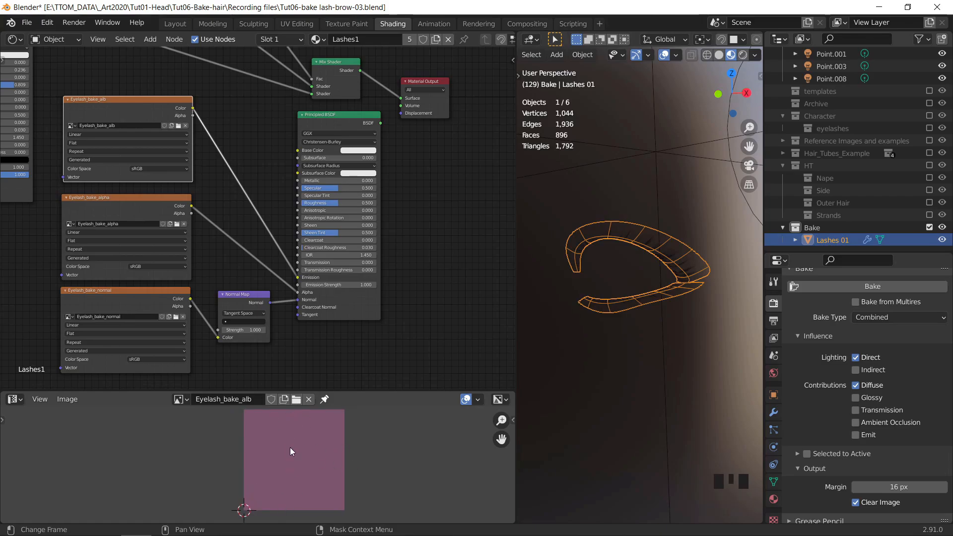
{"action": "middle_click_drag", "start_coordinate": [336, 499], "coordinate": [261, 458]}
{"action": "scroll", "coordinate": [317, 483], "scroll_direction": "up", "scroll_amount": 2}
{"action": "scroll", "coordinate": [278, 471], "scroll_direction": "up", "scroll_amount": 2}
{"action": "scroll", "coordinate": [282, 463], "scroll_direction": "down", "scroll_amount": 3}
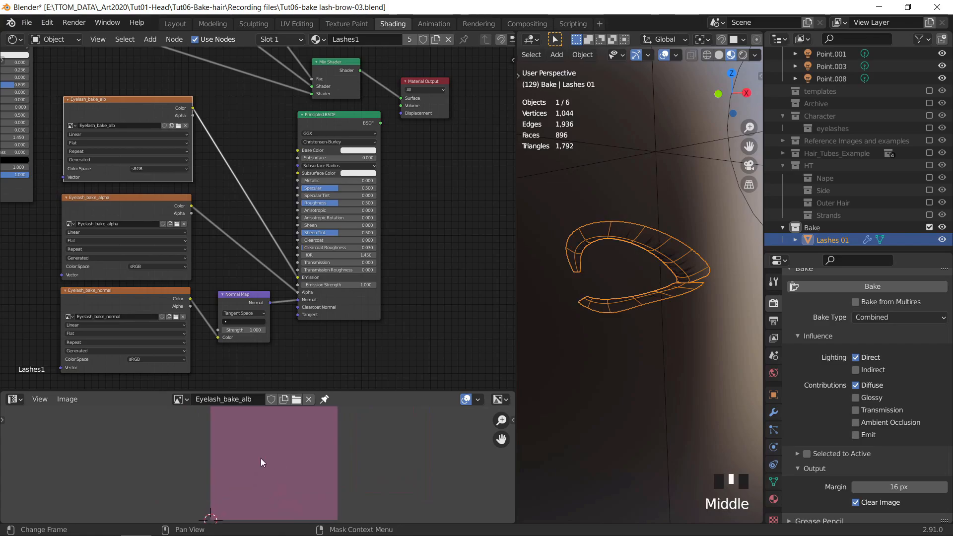
Bake the Combined pass with direct diffuse lighting from Lashes 01 into the Eyelash_bake_alb image.
{"action": "scroll", "coordinate": [275, 463], "scroll_direction": "down", "scroll_amount": 2}
{"action": "scroll", "coordinate": [264, 496], "scroll_direction": "up", "scroll_amount": 3}
{"action": "middle_click_drag", "start_coordinate": [263, 499], "coordinate": [259, 448]}
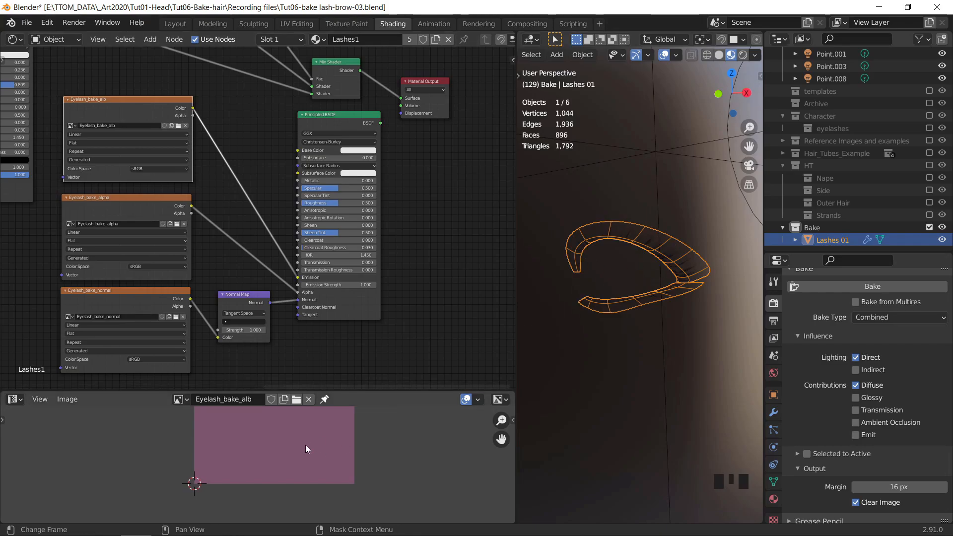
{"action": "scroll", "coordinate": [286, 471], "scroll_direction": "up", "scroll_amount": 1}
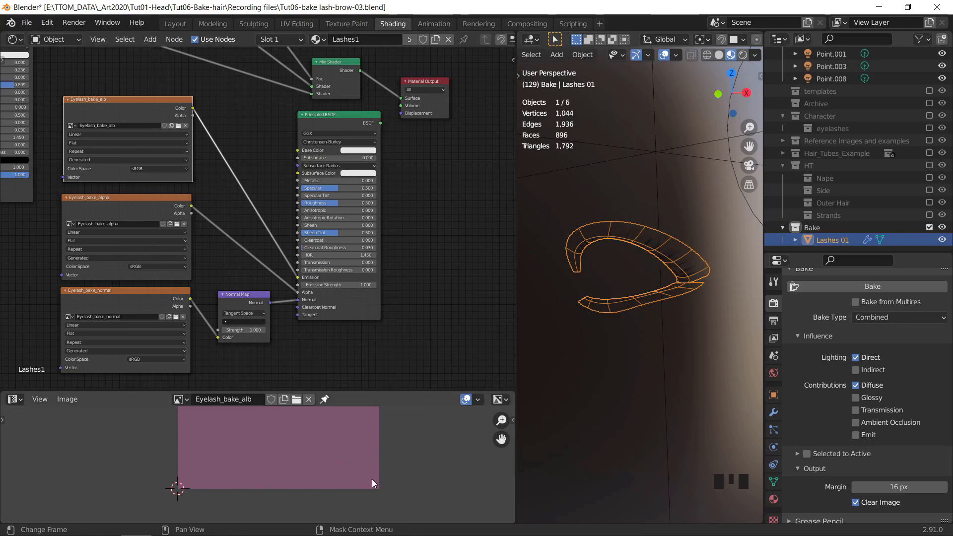
{"action": "scroll", "coordinate": [245, 468], "scroll_direction": "up", "scroll_amount": 2}
{"action": "middle_click_drag", "start_coordinate": [279, 479], "coordinate": [247, 470]}
{"action": "scroll", "coordinate": [256, 474], "scroll_direction": "up", "scroll_amount": 1}
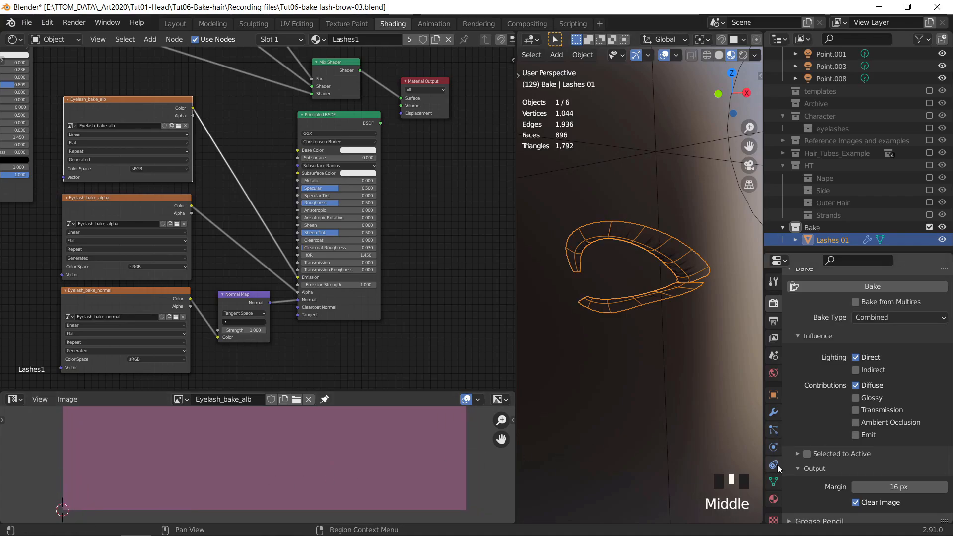
{"action": "scroll", "coordinate": [786, 497], "scroll_direction": "down", "scroll_amount": 2}
{"action": "scroll", "coordinate": [846, 353], "scroll_direction": "up", "scroll_amount": 2}
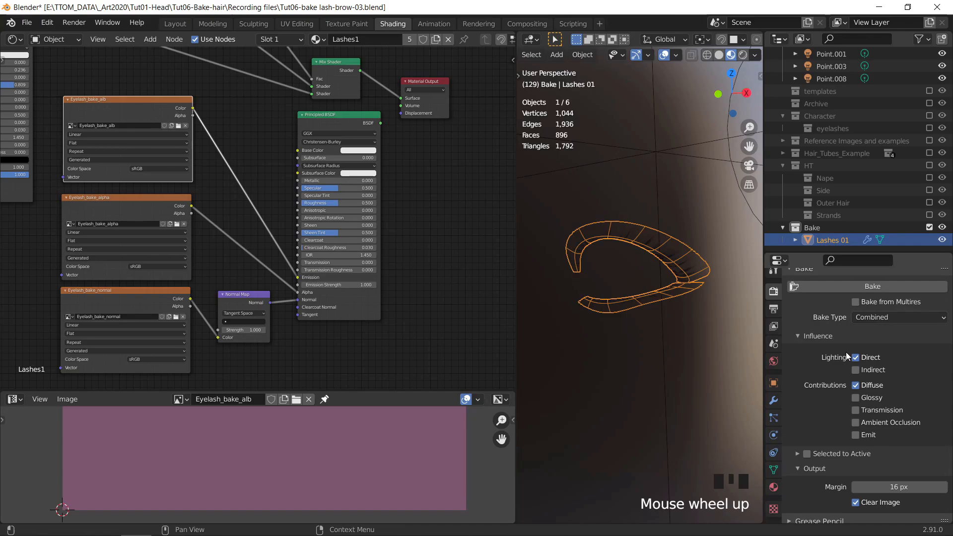
{"action": "left_click", "coordinate": [857, 287]}
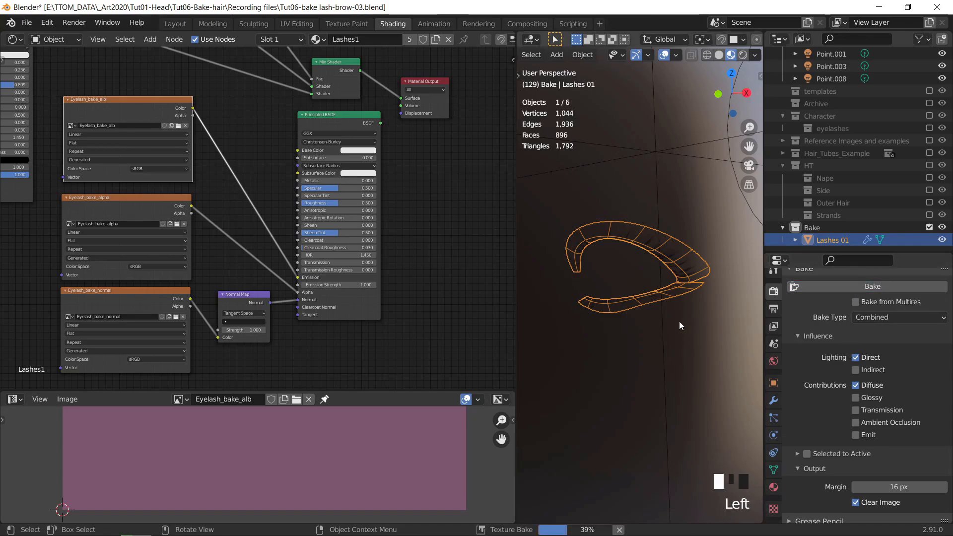
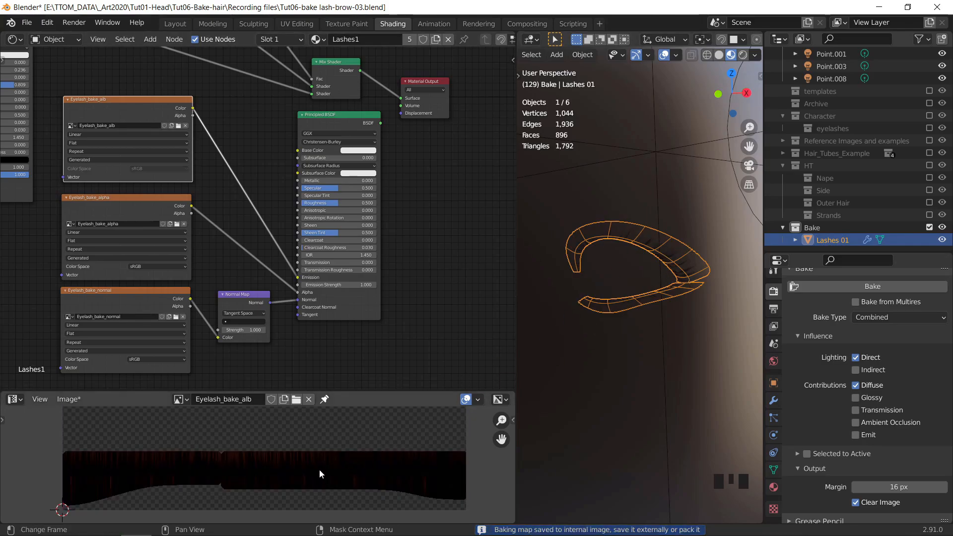
Inspect the baked albedo and save it as Eyelash_bake_alb.png in RGBA PNG format in the Textures folder.
{"action": "middle_click_drag", "start_coordinate": [319, 472], "coordinate": [281, 481]}
{"action": "scroll", "coordinate": [277, 490], "scroll_direction": "up", "scroll_amount": 1}
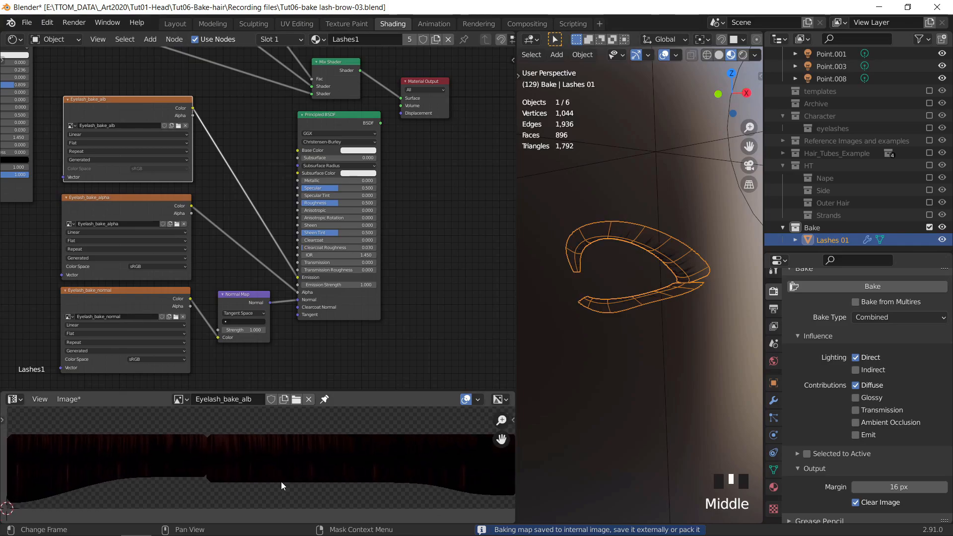
{"action": "scroll", "coordinate": [281, 482], "scroll_direction": "down", "scroll_amount": 1}
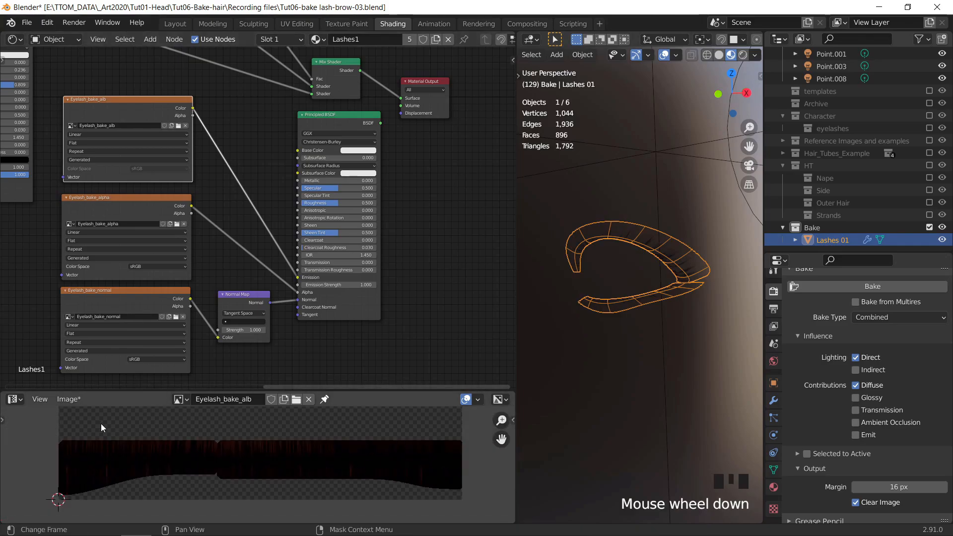
{"action": "left_click", "coordinate": [67, 404]}
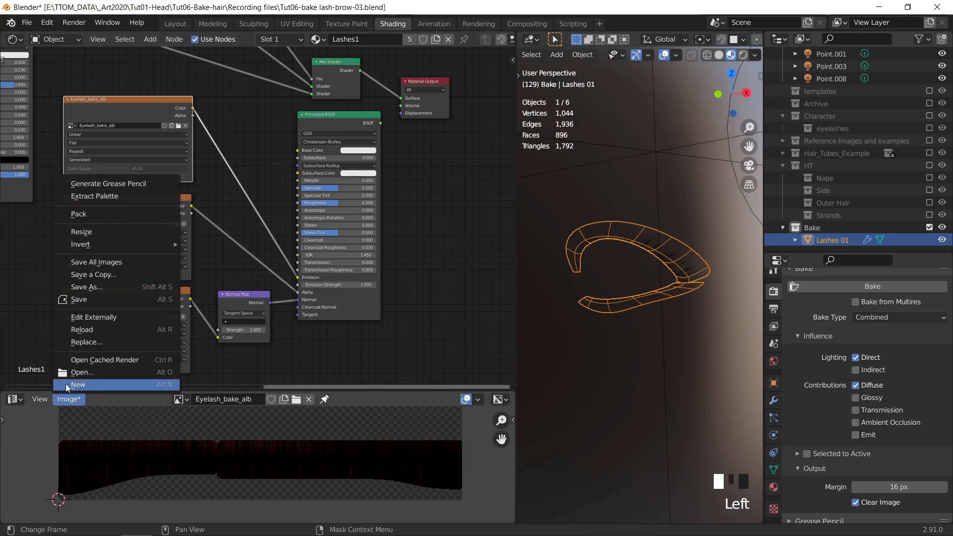
{"action": "left_click", "coordinate": [81, 299]}
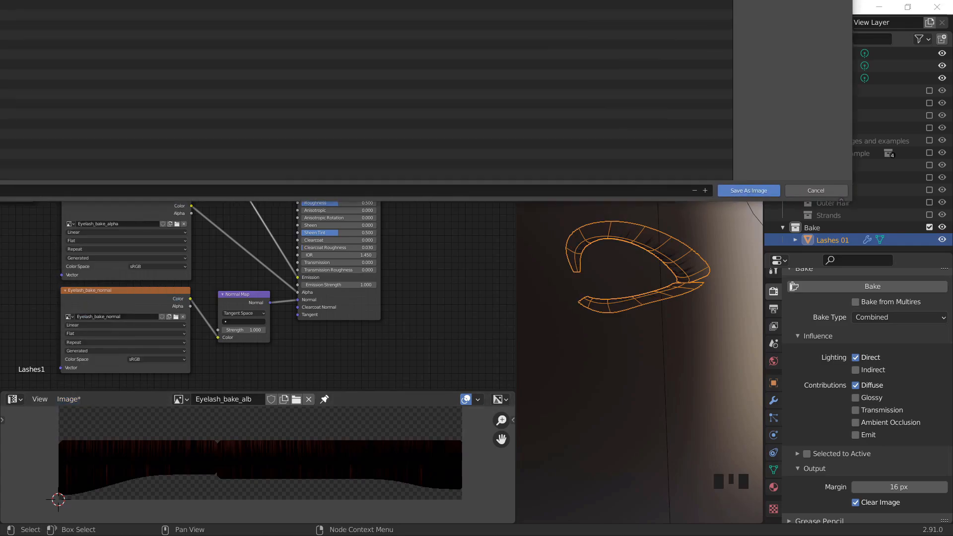
{"action": "left_click_drag", "start_coordinate": [76, 0], "coordinate": [172, 1]}
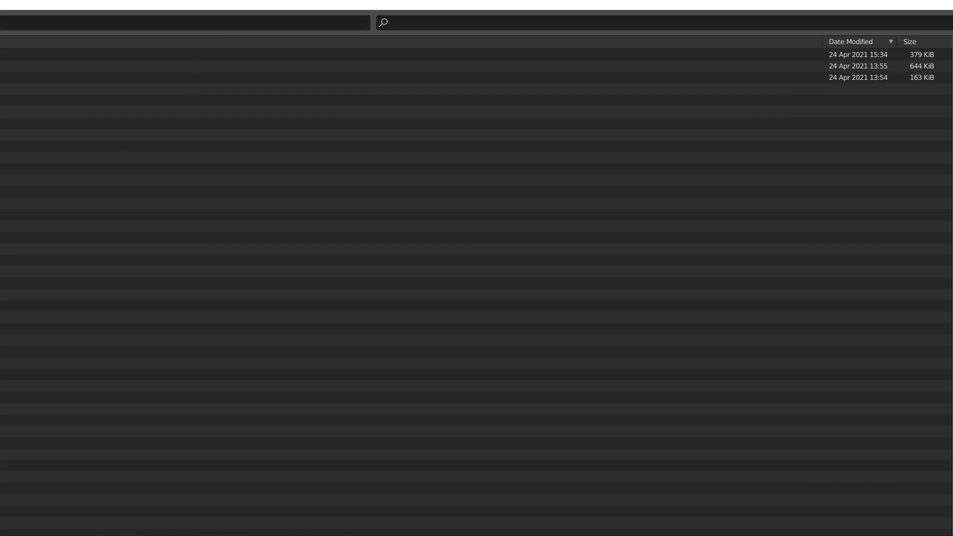
{"action": "double_click", "coordinate": [209, 8]}
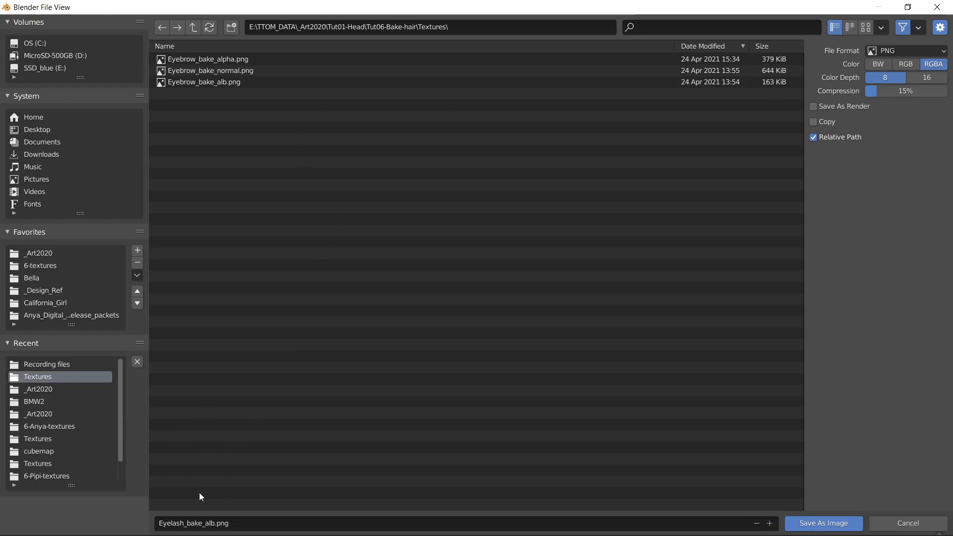
{"action": "left_click", "coordinate": [806, 524]}
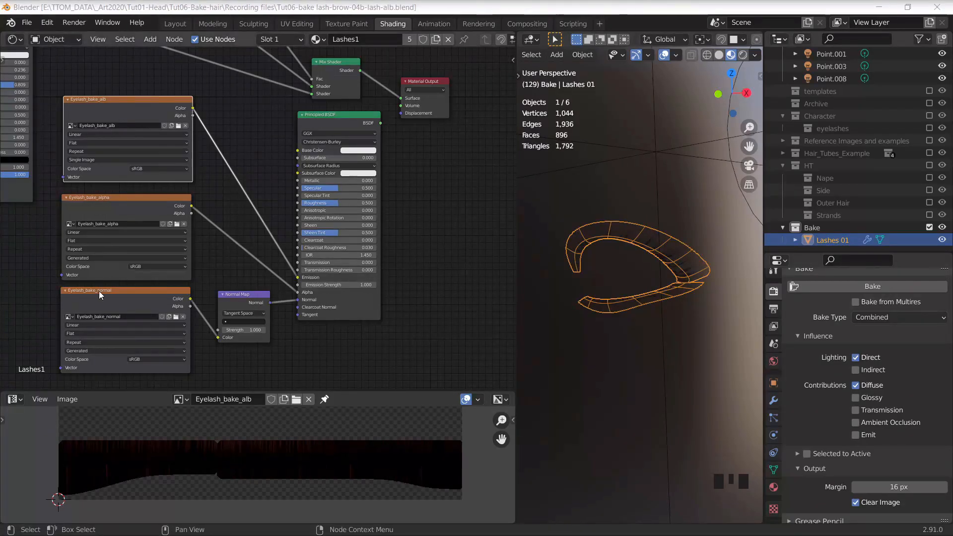
Make the Eyelash_bake_normal texture node the active bake target and set the bake type to Normal.
{"action": "left_click", "coordinate": [116, 213]}
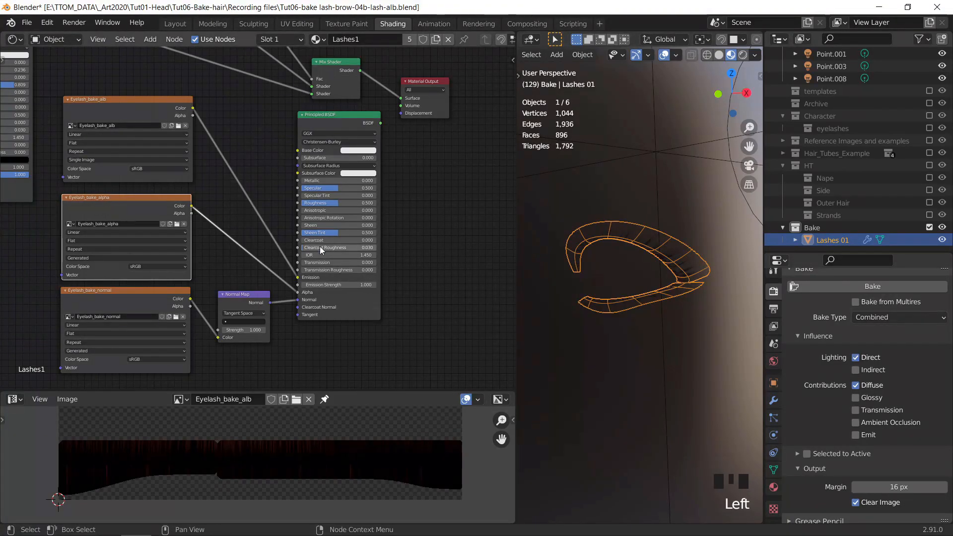
{"action": "left_click", "coordinate": [83, 291]}
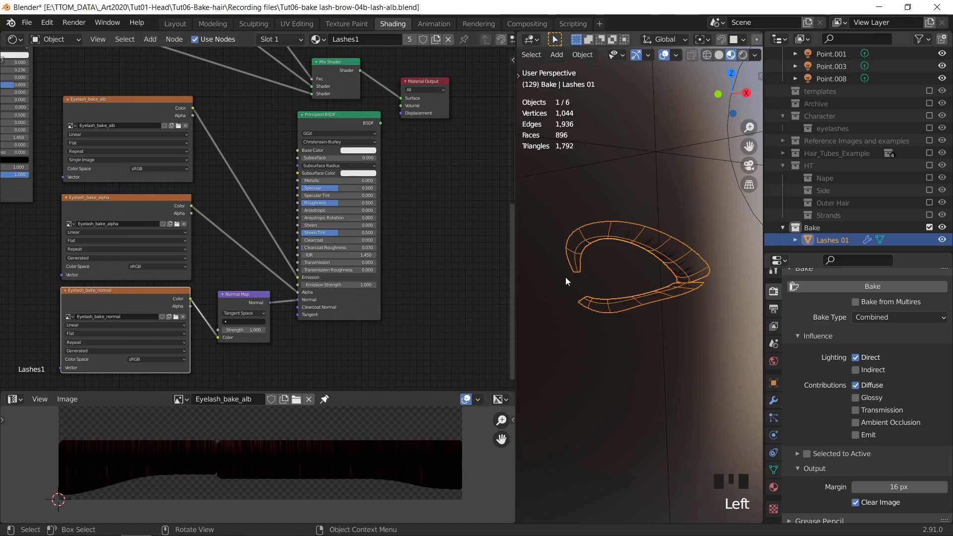
{"action": "left_click", "coordinate": [880, 317]}
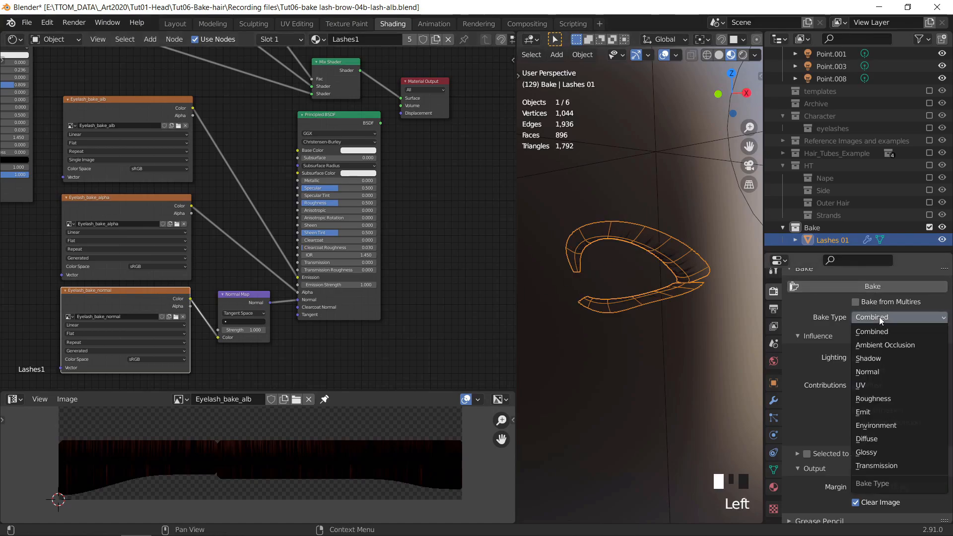
{"action": "left_click", "coordinate": [881, 370]}
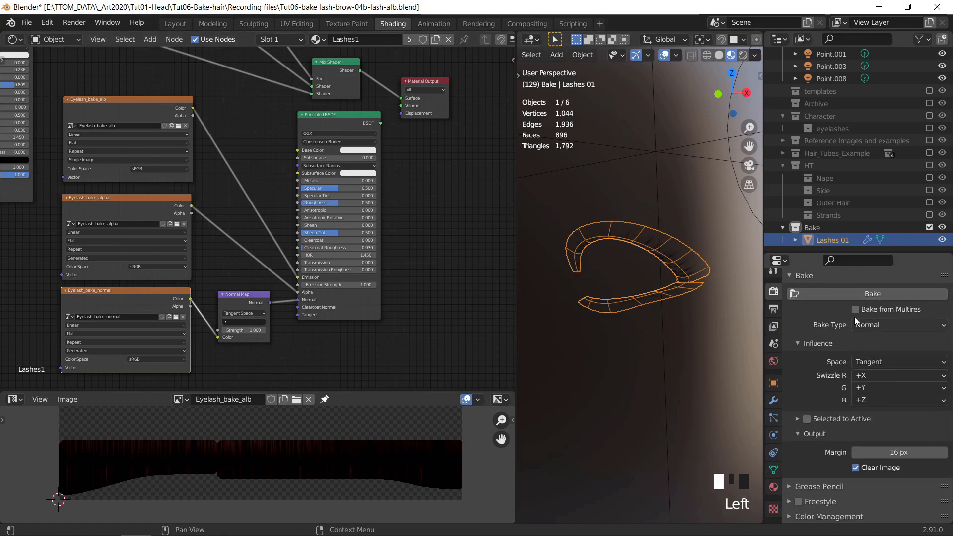
Display the Eyelash_bake_normal image in the image editor and bake the tangent-space normals into it.
{"action": "left_click", "coordinate": [184, 400]}
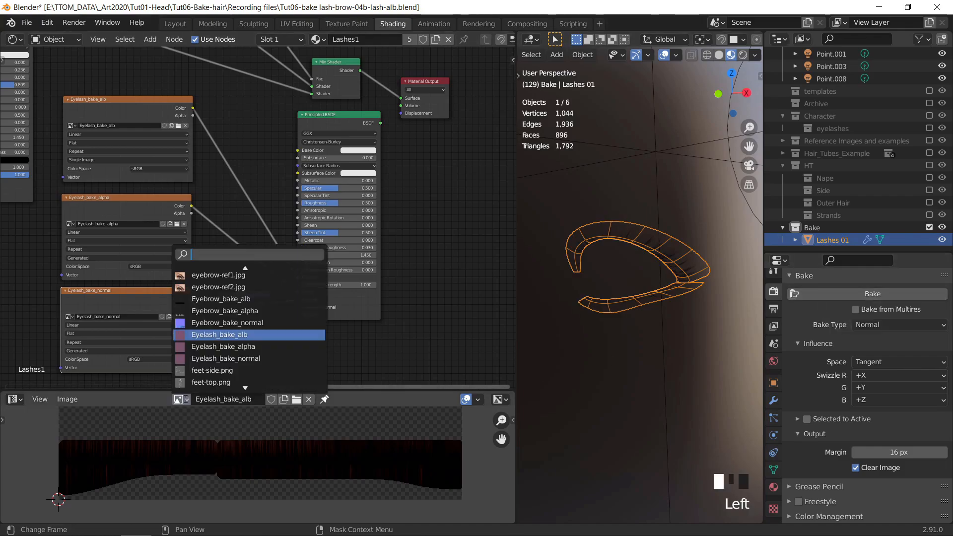
{"action": "left_click", "coordinate": [203, 359]}
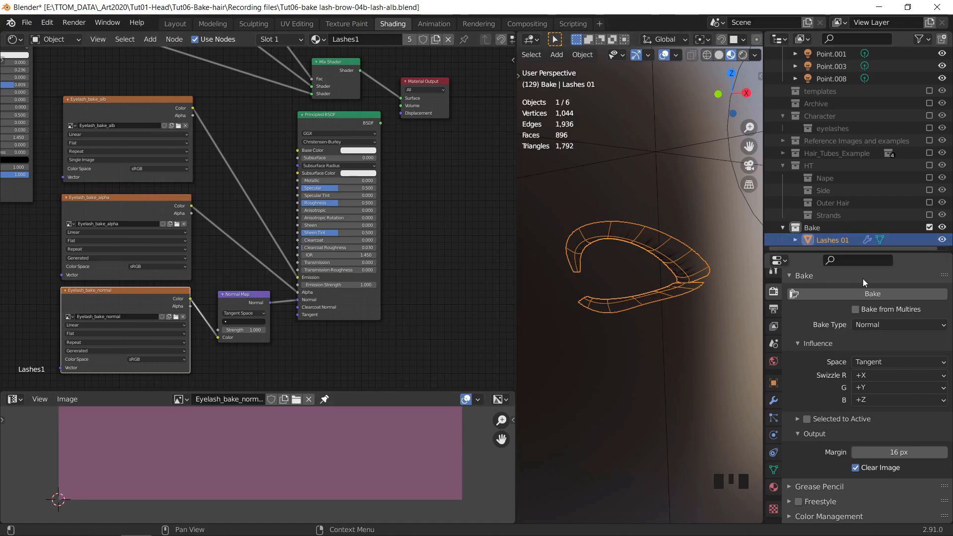
{"action": "left_click", "coordinate": [869, 298]}
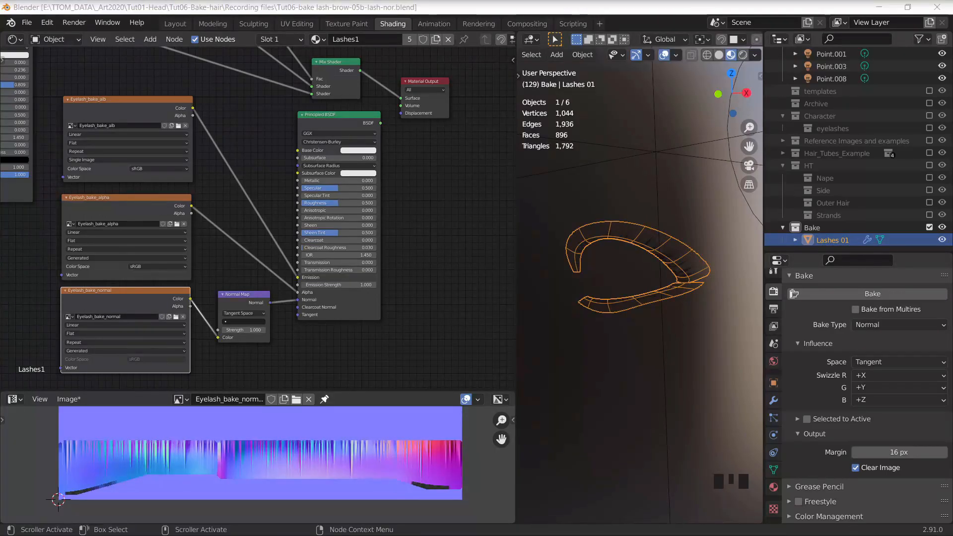
Save the baked Eyelash_bake_normal image to disk.
{"action": "left_click", "coordinate": [70, 399]}
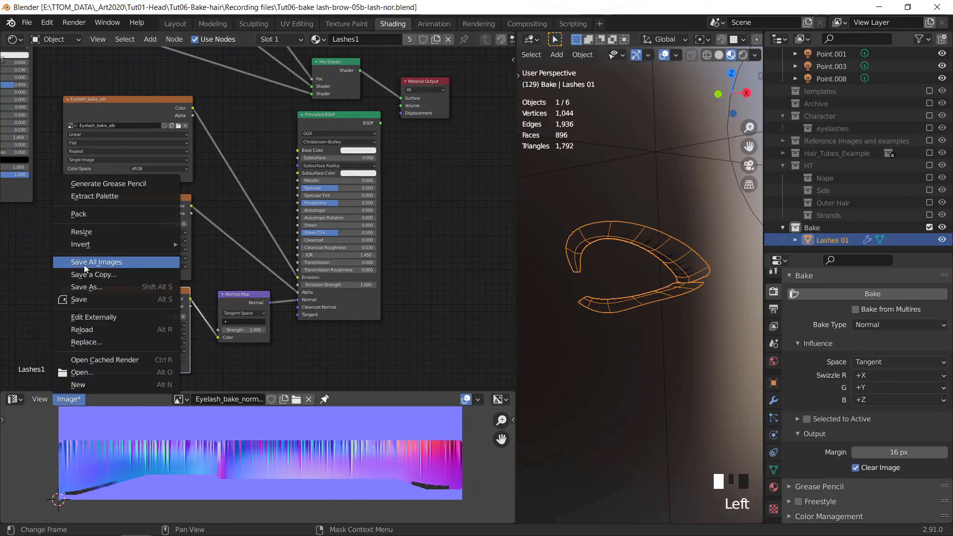
Save the baked Eyelash_bake_normal image and select the Eyelash_bake_alpha texture node.
{"action": "left_click", "coordinate": [93, 299]}
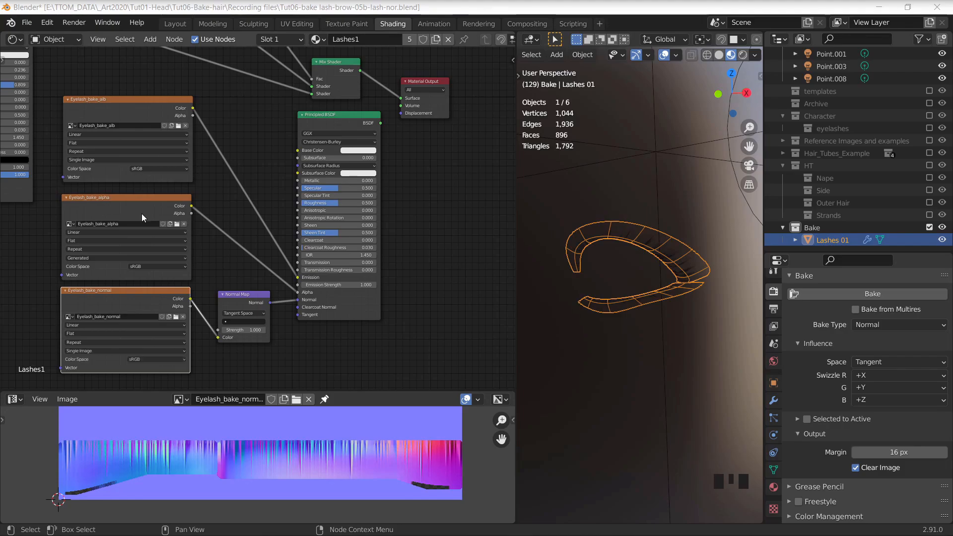
{"action": "left_click", "coordinate": [137, 198]}
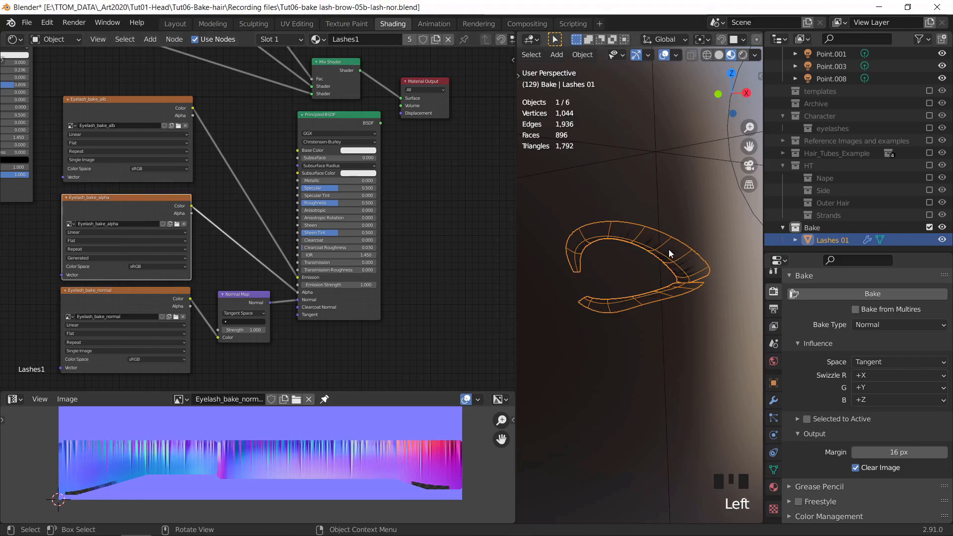
Disconnect the Color Combine mix from the procedural lash Principled BSDF's Base Color and set that colour to pure white.
{"action": "middle_click_drag", "start_coordinate": [415, 186], "coordinate": [527, 272]}
{"action": "middle_click_drag", "start_coordinate": [96, 318], "coordinate": [242, 354]}
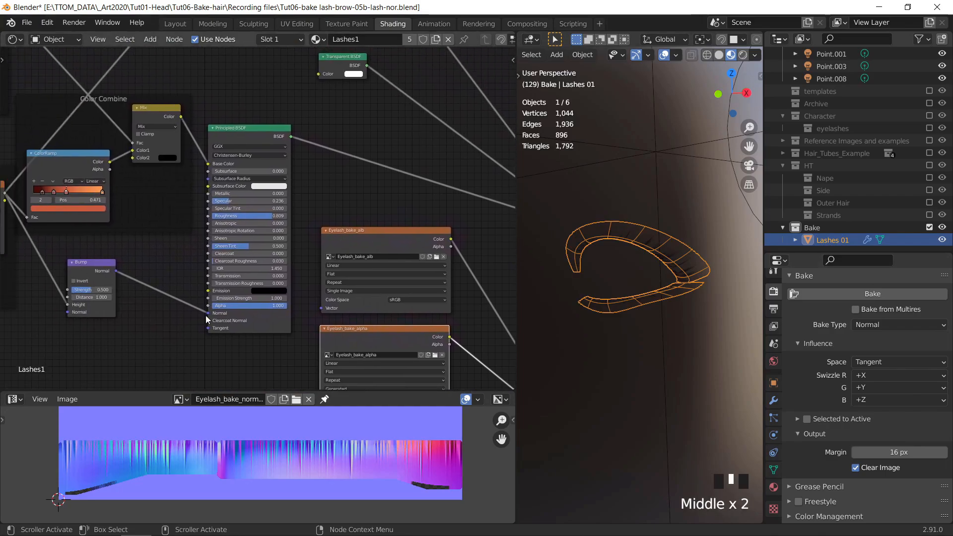
{"action": "middle_click_drag", "start_coordinate": [186, 284], "coordinate": [247, 248]}
{"action": "scroll", "coordinate": [204, 270], "scroll_direction": "up", "scroll_amount": 1}
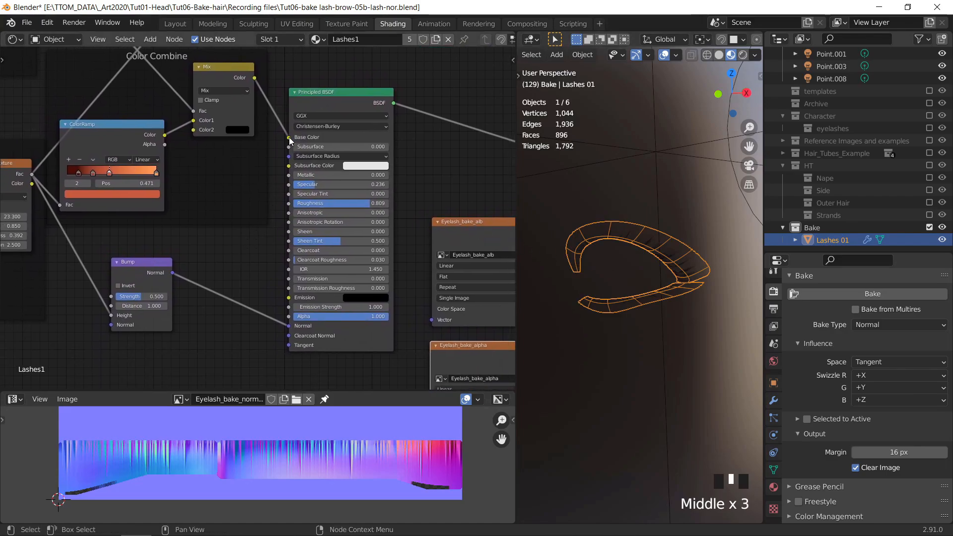
{"action": "left_click_drag", "start_coordinate": [289, 137], "coordinate": [281, 135]}
{"action": "left_click", "coordinate": [356, 138]}
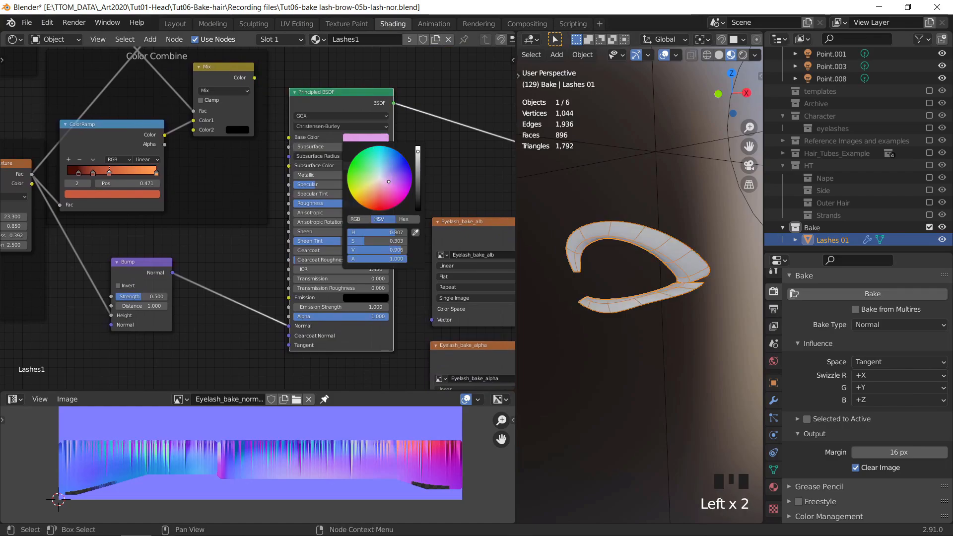
{"action": "left_click", "coordinate": [359, 137]}
{"action": "left_click_drag", "start_coordinate": [373, 242], "coordinate": [354, 242]}
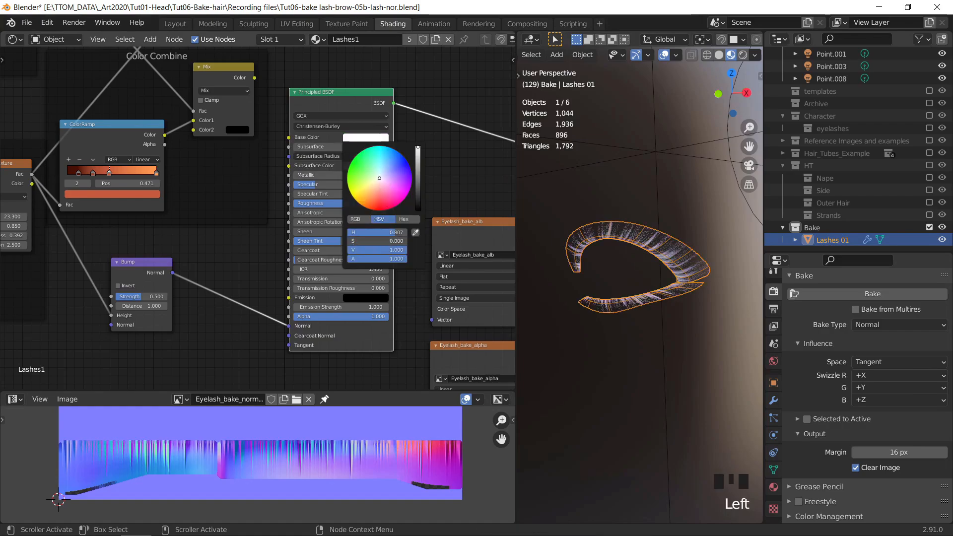
Set the Emission colour of the same Principled BSDF to full white with value 1.000.
{"action": "middle_click_drag", "start_coordinate": [242, 335], "coordinate": [227, 302]}
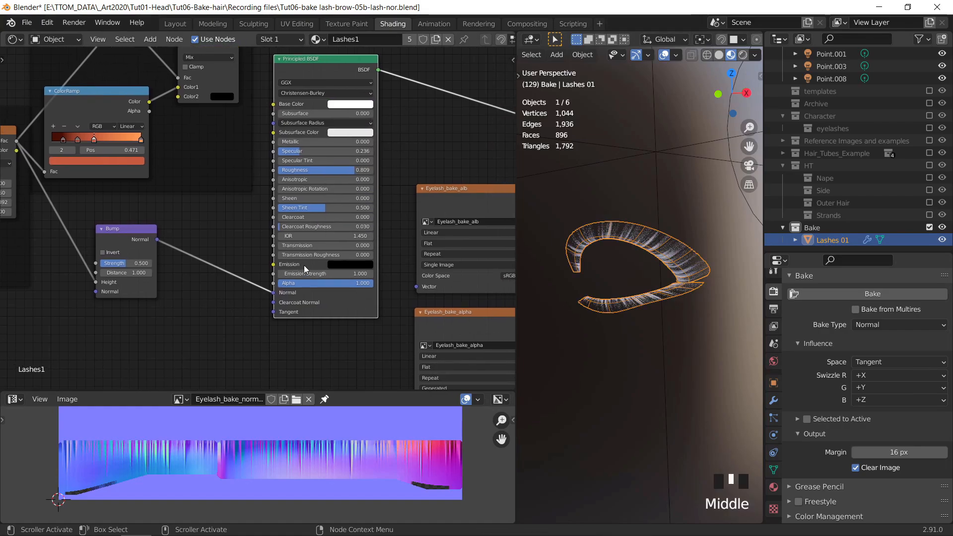
{"action": "left_click", "coordinate": [340, 265]}
{"action": "left_click_drag", "start_coordinate": [404, 156], "coordinate": [403, 141]}
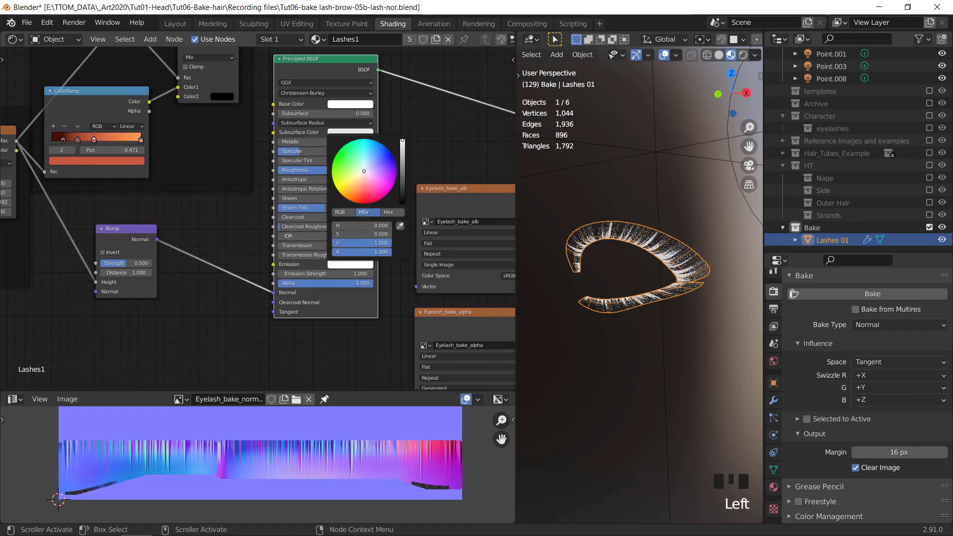
Hide the viewport overlays and examine the white lashes up close around the outer corner of the eye.
{"action": "scroll", "coordinate": [651, 285], "scroll_direction": "up", "scroll_amount": 3}
{"action": "middle_click_drag", "start_coordinate": [650, 285], "coordinate": [586, 289], "text": "shift"}
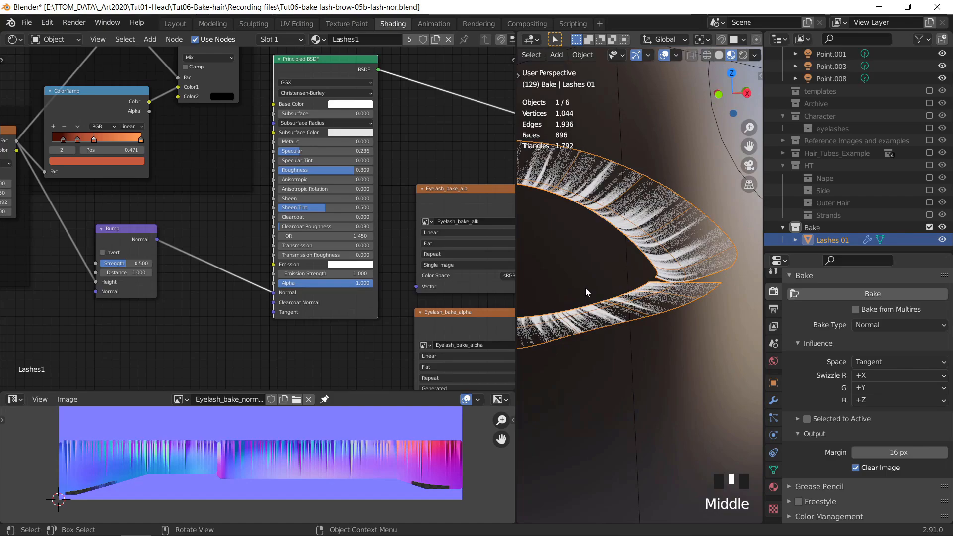
{"action": "scroll", "coordinate": [645, 252], "scroll_direction": "up", "scroll_amount": 3}
{"action": "key", "text": "shift+alt+z"}
{"action": "middle_click_drag", "start_coordinate": [622, 241], "coordinate": [611, 242]}
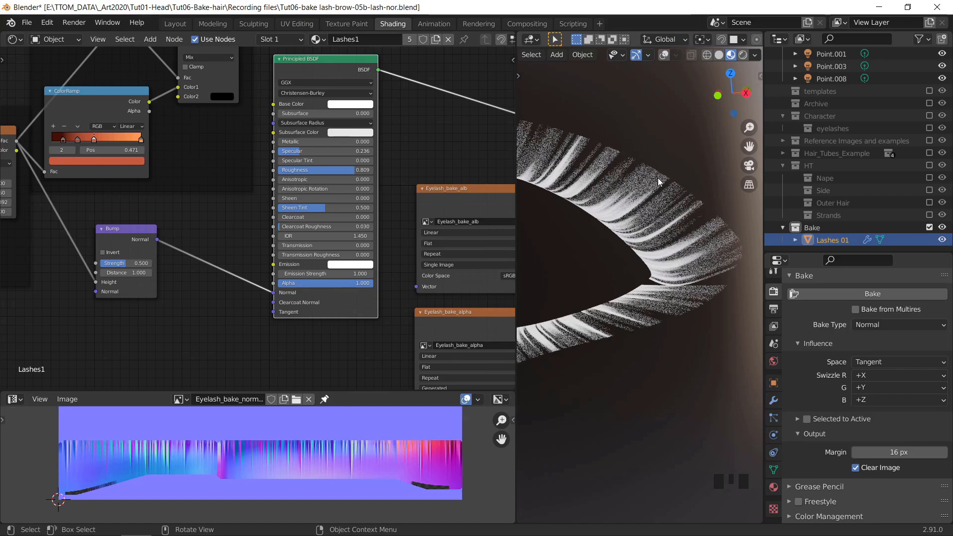
Shift the black and grey stops of the Transparency frame's final ColorRamp to sharpen the strands, with stop 1 at 0.209.
{"action": "scroll", "coordinate": [403, 139], "scroll_direction": "down", "scroll_amount": 3}
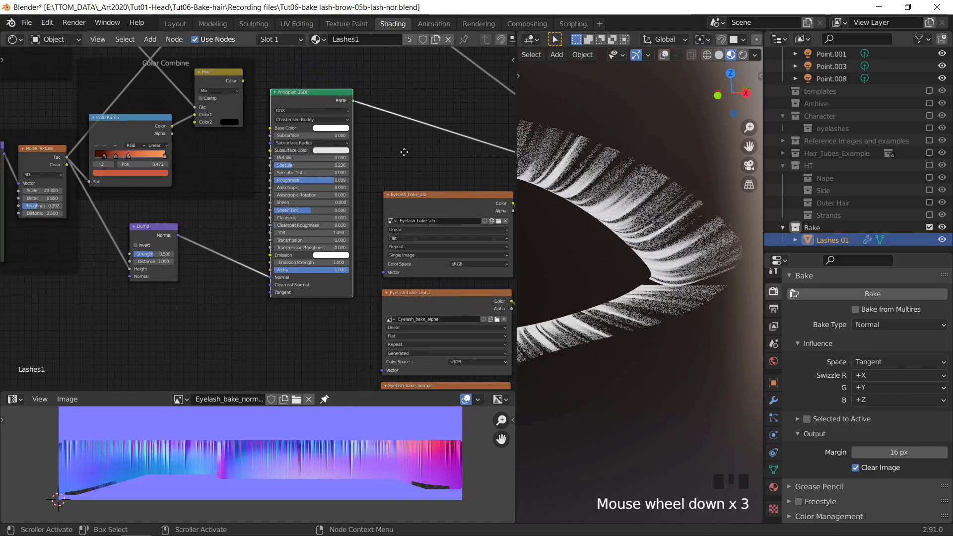
{"action": "middle_click_drag", "start_coordinate": [403, 144], "coordinate": [316, 231]}
{"action": "middle_click_drag", "start_coordinate": [382, 150], "coordinate": [383, 183]}
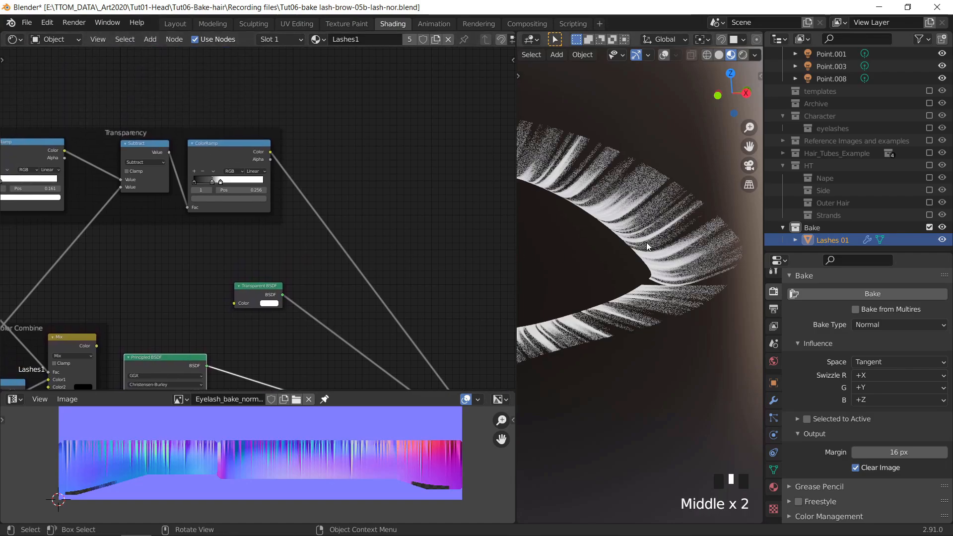
{"action": "scroll", "coordinate": [342, 153], "scroll_direction": "up", "scroll_amount": 2}
{"action": "middle_click_drag", "start_coordinate": [341, 157], "coordinate": [361, 156]}
{"action": "scroll", "coordinate": [372, 155], "scroll_direction": "up", "scroll_amount": 8}
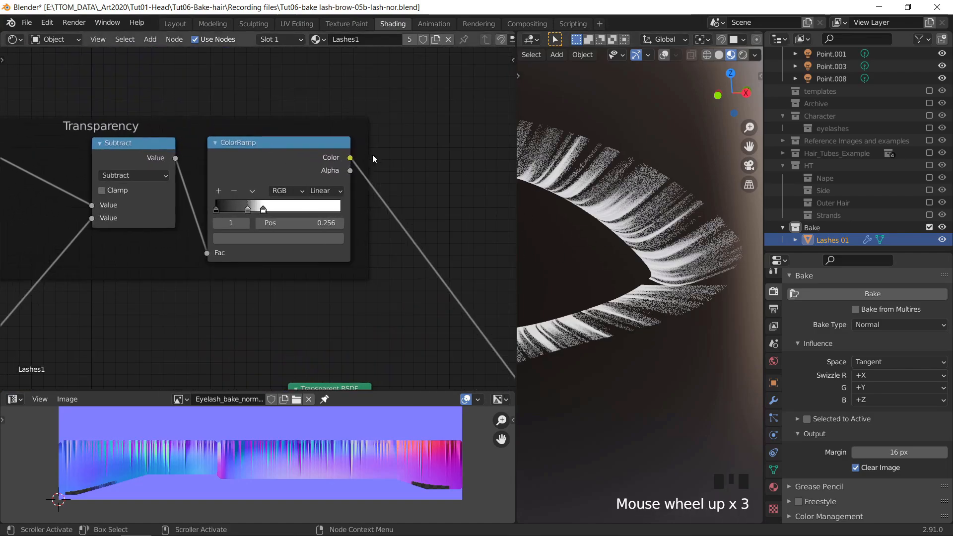
{"action": "left_click_drag", "start_coordinate": [200, 204], "coordinate": [233, 209]}
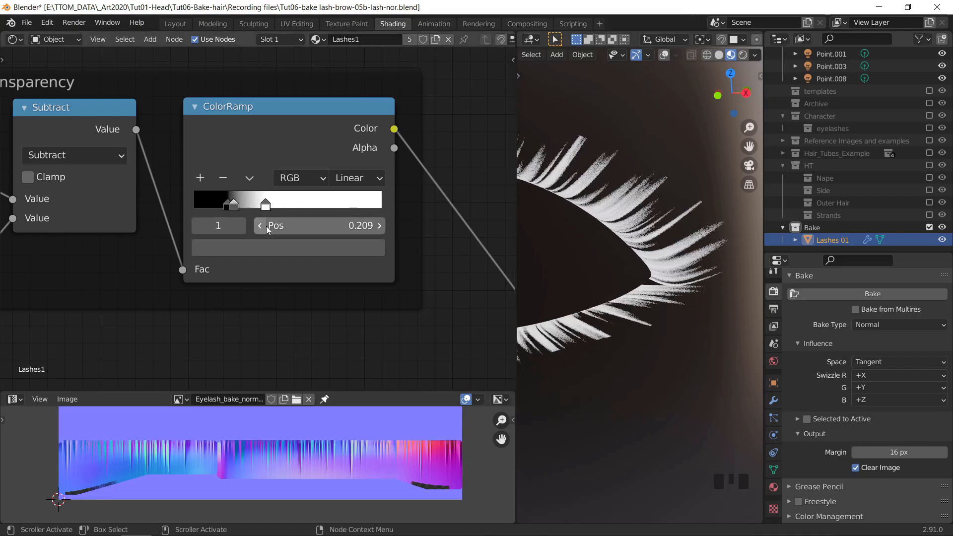
Make the Eyelash_bake_alpha texture node the active bake target and display the Eyelash_bake_alpha image in the image editor.
{"action": "scroll", "coordinate": [373, 317], "scroll_direction": "down", "scroll_amount": 15}
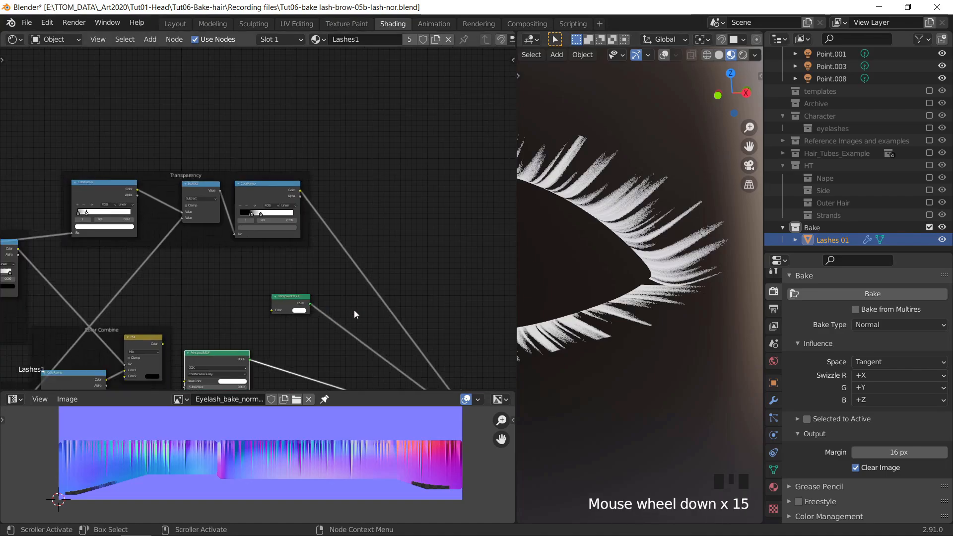
{"action": "middle_click_drag", "start_coordinate": [353, 309], "coordinate": [328, 147]}
{"action": "scroll", "coordinate": [333, 254], "scroll_direction": "down", "scroll_amount": 1}
{"action": "scroll", "coordinate": [221, 320], "scroll_direction": "down", "scroll_amount": 3}
{"action": "middle_click_drag", "start_coordinate": [222, 321], "coordinate": [151, 282]}
{"action": "scroll", "coordinate": [189, 296], "scroll_direction": "up", "scroll_amount": 4}
{"action": "scroll", "coordinate": [236, 188], "scroll_direction": "up", "scroll_amount": 2}
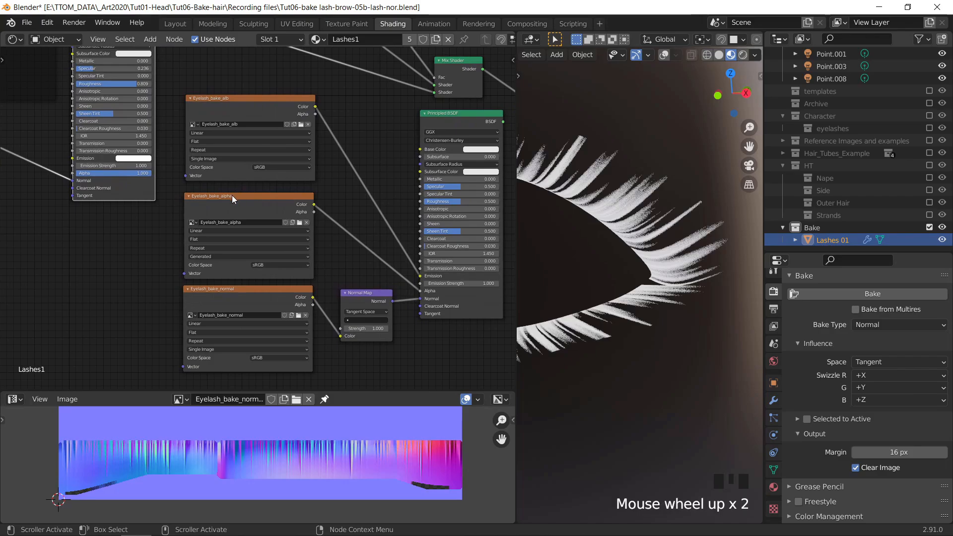
{"action": "left_click", "coordinate": [232, 196]}
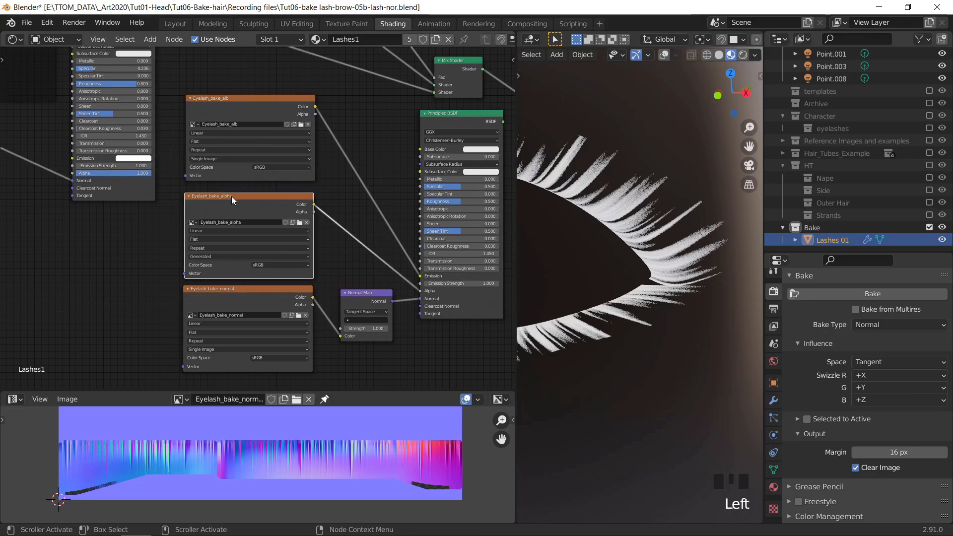
{"action": "left_click", "coordinate": [180, 399]}
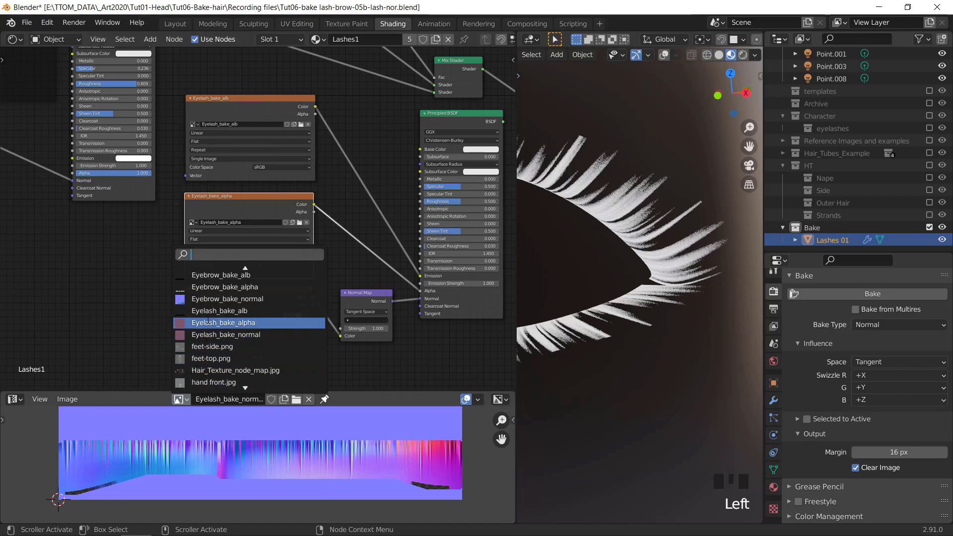
{"action": "left_click", "coordinate": [207, 321]}
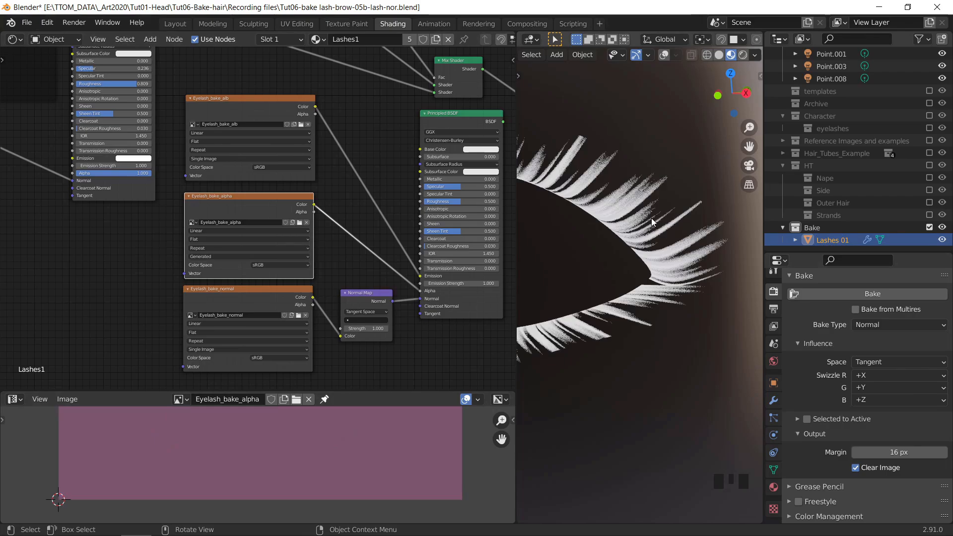
Show the viewport overlays again and bake the lashes as Combined with the Emit contribution enabled.
{"action": "key", "text": "shift+alt+z"}
{"action": "key", "text": "Left"}
{"action": "key", "text": "Left"}
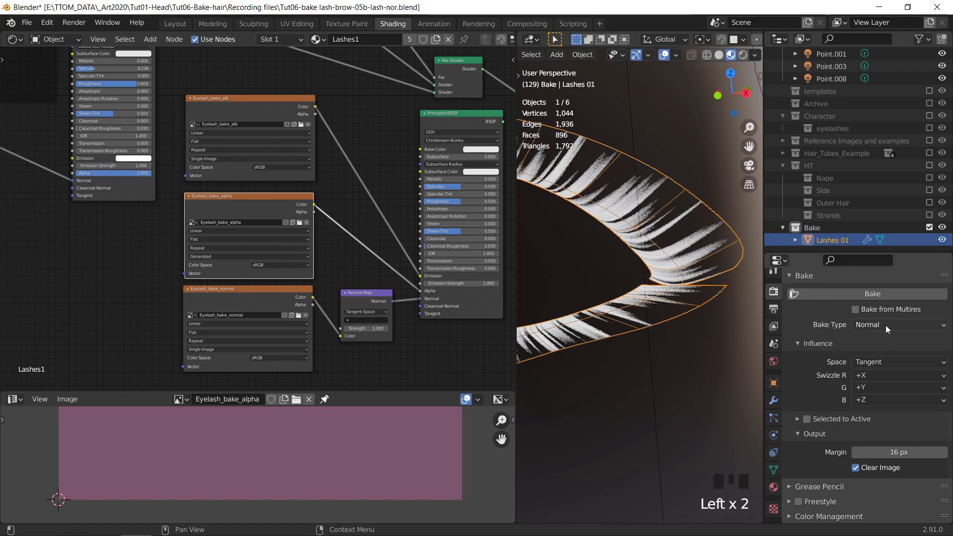
{"action": "left_click", "coordinate": [867, 326]}
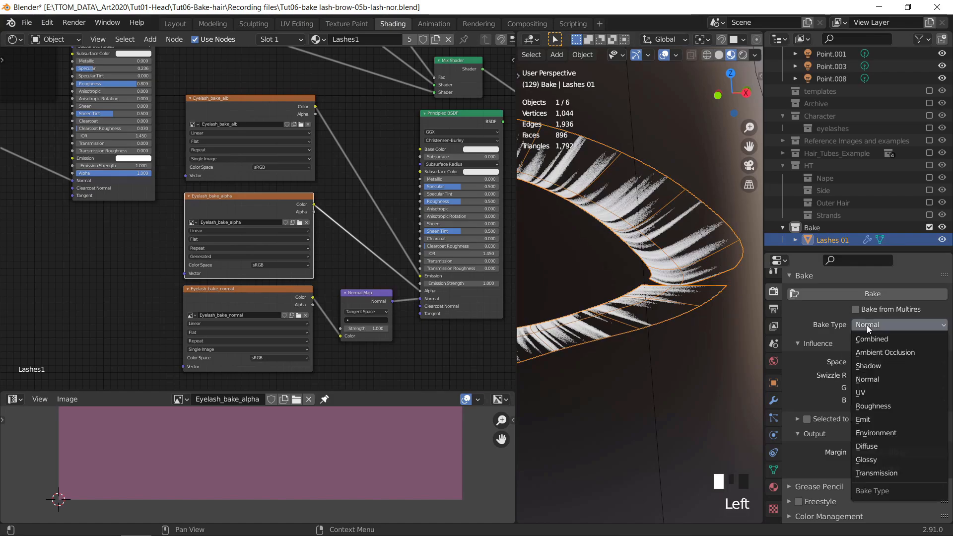
{"action": "left_click", "coordinate": [872, 339]}
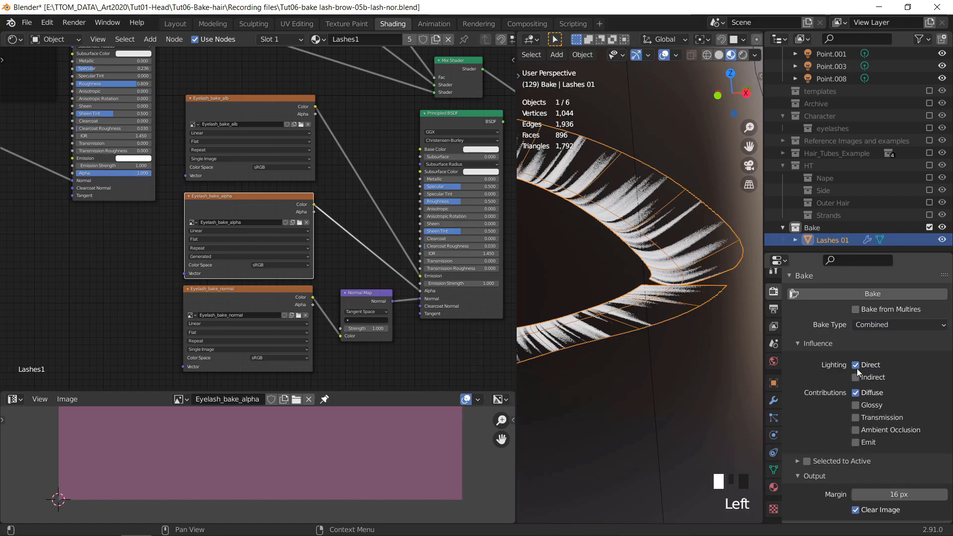
{"action": "left_click", "coordinate": [856, 443]}
{"action": "left_click", "coordinate": [873, 294]}
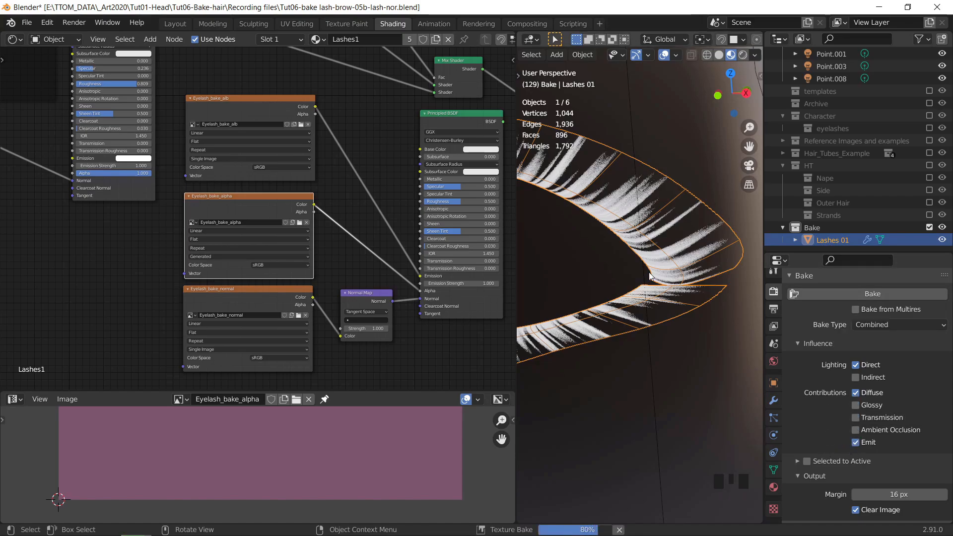
Save the baked Eyelash_bake_alpha image.
{"action": "scroll", "coordinate": [212, 468], "scroll_direction": "up", "scroll_amount": 2}
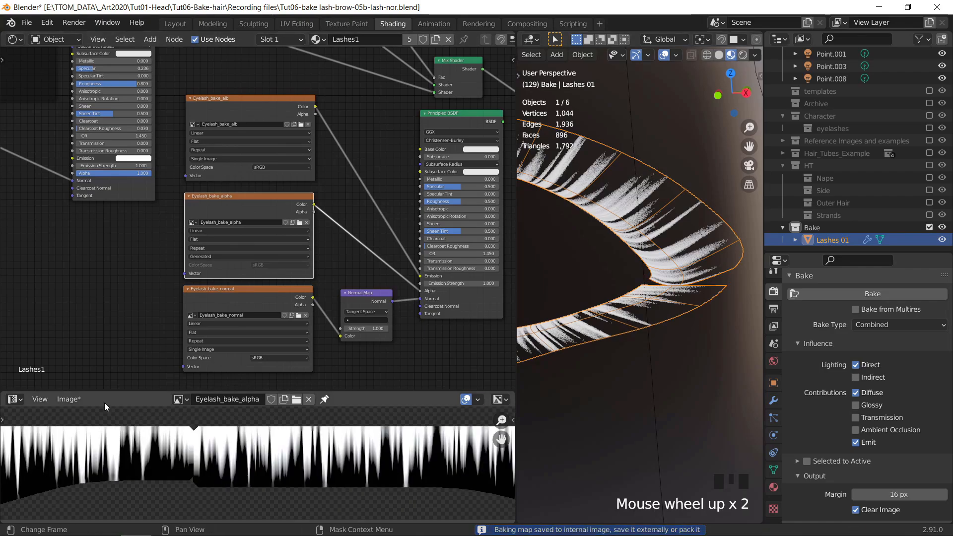
{"action": "left_click", "coordinate": [69, 400]}
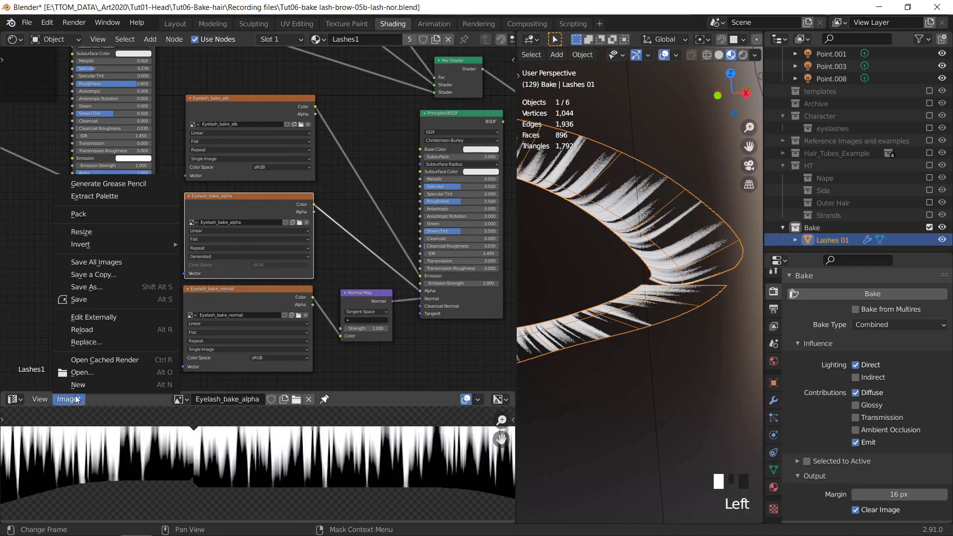
{"action": "left_click", "coordinate": [83, 300]}
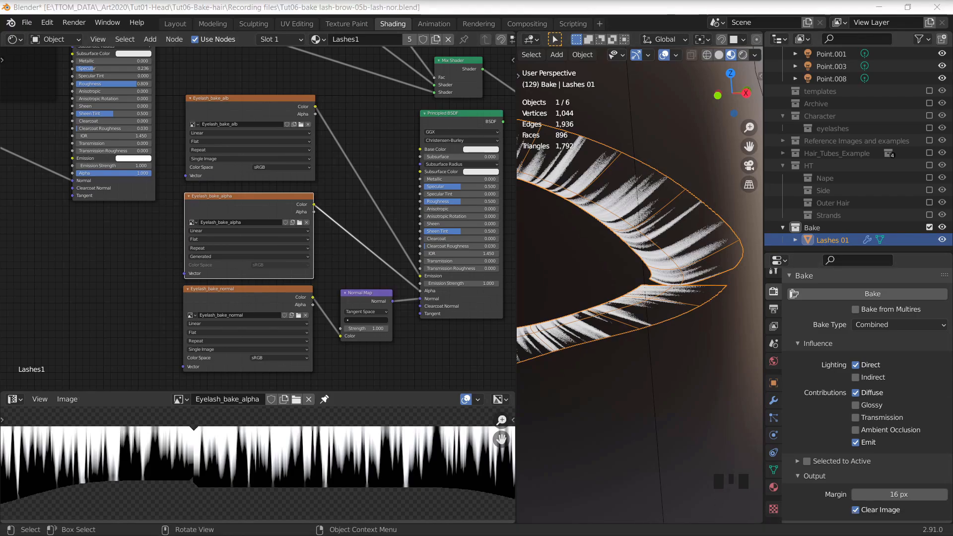
Reconnect the Color Combine mix to the procedural lash shader's Base Color and set its Emission colour to black.
{"action": "scroll", "coordinate": [368, 127], "scroll_direction": "down", "scroll_amount": 1}
{"action": "scroll", "coordinate": [162, 187], "scroll_direction": "up", "scroll_amount": 3}
{"action": "middle_click_drag", "start_coordinate": [162, 187], "coordinate": [181, 111]}
{"action": "left_click_drag", "start_coordinate": [182, 114], "coordinate": [209, 161]}
{"action": "left_click", "coordinate": [266, 289]}
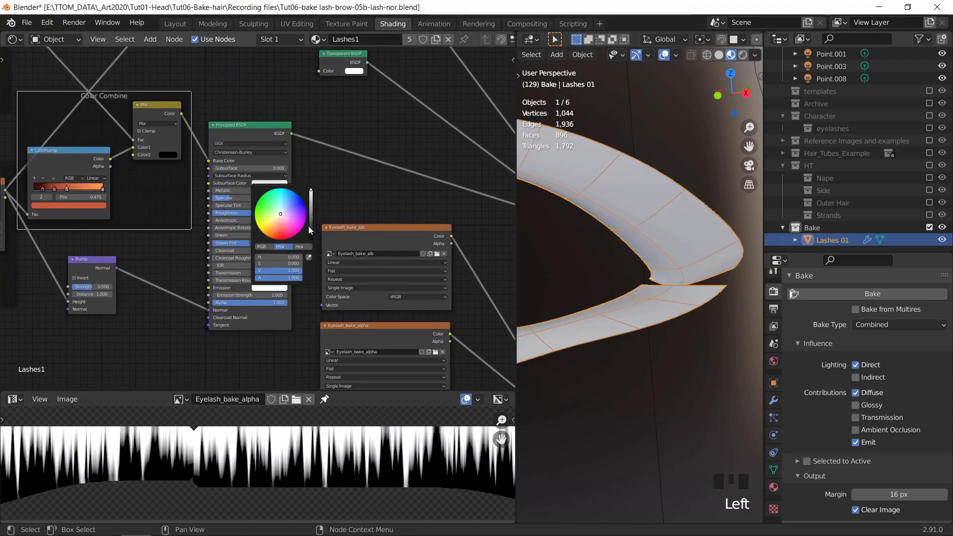
{"action": "left_click", "coordinate": [270, 288]}
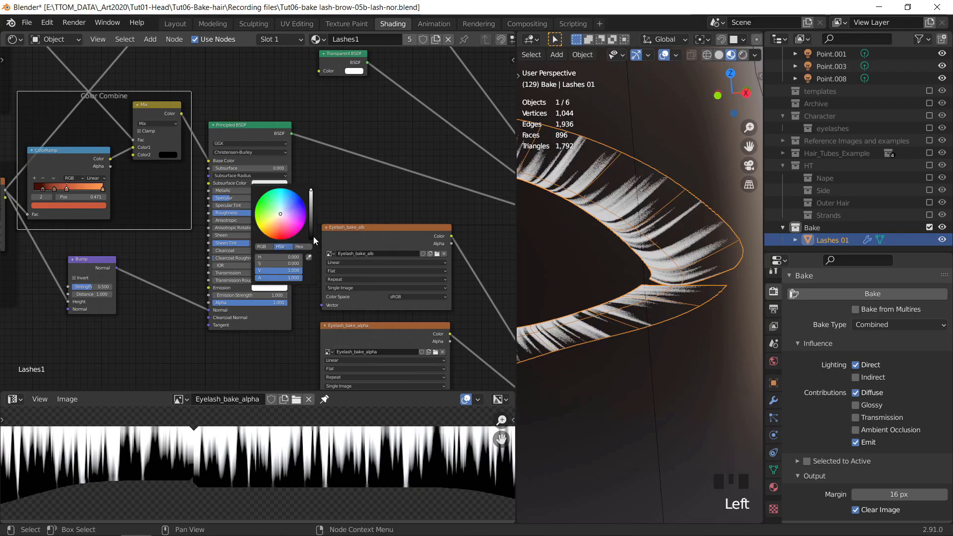
{"action": "left_click_drag", "start_coordinate": [311, 233], "coordinate": [312, 242]}
{"action": "middle_click_drag", "start_coordinate": [587, 248], "coordinate": [587, 234]}
Set the colour space of the Eyelash_bake_alpha texture node to Non-Color.
{"action": "middle_click_drag", "start_coordinate": [331, 206], "coordinate": [223, 166]}
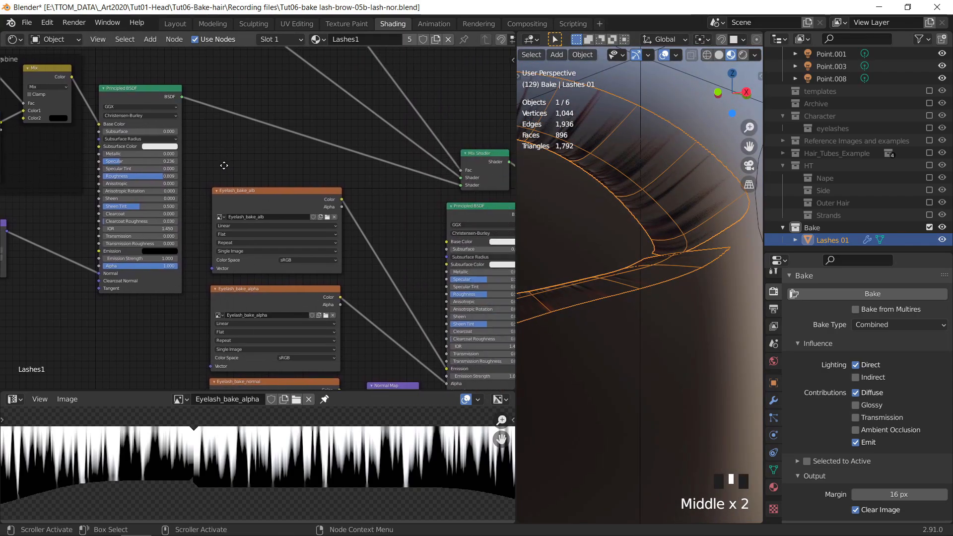
{"action": "scroll", "coordinate": [382, 223], "scroll_direction": "down", "scroll_amount": 3}
{"action": "middle_click_drag", "start_coordinate": [382, 223], "coordinate": [299, 181]}
{"action": "scroll", "coordinate": [225, 291], "scroll_direction": "up", "scroll_amount": 2}
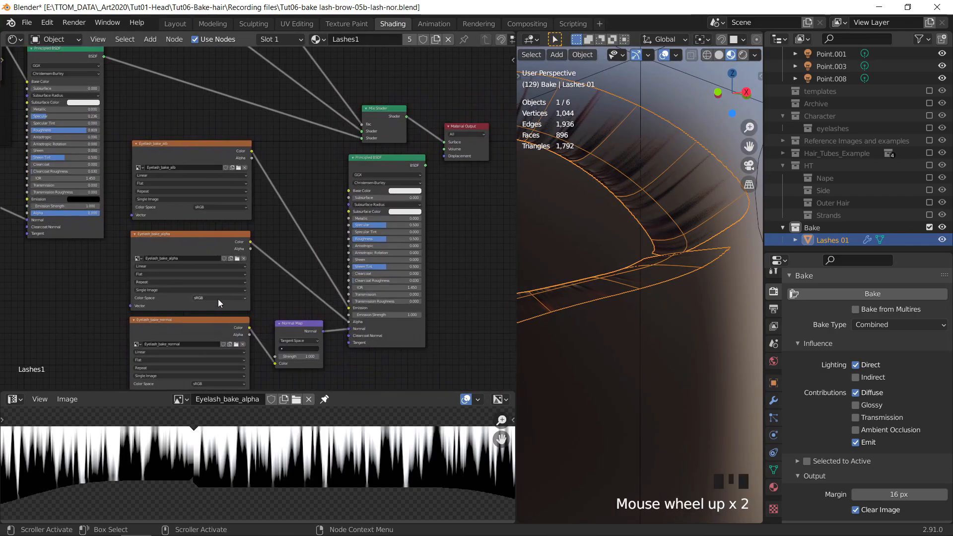
{"action": "left_click", "coordinate": [216, 298]}
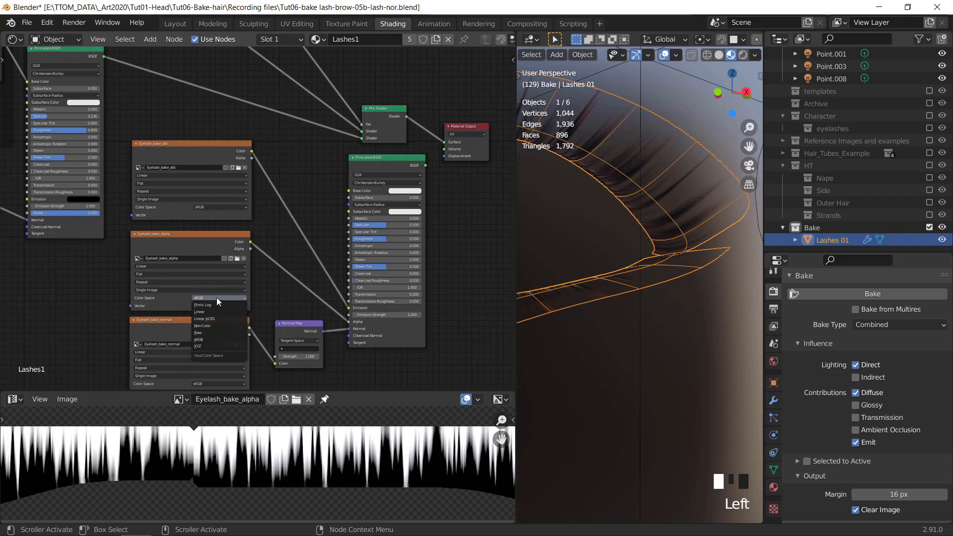
{"action": "left_click", "coordinate": [213, 323]}
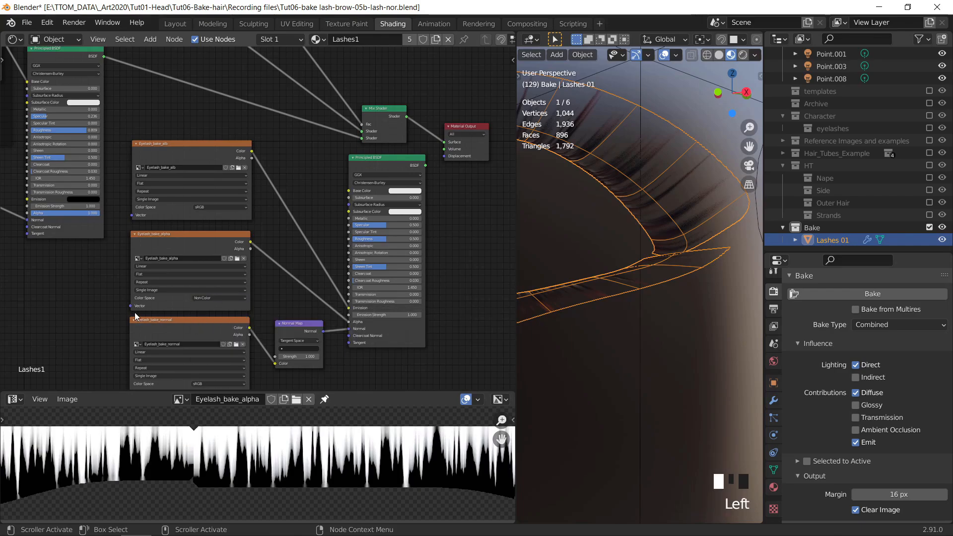
Set the colour space of the Eyelash_bake_normal texture node to Non-Color.
{"action": "middle_click_drag", "start_coordinate": [135, 312], "coordinate": [122, 303]}
{"action": "scroll", "coordinate": [226, 345], "scroll_direction": "up", "scroll_amount": 2}
{"action": "left_click", "coordinate": [225, 341]}
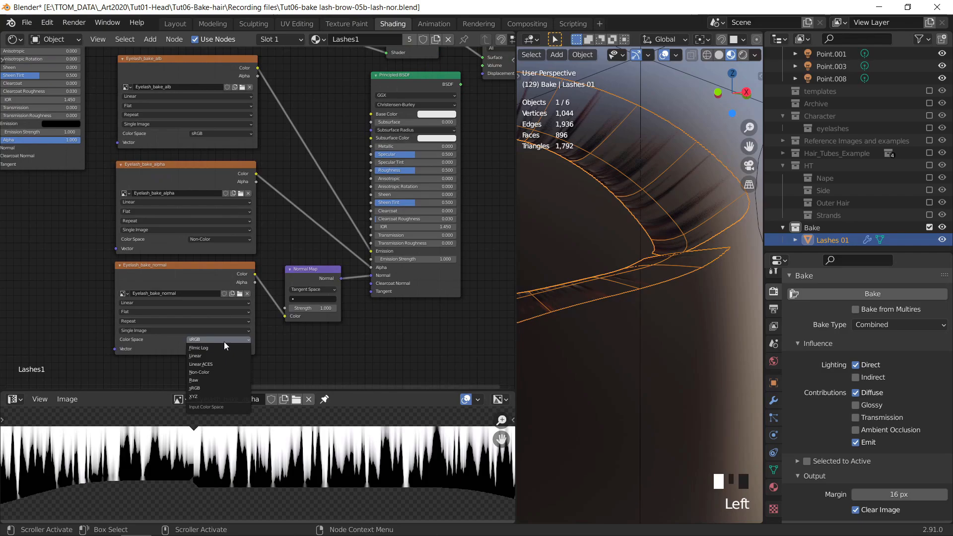
{"action": "left_click", "coordinate": [222, 373]}
Hide the viewport overlays and examine the procedural lash shading up close from the front.
{"action": "middle_click_drag", "start_coordinate": [323, 115], "coordinate": [258, 231]}
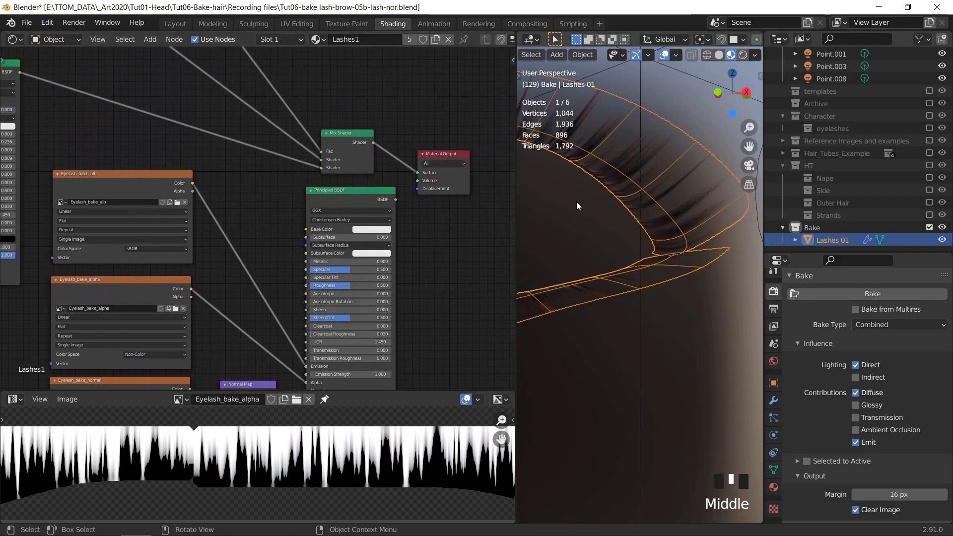
{"action": "key", "text": "shift+alt+z"}
{"action": "middle_click_drag", "start_coordinate": [571, 226], "coordinate": [614, 224]}
{"action": "scroll", "coordinate": [594, 225], "scroll_direction": "up", "scroll_amount": 2}
{"action": "scroll", "coordinate": [603, 223], "scroll_direction": "down", "scroll_amount": 1}
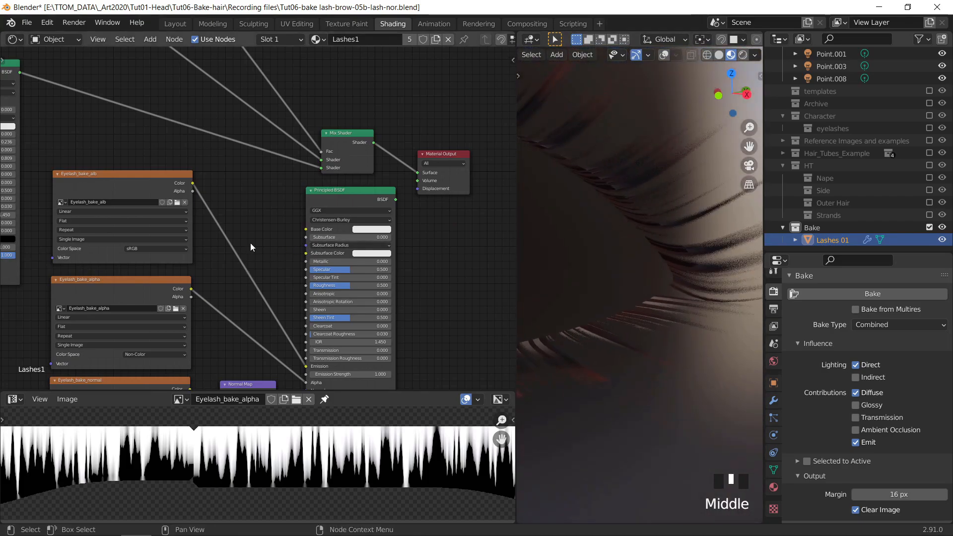
Set the baked-texture Principled BSDF's Specular to about 0.104 and its Roughness to 1.000.
{"action": "middle_click_drag", "start_coordinate": [251, 247], "coordinate": [256, 236]}
{"action": "scroll", "coordinate": [334, 259], "scroll_direction": "up", "scroll_amount": 1}
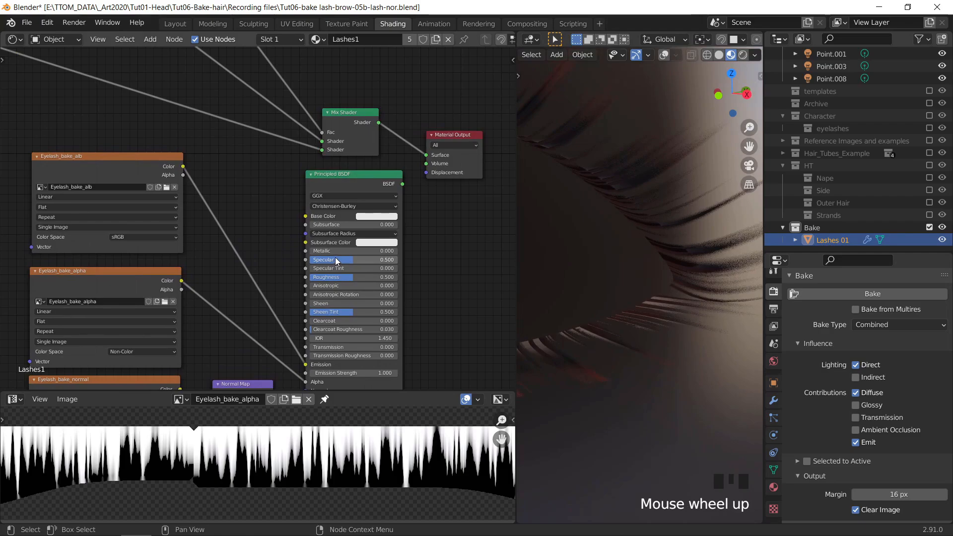
{"action": "left_click_drag", "start_coordinate": [336, 259], "coordinate": [398, 278]}
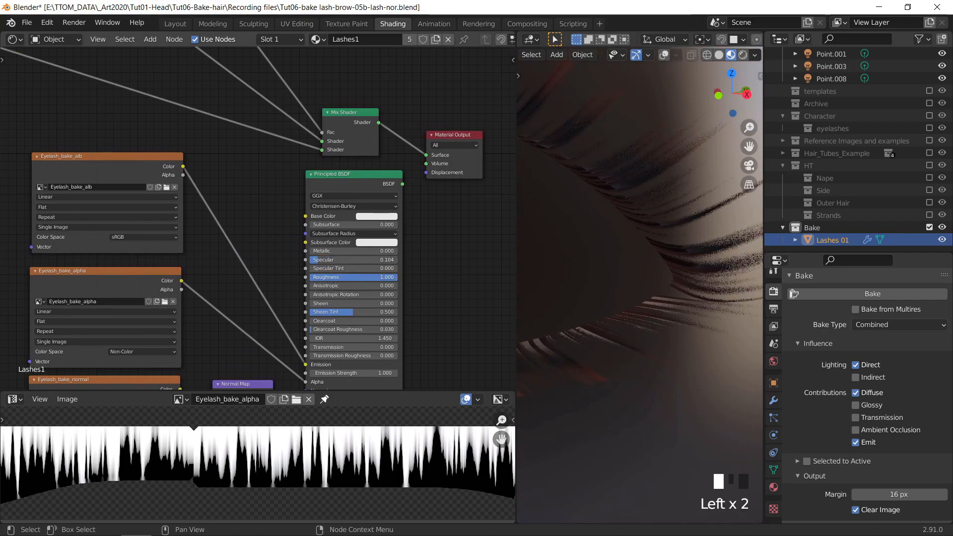
{"action": "middle_click_drag", "start_coordinate": [275, 201], "coordinate": [275, 237]}
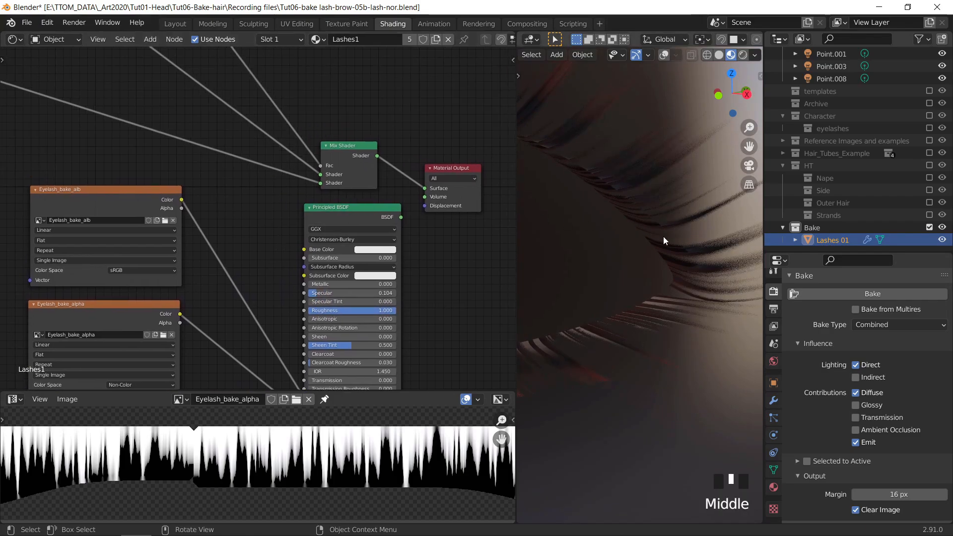
{"action": "middle_click_drag", "start_coordinate": [663, 237], "coordinate": [646, 214]}
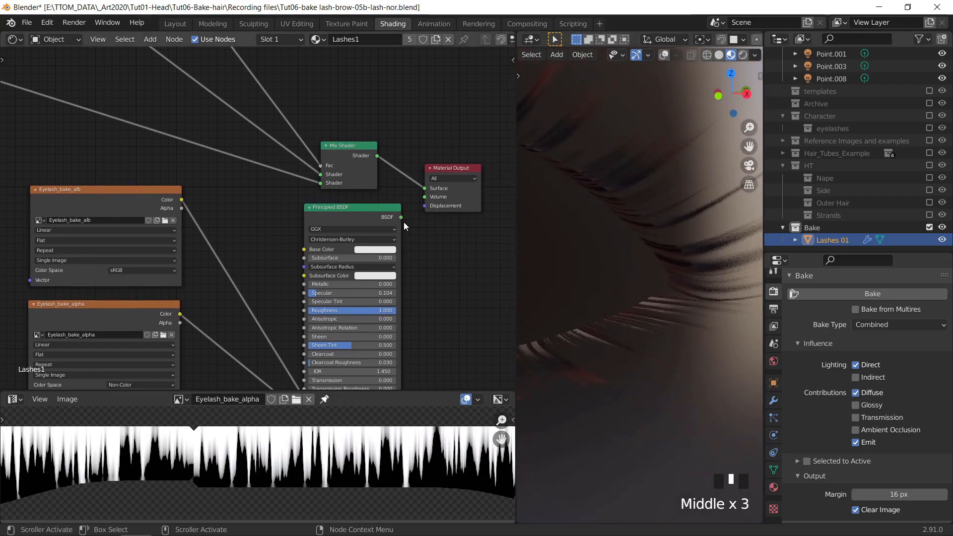
Connect the baked-texture Principled BSDF to the Material Output's Surface and set its Base Color to black.
{"action": "left_click_drag", "start_coordinate": [402, 217], "coordinate": [425, 188]}
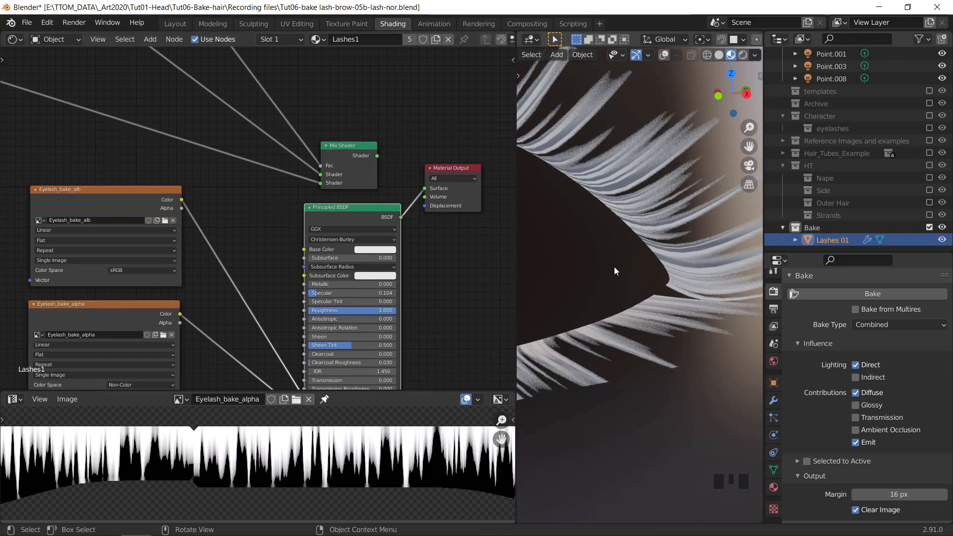
{"action": "scroll", "coordinate": [429, 283], "scroll_direction": "down", "scroll_amount": 2}
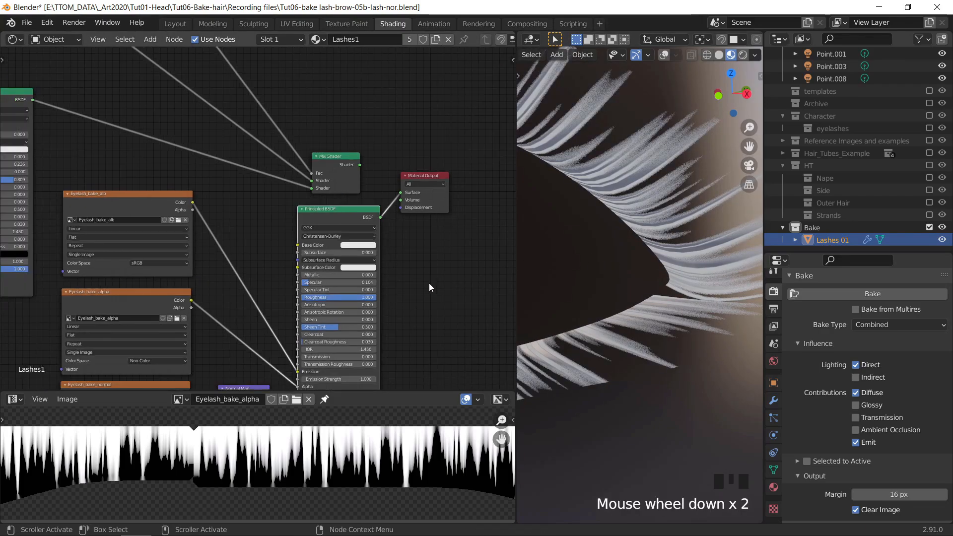
{"action": "middle_click_drag", "start_coordinate": [430, 288], "coordinate": [413, 204]}
{"action": "left_click", "coordinate": [341, 163]}
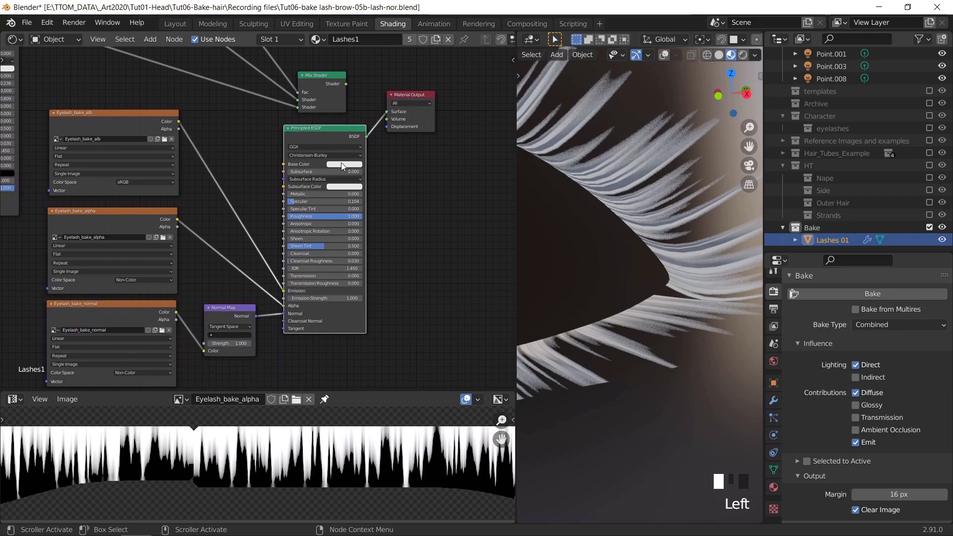
{"action": "left_click_drag", "start_coordinate": [386, 99], "coordinate": [386, 119]}
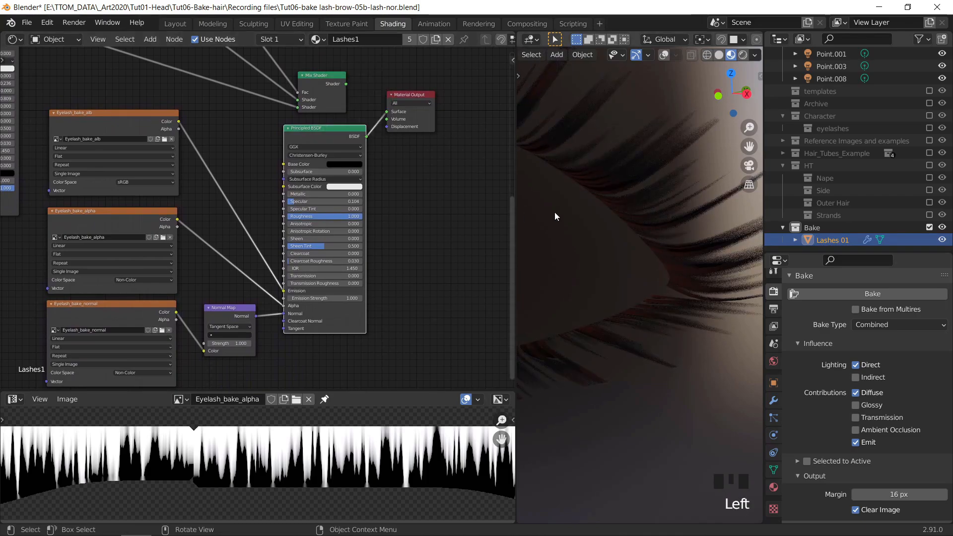
{"action": "middle_click_drag", "start_coordinate": [571, 254], "coordinate": [583, 254]}
{"action": "scroll", "coordinate": [585, 251], "scroll_direction": "down", "scroll_amount": 2}
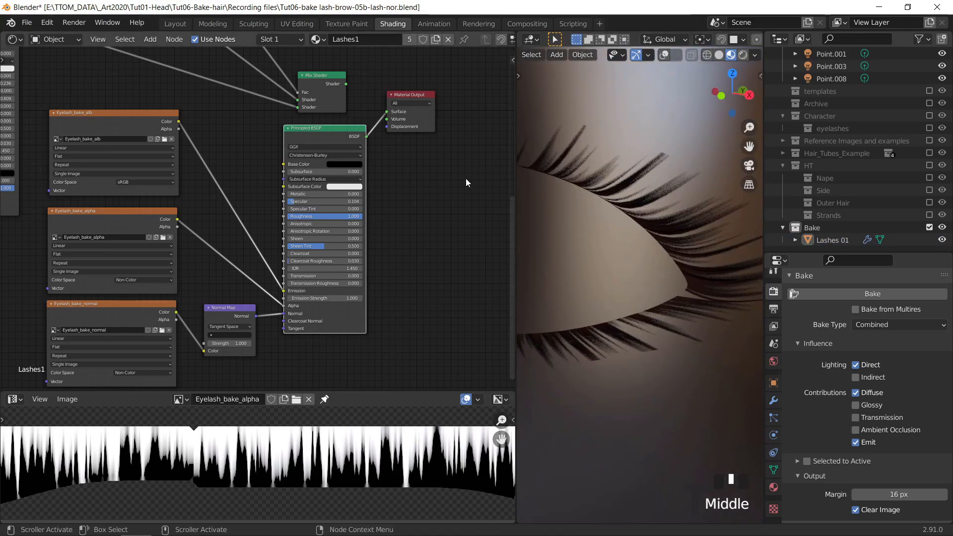
Compare the procedural and baked lashes by feeding the Material Output from the Mix Shader and again from the baked-texture Principled BSDF.
{"action": "scroll", "coordinate": [416, 219], "scroll_direction": "up", "scroll_amount": 2}
{"action": "middle_click_drag", "start_coordinate": [416, 220], "coordinate": [436, 230]}
{"action": "scroll", "coordinate": [383, 199], "scroll_direction": "up", "scroll_amount": 2}
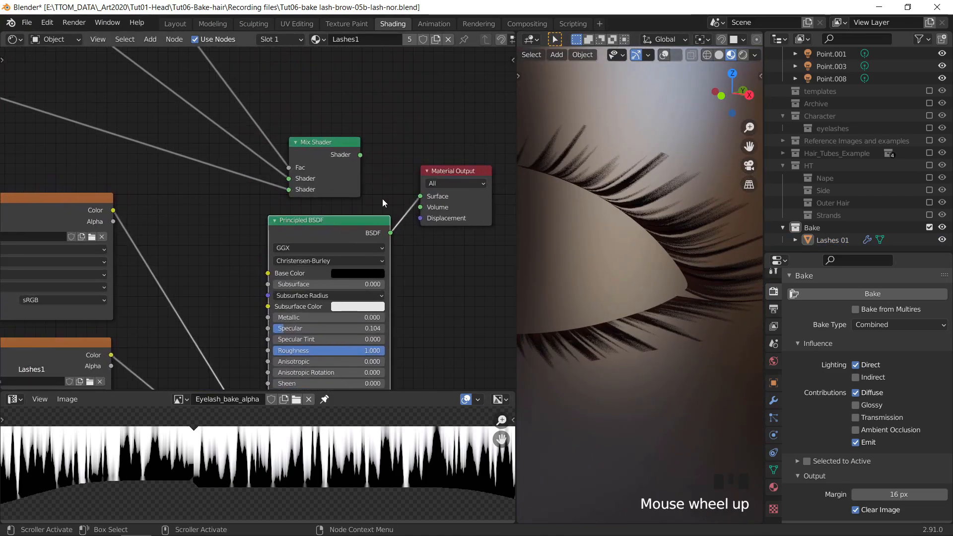
{"action": "left_click", "coordinate": [361, 154]}
{"action": "left_click_drag", "start_coordinate": [361, 153], "coordinate": [420, 197]}
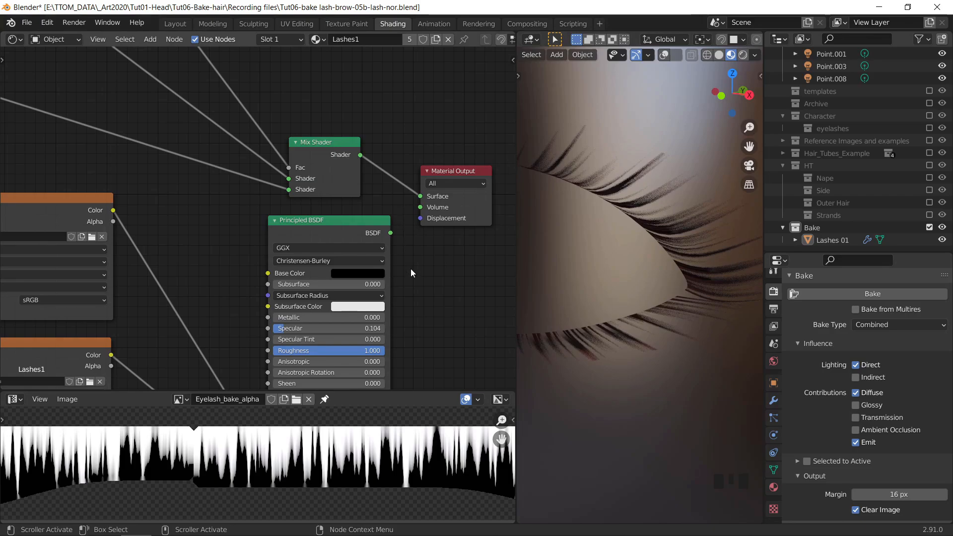
{"action": "left_click_drag", "start_coordinate": [395, 235], "coordinate": [421, 196]}
{"action": "scroll", "coordinate": [589, 261], "scroll_direction": "down", "scroll_amount": 2}
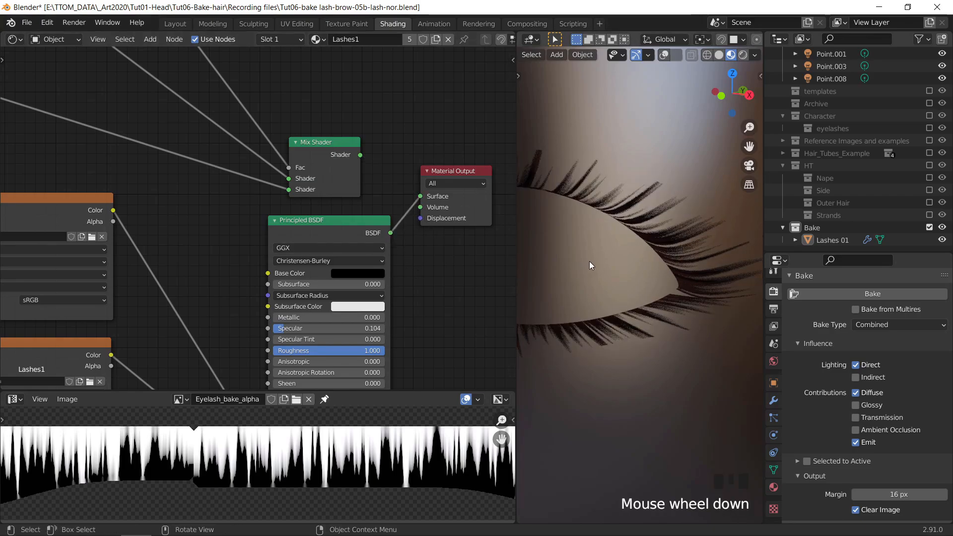
{"action": "scroll", "coordinate": [589, 263], "scroll_direction": "down", "scroll_amount": 2}
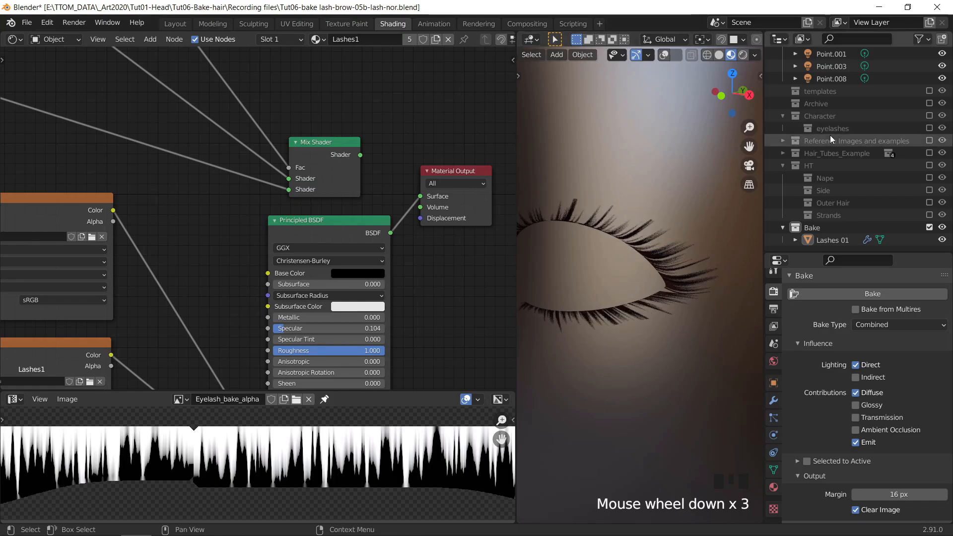
Enable the Character collection to examine the lashes on the face, and disable the collection again.
{"action": "left_click", "coordinate": [930, 116]}
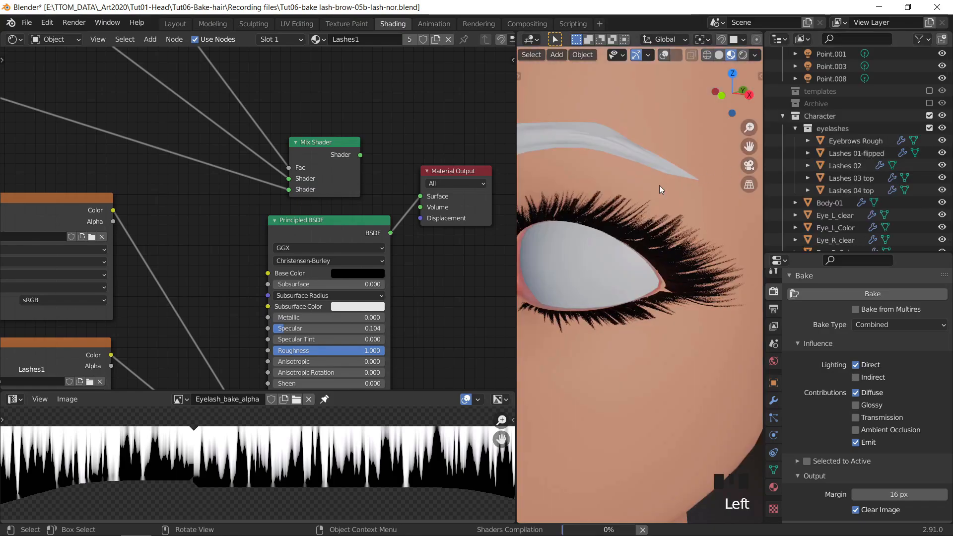
{"action": "scroll", "coordinate": [657, 186], "scroll_direction": "down", "scroll_amount": 6}
{"action": "middle_click_drag", "start_coordinate": [652, 232], "coordinate": [673, 229]}
{"action": "scroll", "coordinate": [693, 225], "scroll_direction": "up", "scroll_amount": 3}
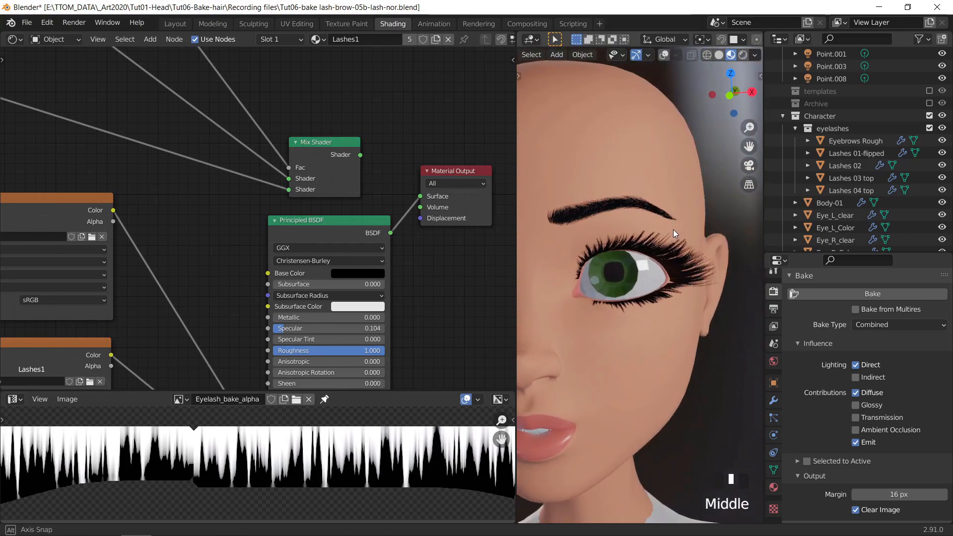
{"action": "scroll", "coordinate": [673, 230], "scroll_direction": "up", "scroll_amount": 1}
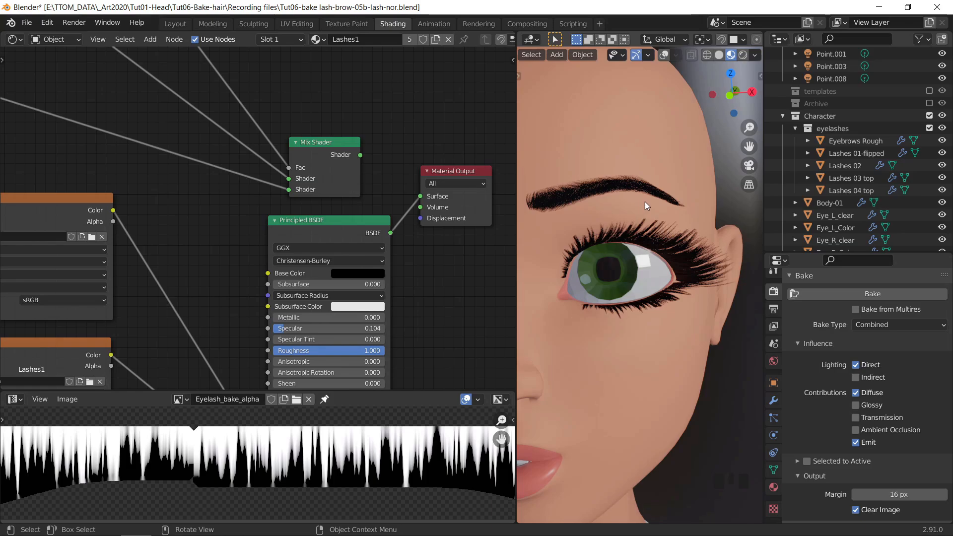
{"action": "left_click", "coordinate": [930, 116]}
{"action": "middle_click_drag", "start_coordinate": [645, 234], "coordinate": [510, 256]}
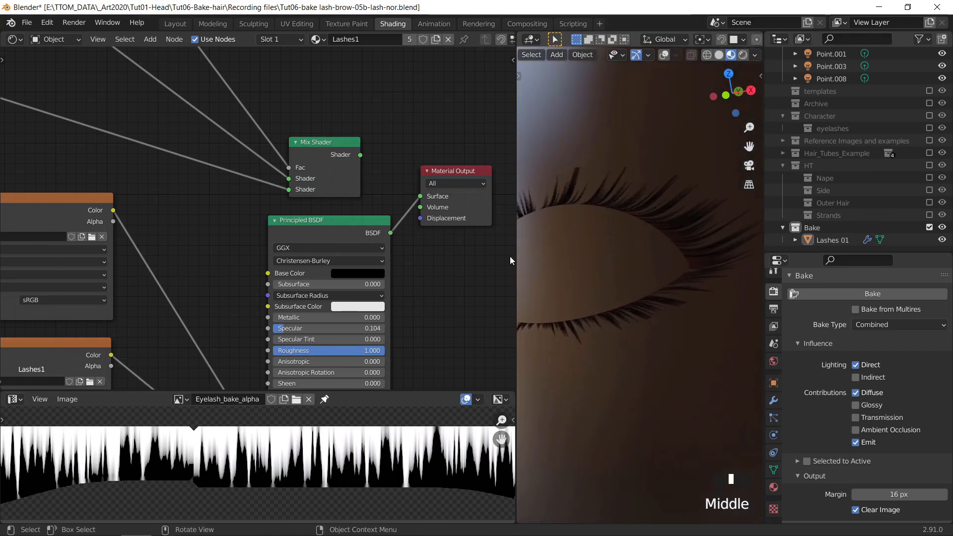
Set the procedural lash shader's Emission colour to white and connect the Mix Shader to the Material Output's Surface.
{"action": "scroll", "coordinate": [199, 266], "scroll_direction": "down", "scroll_amount": 10}
{"action": "middle_click_drag", "start_coordinate": [182, 263], "coordinate": [244, 279]}
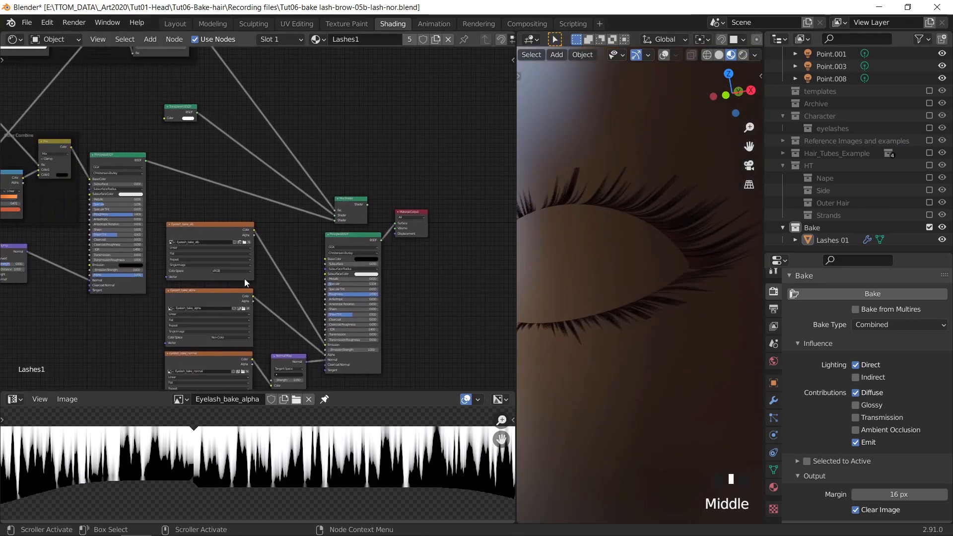
{"action": "middle_click", "coordinate": [260, 209]}
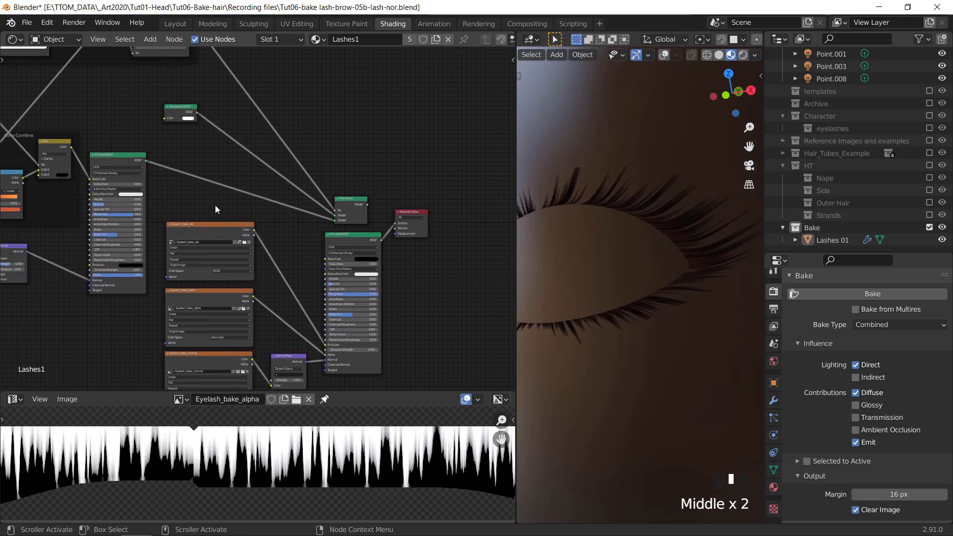
{"action": "scroll", "coordinate": [184, 274], "scroll_direction": "up", "scroll_amount": 7}
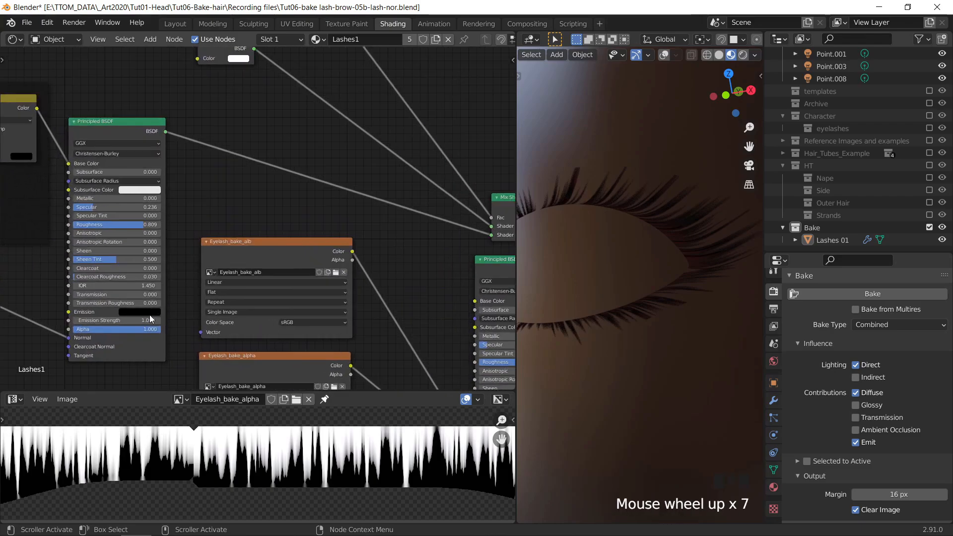
{"action": "left_click", "coordinate": [150, 315]}
{"action": "left_click_drag", "start_coordinate": [189, 229], "coordinate": [189, 198]}
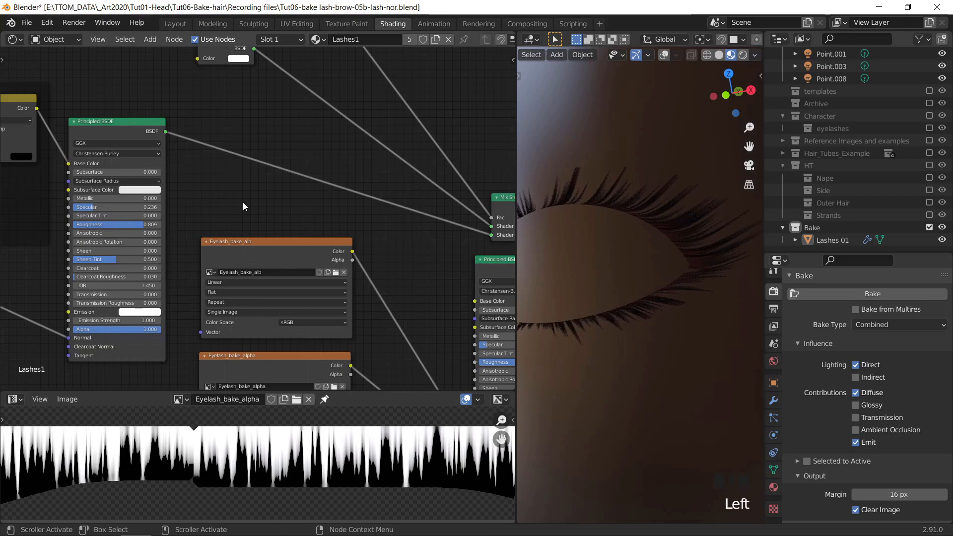
{"action": "middle_click_drag", "start_coordinate": [361, 215], "coordinate": [139, 213]}
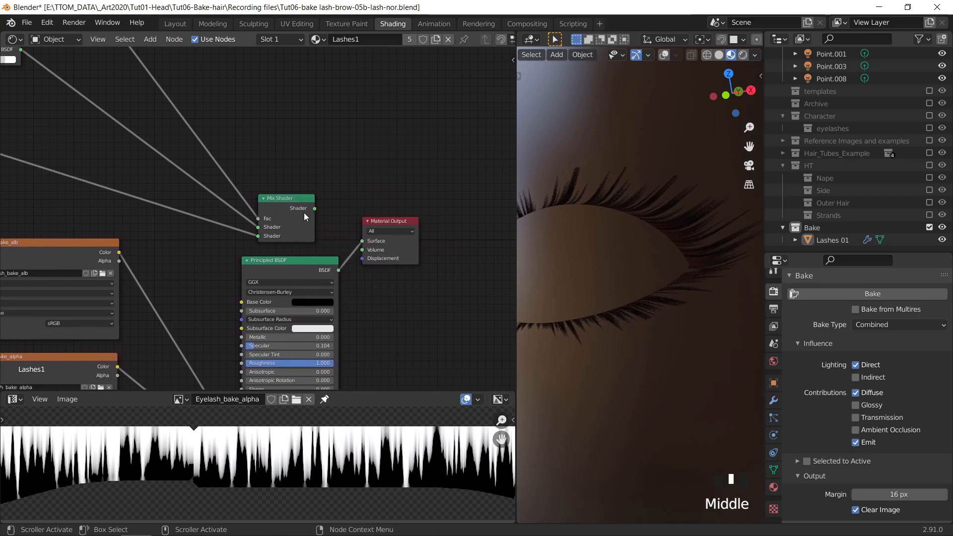
{"action": "left_click_drag", "start_coordinate": [315, 209], "coordinate": [362, 241]}
Disconnect the Color Combine mix from the procedural lash shader's Base Color.
{"action": "middle_click_drag", "start_coordinate": [144, 230], "coordinate": [387, 236]}
{"action": "middle_click_drag", "start_coordinate": [230, 217], "coordinate": [271, 221]}
{"action": "scroll", "coordinate": [269, 211], "scroll_direction": "up", "scroll_amount": 2}
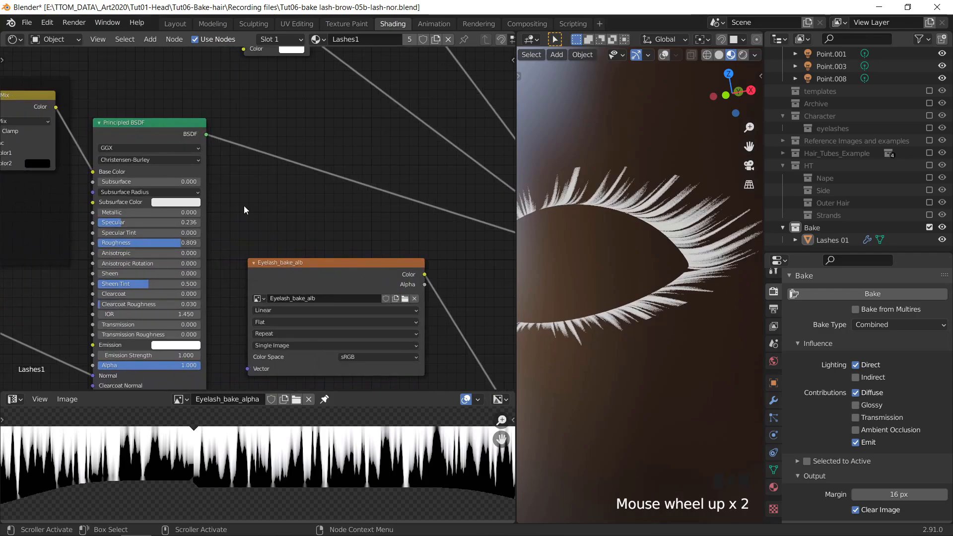
{"action": "left_click_drag", "start_coordinate": [92, 172], "coordinate": [77, 164]}
{"action": "scroll", "coordinate": [298, 141], "scroll_direction": "down", "scroll_amount": 3}
{"action": "middle_click_drag", "start_coordinate": [299, 141], "coordinate": [295, 248]}
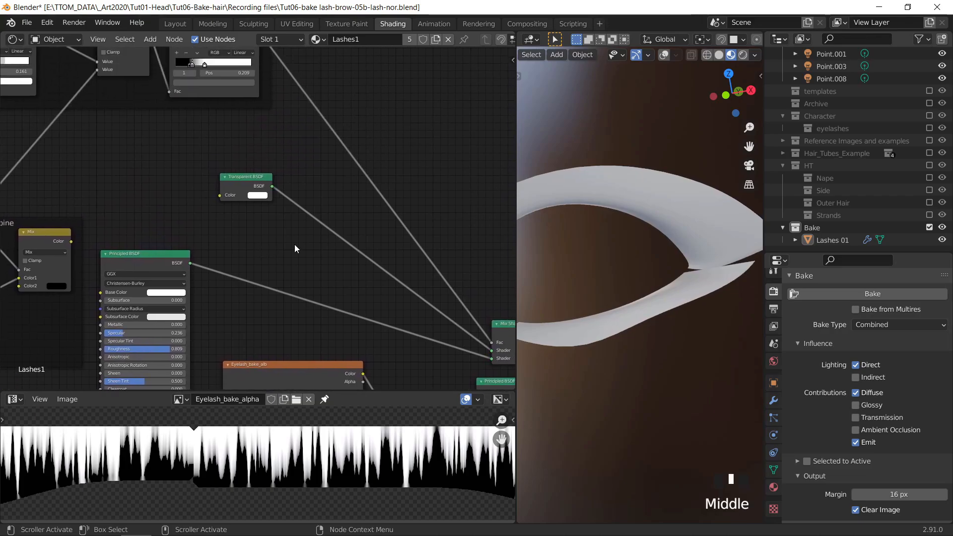
{"action": "middle_click_drag", "start_coordinate": [295, 121], "coordinate": [299, 135]}
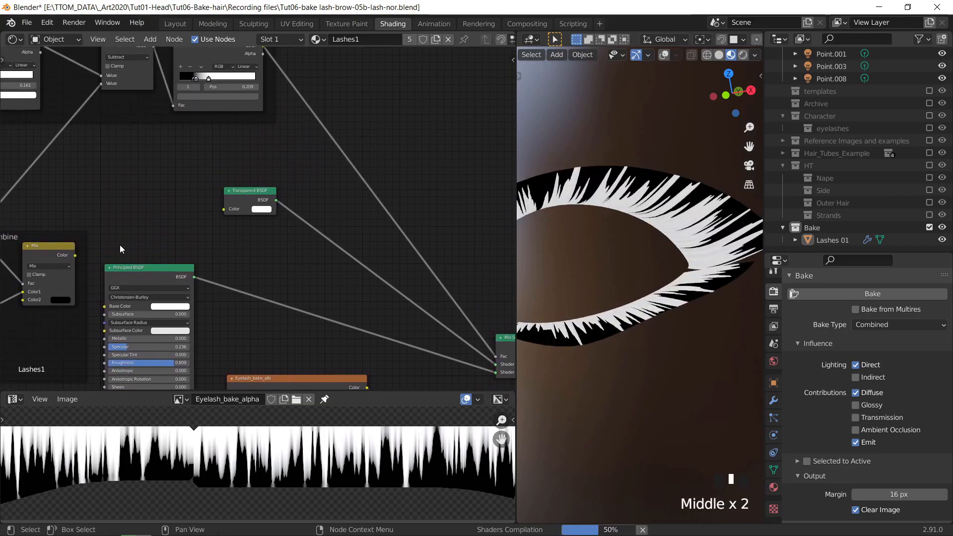
{"action": "scroll", "coordinate": [645, 245], "scroll_direction": "up", "scroll_amount": 2}
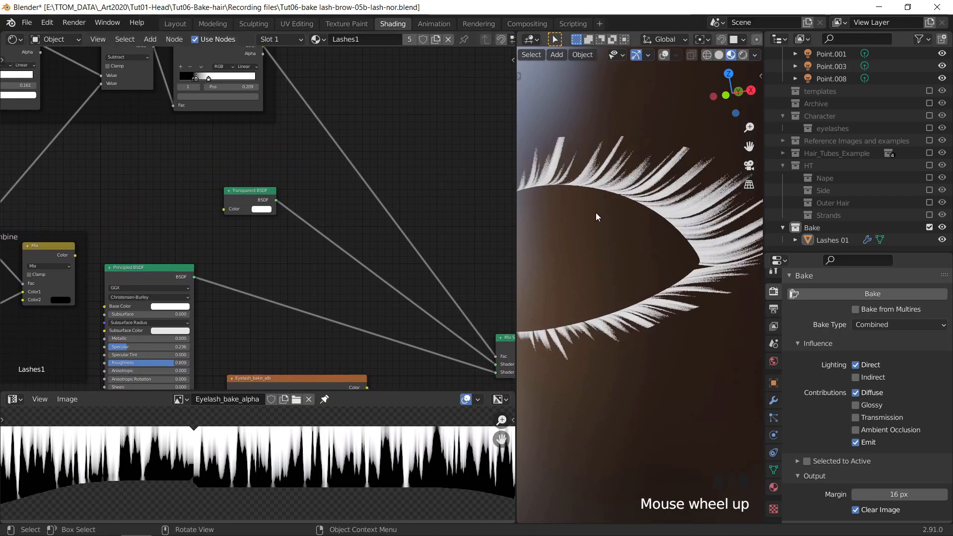
Thin the lashes by moving the black stop of the colour ramp feeding the Mix Shader's Fac to position 0.264.
{"action": "middle_click_drag", "start_coordinate": [342, 122], "coordinate": [369, 206]}
{"action": "scroll", "coordinate": [365, 172], "scroll_direction": "up", "scroll_amount": 3}
{"action": "scroll", "coordinate": [365, 172], "scroll_direction": "up", "scroll_amount": 11}
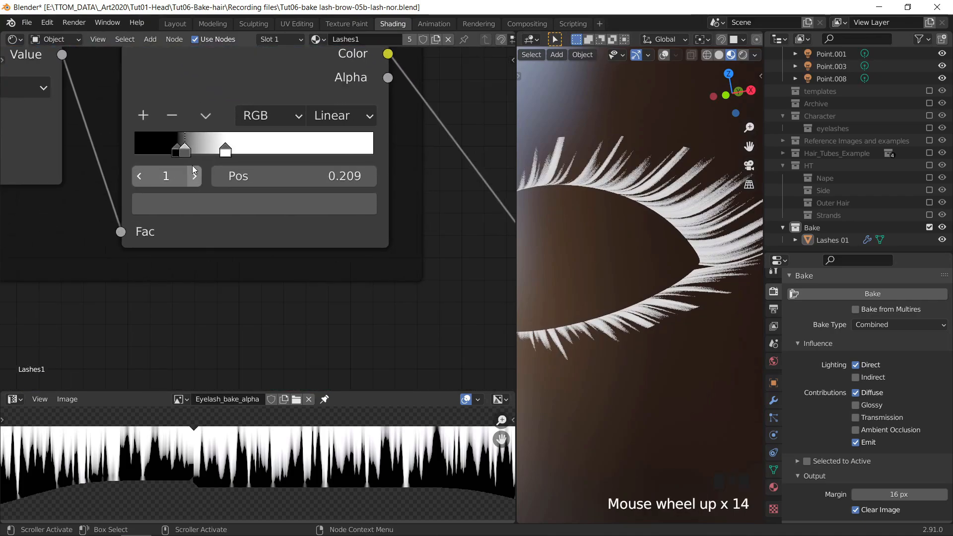
{"action": "mouse_move", "coordinate": [184, 151]}
{"action": "left_mouse_down"}
{"action": "mouse_move", "coordinate": [201, 153]}
{"action": "mouse_move", "coordinate": [185, 155]}
{"action": "left_mouse_up"}
{"action": "left_click", "coordinate": [169, 153]}
{"action": "left_click_drag", "start_coordinate": [186, 155], "coordinate": [203, 152]}
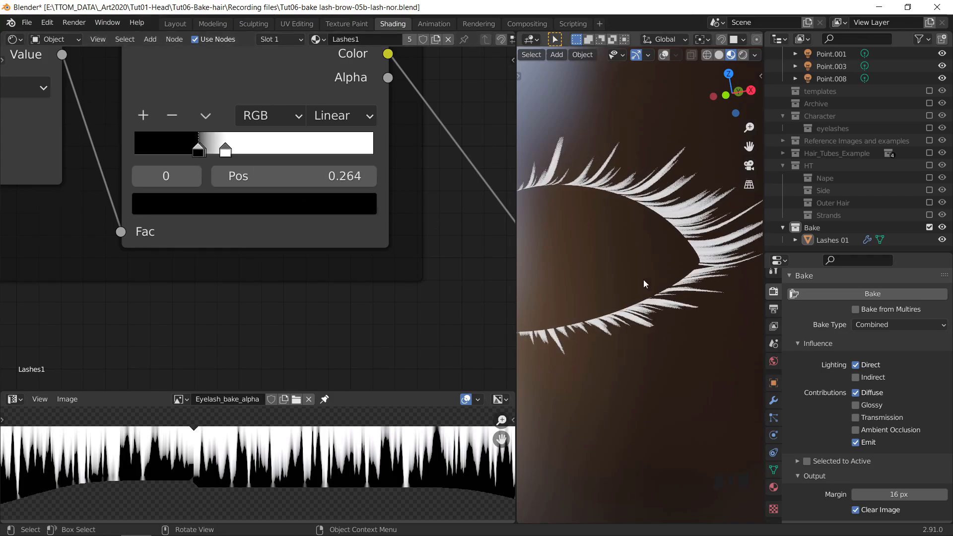
Show the viewport overlays and rebake the Lashes 01 object into the Eyelash_bake_alpha image texture.
{"action": "scroll", "coordinate": [645, 283], "scroll_direction": "down", "scroll_amount": 5}
{"action": "scroll", "coordinate": [373, 285], "scroll_direction": "down", "scroll_amount": 14}
{"action": "middle_click_drag", "start_coordinate": [206, 315], "coordinate": [171, 277]}
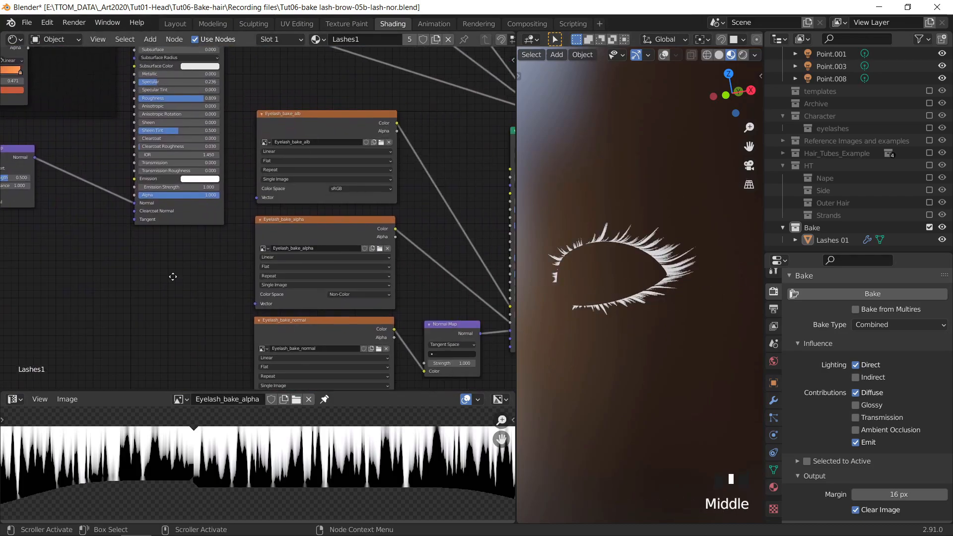
{"action": "scroll", "coordinate": [195, 312], "scroll_direction": "up", "scroll_amount": 3}
{"action": "middle_click_drag", "start_coordinate": [195, 313], "coordinate": [158, 232]}
{"action": "left_click", "coordinate": [255, 118]}
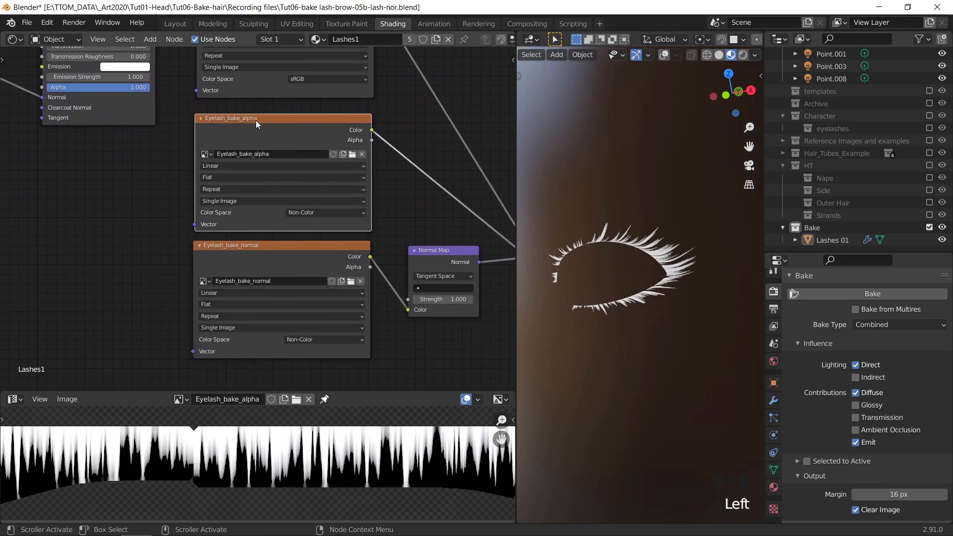
{"action": "key", "text": "shift+alt+z"}
{"action": "left_click", "coordinate": [652, 243]}
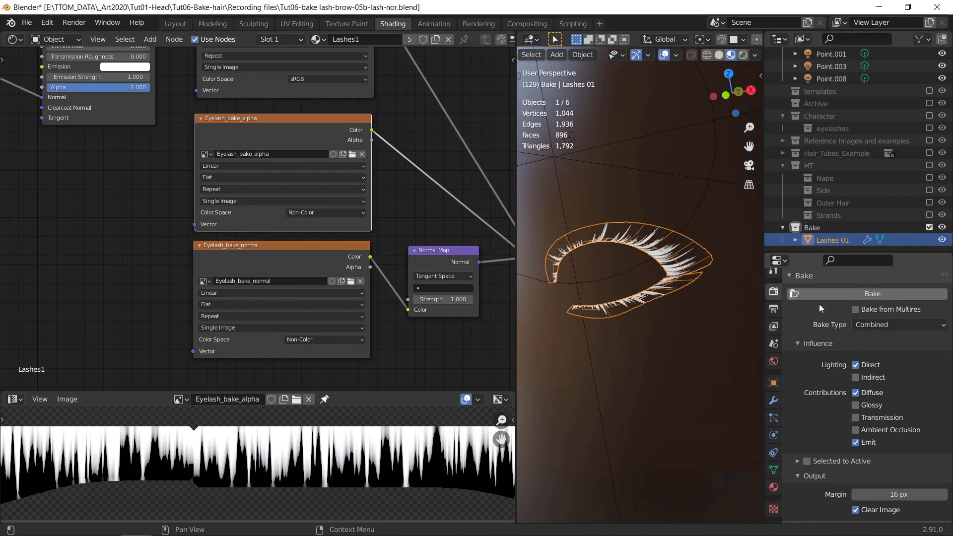
{"action": "left_click", "coordinate": [864, 295]}
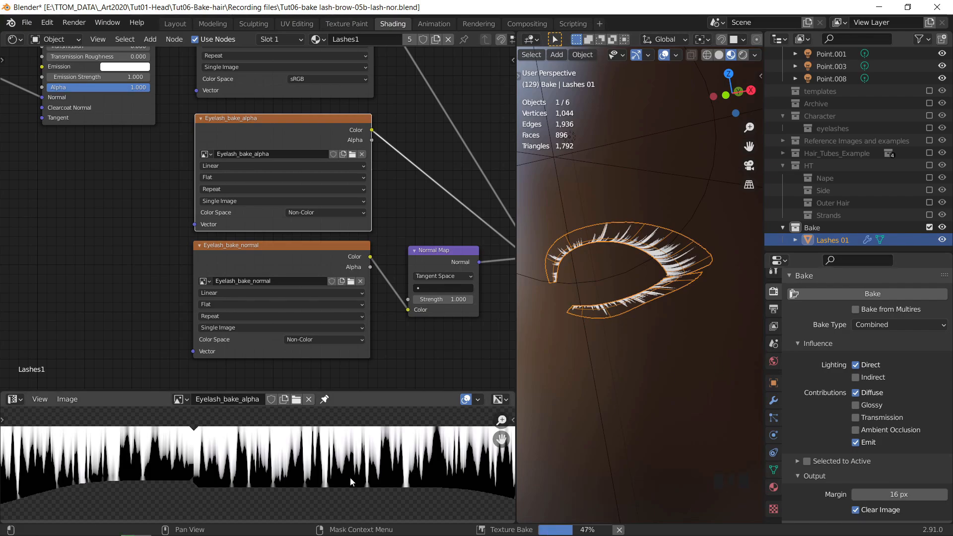
Save the rebaked Eyelash_bake_alpha image to its file.
{"action": "left_click", "coordinate": [69, 400]}
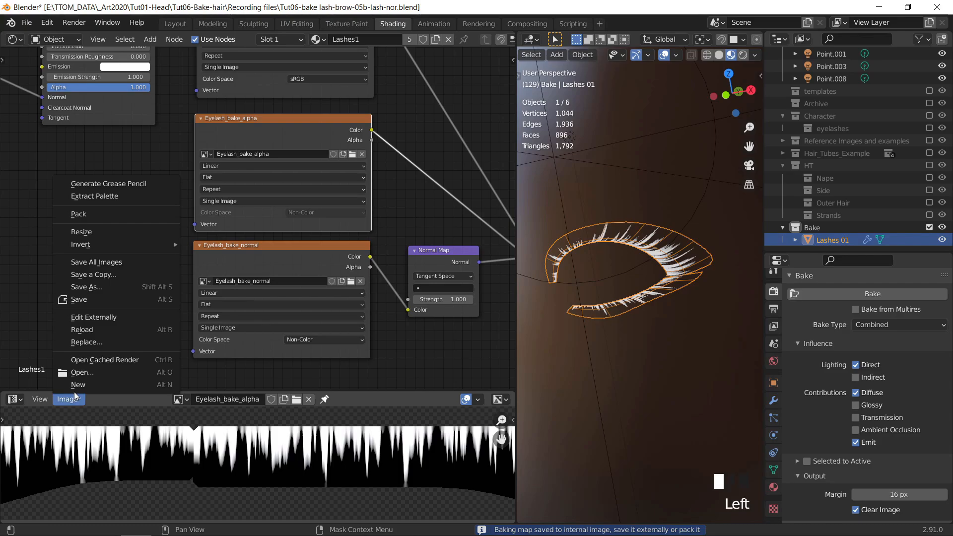
{"action": "left_click", "coordinate": [88, 301]}
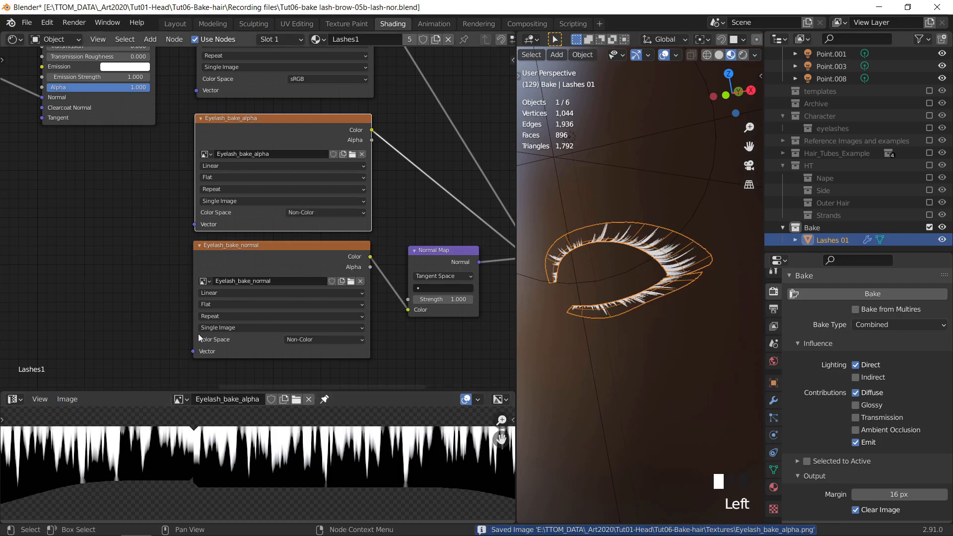
{"action": "middle_click_drag", "start_coordinate": [415, 187], "coordinate": [250, 342]}
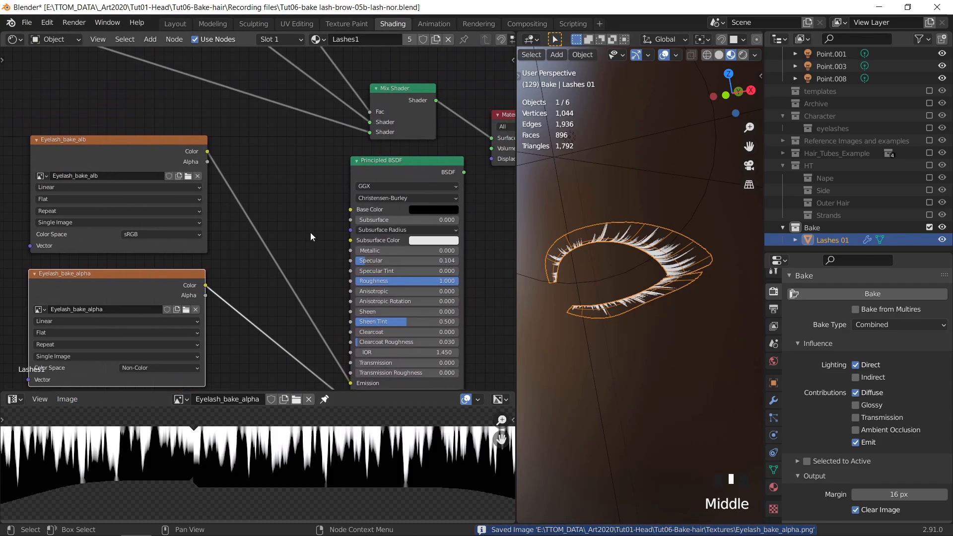
Connect the Principled BSDF that uses the baked textures to the Material Output's Surface and examine the lashes up close.
{"action": "middle_click_drag", "start_coordinate": [311, 232], "coordinate": [151, 276]}
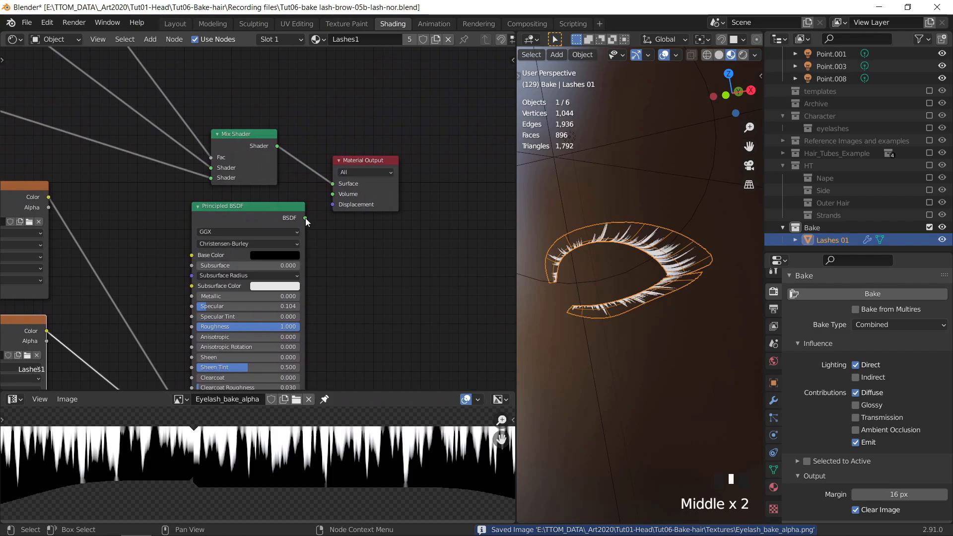
{"action": "left_click_drag", "start_coordinate": [305, 218], "coordinate": [332, 184]}
{"action": "scroll", "coordinate": [656, 257], "scroll_direction": "up", "scroll_amount": 5}
{"action": "middle_click_drag", "start_coordinate": [657, 257], "coordinate": [714, 219]}
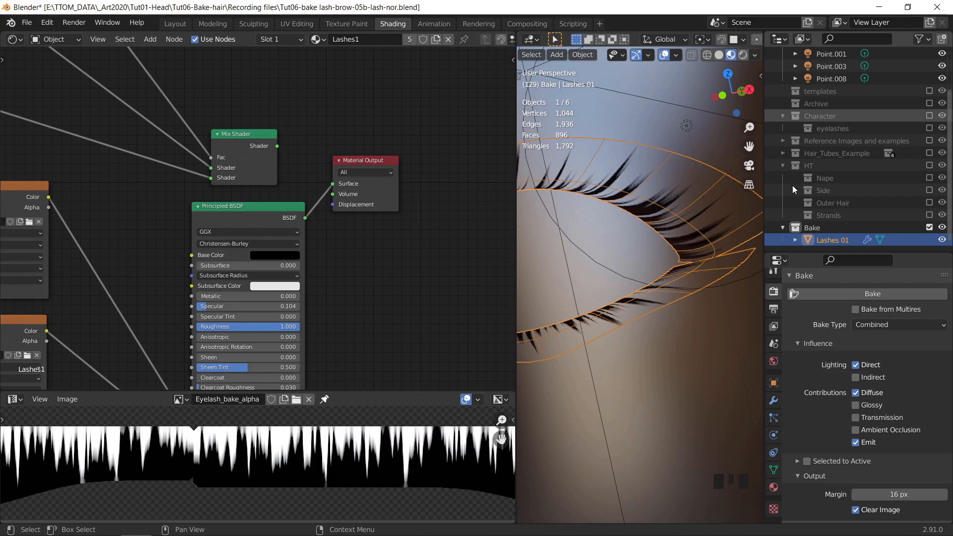
Show the Character collection with viewport overlays off, examine the baked lashes on the face, and hide the collection again.
{"action": "left_click", "coordinate": [929, 115]}
{"action": "key", "text": "shift+alt+z"}
{"action": "middle_click_drag", "start_coordinate": [654, 229], "coordinate": [678, 246]}
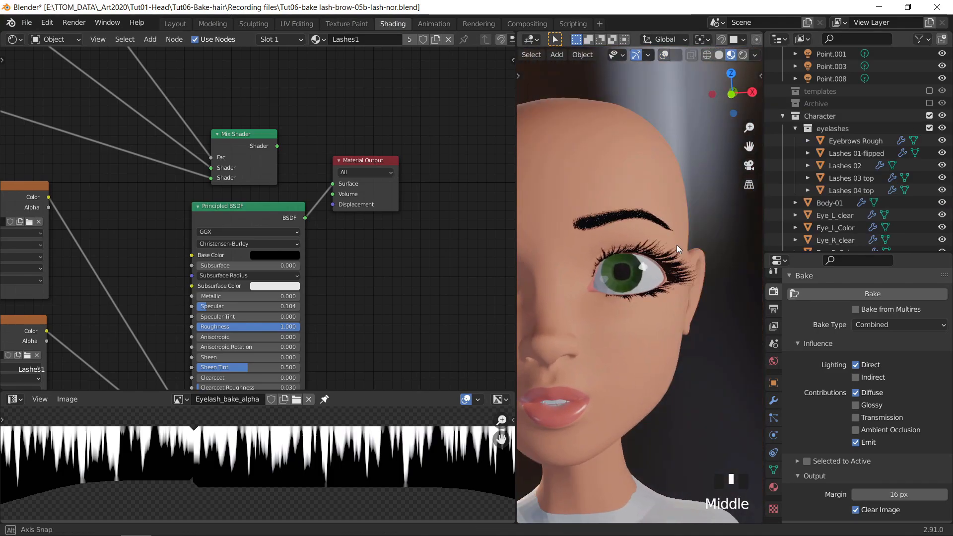
{"action": "scroll", "coordinate": [677, 245], "scroll_direction": "down", "scroll_amount": 3}
{"action": "middle_click_drag", "start_coordinate": [698, 334], "coordinate": [680, 285]}
{"action": "scroll", "coordinate": [678, 303], "scroll_direction": "up", "scroll_amount": 2}
{"action": "scroll", "coordinate": [681, 285], "scroll_direction": "up", "scroll_amount": 2}
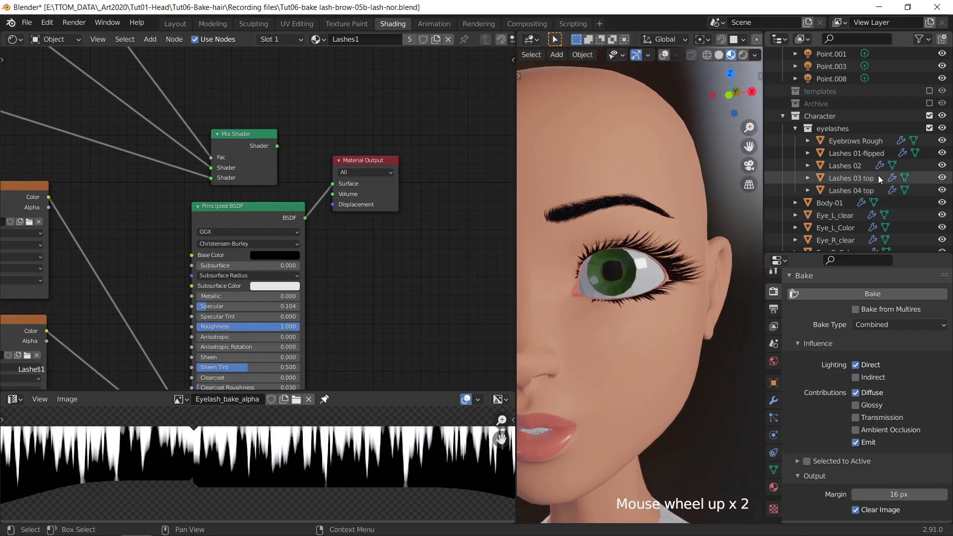
{"action": "left_click", "coordinate": [930, 116]}
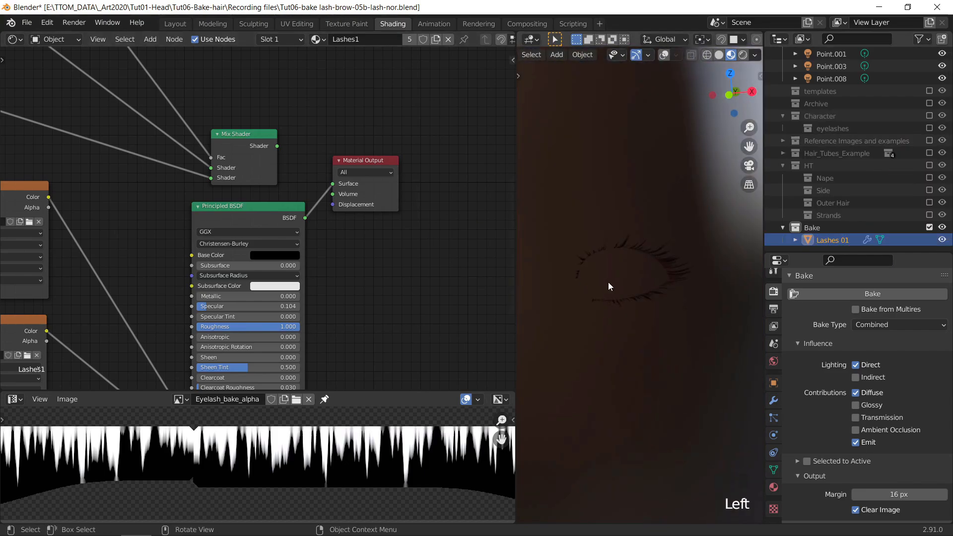
{"action": "scroll", "coordinate": [663, 249], "scroll_direction": "up", "scroll_amount": 4}
{"action": "middle_click_drag", "start_coordinate": [664, 249], "coordinate": [668, 240]}
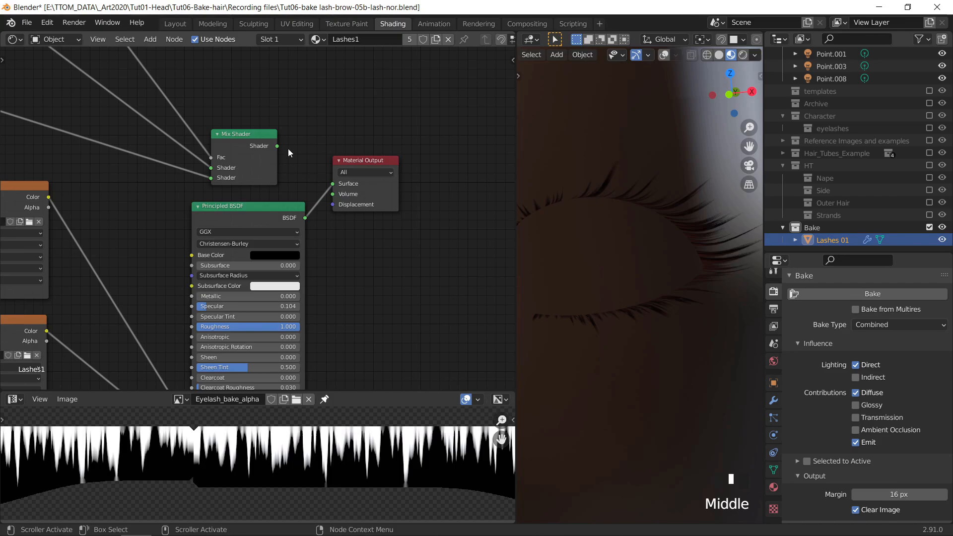
Reconnect the Mix Shader to the Material Output's Surface and the Color Combine mix to the procedural lash shader's Base Color.
{"action": "left_click_drag", "start_coordinate": [277, 146], "coordinate": [332, 184]}
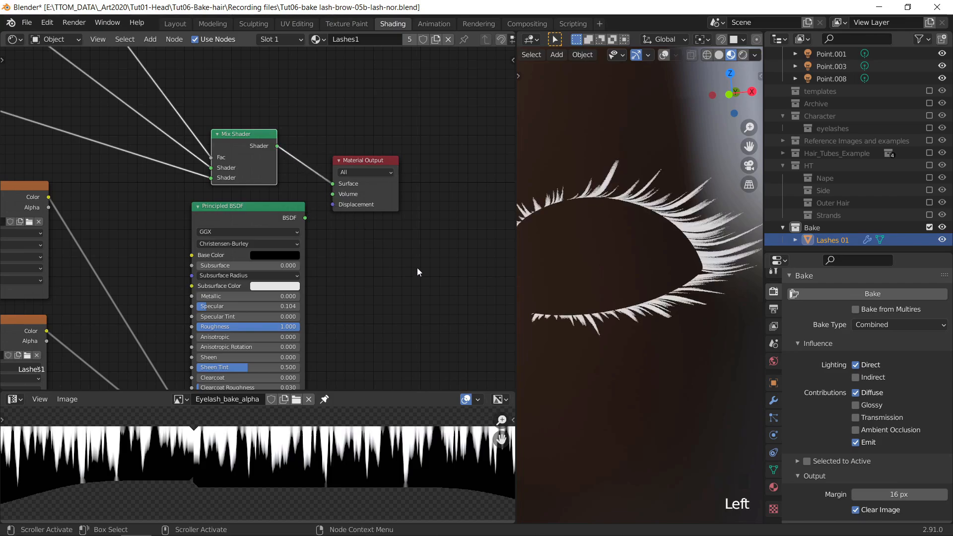
{"action": "scroll", "coordinate": [396, 267], "scroll_direction": "down", "scroll_amount": 3}
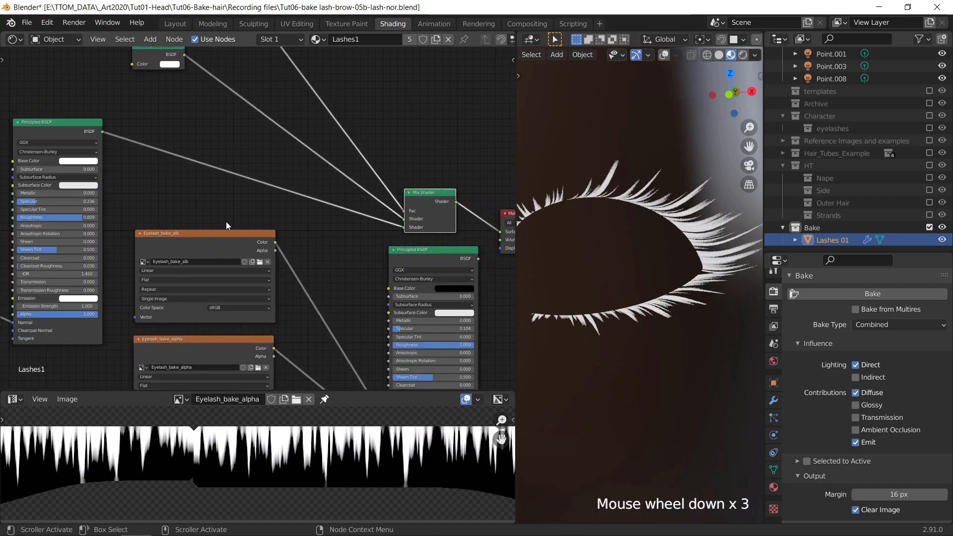
{"action": "middle_click_drag", "start_coordinate": [396, 267], "coordinate": [248, 197]}
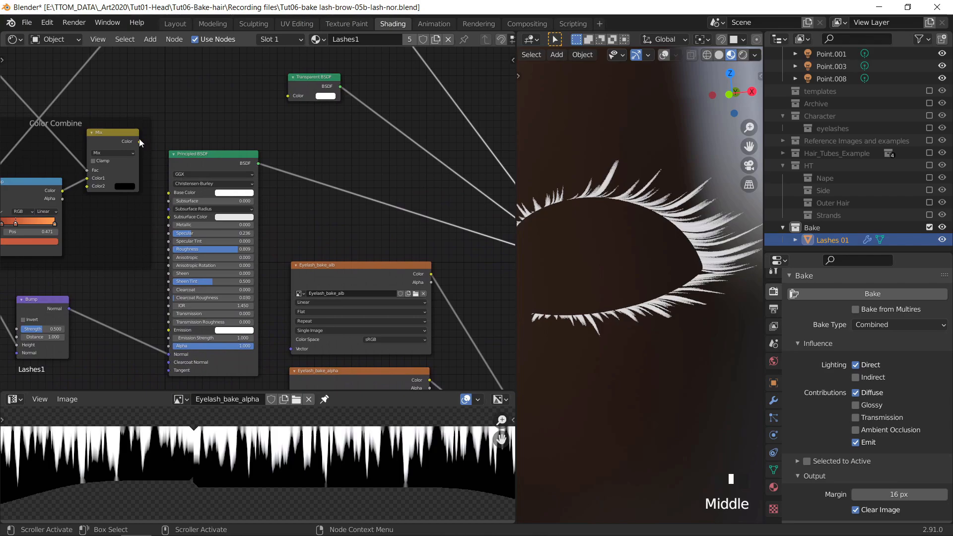
{"action": "left_click_drag", "start_coordinate": [140, 141], "coordinate": [169, 192]}
Set the procedural lash shader's Emission color to black.
{"action": "left_click", "coordinate": [232, 331]}
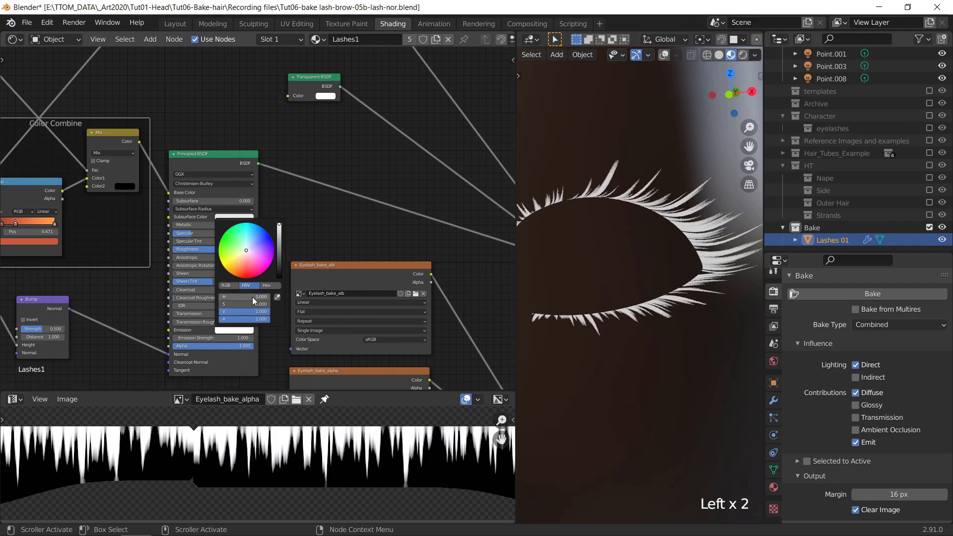
{"action": "left_click_drag", "start_coordinate": [276, 267], "coordinate": [279, 277]}
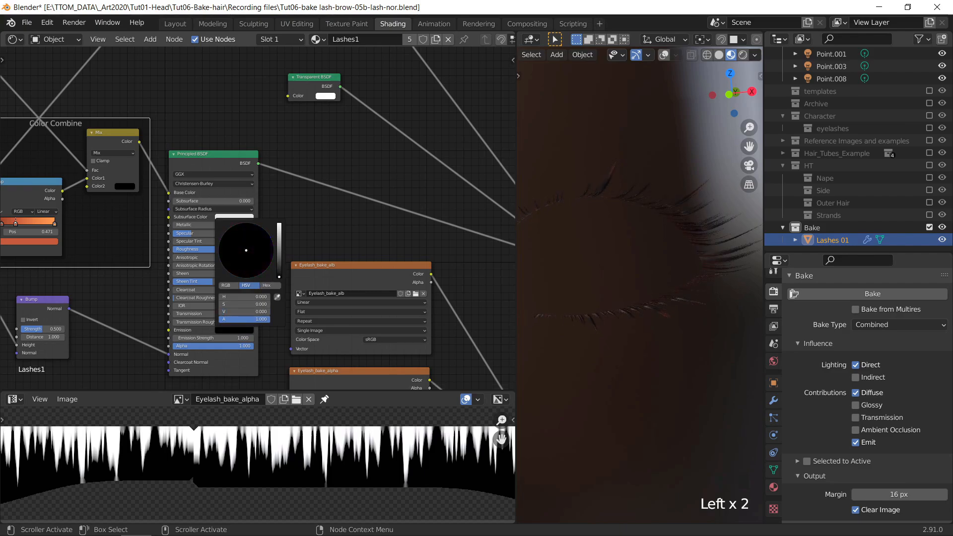
{"action": "left_click", "coordinate": [318, 242]}
{"action": "middle_click_drag", "start_coordinate": [658, 257], "coordinate": [678, 242]}
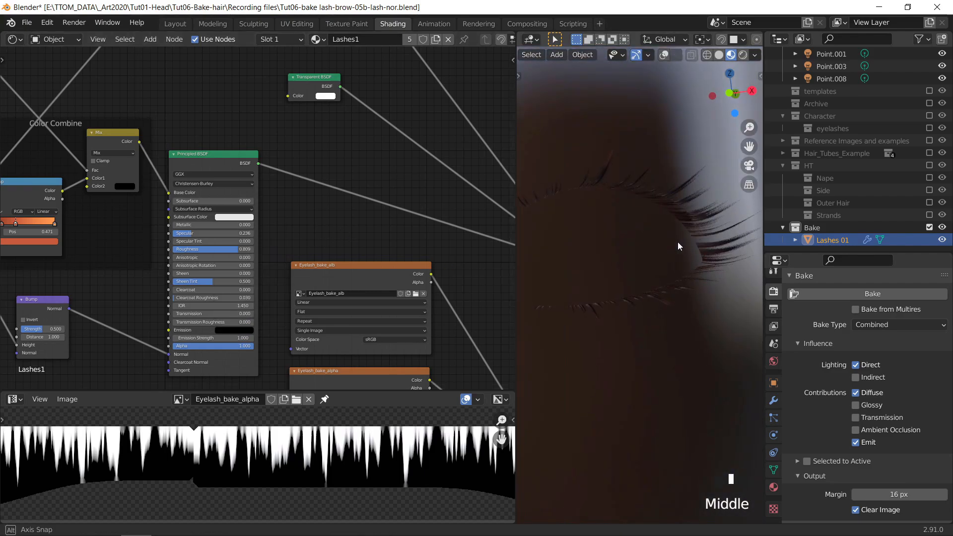
Compare the baked and procedural lashes by connecting the baked Principled BSDF to the Material Output, then restoring the Mix Shader.
{"action": "middle_click_drag", "start_coordinate": [450, 288], "coordinate": [241, 235]}
{"action": "scroll", "coordinate": [440, 204], "scroll_direction": "up", "scroll_amount": 2}
{"action": "middle_click_drag", "start_coordinate": [475, 215], "coordinate": [318, 243]}
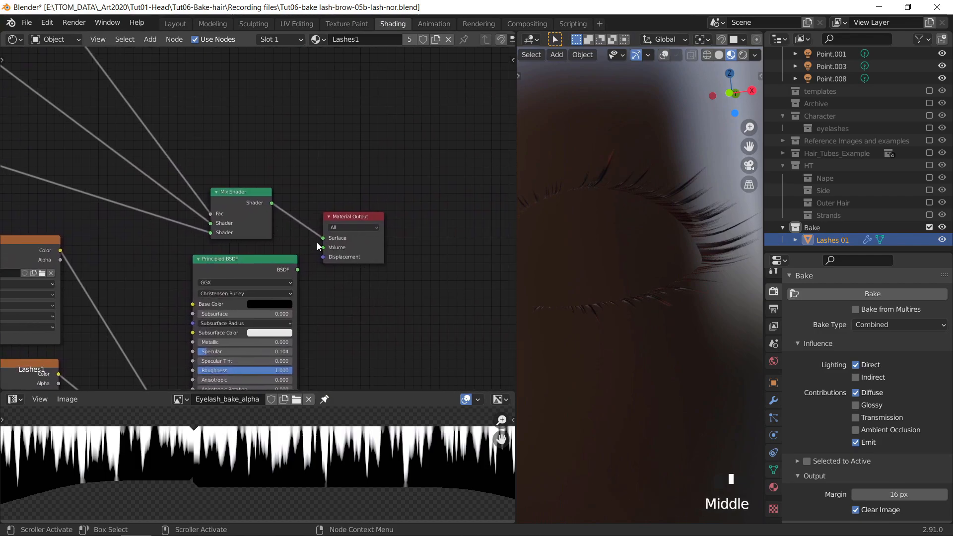
{"action": "scroll", "coordinate": [348, 317], "scroll_direction": "up", "scroll_amount": 3}
{"action": "left_click_drag", "start_coordinate": [303, 284], "coordinate": [340, 244]}
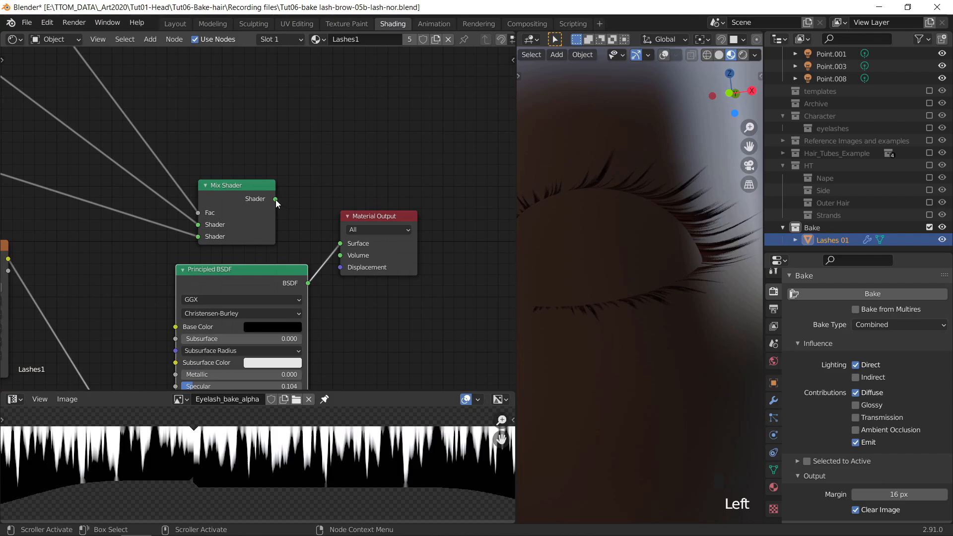
{"action": "left_click_drag", "start_coordinate": [276, 199], "coordinate": [339, 244]}
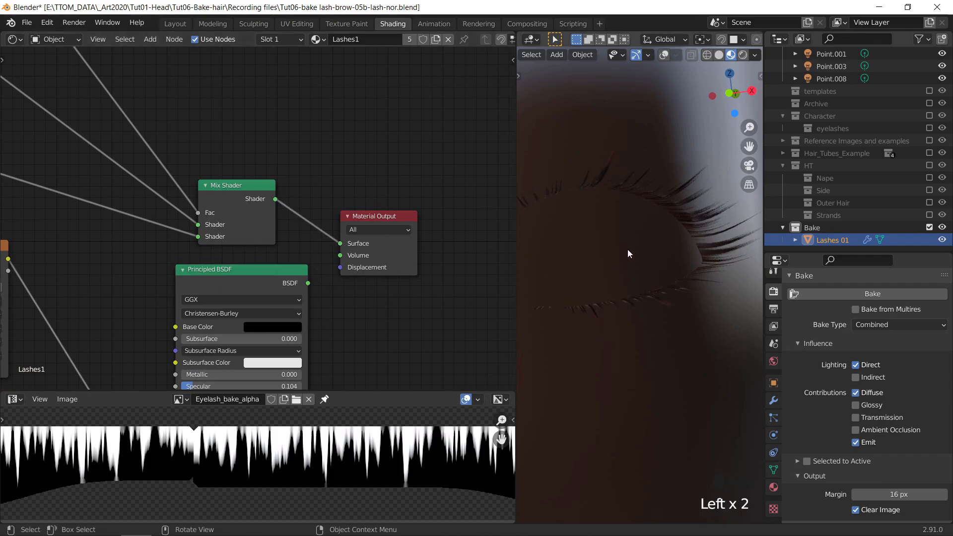
Adjust the dark stops of the colour ramp feeding the Mix Shader's Fac, trying a stop at position 0.274.
{"action": "scroll", "coordinate": [628, 249], "scroll_direction": "down", "scroll_amount": 4}
{"action": "middle_click_drag", "start_coordinate": [600, 285], "coordinate": [564, 270]}
{"action": "scroll", "coordinate": [261, 172], "scroll_direction": "down", "scroll_amount": 2}
{"action": "middle_click_drag", "start_coordinate": [136, 149], "coordinate": [284, 300]}
{"action": "middle_click_drag", "start_coordinate": [98, 153], "coordinate": [249, 296]}
{"action": "scroll", "coordinate": [213, 331], "scroll_direction": "up", "scroll_amount": 7}
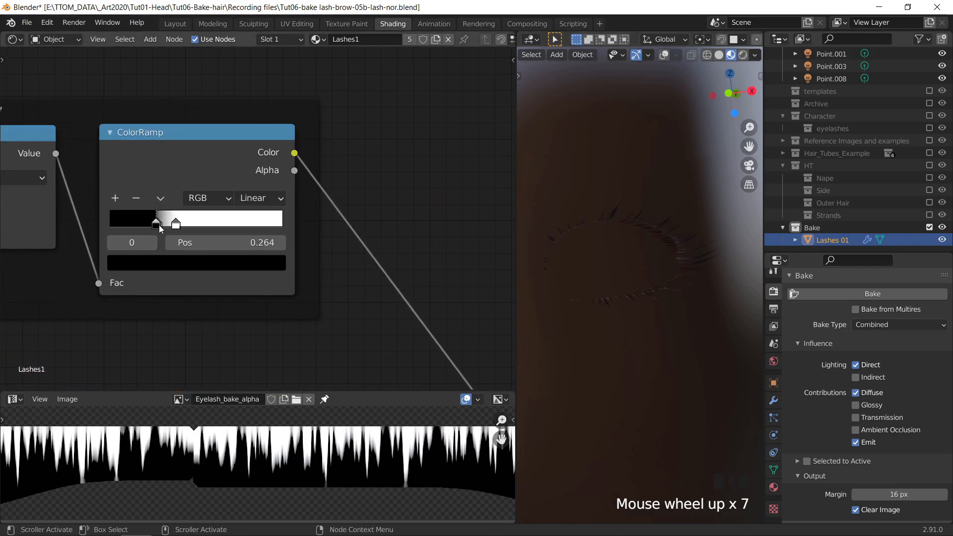
{"action": "mouse_move", "coordinate": [154, 226]}
{"action": "left_mouse_down"}
{"action": "mouse_move", "coordinate": [109, 226]}
{"action": "mouse_move", "coordinate": [155, 224]}
{"action": "left_mouse_up"}
{"action": "left_click", "coordinate": [154, 228]}
{"action": "left_click", "coordinate": [160, 224]}
{"action": "left_click", "coordinate": [159, 229]}
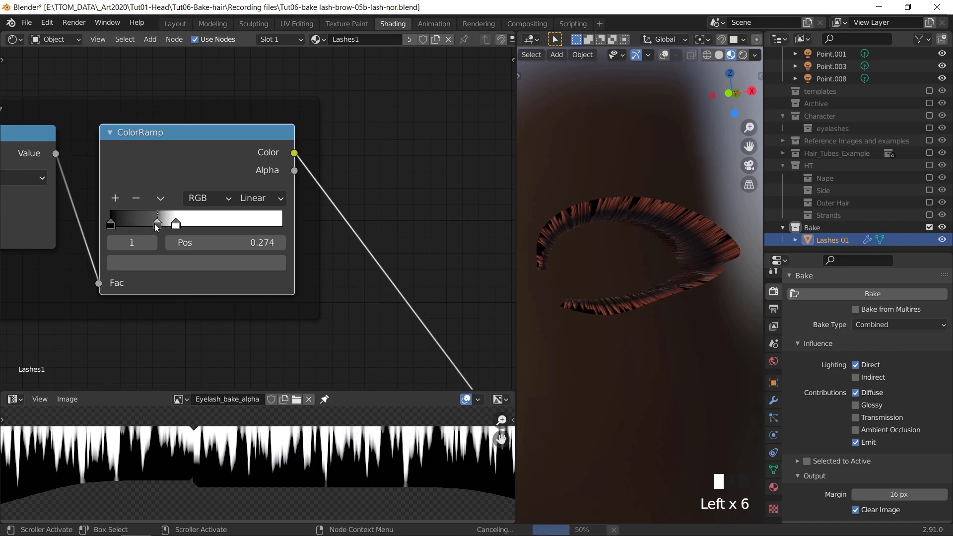
{"action": "left_click", "coordinate": [154, 225]}
Inspect the procedural lashes up close and connect the baked-texture Principled BSDF to the Material Output's Surface.
{"action": "scroll", "coordinate": [347, 308], "scroll_direction": "down", "scroll_amount": 3}
{"action": "middle_click_drag", "start_coordinate": [621, 278], "coordinate": [658, 143]}
{"action": "scroll", "coordinate": [684, 233], "scroll_direction": "up", "scroll_amount": 2}
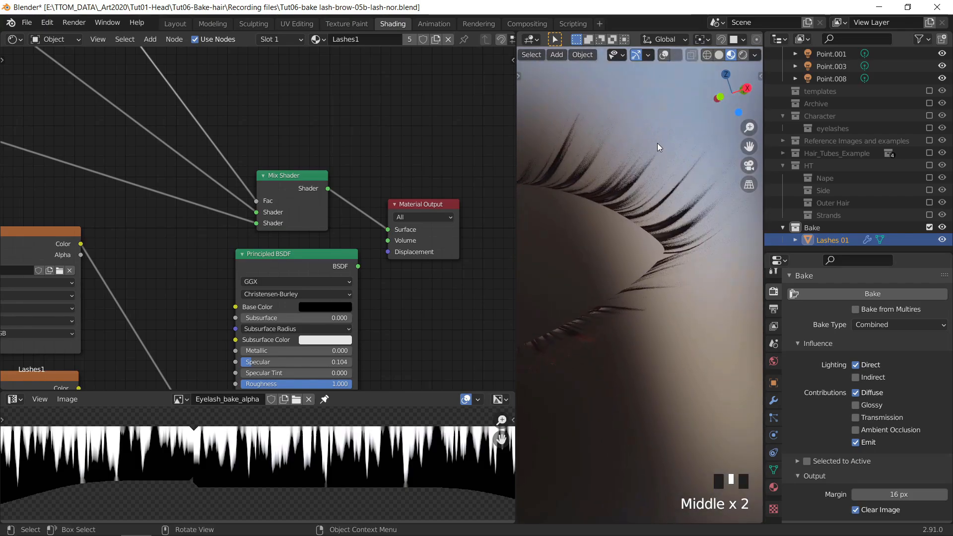
{"action": "middle_click_drag", "start_coordinate": [306, 144], "coordinate": [302, 153]}
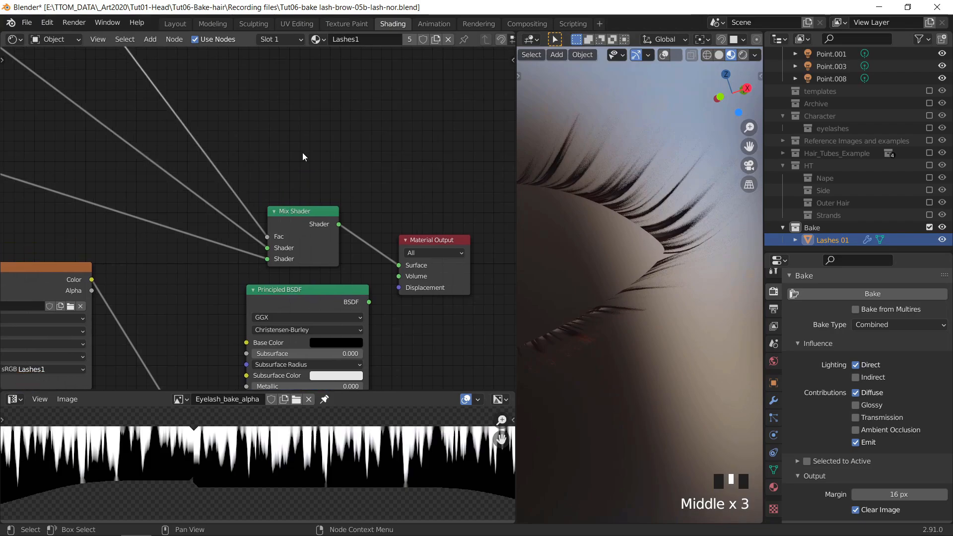
{"action": "scroll", "coordinate": [302, 160], "scroll_direction": "down", "scroll_amount": 9}
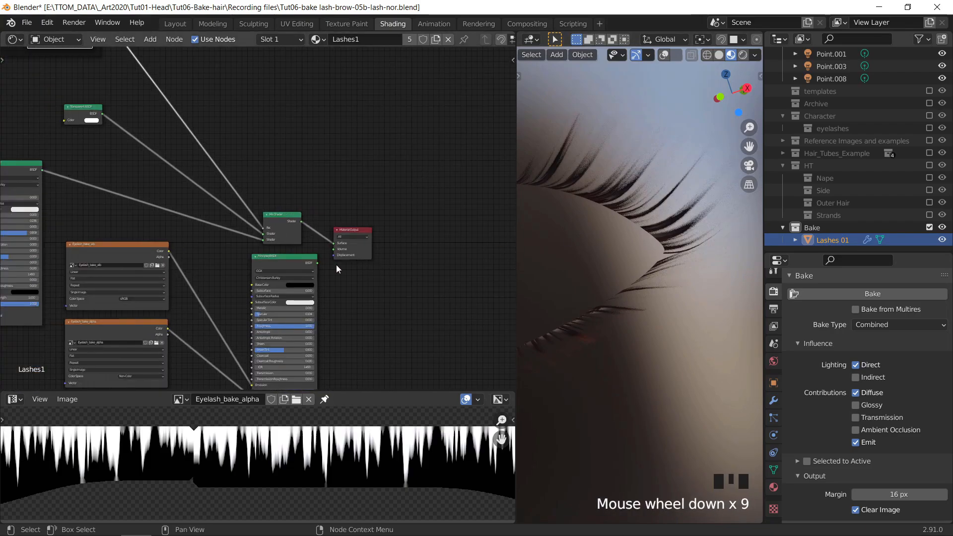
{"action": "scroll", "coordinate": [330, 277], "scroll_direction": "up", "scroll_amount": 3}
{"action": "left_click_drag", "start_coordinate": [333, 274], "coordinate": [354, 249]}
{"action": "mouse_move", "coordinate": [629, 220]}
{"action": "middle_mouse_down"}
{"action": "mouse_move", "coordinate": [651, 226]}
{"action": "mouse_move", "coordinate": [639, 221]}
{"action": "middle_mouse_up"}
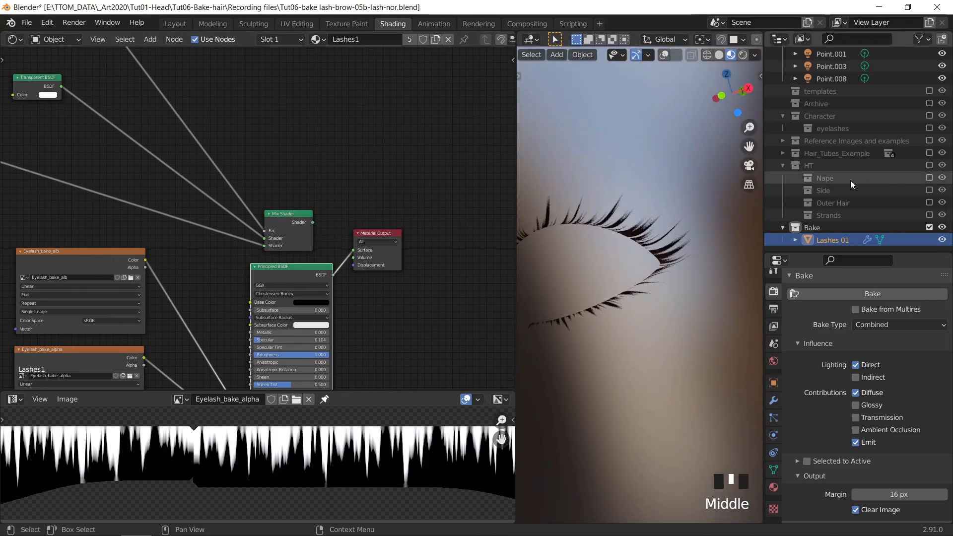
Move the Lashes 01 object from the Bake collection into the eyelashes collection under Character.
{"action": "scroll", "coordinate": [846, 231], "scroll_direction": "down", "scroll_amount": 3}
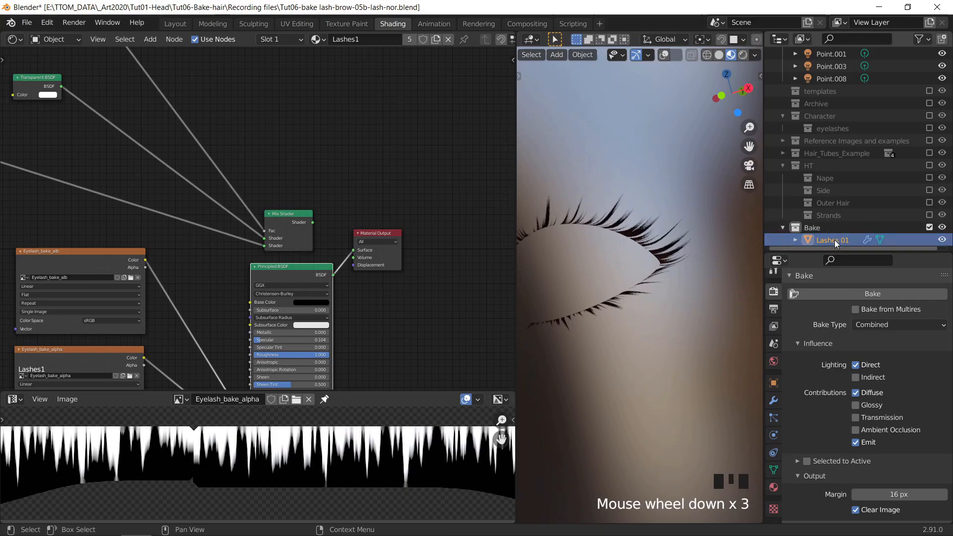
{"action": "left_click", "coordinate": [834, 240]}
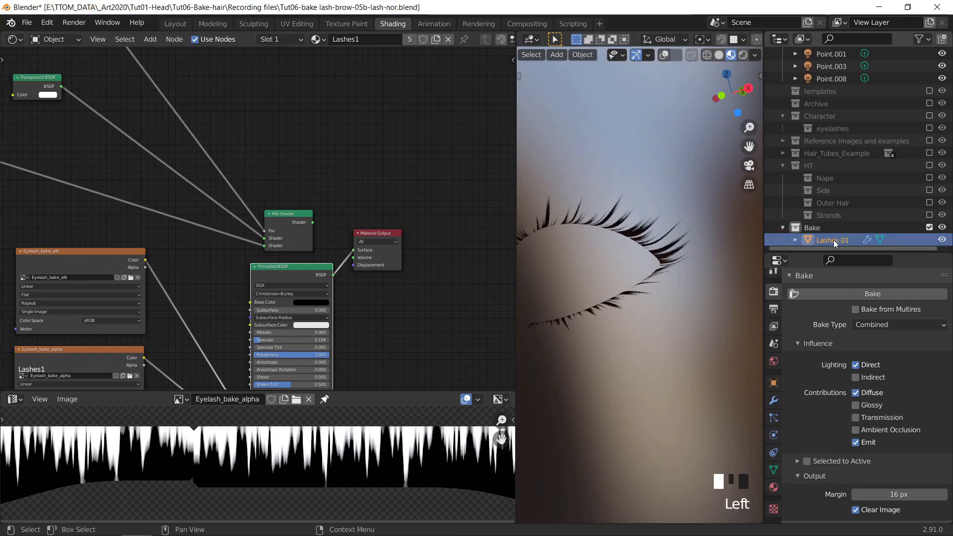
{"action": "key", "text": "m"}
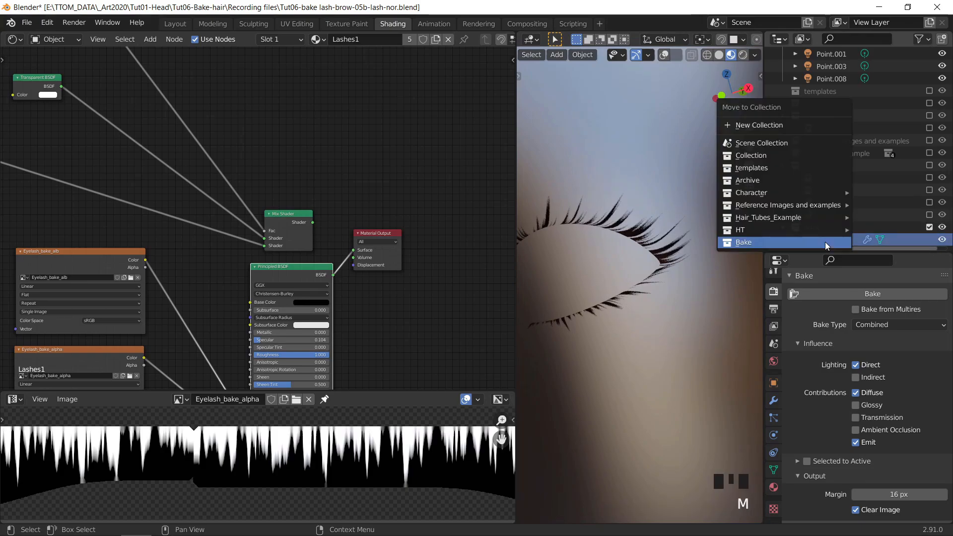
{"action": "mouse_move", "coordinate": [811, 198]}
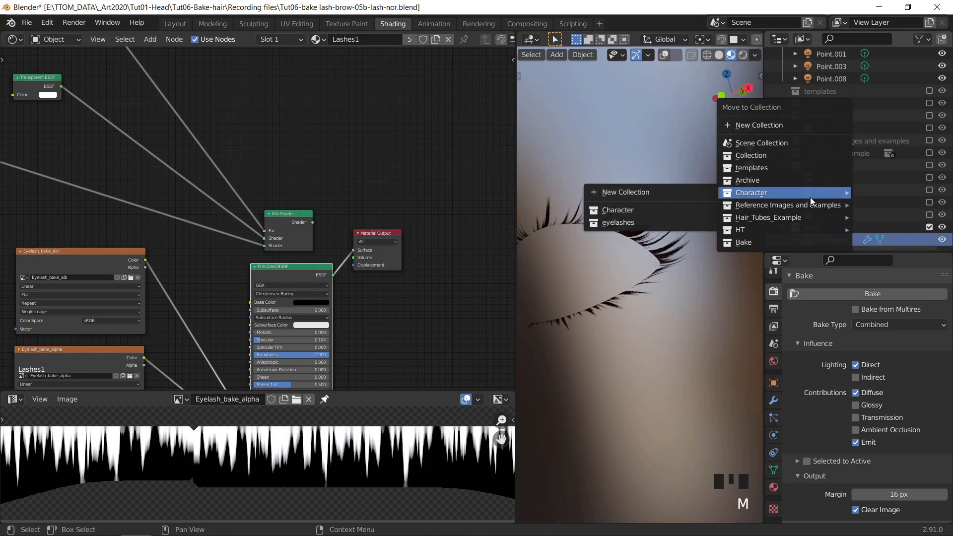
{"action": "left_click", "coordinate": [627, 223]}
{"action": "scroll", "coordinate": [881, 182], "scroll_direction": "up", "scroll_amount": 2}
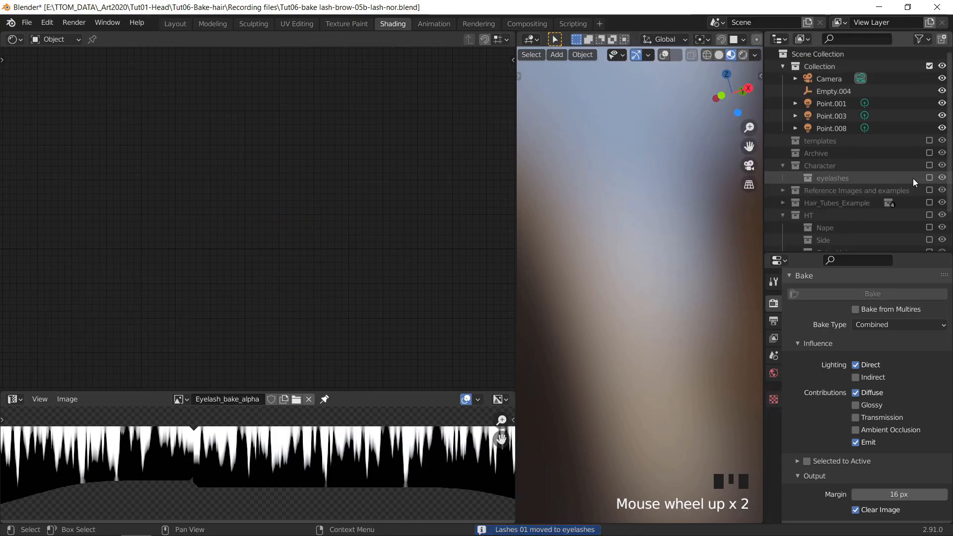
Show the Character collection and view the face from the front in Rendered viewport shading.
{"action": "left_click", "coordinate": [929, 165]}
{"action": "scroll", "coordinate": [682, 216], "scroll_direction": "down", "scroll_amount": 5}
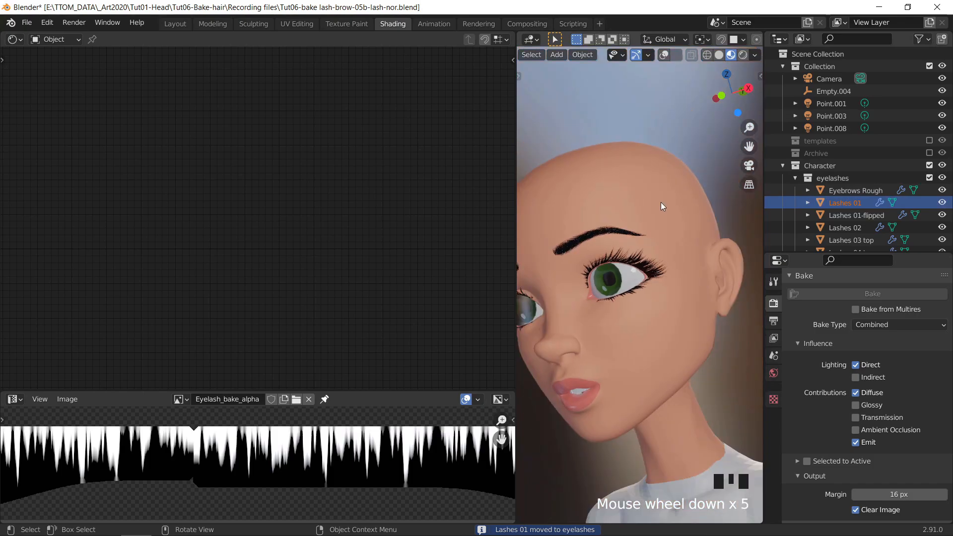
{"action": "middle_click_drag", "start_coordinate": [661, 202], "coordinate": [703, 226]}
{"action": "scroll", "coordinate": [636, 244], "scroll_direction": "up", "scroll_amount": 1}
{"action": "middle_click_drag", "start_coordinate": [636, 244], "coordinate": [719, 106]}
{"action": "left_click", "coordinate": [744, 55]}
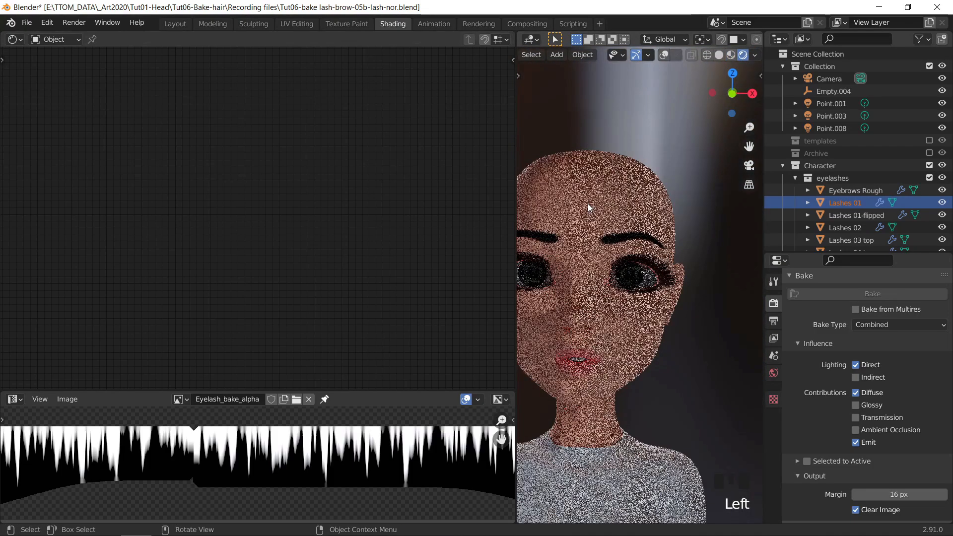
{"action": "scroll", "coordinate": [718, 335], "scroll_direction": "up", "scroll_amount": 3}
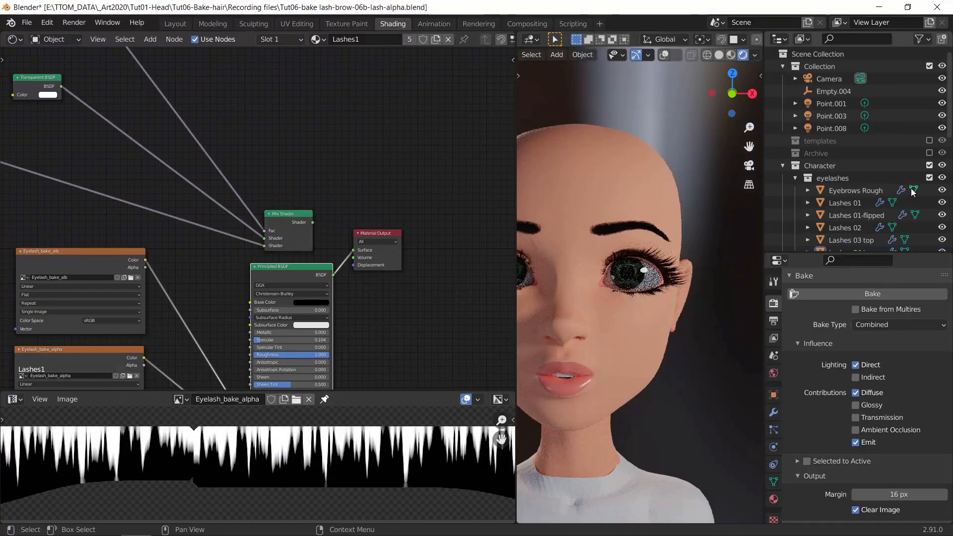
Collapse and hide the Character collection, and show the HT hair collection in Material Preview shading.
{"action": "left_click", "coordinate": [783, 166]}
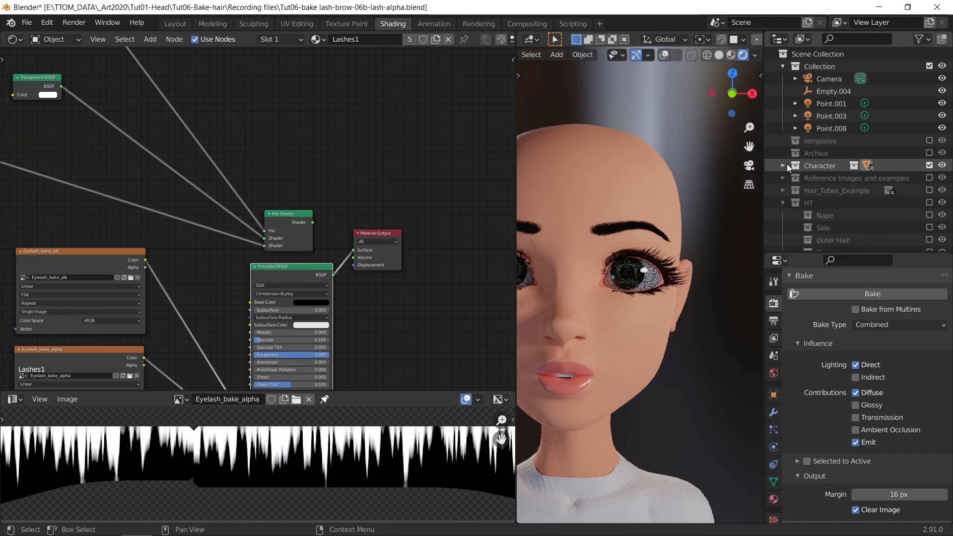
{"action": "left_click", "coordinate": [929, 166]}
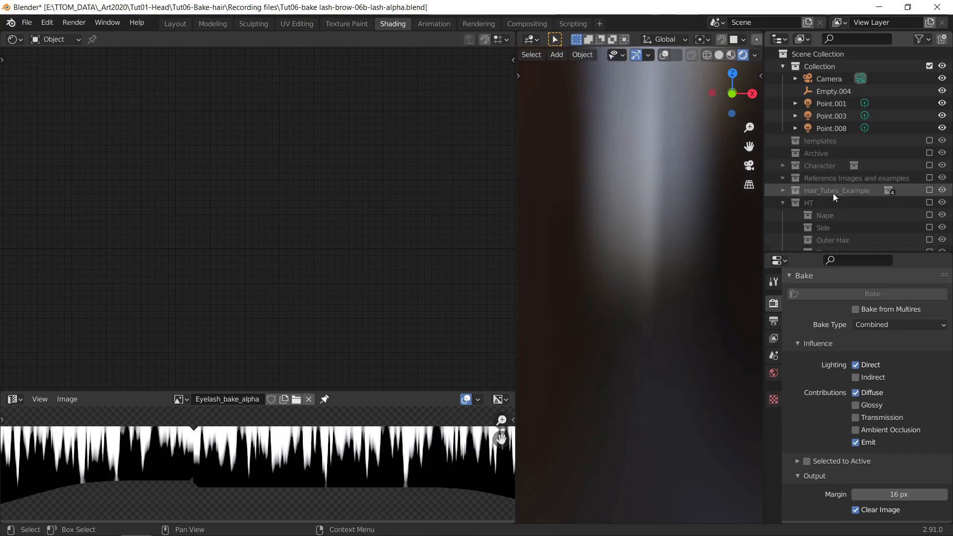
{"action": "left_click", "coordinate": [930, 202]}
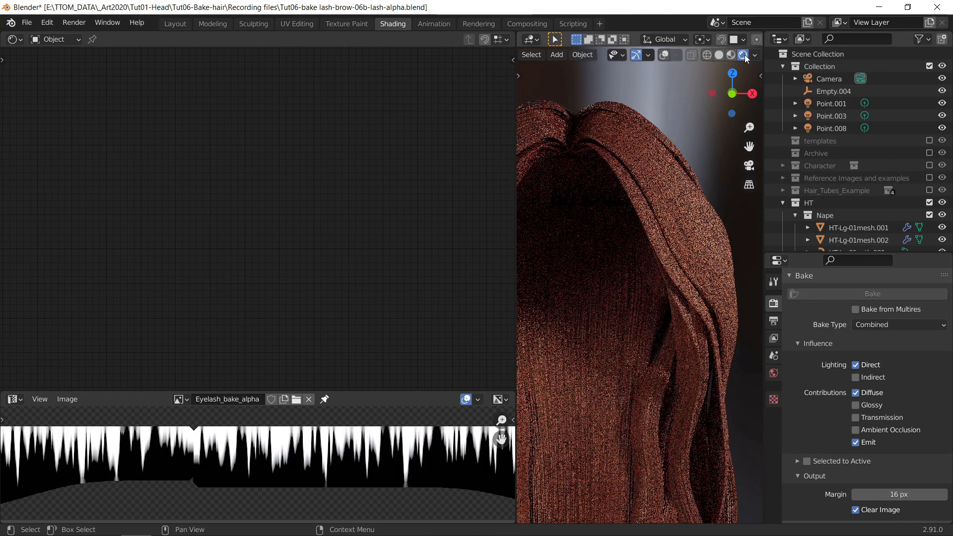
{"action": "left_click", "coordinate": [731, 55]}
Turn the viewport overlays back on and select the HT-Lg-01mesh.010 hair tube.
{"action": "scroll", "coordinate": [836, 169], "scroll_direction": "down", "scroll_amount": 10}
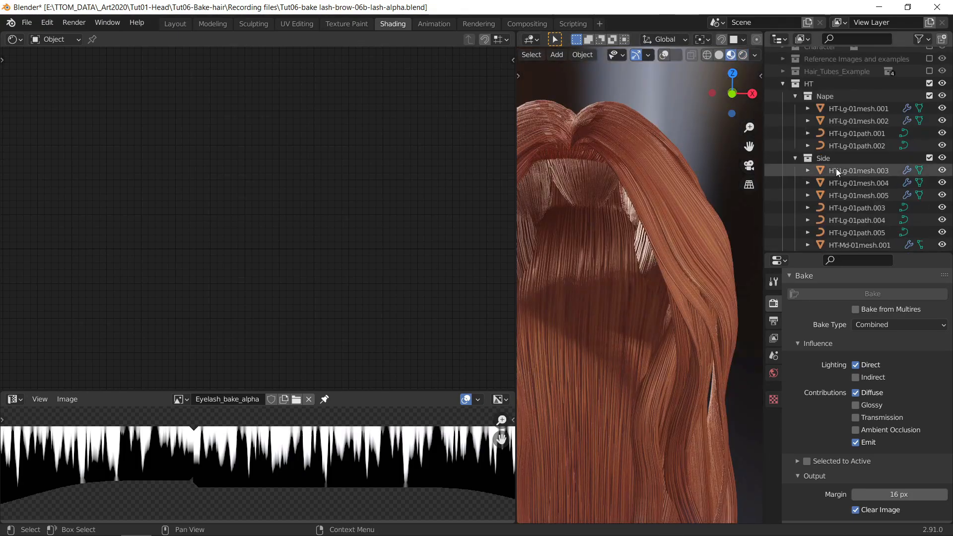
{"action": "scroll", "coordinate": [627, 196], "scroll_direction": "down", "scroll_amount": 7}
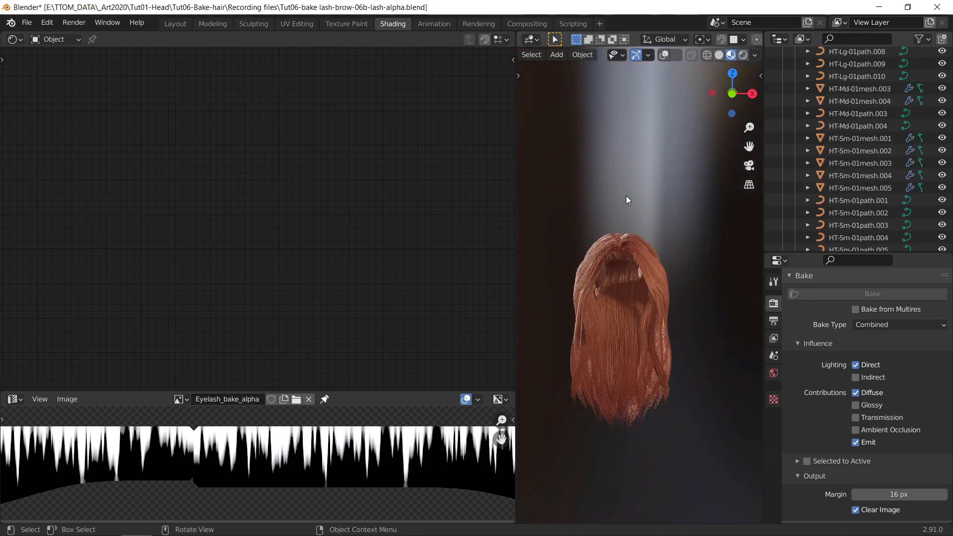
{"action": "middle_click_drag", "start_coordinate": [627, 196], "coordinate": [697, 255]}
{"action": "key", "text": "alt+shift+z"}
{"action": "left_click", "coordinate": [689, 251]}
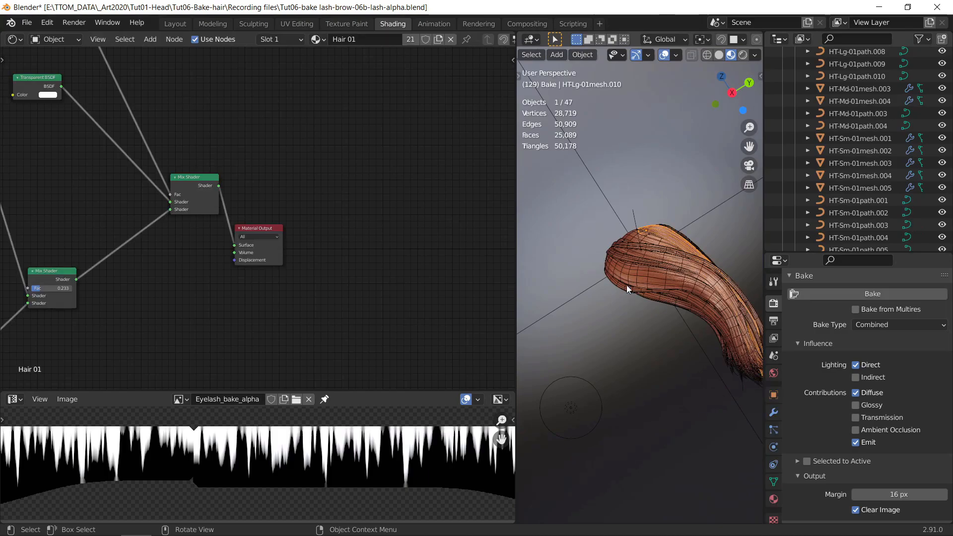
Duplicate the six mesh and path objects of the Strands collection and move the copies about 1.23 m down along global Z.
{"action": "middle_click_drag", "start_coordinate": [627, 285], "coordinate": [591, 242]}
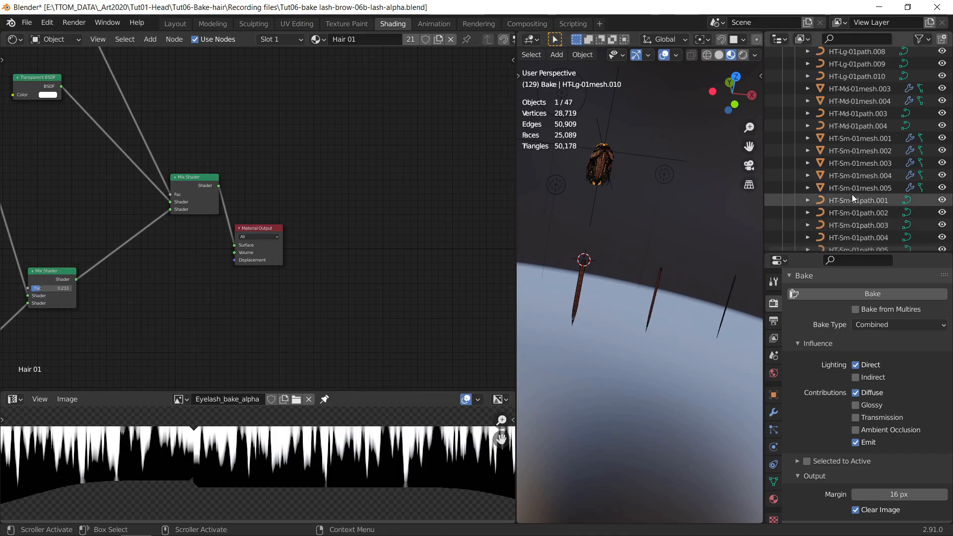
{"action": "scroll", "coordinate": [852, 195], "scroll_direction": "down", "scroll_amount": 3}
{"action": "left_click_drag", "start_coordinate": [729, 309], "coordinate": [552, 286]}
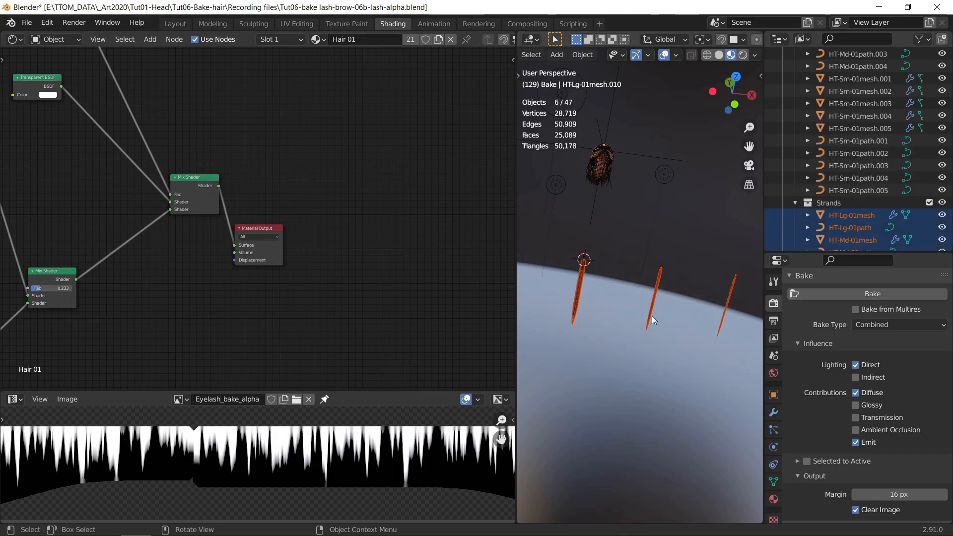
{"action": "scroll", "coordinate": [859, 210], "scroll_direction": "down", "scroll_amount": 2}
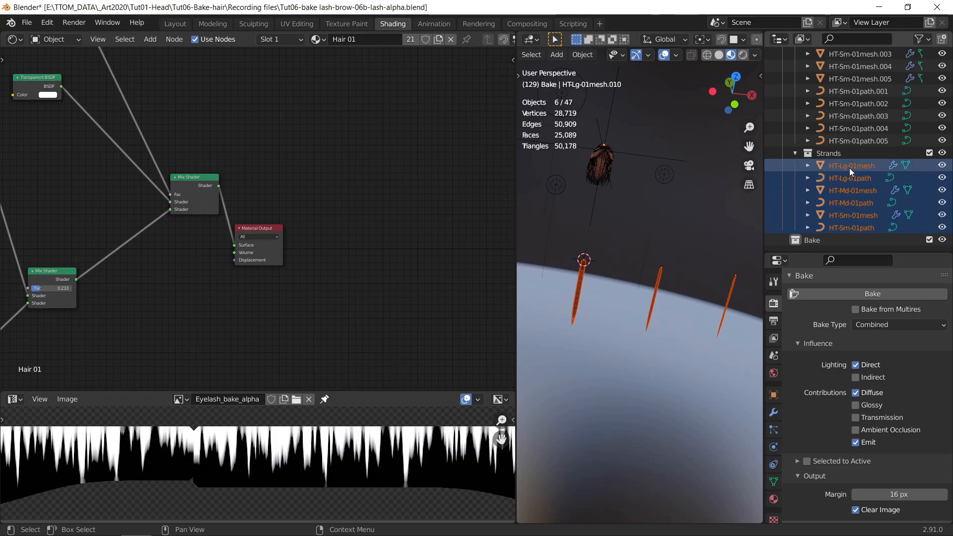
{"action": "left_click", "coordinate": [850, 168]}
{"action": "left_click", "coordinate": [860, 228], "text": "shift"}
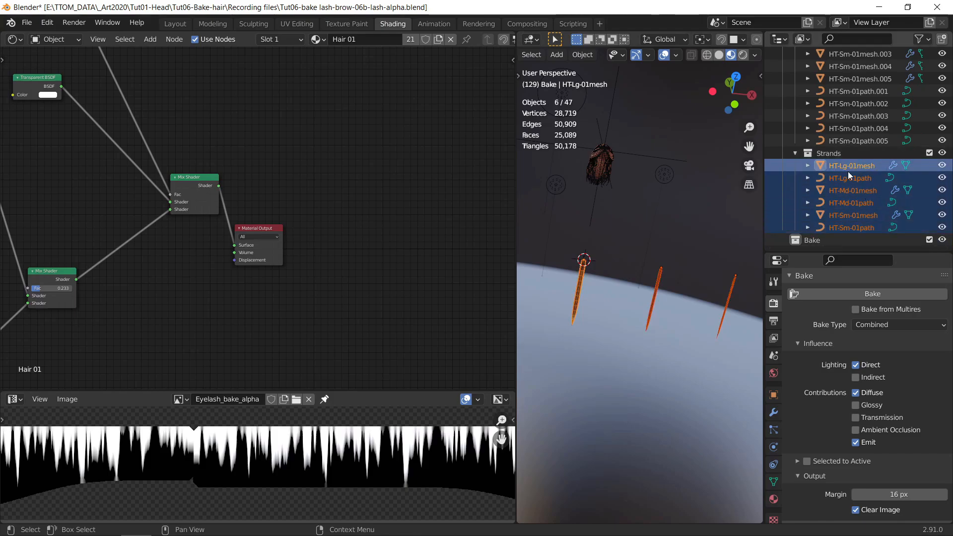
{"action": "middle_click_drag", "start_coordinate": [657, 204], "coordinate": [648, 188]}
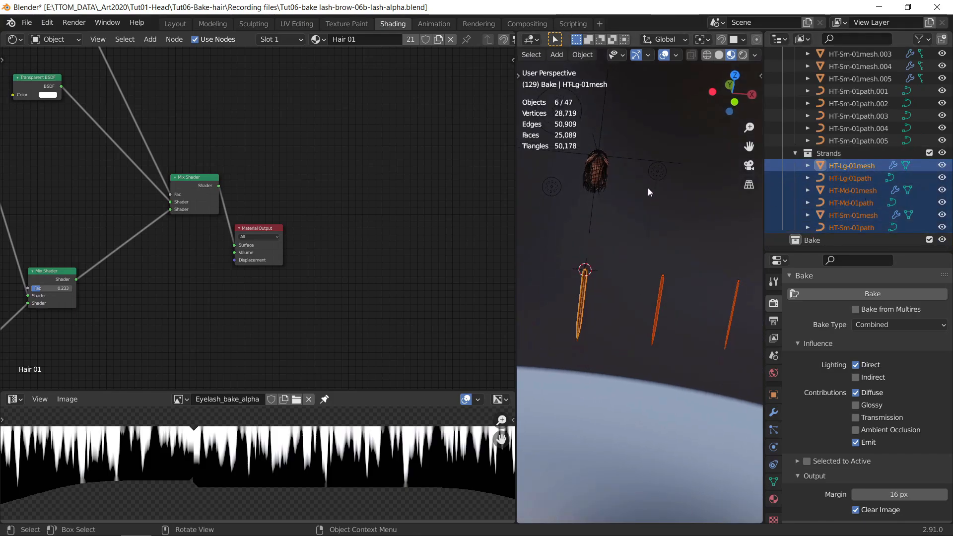
{"action": "key", "text": "shift+d"}
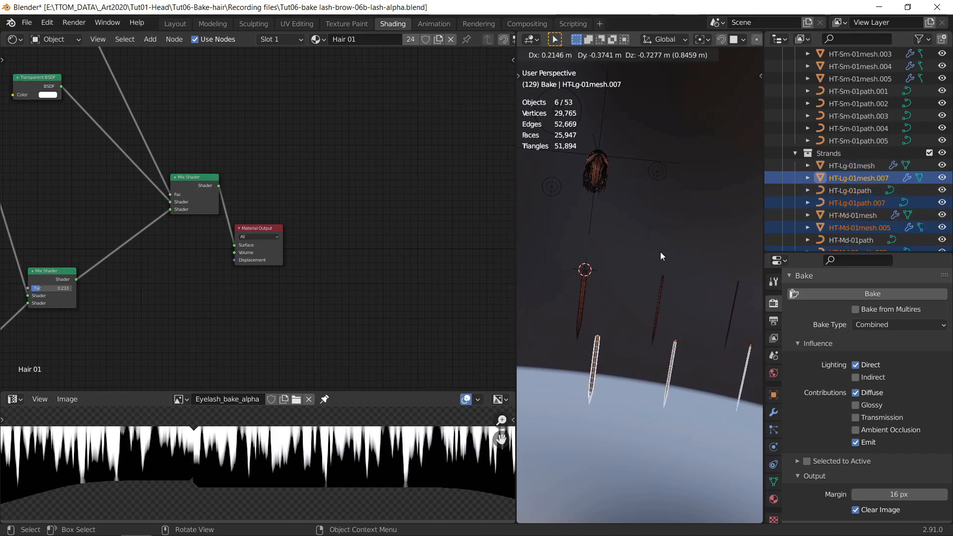
{"action": "right_click", "coordinate": [661, 252]}
{"action": "key", "text": "g"}
{"action": "key", "text": "z"}
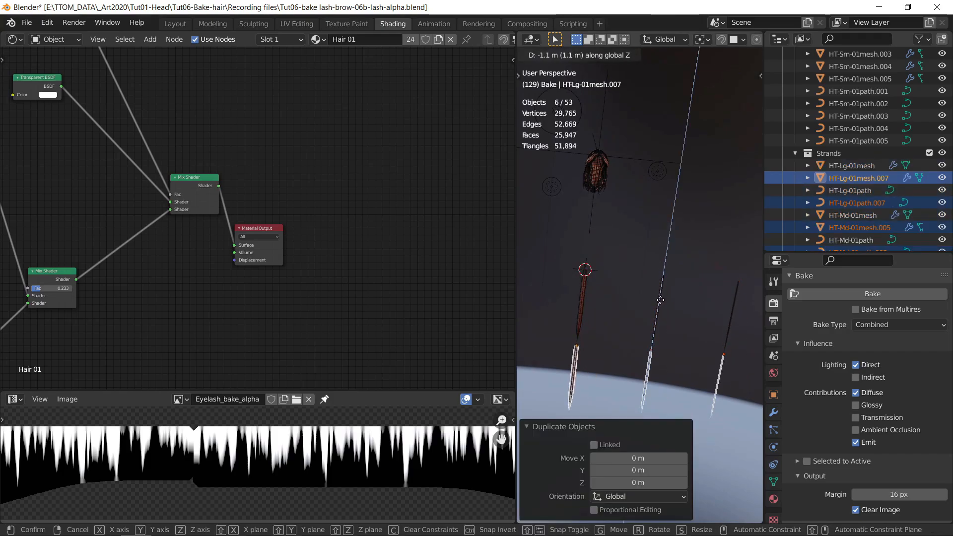
{"action": "left_click", "coordinate": [663, 304]}
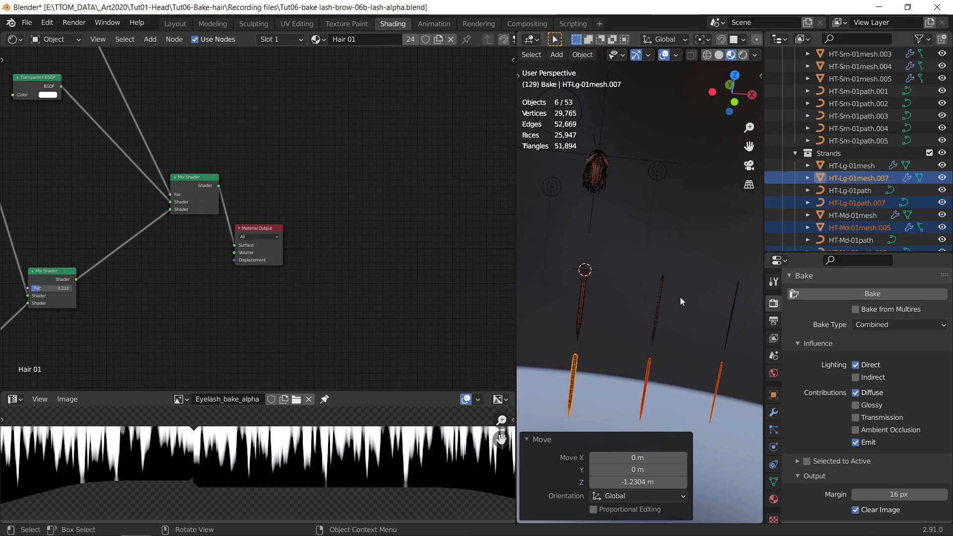
Move the duplicated strands to the Bake collection and exclude the HT collection from the view layer.
{"action": "middle_click_drag", "start_coordinate": [672, 323], "coordinate": [649, 306]}
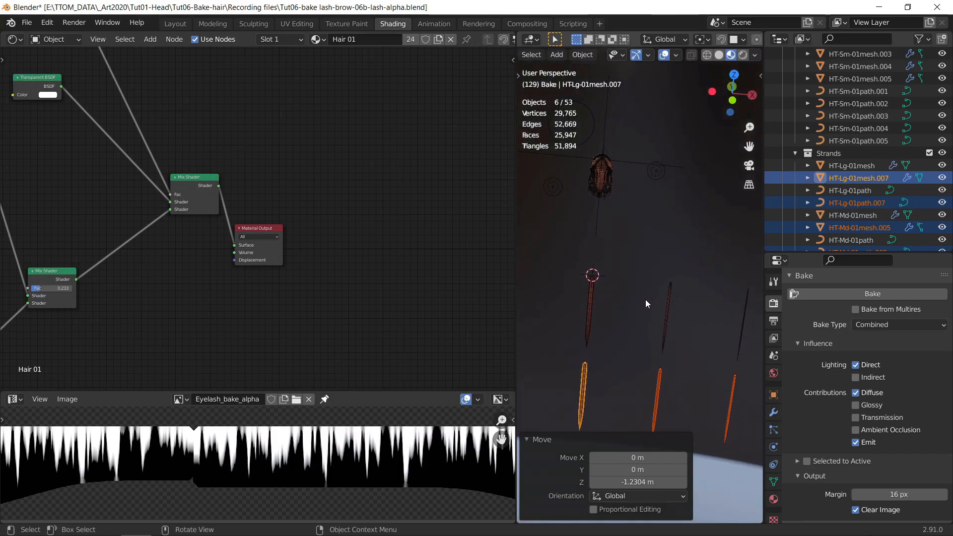
{"action": "key", "text": "m"}
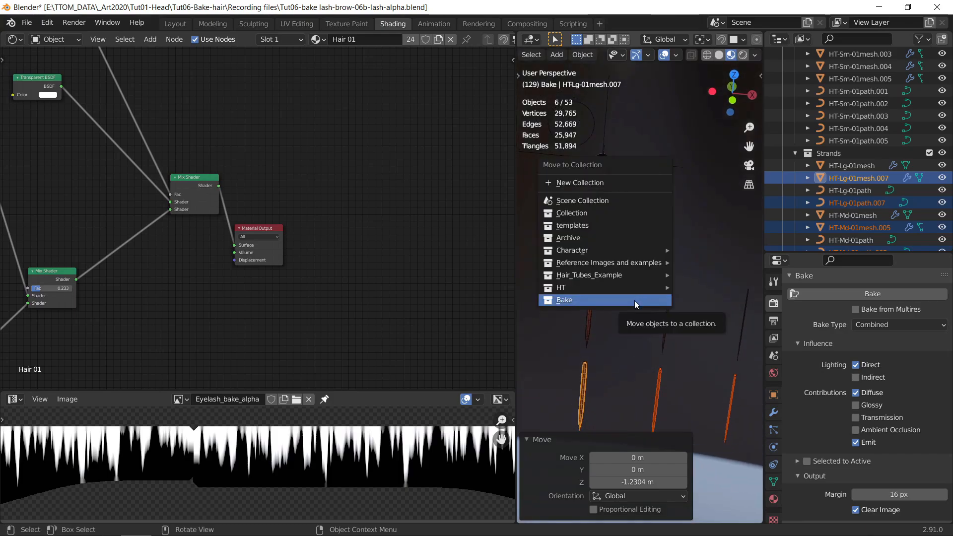
{"action": "left_click", "coordinate": [635, 300]}
{"action": "scroll", "coordinate": [866, 181], "scroll_direction": "up", "scroll_amount": 5}
{"action": "scroll", "coordinate": [866, 181], "scroll_direction": "up", "scroll_amount": 10}
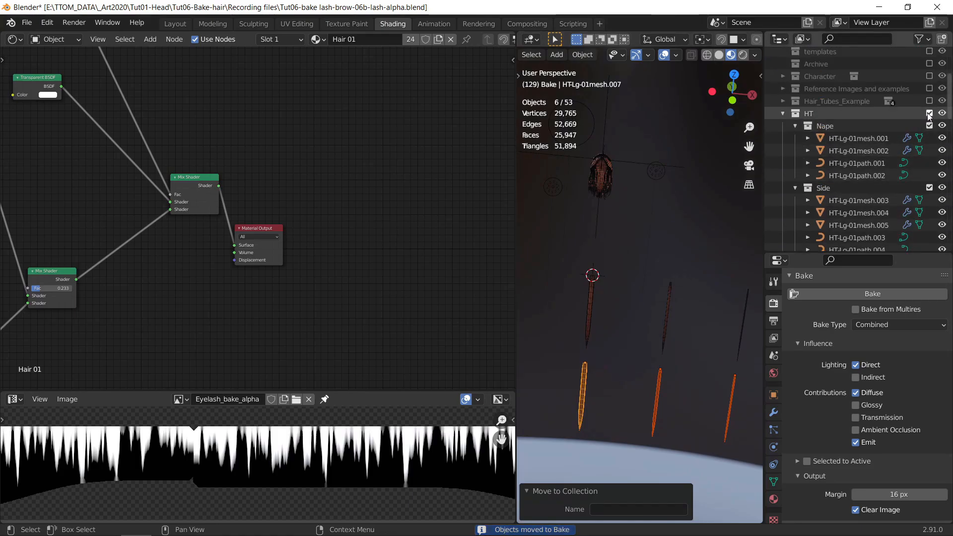
{"action": "left_click", "coordinate": [930, 114]}
In front orthographic view, move the duplicated strands about 1 m toward negative X and 2.8 m up, with the medium strand on the Z axis.
{"action": "middle_click_drag", "start_coordinate": [635, 213], "coordinate": [642, 202]}
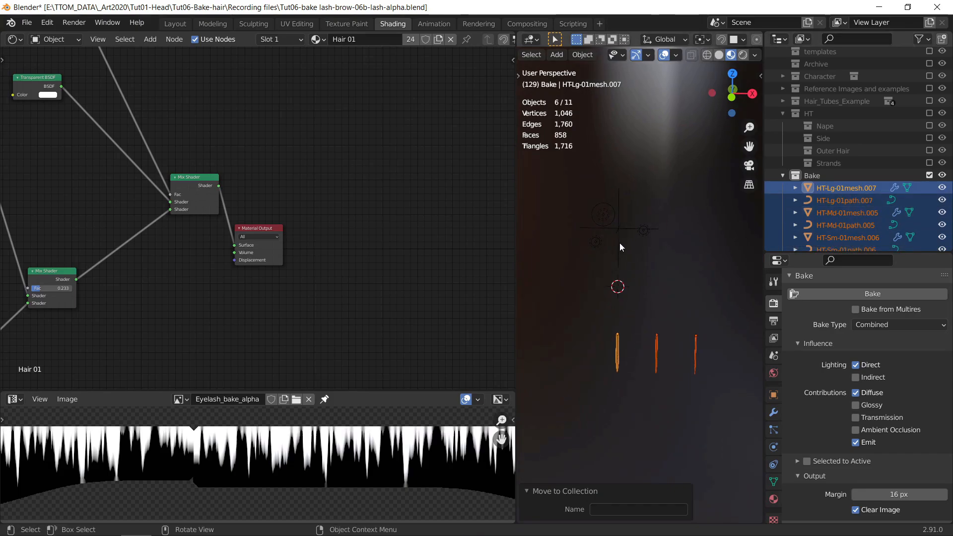
{"action": "middle_click_drag", "start_coordinate": [620, 243], "coordinate": [615, 214]}
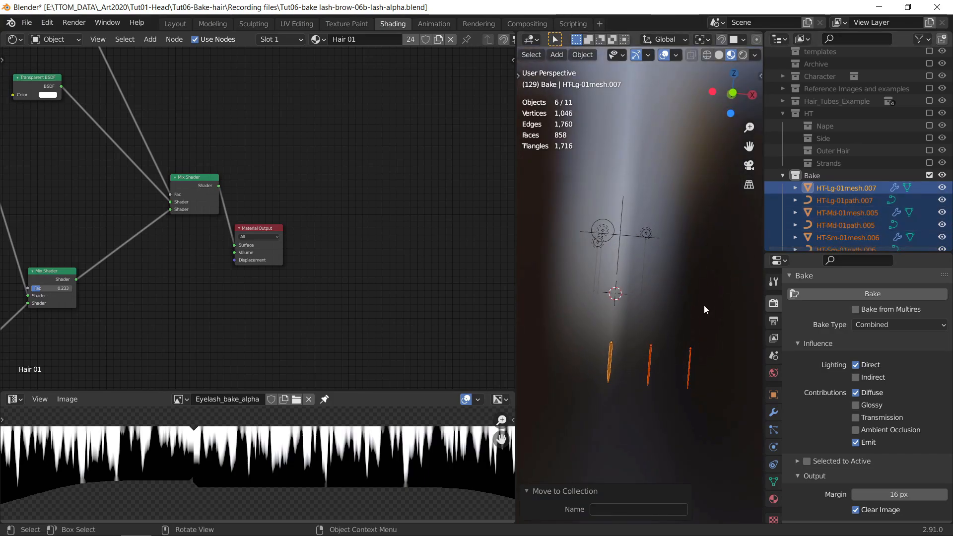
{"action": "key", "text": "KP_3"}
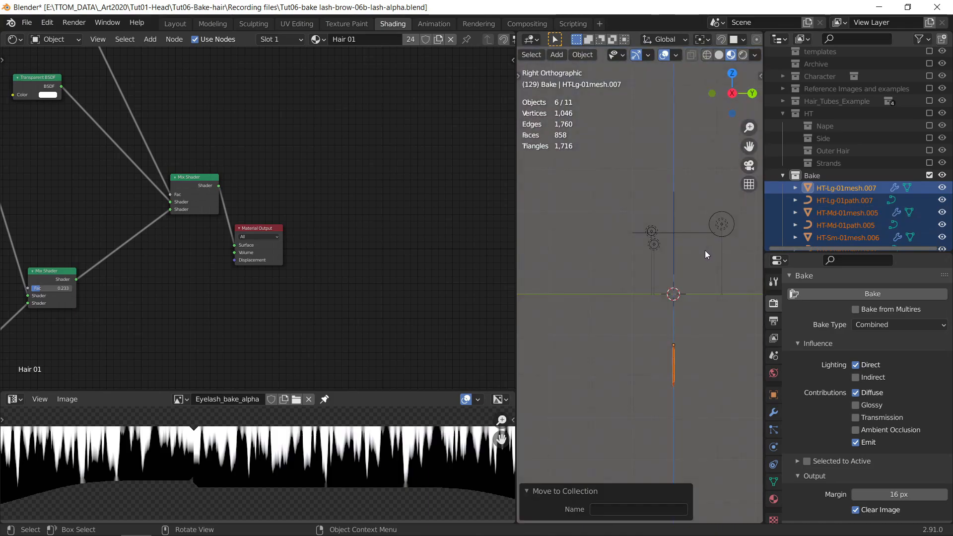
{"action": "key", "text": "KP_1"}
{"action": "left_click_drag", "start_coordinate": [592, 313], "coordinate": [715, 400]}
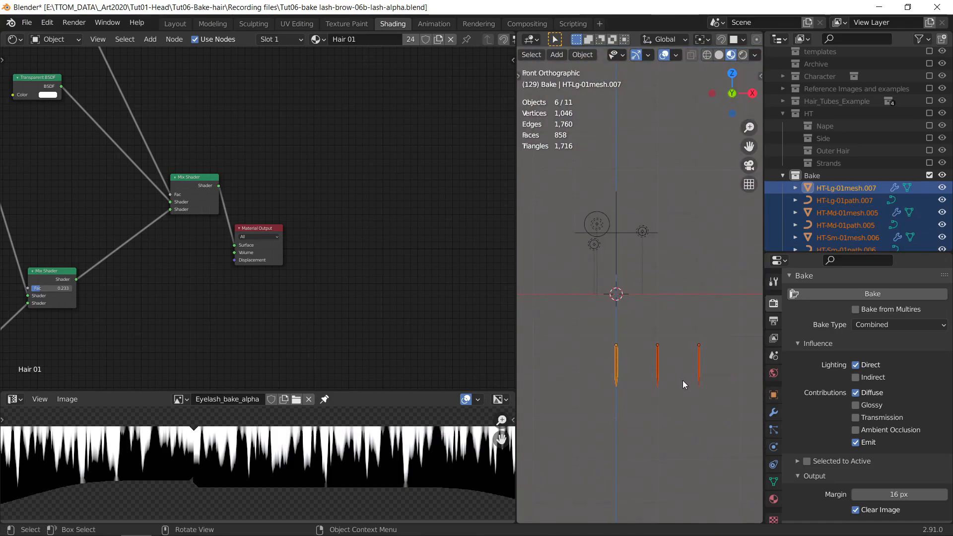
{"action": "key", "text": "g"}
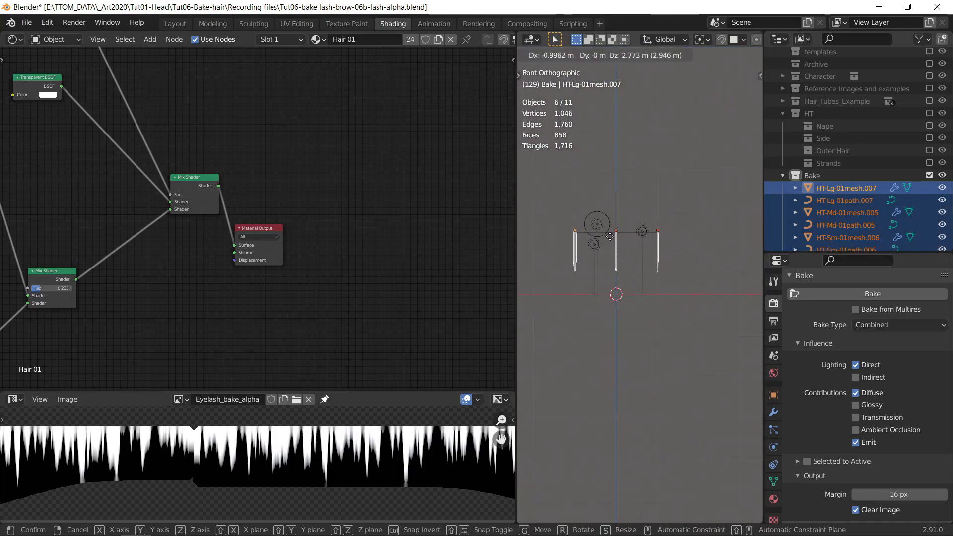
{"action": "left_click", "coordinate": [613, 239]}
Bring the large and small strands with their paths along X toward the medium strand, moving the small one about -0.88 m.
{"action": "left_click_drag", "start_coordinate": [553, 215], "coordinate": [591, 282]}
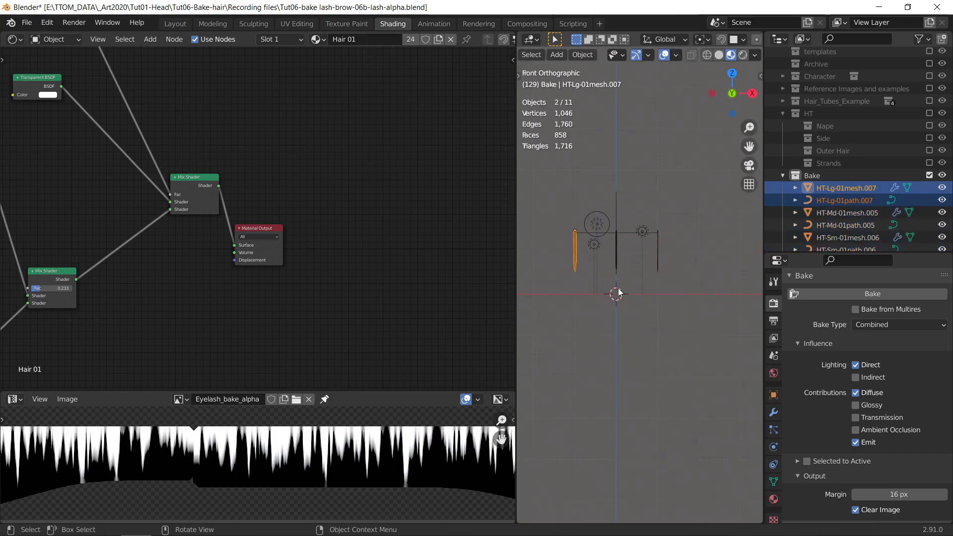
{"action": "key", "text": "g"}
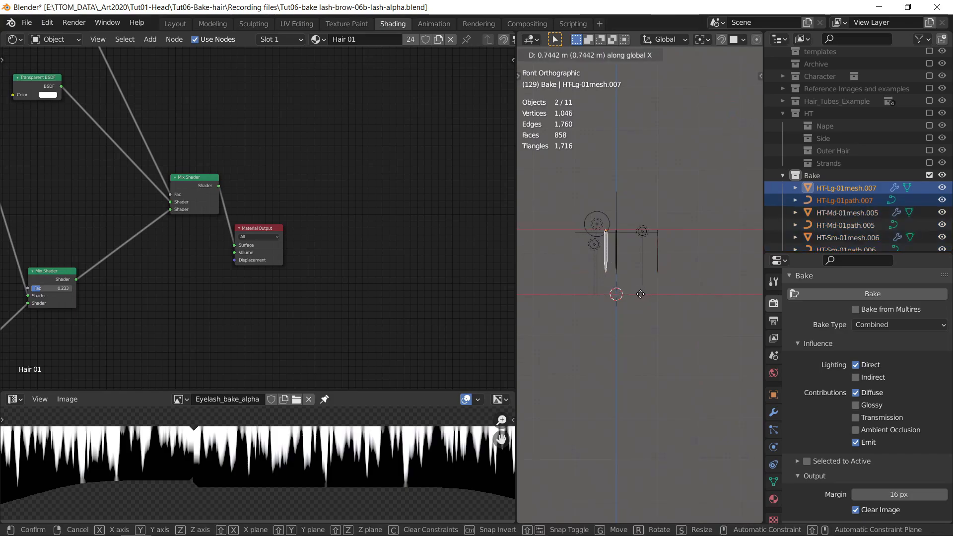
{"action": "left_click", "coordinate": [644, 294]}
{"action": "left_click_drag", "start_coordinate": [648, 216], "coordinate": [690, 295]}
{"action": "key", "text": "g"}
{"action": "key", "text": "x"}
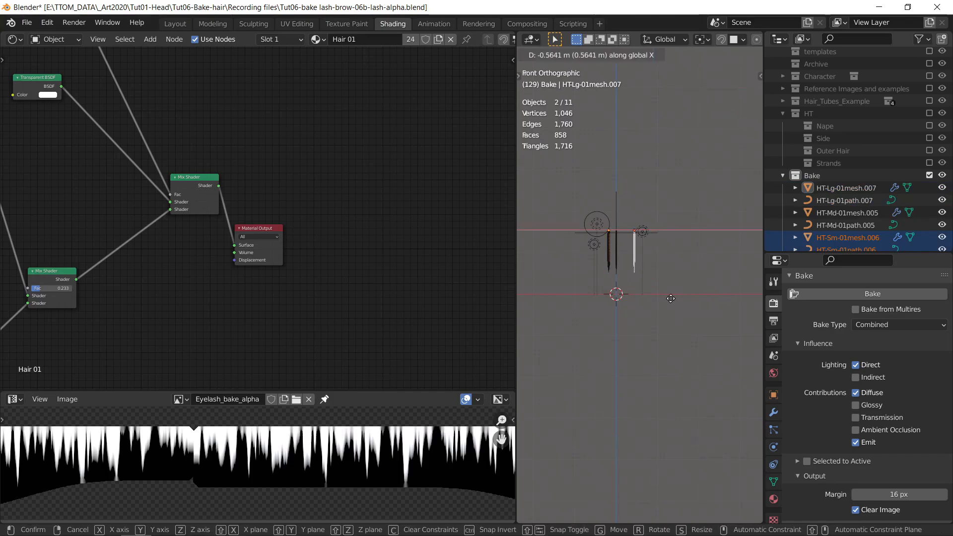
{"action": "left_click", "coordinate": [656, 296]}
Tighten the spacing by moving the large strand about 0.056 m along X and the small strand slightly closer to the medium one.
{"action": "scroll", "coordinate": [637, 231], "scroll_direction": "up", "scroll_amount": 3}
{"action": "scroll", "coordinate": [637, 231], "scroll_direction": "up", "scroll_amount": 3}
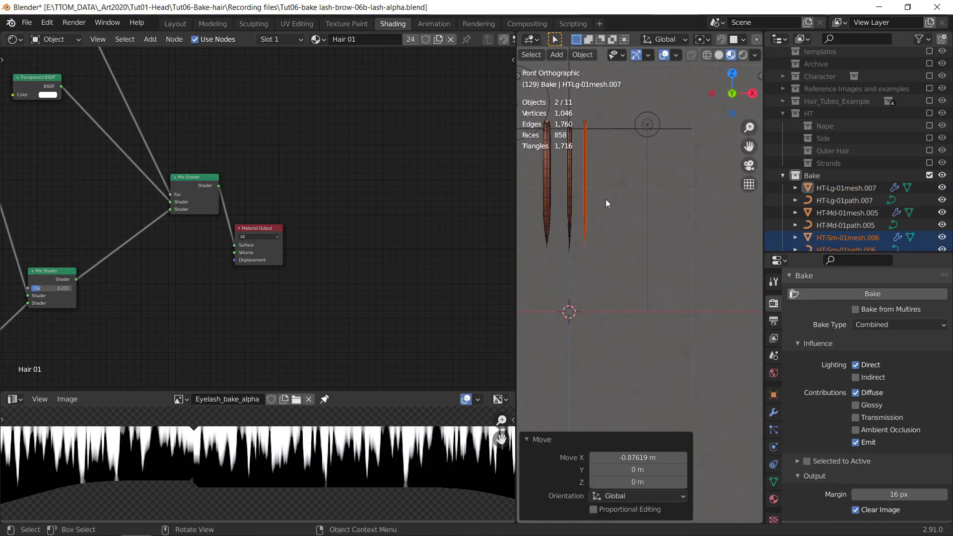
{"action": "middle_click_drag", "start_coordinate": [534, 152], "coordinate": [581, 224], "text": "shift"}
{"action": "left_click_drag", "start_coordinate": [571, 197], "coordinate": [597, 266]}
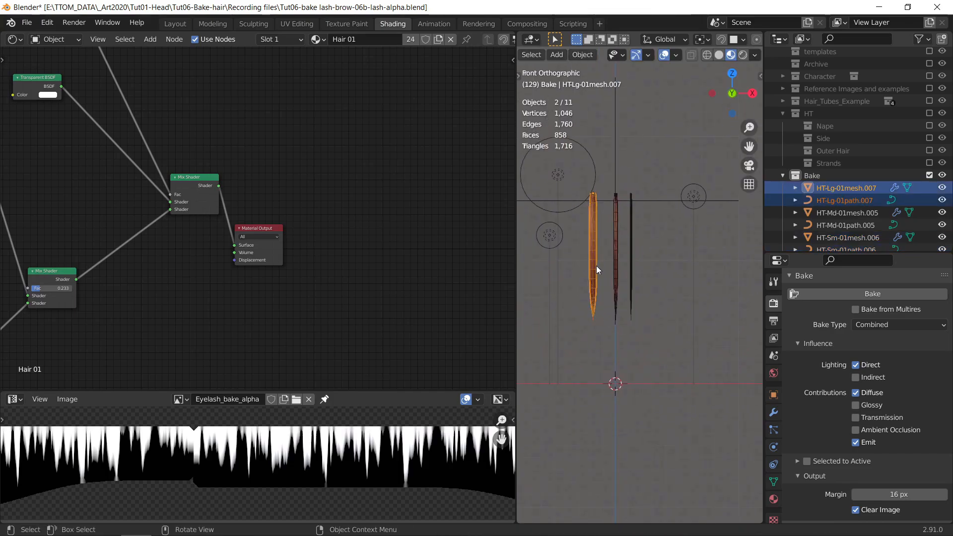
{"action": "key", "text": "g"}
{"action": "key", "text": "x"}
{"action": "left_click", "coordinate": [603, 266]}
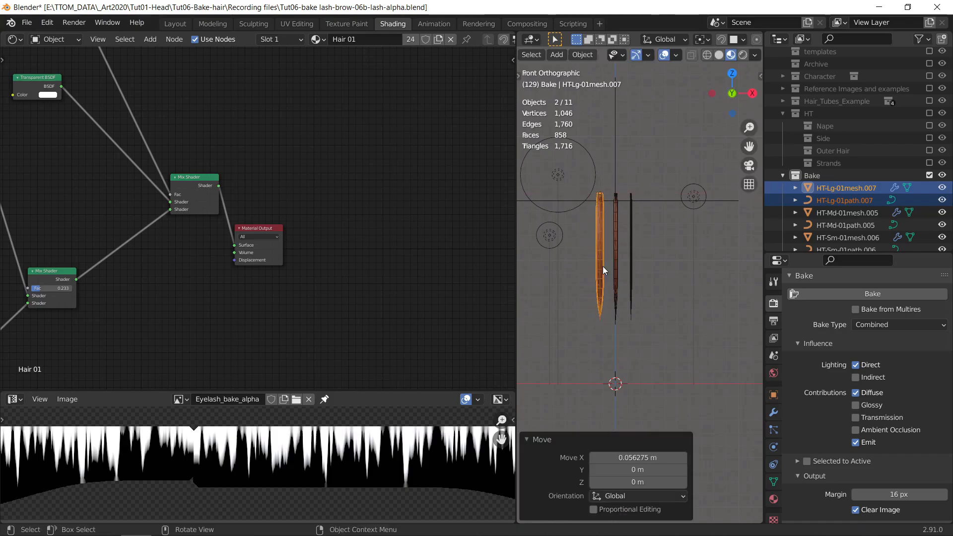
{"action": "scroll", "coordinate": [663, 254], "scroll_direction": "up", "scroll_amount": 2}
{"action": "left_click", "coordinate": [627, 226]}
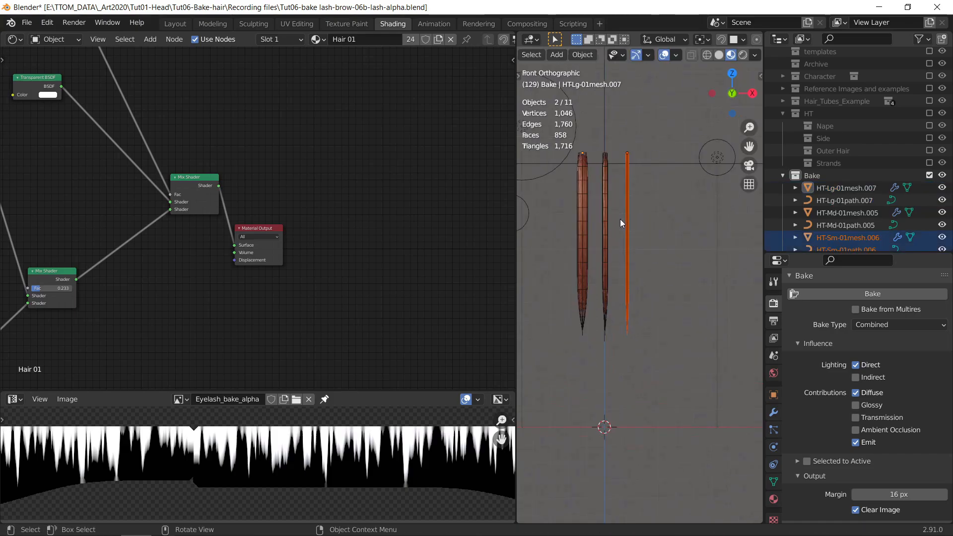
{"action": "key", "text": "g"}
{"action": "key", "text": "x"}
{"action": "left_click", "coordinate": [618, 222]}
{"action": "left_click", "coordinate": [658, 210]}
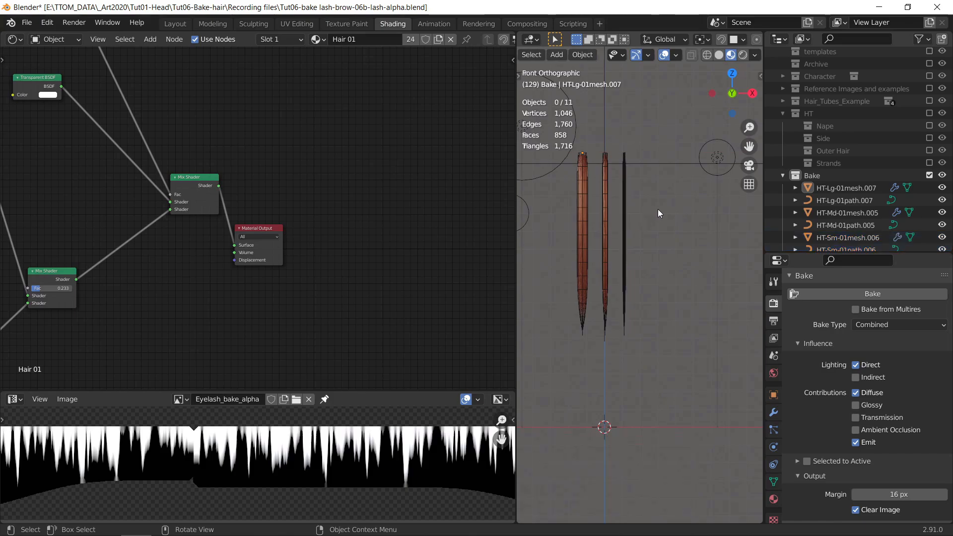
Enlarge the image editor area and display the UV layout of the large strand mesh HT-Lg-01mesh.007 in Edit Mode.
{"action": "scroll", "coordinate": [677, 236], "scroll_direction": "up", "scroll_amount": 2}
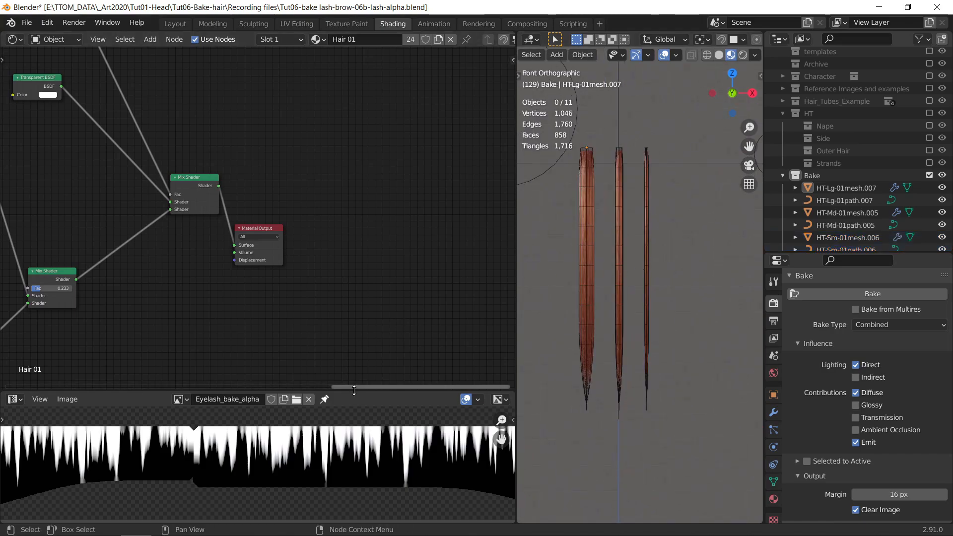
{"action": "left_click_drag", "start_coordinate": [354, 391], "coordinate": [367, 155]}
{"action": "left_click", "coordinate": [576, 226]}
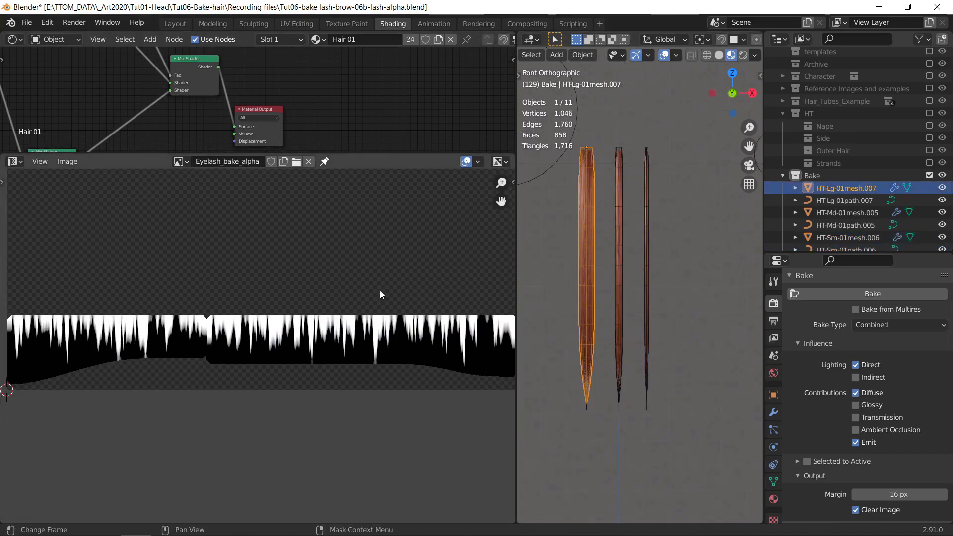
{"action": "scroll", "coordinate": [379, 294], "scroll_direction": "down", "scroll_amount": 1}
{"action": "key", "text": "Tab"}
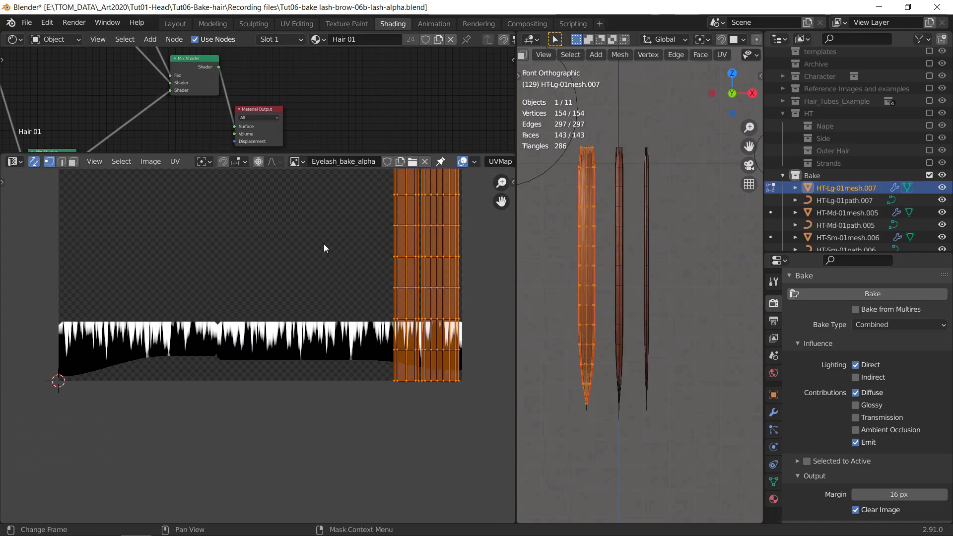
{"action": "middle_click_drag", "start_coordinate": [324, 244], "coordinate": [315, 375]}
{"action": "scroll", "coordinate": [370, 351], "scroll_direction": "down", "scroll_amount": 2}
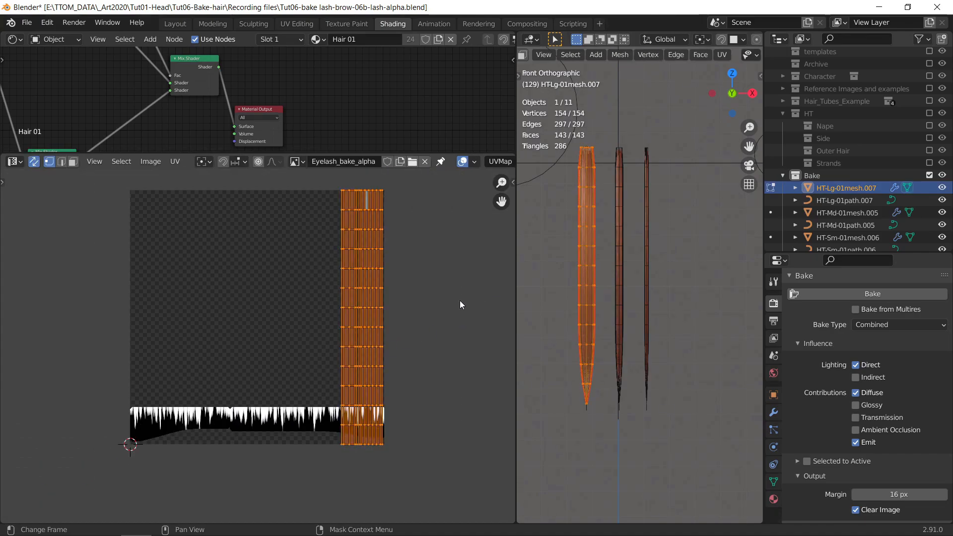
Examine the UV layouts of the medium and small strand meshes, and return to Object Mode with nothing selected.
{"action": "key", "text": "Tab"}
{"action": "left_click", "coordinate": [618, 254]}
{"action": "key", "text": "Tab"}
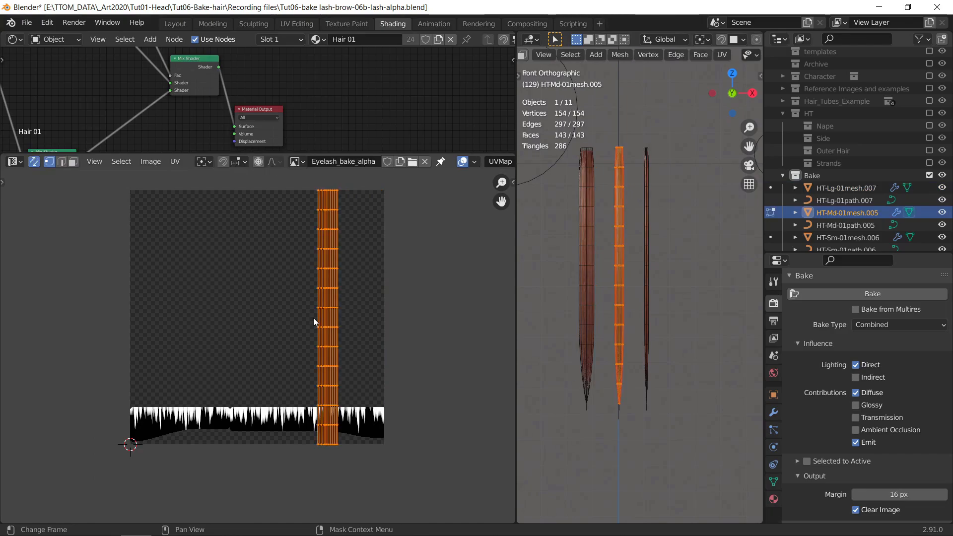
{"action": "key", "text": "Tab"}
{"action": "left_click", "coordinate": [646, 255]}
{"action": "key", "text": "Tab"}
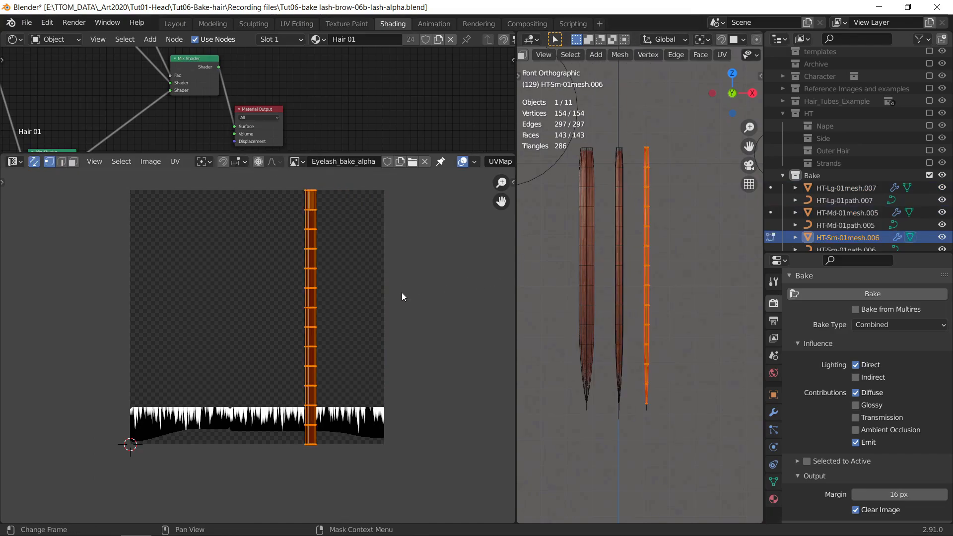
{"action": "key", "text": "Tab"}
{"action": "left_click", "coordinate": [697, 299]}
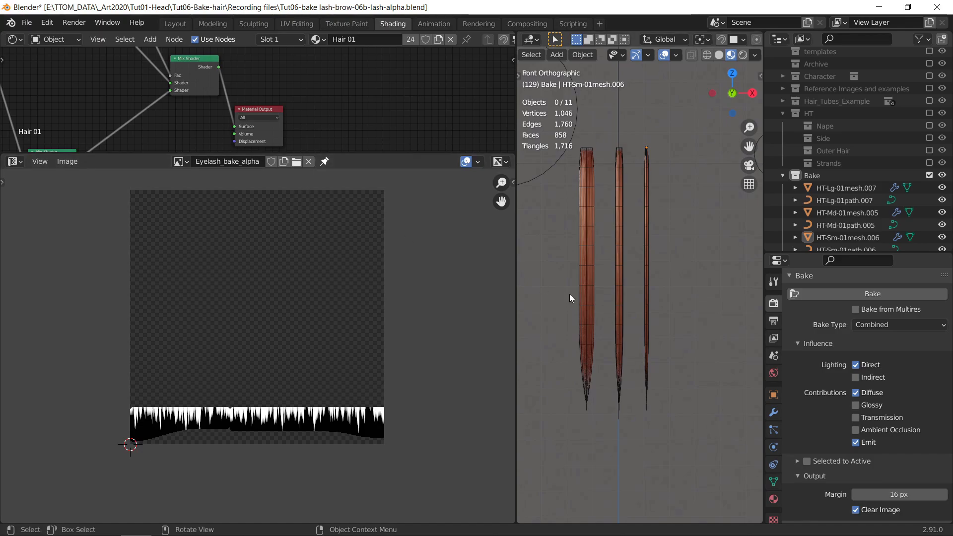
Show the modifiers of the large strand mesh, and join the large and medium strand meshes into HT-Sm-01mesh.006.
{"action": "left_click", "coordinate": [596, 322]}
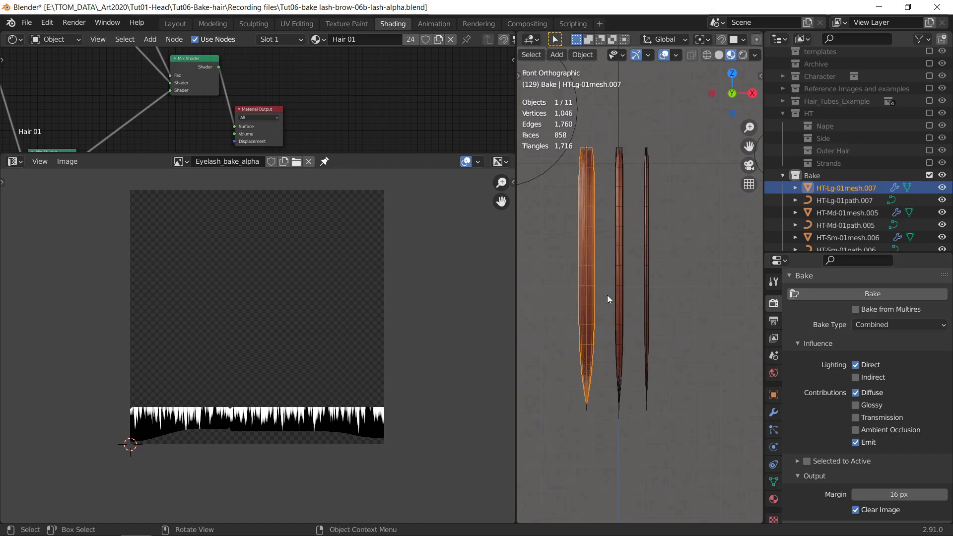
{"action": "left_click", "coordinate": [773, 413]}
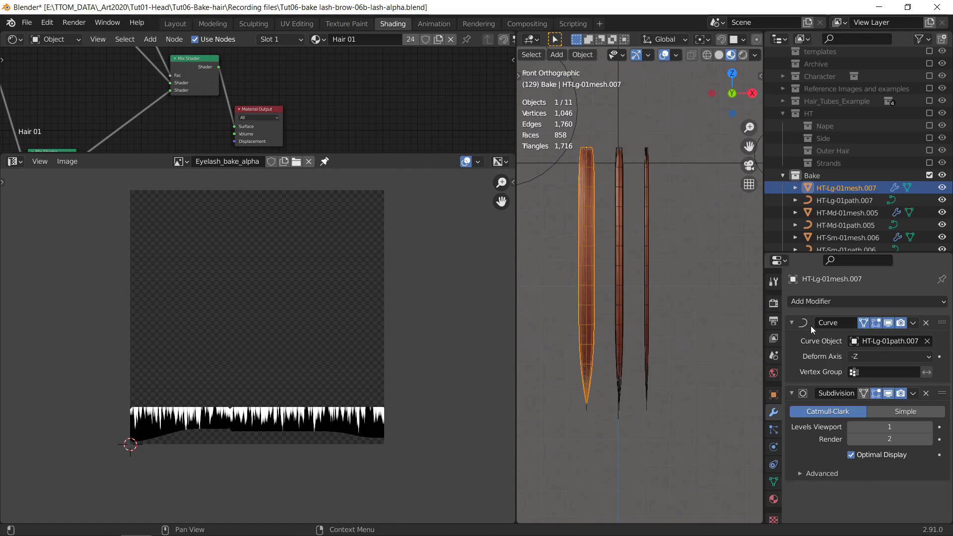
{"action": "left_click", "coordinate": [622, 337], "text": "shift"}
{"action": "left_click", "coordinate": [646, 339], "text": "shift"}
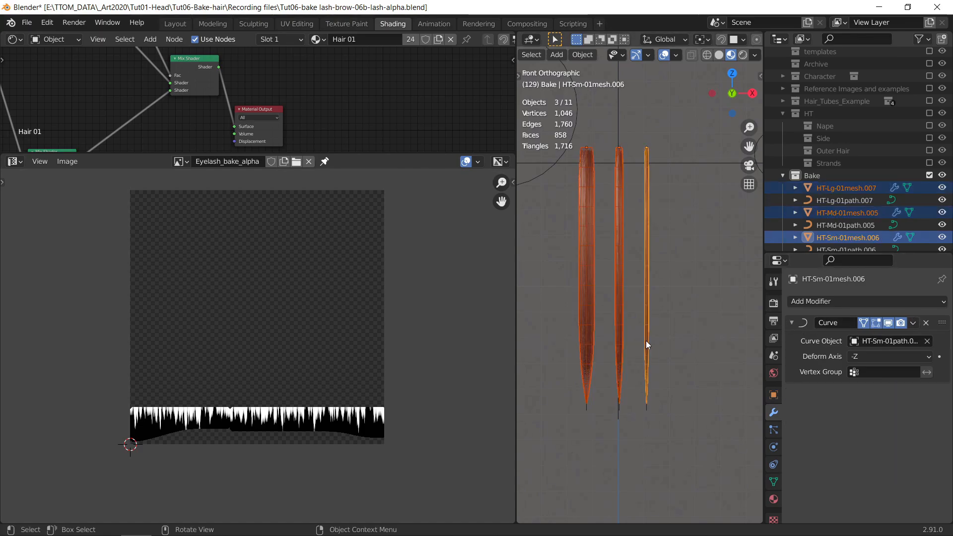
{"action": "key", "text": "ctrl+j"}
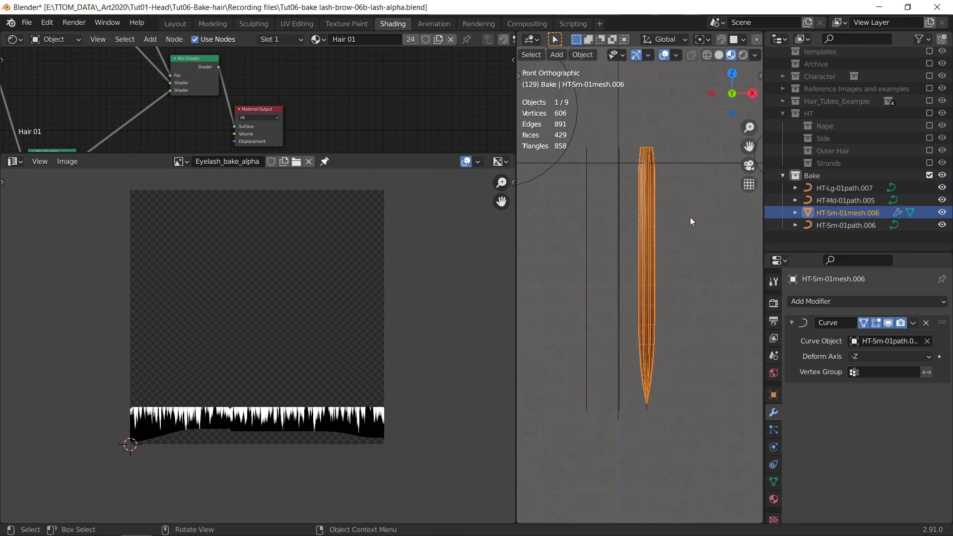
Undo the last join of the strand meshes, and apply the Curve modifier of the large strand mesh HT-Lg-01mesh.007.
{"action": "key", "text": "ctrl+z"}
{"action": "left_click", "coordinate": [598, 268]}
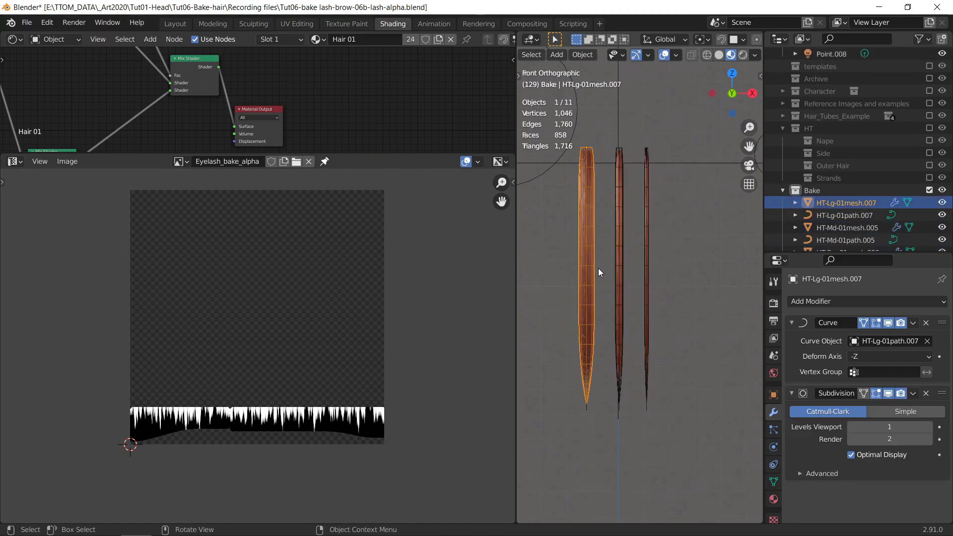
{"action": "left_click", "coordinate": [913, 323]}
{"action": "left_click", "coordinate": [859, 337]}
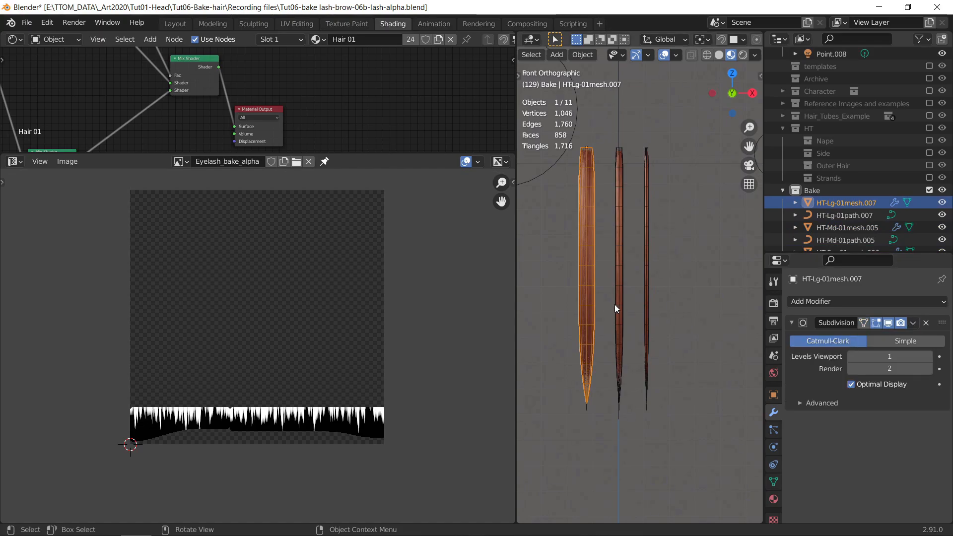
Apply the Curve modifiers of the medium strand mesh HT-Md-01mesh.005 and the small strand mesh HT-Sm-01mesh.006.
{"action": "left_click", "coordinate": [621, 287]}
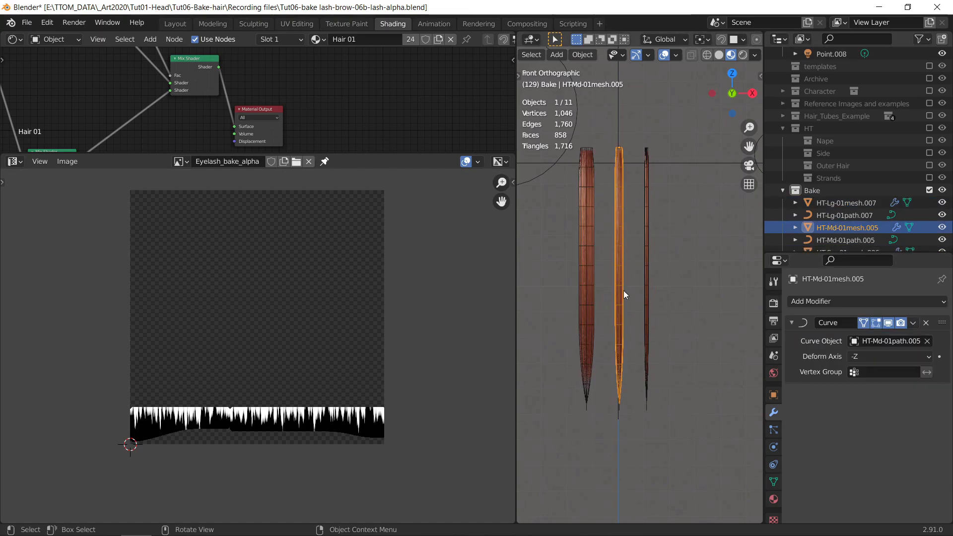
{"action": "left_click", "coordinate": [913, 323]}
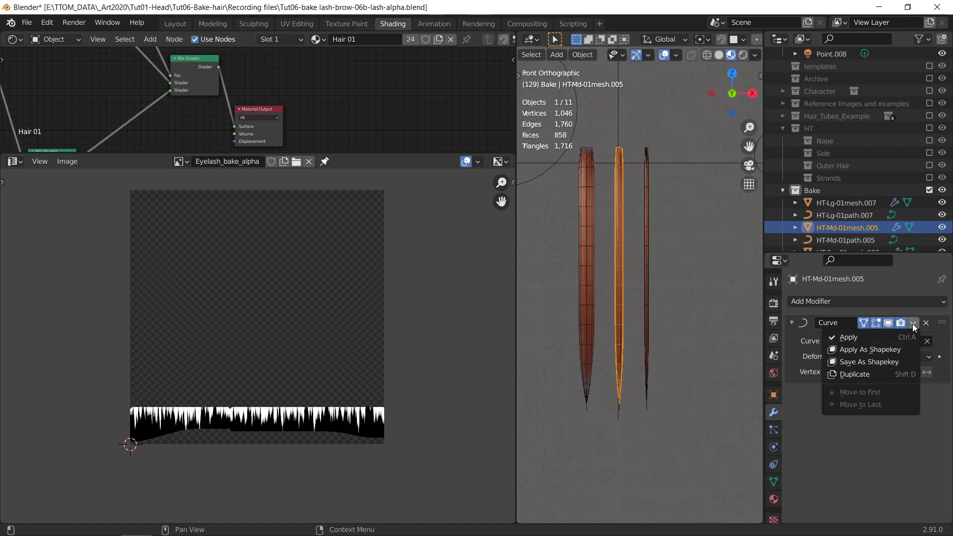
{"action": "left_click", "coordinate": [872, 336]}
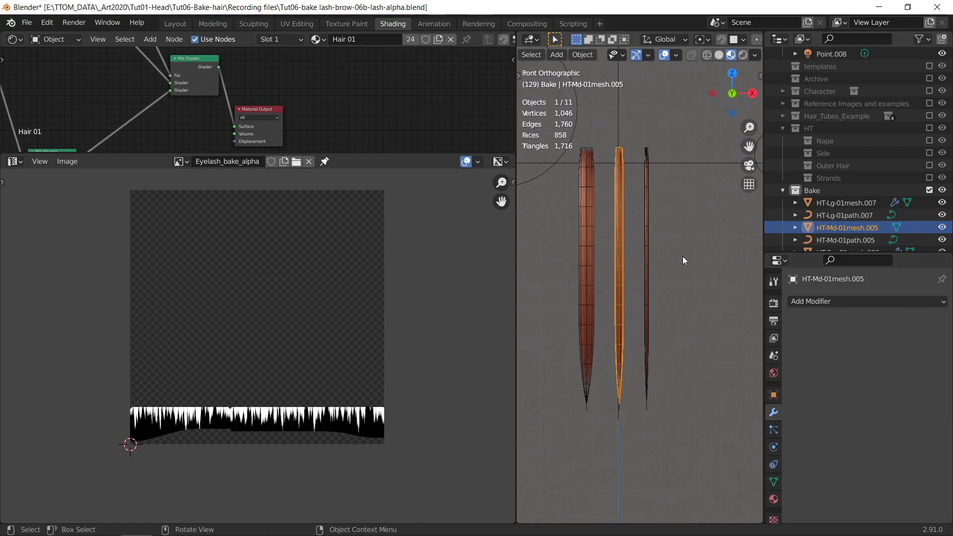
{"action": "left_click", "coordinate": [647, 264]}
{"action": "left_click", "coordinate": [914, 324]}
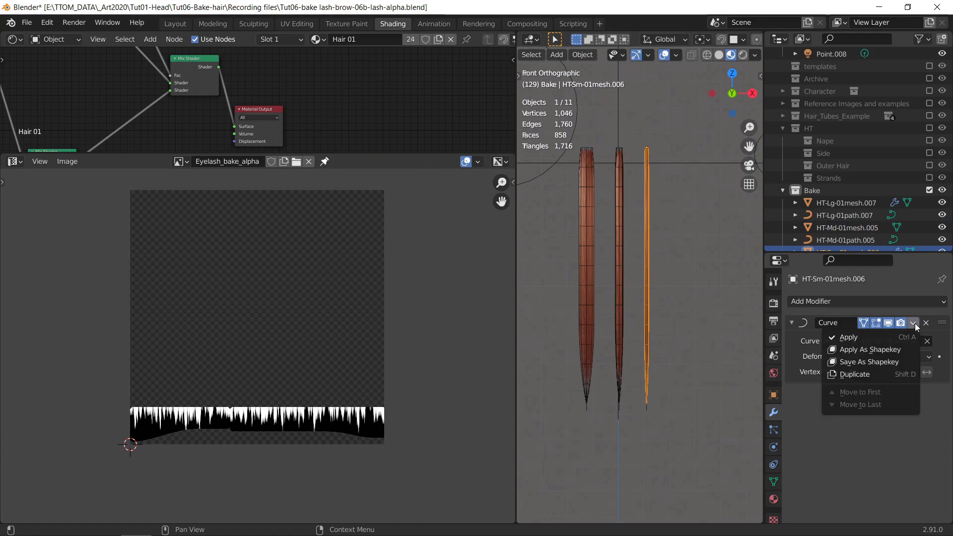
{"action": "left_click", "coordinate": [898, 335]}
Delete the three path curves HT-Sm-01path.006, HT-Md-01path.005 and HT-Lg-01path.007 from the Bake collection.
{"action": "scroll", "coordinate": [870, 196], "scroll_direction": "down", "scroll_amount": 2}
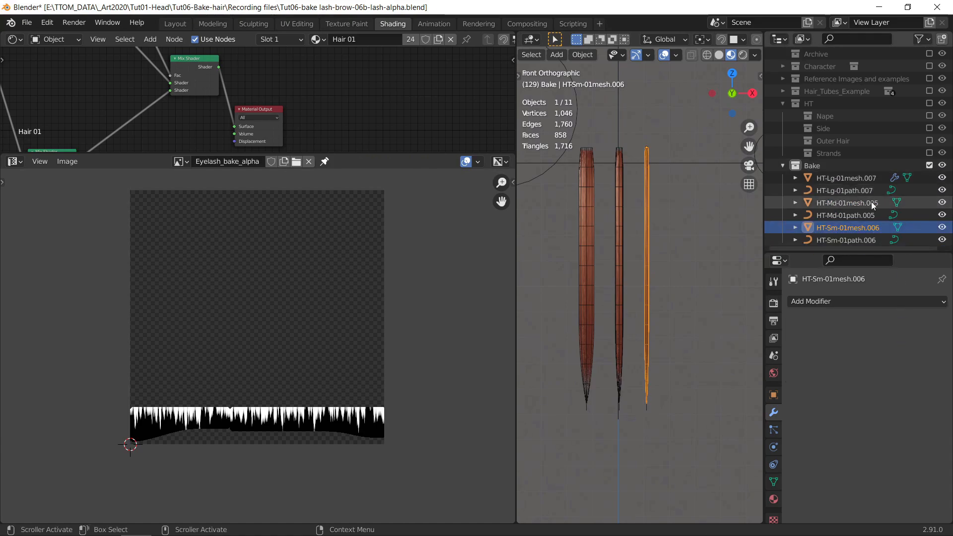
{"action": "left_click", "coordinate": [841, 238]}
{"action": "left_click", "coordinate": [835, 215], "text": "ctrl"}
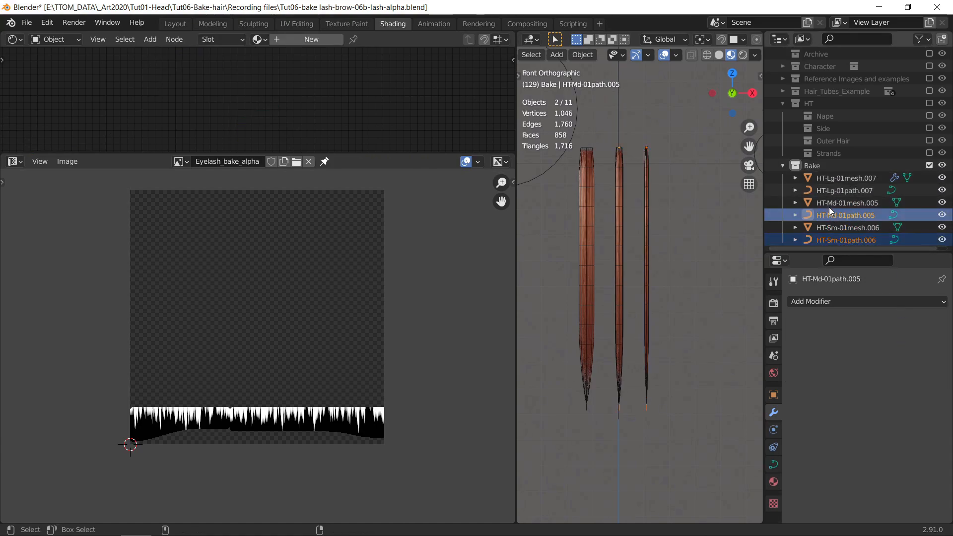
{"action": "left_click", "coordinate": [827, 192], "text": "ctrl"}
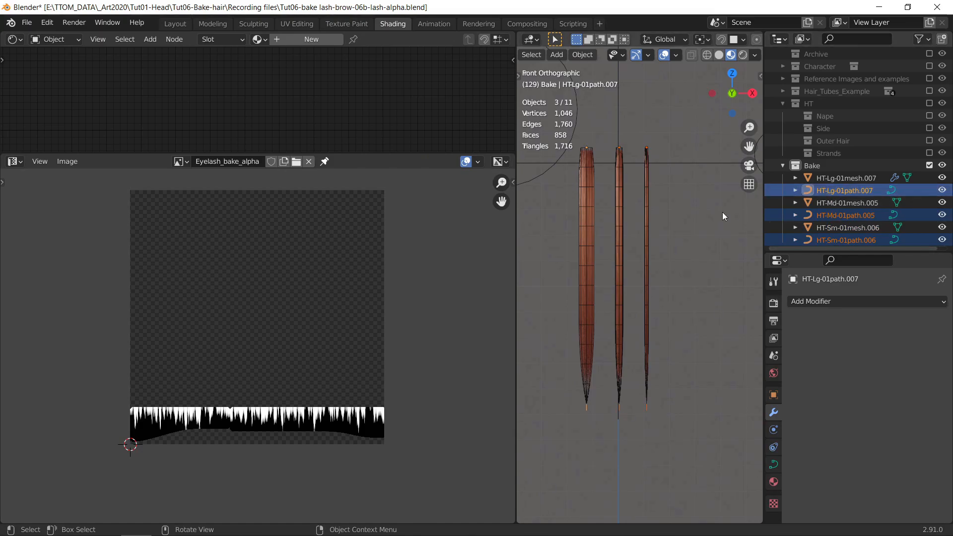
{"action": "key", "text": "x"}
{"action": "left_click", "coordinate": [723, 219]}
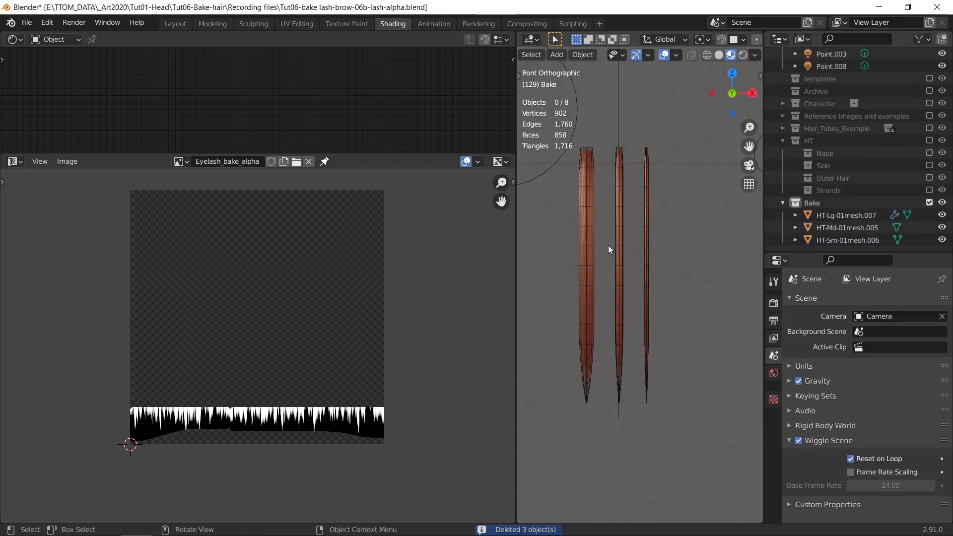
Try to join the three strand meshes into the medium mesh HT-Md-01mesh.005, and undo the join.
{"action": "left_click", "coordinate": [587, 262]}
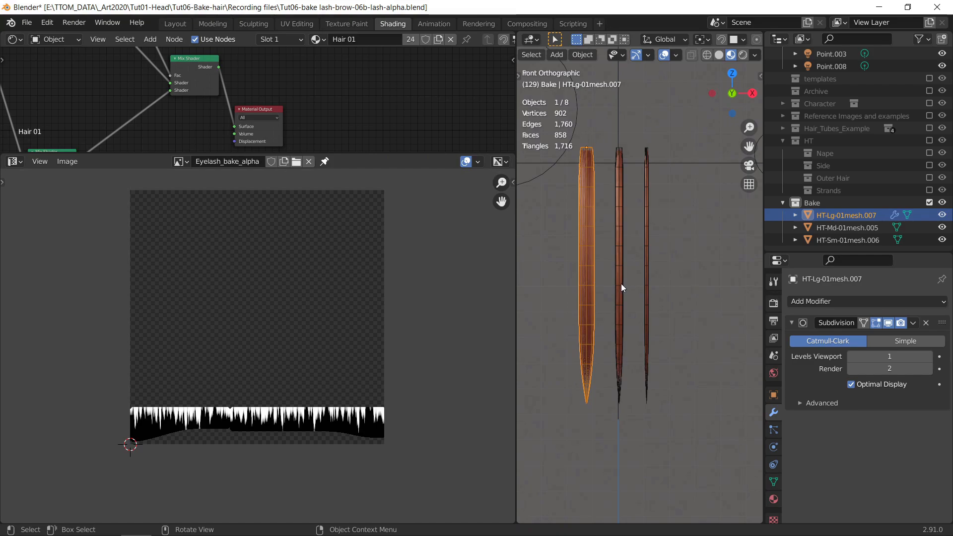
{"action": "left_click", "coordinate": [648, 284], "text": "shift"}
{"action": "left_click", "coordinate": [618, 301], "text": "shift"}
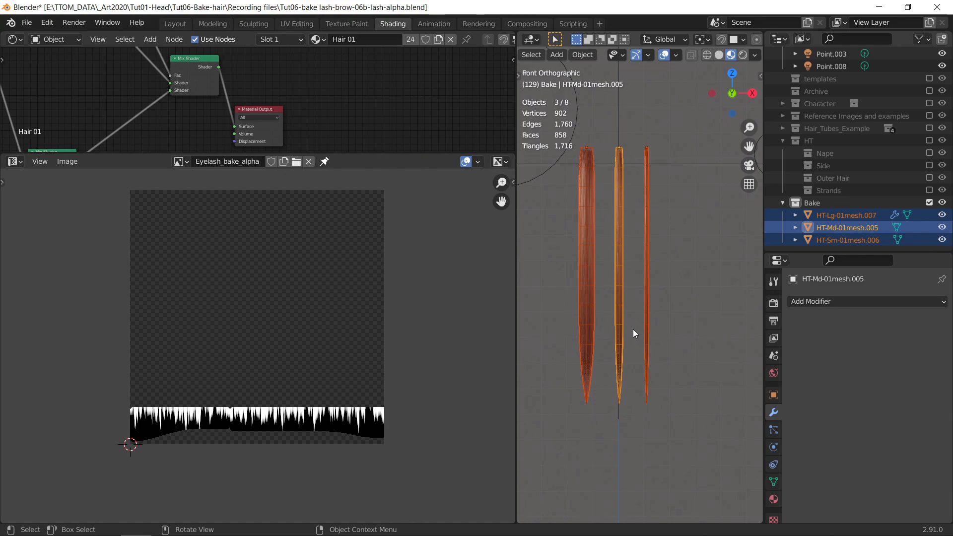
{"action": "key", "text": "ctrl+j"}
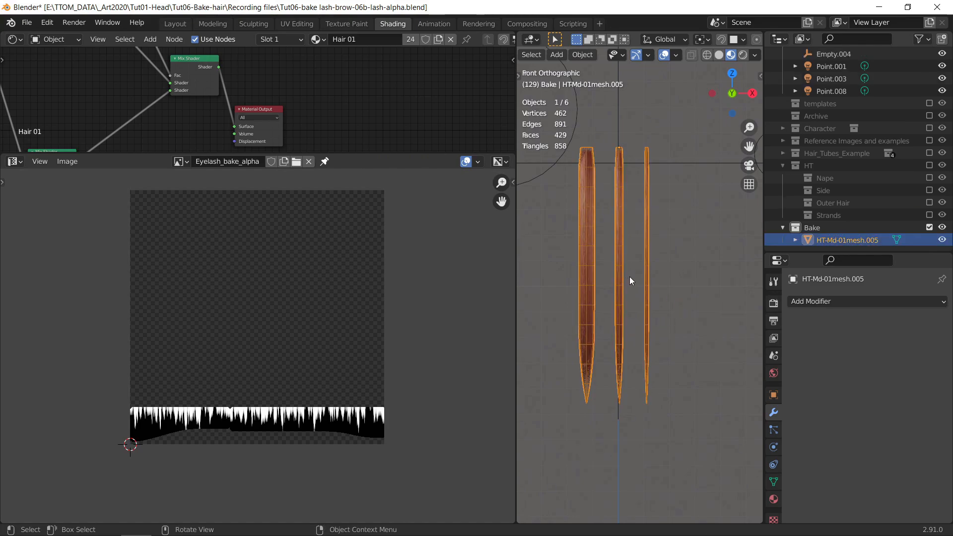
{"action": "key", "text": "ctrl+z"}
{"action": "key", "text": "ctrl+shift+z"}
{"action": "key", "text": "ctrl+z"}
Join the small and medium strand meshes into the large strand mesh HT-Lg-01mesh.007, leaving nothing selected.
{"action": "left_click", "coordinate": [567, 272]}
{"action": "left_click", "coordinate": [590, 271]}
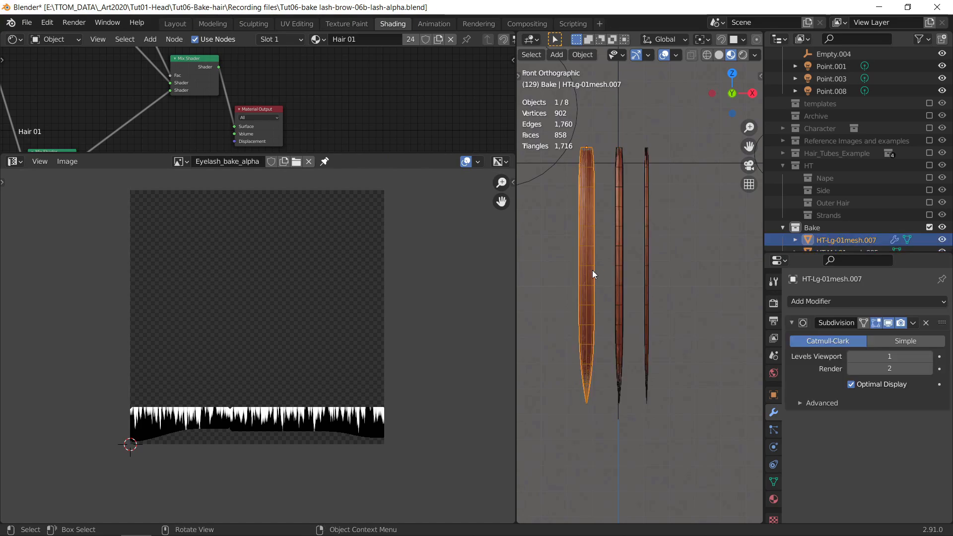
{"action": "left_click", "coordinate": [618, 266]}
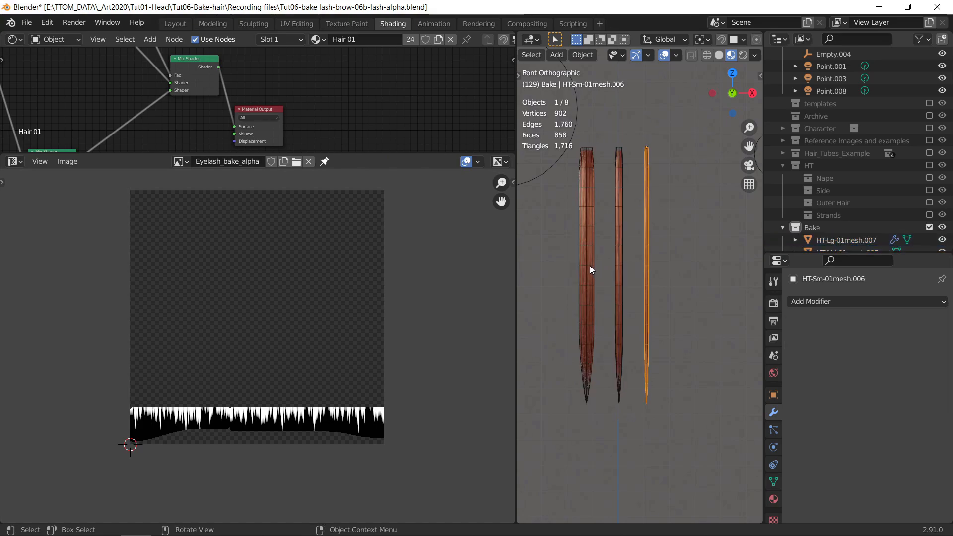
{"action": "left_click", "coordinate": [587, 269]}
{"action": "left_click", "coordinate": [629, 252]}
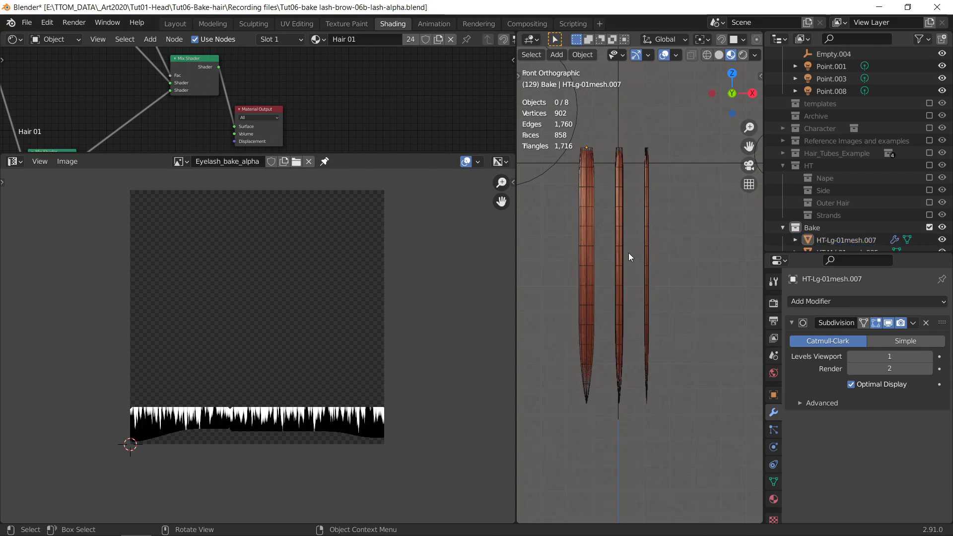
{"action": "left_click", "coordinate": [644, 246]}
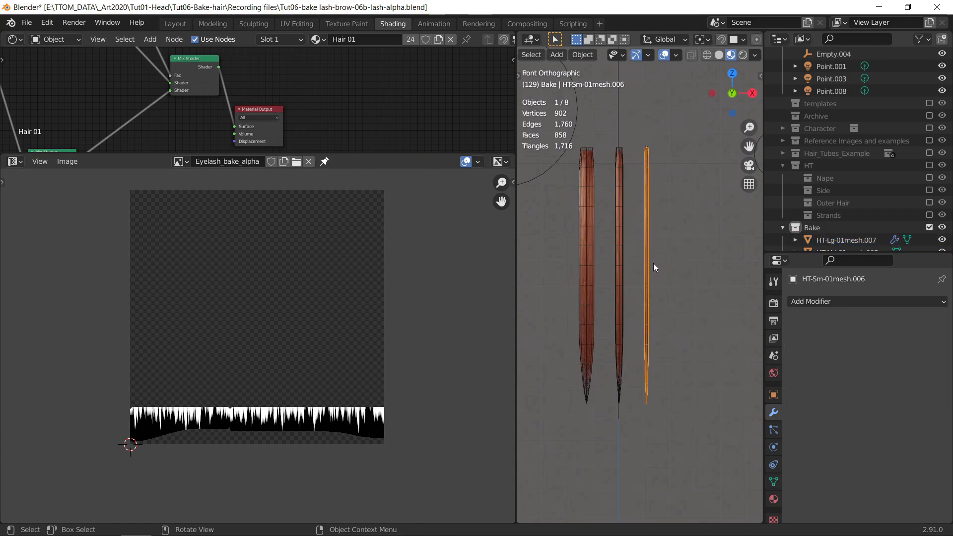
{"action": "left_click", "coordinate": [620, 246], "text": "shift"}
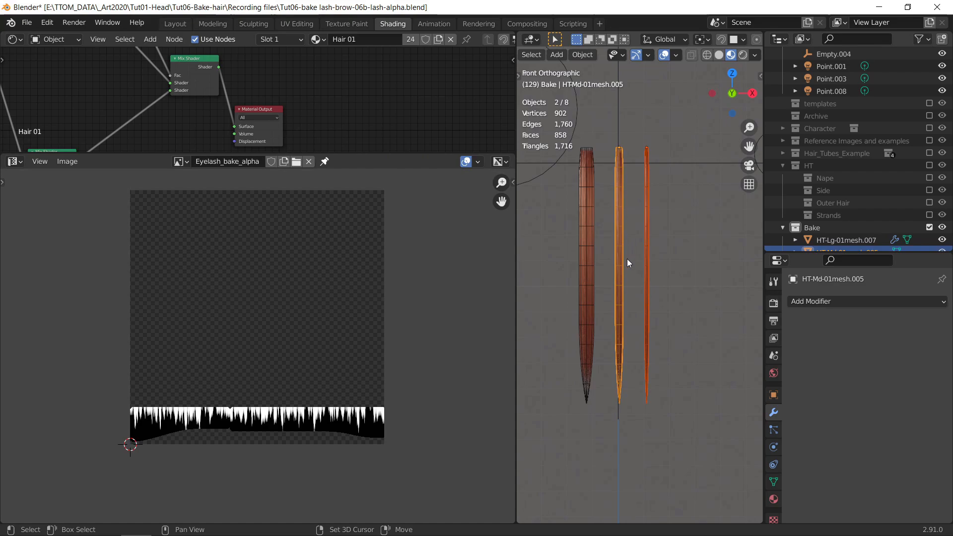
{"action": "left_click", "coordinate": [589, 244], "text": "shift"}
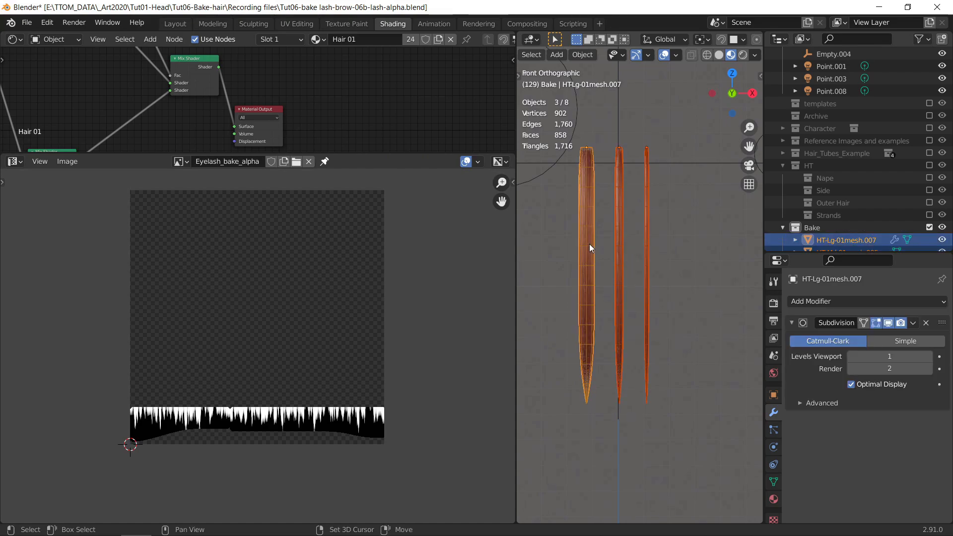
{"action": "key", "text": "ctrl+j"}
{"action": "left_click", "coordinate": [698, 287]}
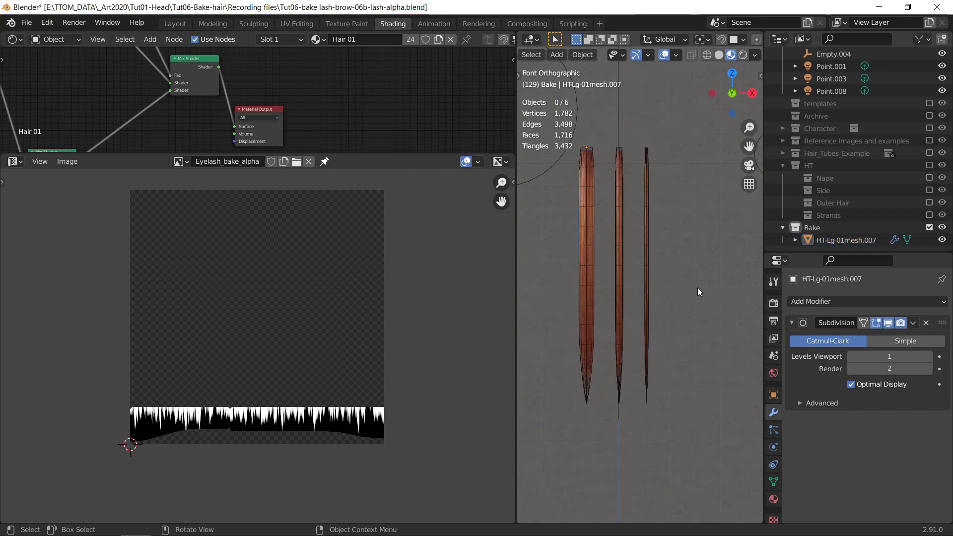
Examine the joined mesh's UV layout in Edit Mode, including the large strand's own UVs, and return to Object Mode.
{"action": "left_click", "coordinate": [586, 262]}
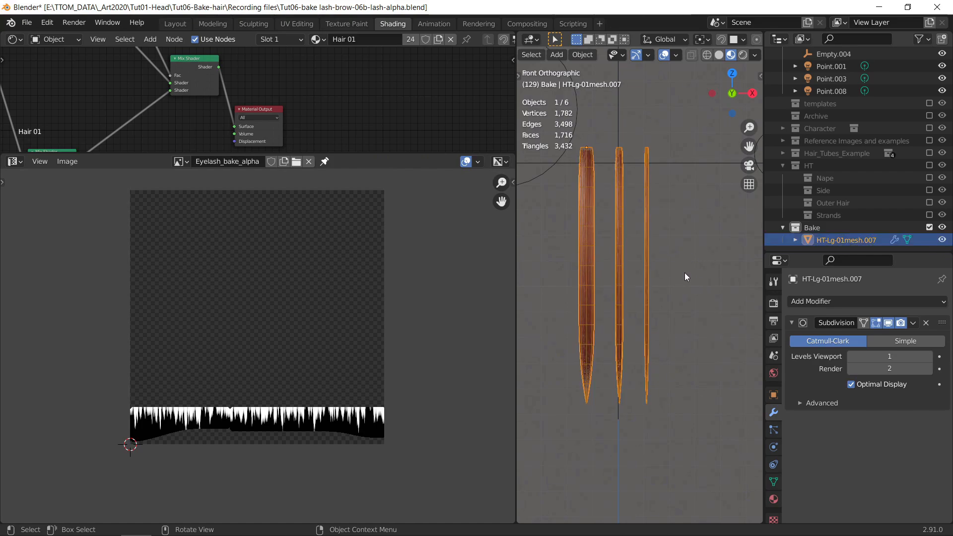
{"action": "key", "text": "Tab"}
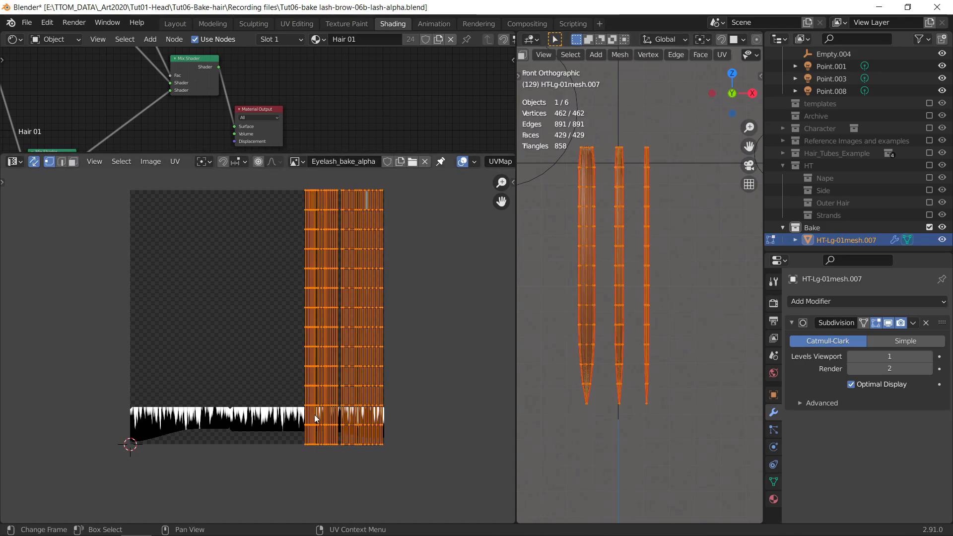
{"action": "left_click_drag", "start_coordinate": [565, 146], "coordinate": [588, 406]}
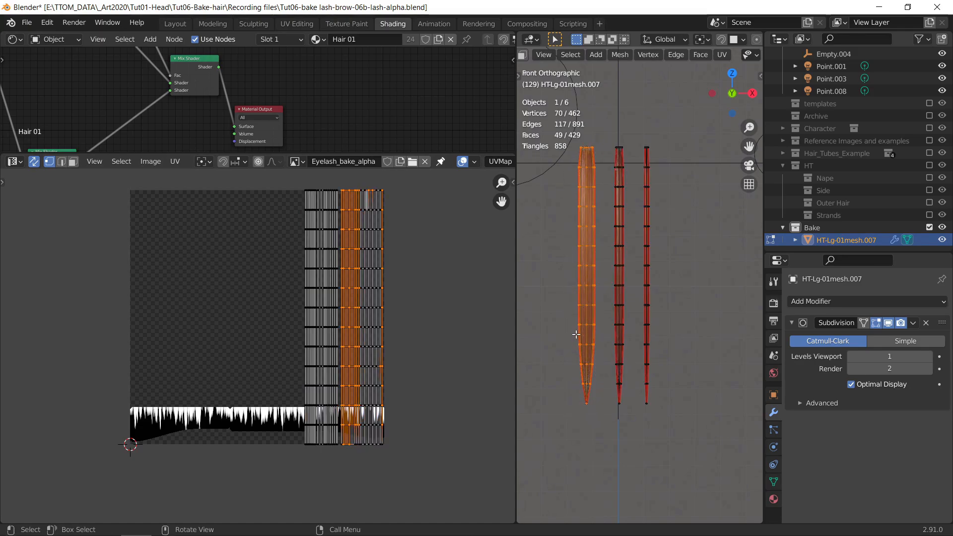
{"action": "left_click_drag", "start_coordinate": [562, 145], "coordinate": [595, 414]}
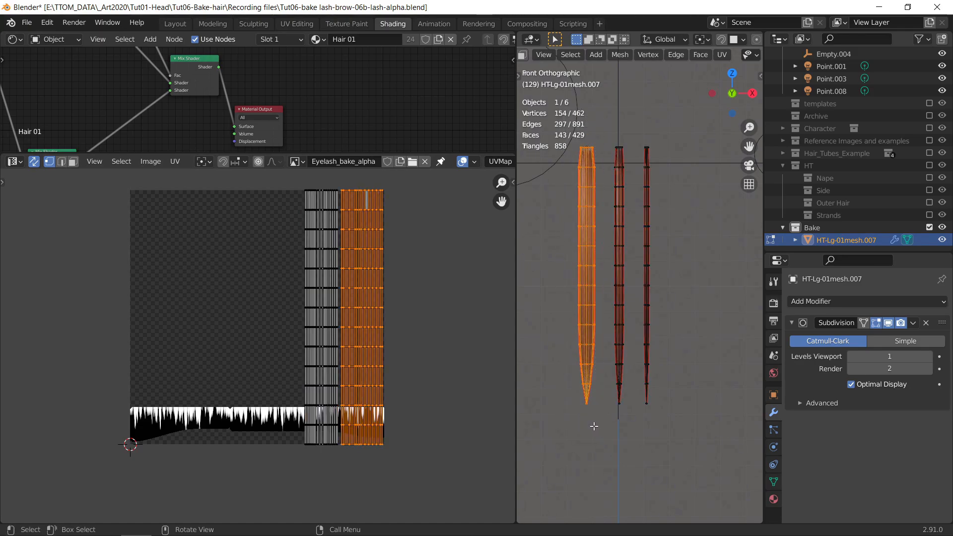
{"action": "scroll", "coordinate": [611, 398], "scroll_direction": "down", "scroll_amount": 2}
{"action": "key", "text": "Tab"}
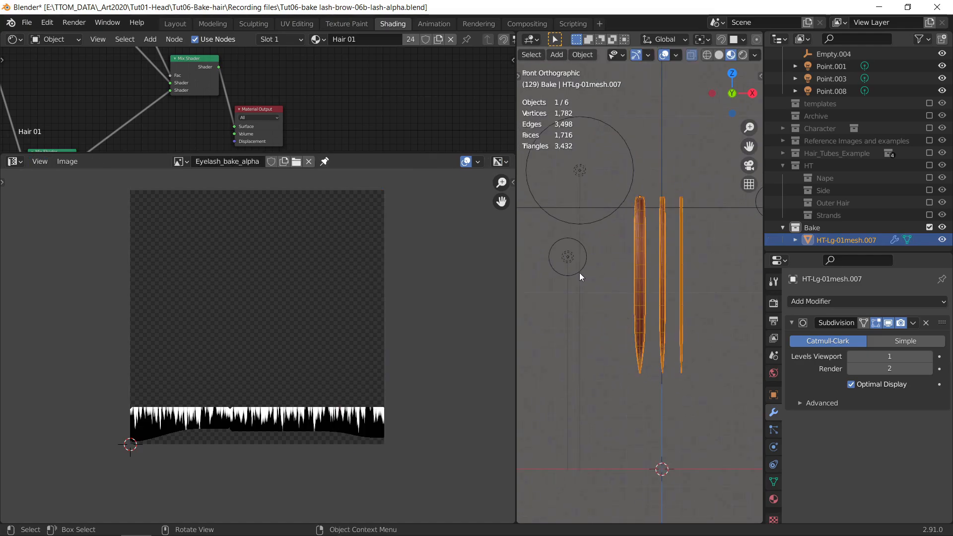
{"action": "middle_click_drag", "start_coordinate": [612, 281], "coordinate": [592, 296], "text": "shift"}
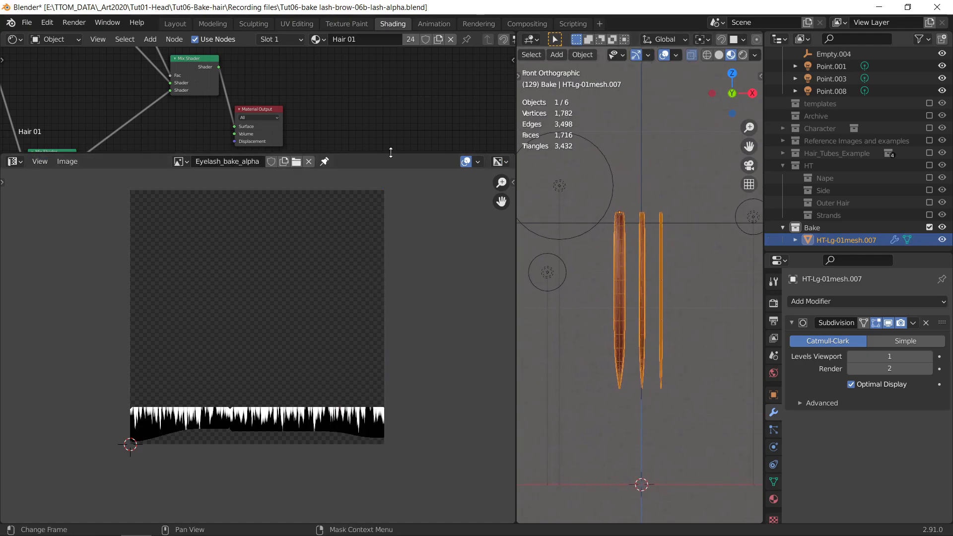
Enlarge the shader editor area and show the empty space below the Hair 01 Material Output node.
{"action": "left_click_drag", "start_coordinate": [390, 152], "coordinate": [390, 403]}
{"action": "mouse_move", "coordinate": [361, 265]}
{"action": "middle_mouse_down"}
{"action": "mouse_move", "coordinate": [356, 253]}
{"action": "mouse_move", "coordinate": [390, 189]}
{"action": "middle_mouse_up"}
{"action": "mouse_move", "coordinate": [269, 281]}
{"action": "middle_mouse_down"}
{"action": "mouse_move", "coordinate": [364, 257]}
{"action": "mouse_move", "coordinate": [255, 274]}
{"action": "middle_mouse_up"}
{"action": "middle_click_drag", "start_coordinate": [331, 232], "coordinate": [331, 214]}
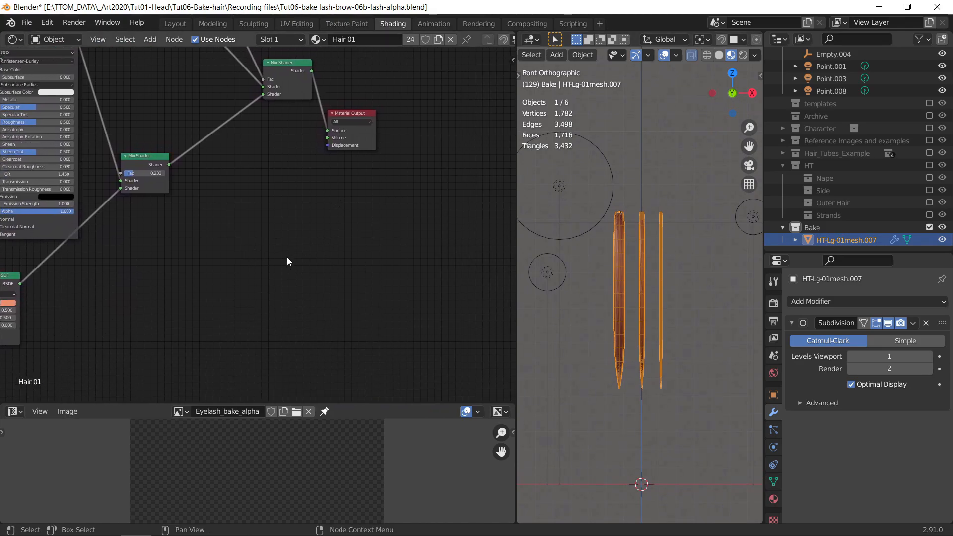
Add an Image Texture node below the Mix Shader nodes of the Hair 01 material and widen it.
{"action": "key", "text": "shift+a"}
{"action": "left_click", "coordinate": [256, 251]}
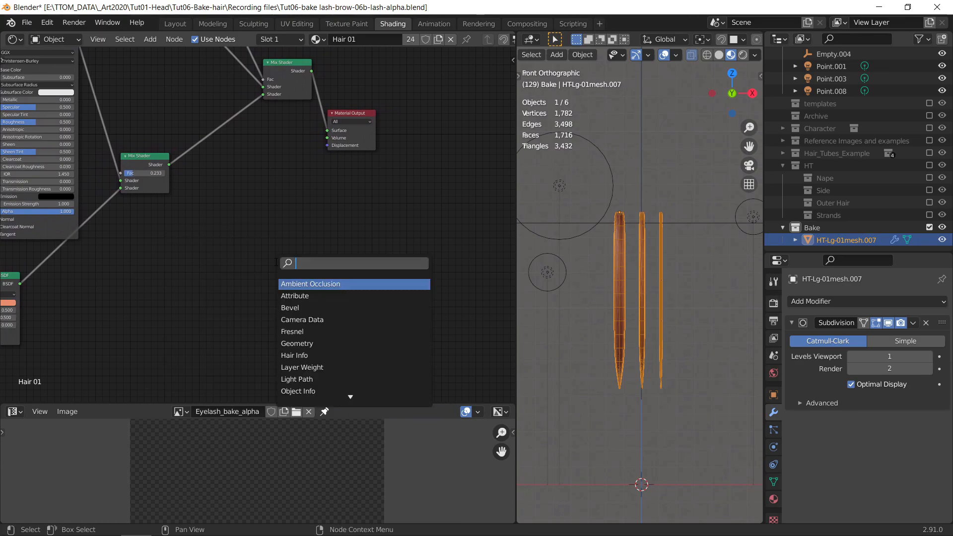
{"action": "type", "text": "ima"}
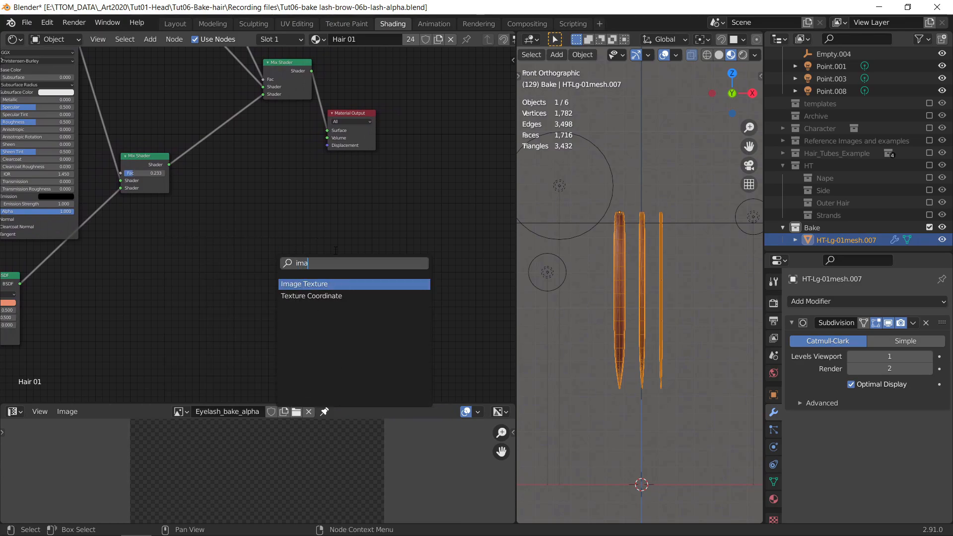
{"action": "left_click", "coordinate": [329, 287]}
{"action": "left_click", "coordinate": [260, 254]}
{"action": "scroll", "coordinate": [266, 268], "scroll_direction": "up", "scroll_amount": 2}
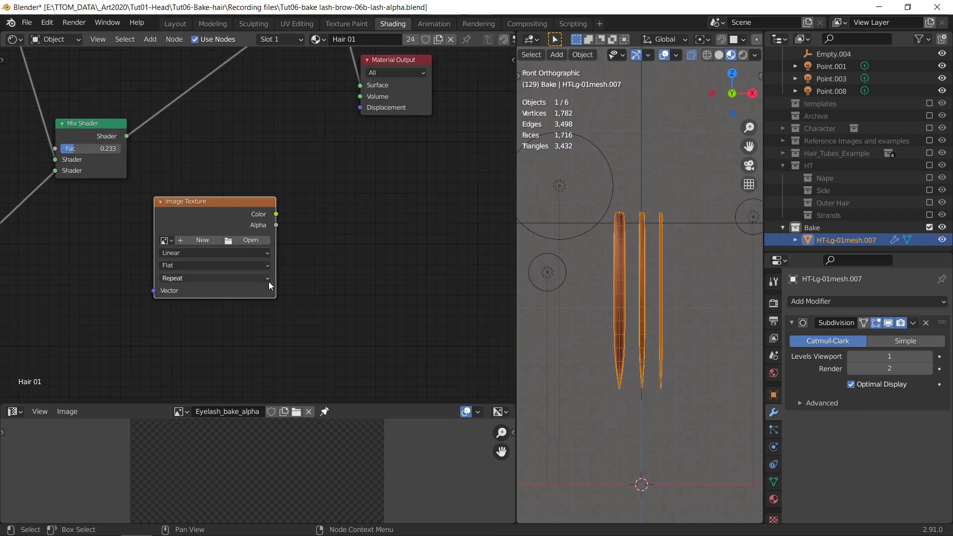
{"action": "left_click_drag", "start_coordinate": [276, 273], "coordinate": [318, 272]}
{"action": "middle_click_drag", "start_coordinate": [349, 286], "coordinate": [390, 208]}
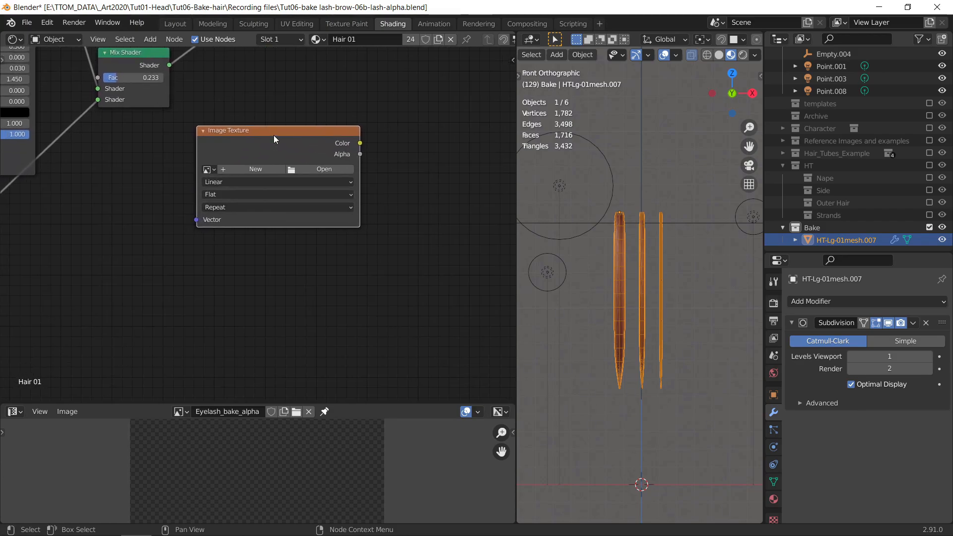
Duplicate the Image Texture node twice, stacking the copies below the original.
{"action": "scroll", "coordinate": [332, 141], "scroll_direction": "down", "scroll_amount": 2}
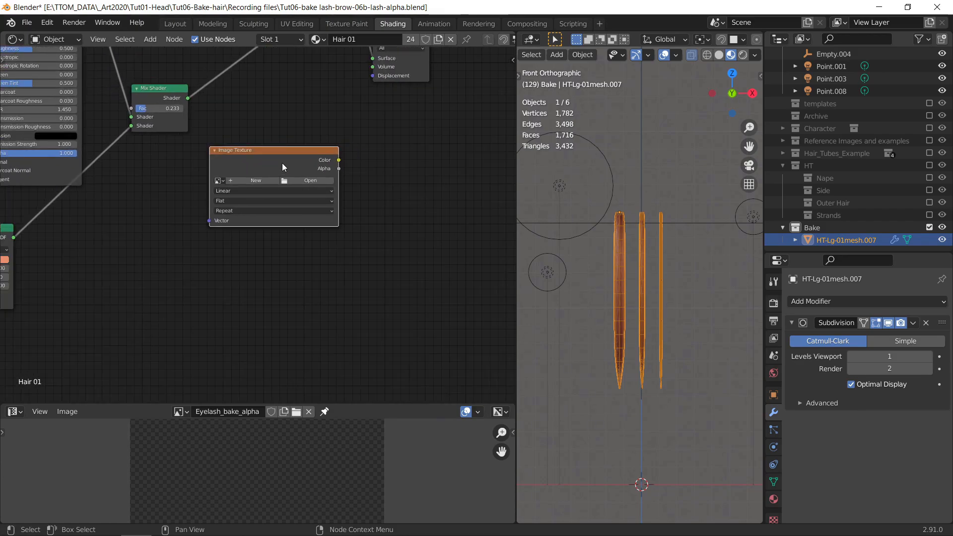
{"action": "key", "text": "shift+d"}
{"action": "left_click", "coordinate": [275, 280]}
{"action": "middle_click_drag", "start_coordinate": [244, 265], "coordinate": [252, 147]}
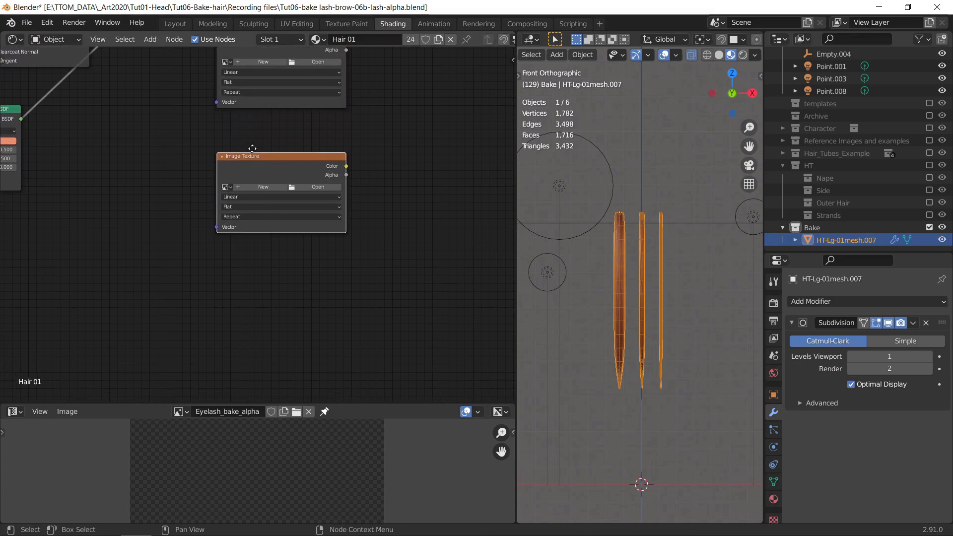
{"action": "key", "text": "shift+d"}
{"action": "left_click", "coordinate": [251, 284]}
Start a new image in the uppermost empty Image Texture node and name it Hair_Bake_alb.
{"action": "middle_click_drag", "start_coordinate": [263, 205], "coordinate": [216, 250]}
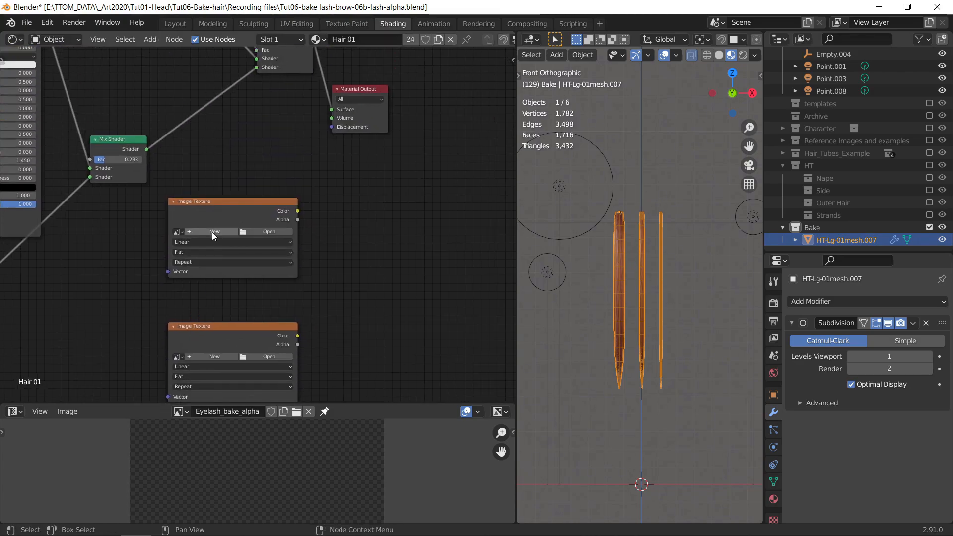
{"action": "left_click", "coordinate": [213, 232]}
{"action": "left_click", "coordinate": [230, 252]}
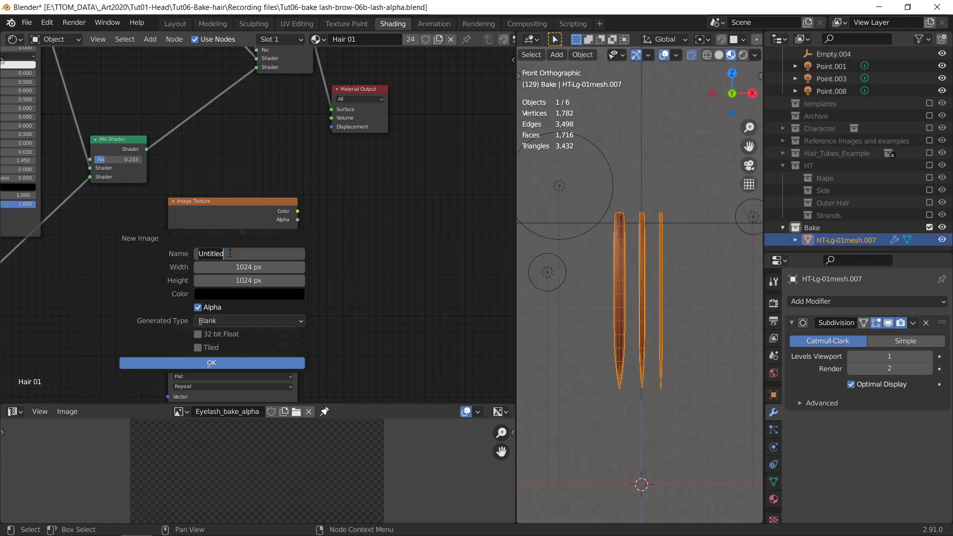
{"action": "type", "text": "Hair"}
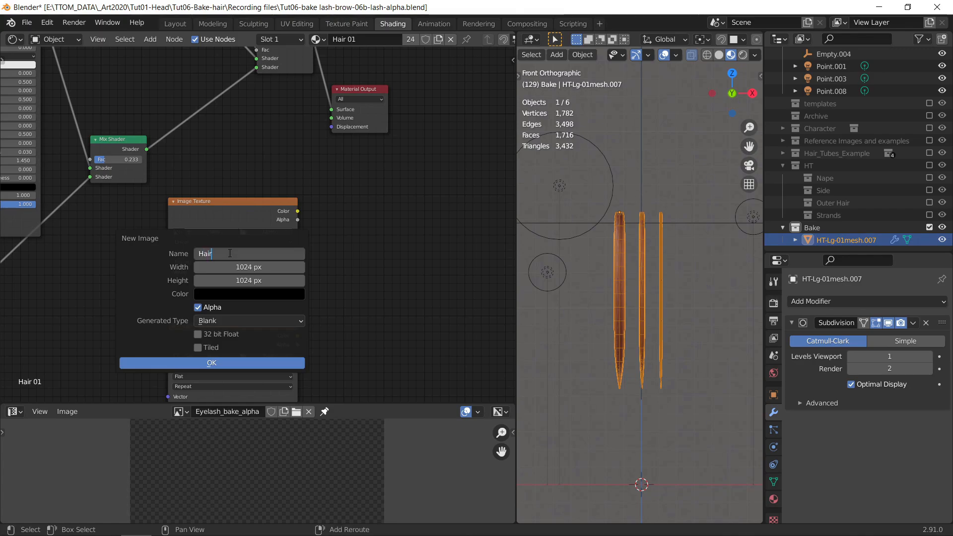
{"action": "type", "text": "_Bake_"}
{"action": "key", "text": "Home"}
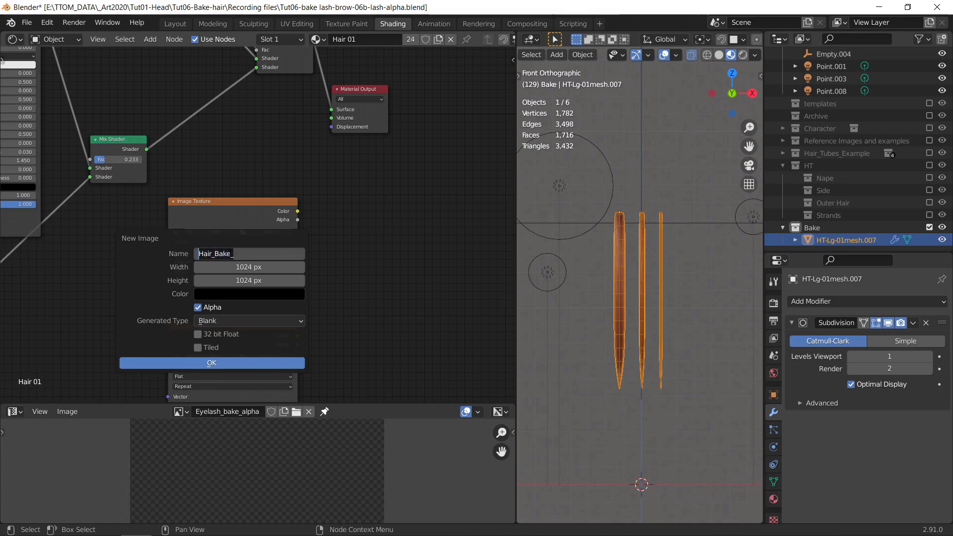
{"action": "key", "text": "End"}
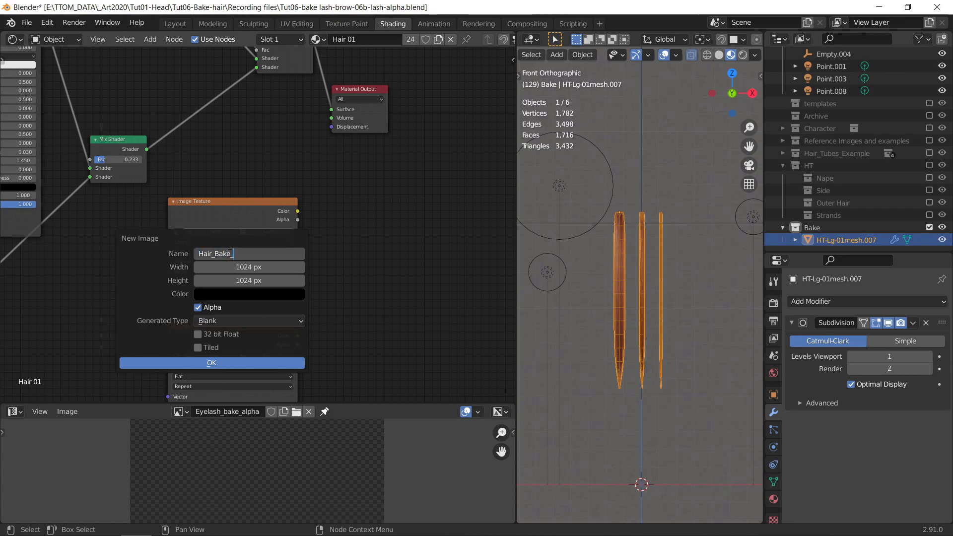
{"action": "type", "text": "alb"}
Set the new image's width and height to 2048 px with a green fill colour and create it.
{"action": "left_click", "coordinate": [238, 267]}
{"action": "type", "text": "2048"}
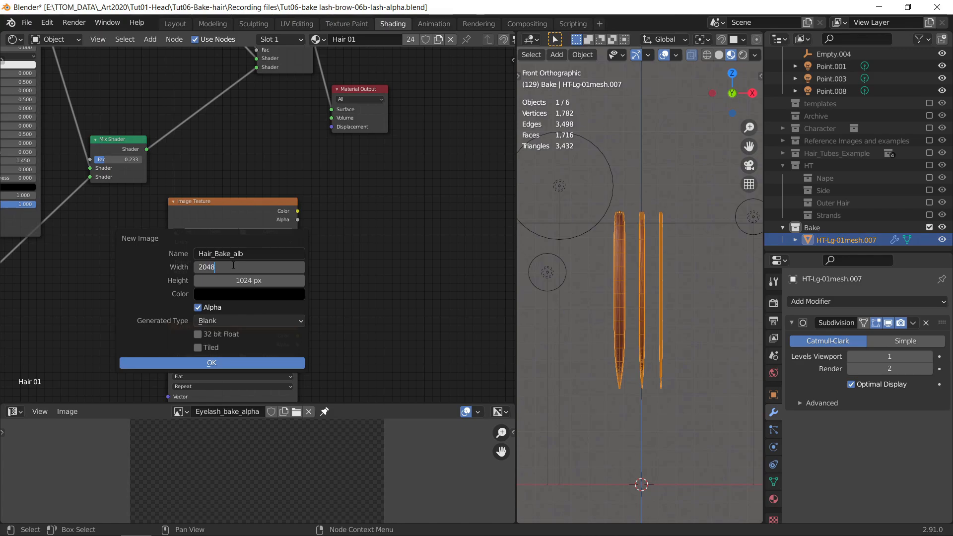
{"action": "key", "text": "Tab"}
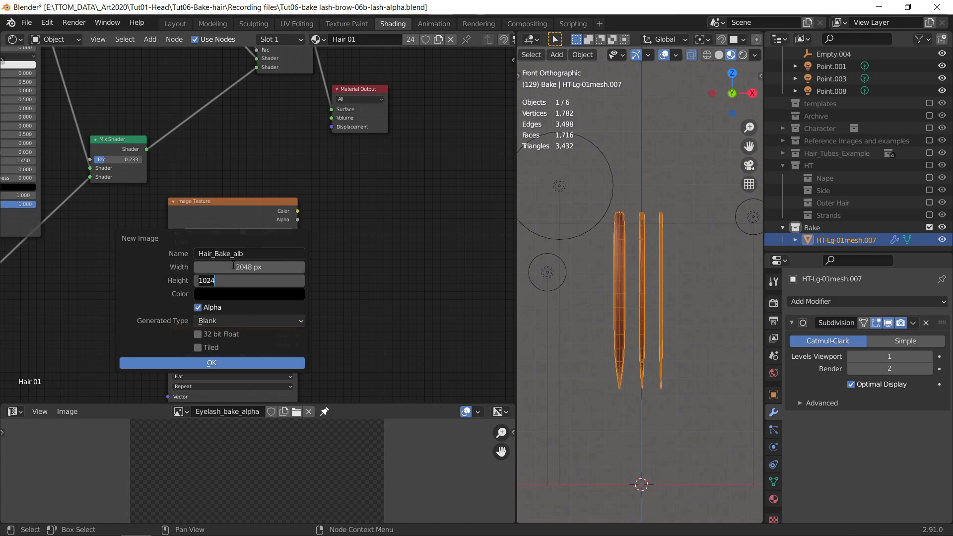
{"action": "type", "text": "2048"}
{"action": "key", "text": "Return"}
{"action": "left_click", "coordinate": [262, 294]}
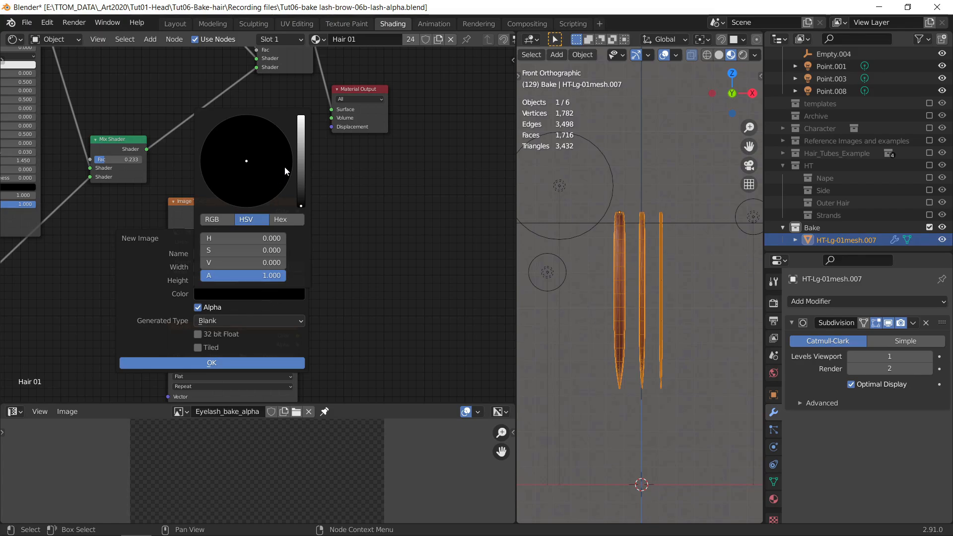
{"action": "left_click", "coordinate": [300, 145]}
{"action": "left_click_drag", "start_coordinate": [242, 171], "coordinate": [207, 138]}
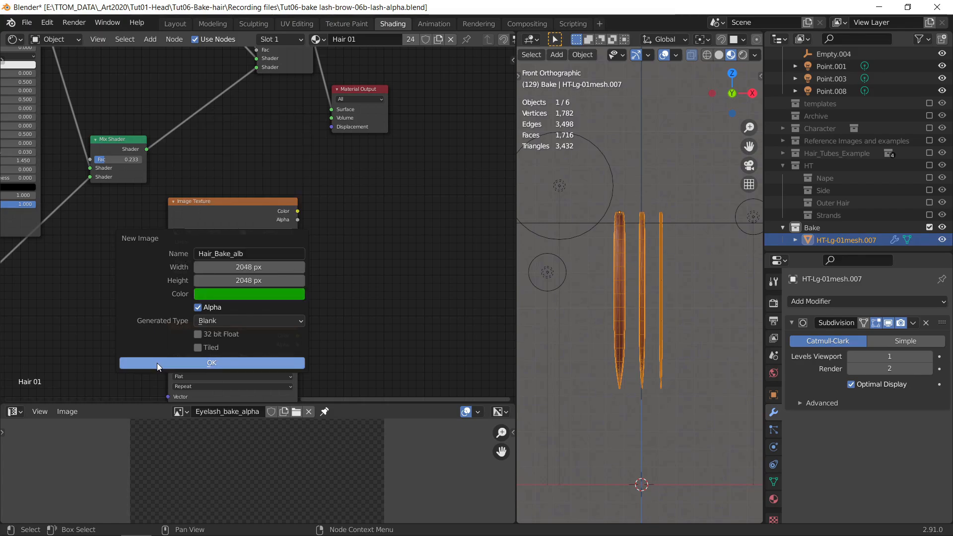
{"action": "left_click", "coordinate": [191, 367]}
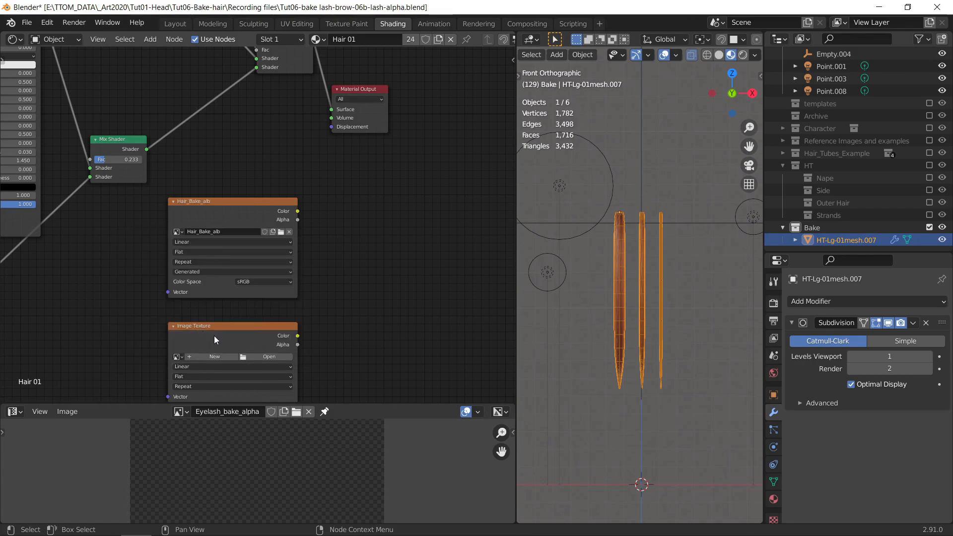
Create a new image named Hair_Bake_alpha in the middle Image Texture node, keeping the same size and colour.
{"action": "middle_click_drag", "start_coordinate": [211, 316], "coordinate": [201, 214]}
{"action": "left_click", "coordinate": [204, 254]}
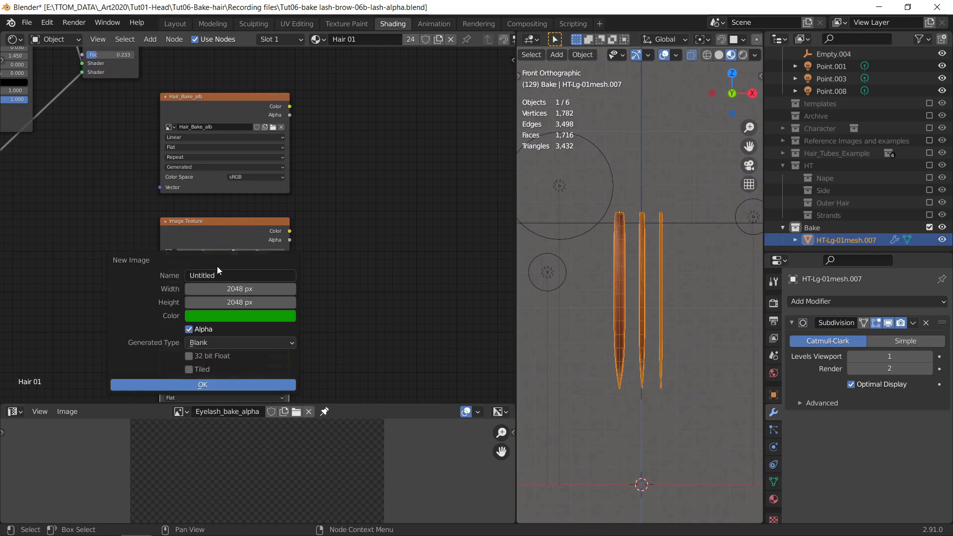
{"action": "left_click", "coordinate": [227, 277]}
{"action": "type", "text": "Hair_Bake_"}
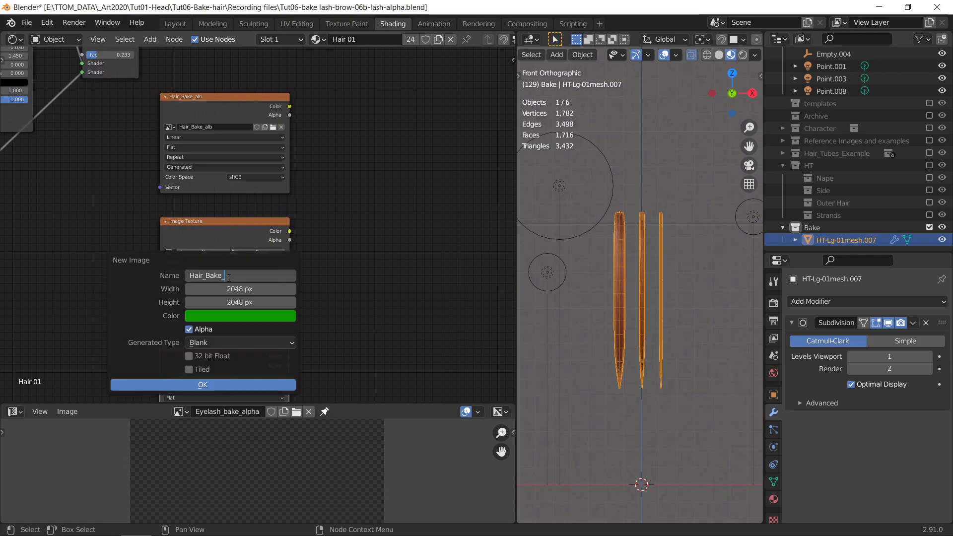
{"action": "type", "text": "alpha"}
{"action": "key", "text": "Return"}
{"action": "left_click", "coordinate": [198, 386]}
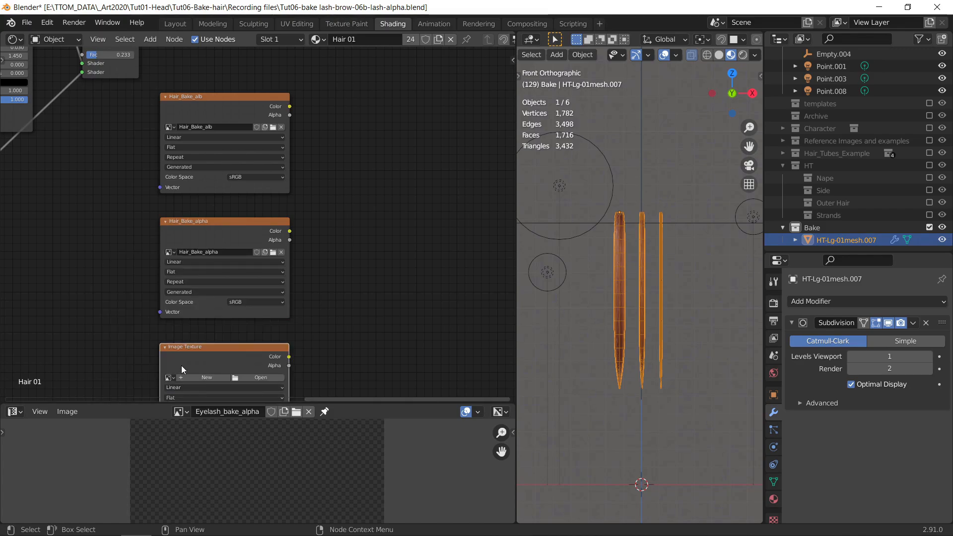
Create a new image named Hair_Bake_normal in the lowest Image Texture node, keeping the same size and colour.
{"action": "middle_click_drag", "start_coordinate": [120, 344], "coordinate": [129, 252]}
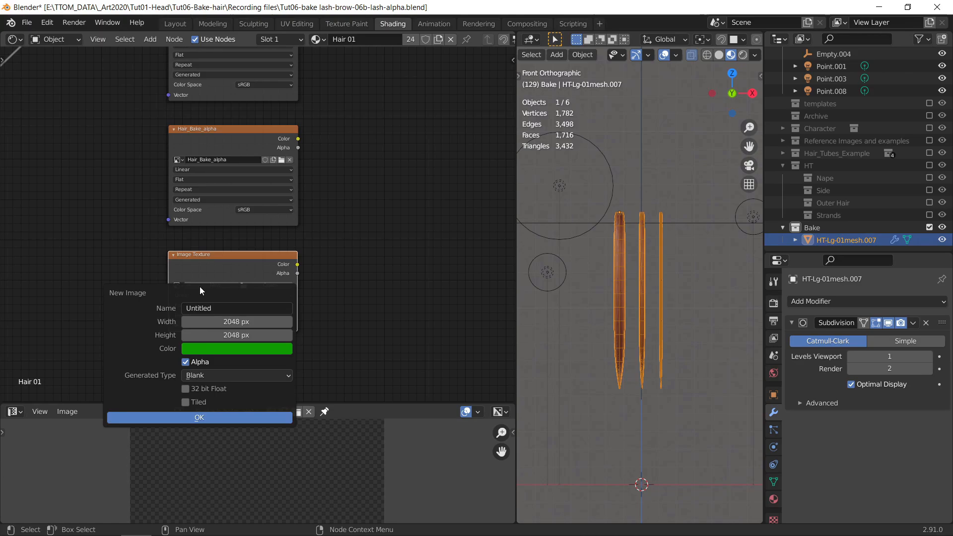
{"action": "left_click", "coordinate": [235, 308]}
{"action": "type", "text": "Hair_Bake_"}
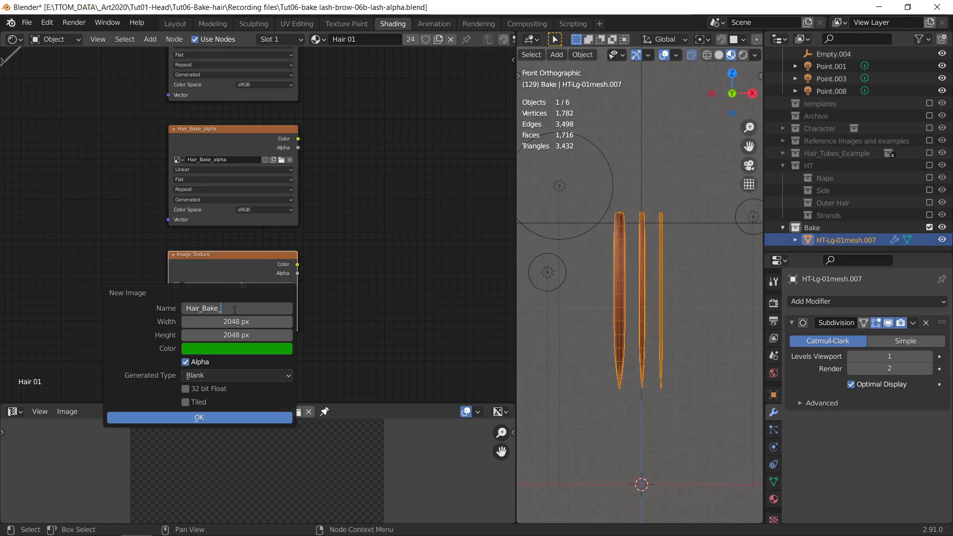
{"action": "type", "text": "normal"}
{"action": "key", "text": "Return"}
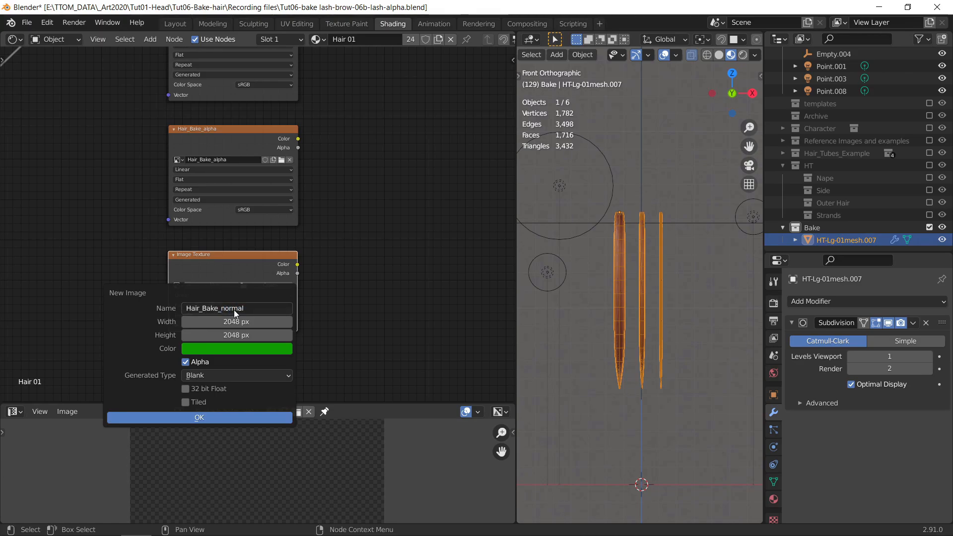
{"action": "left_click", "coordinate": [228, 416]}
Add a Principled BSDF node in the empty space beside the three bake image nodes.
{"action": "middle_click_drag", "start_coordinate": [396, 164], "coordinate": [290, 224]}
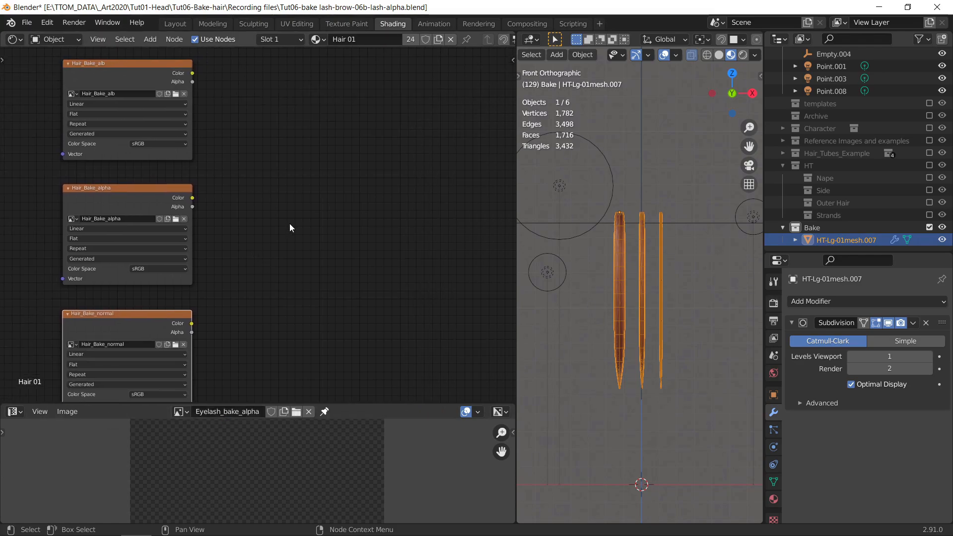
{"action": "key", "text": "shift+a"}
{"action": "left_click", "coordinate": [290, 224]}
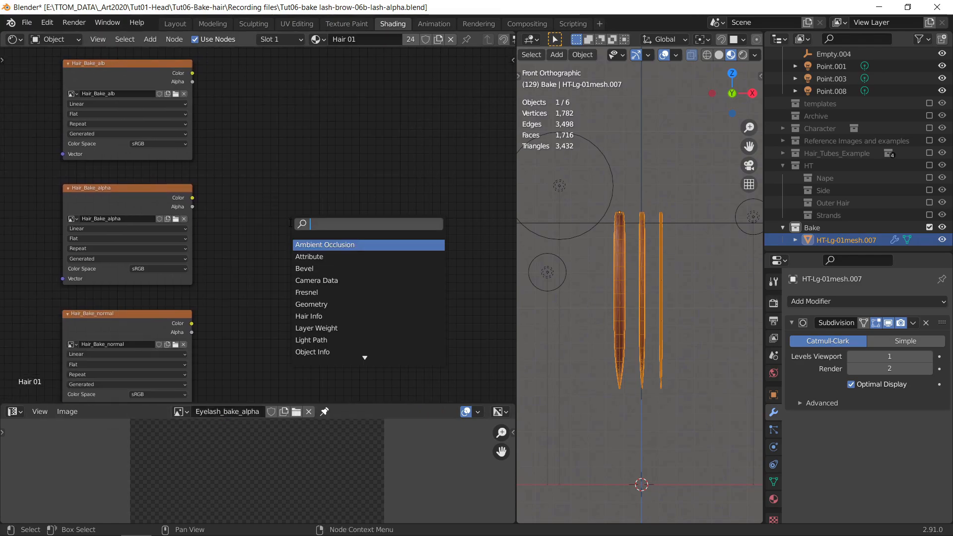
{"action": "type", "text": "pri"}
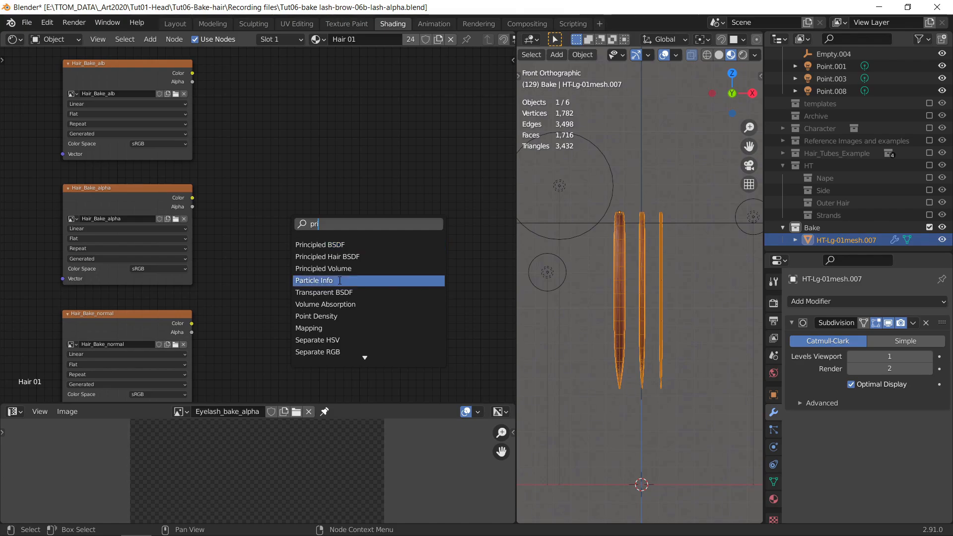
{"action": "left_click", "coordinate": [340, 245]}
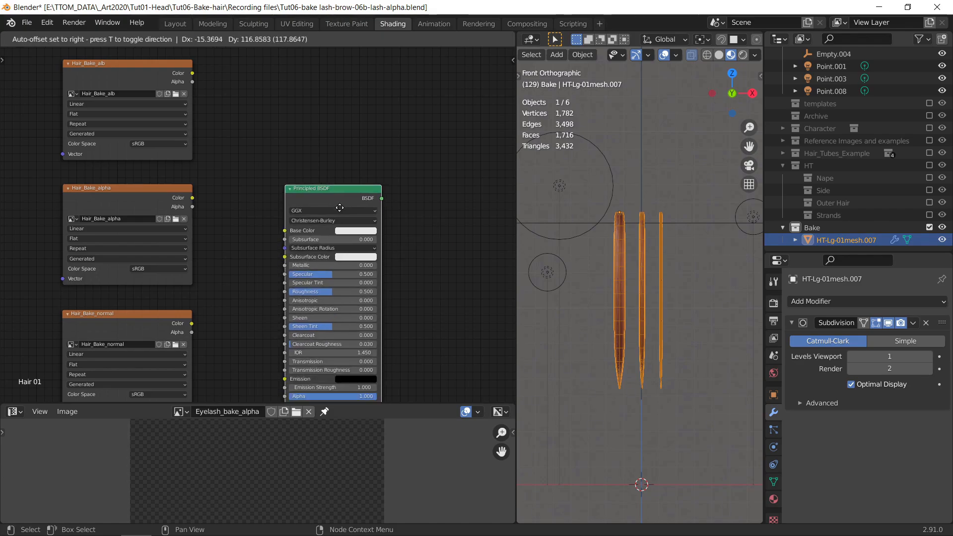
{"action": "left_click", "coordinate": [358, 131]}
Connect the Hair_Bake_alb colour to the new Principled BSDF's Emission and the Hair_Bake_normal colour to its Normal input.
{"action": "middle_click_drag", "start_coordinate": [247, 140], "coordinate": [173, 123]}
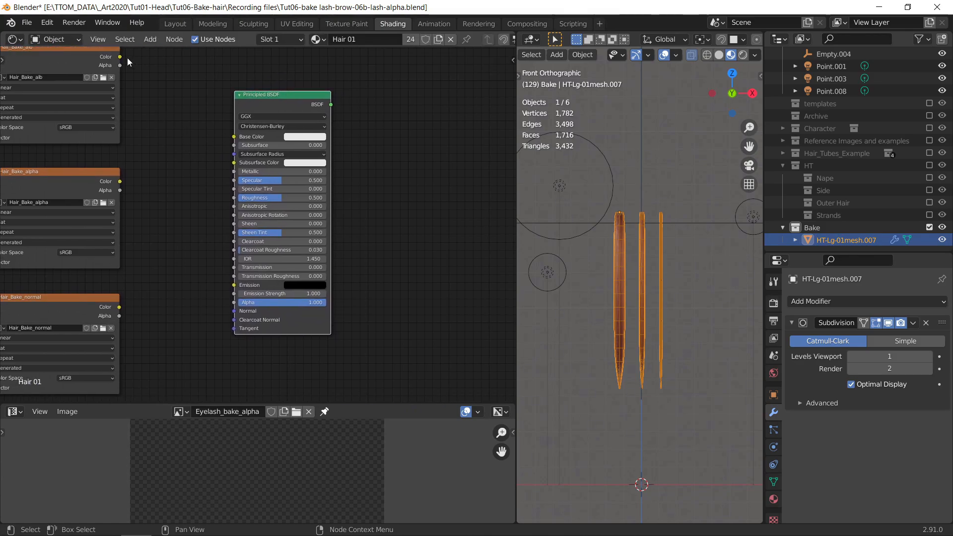
{"action": "left_click_drag", "start_coordinate": [120, 56], "coordinate": [230, 286]}
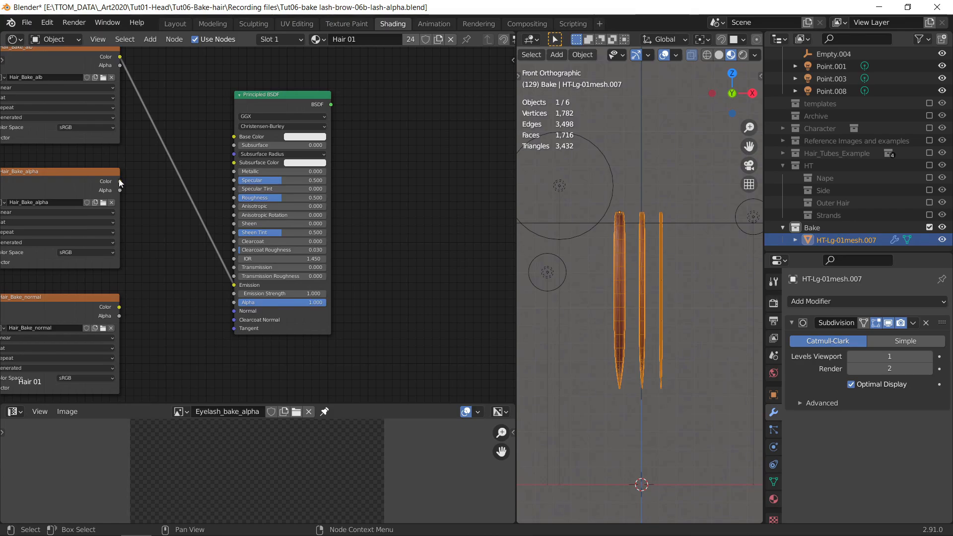
{"action": "left_click_drag", "start_coordinate": [119, 183], "coordinate": [207, 312]}
{"action": "left_click_drag", "start_coordinate": [119, 307], "coordinate": [234, 310]}
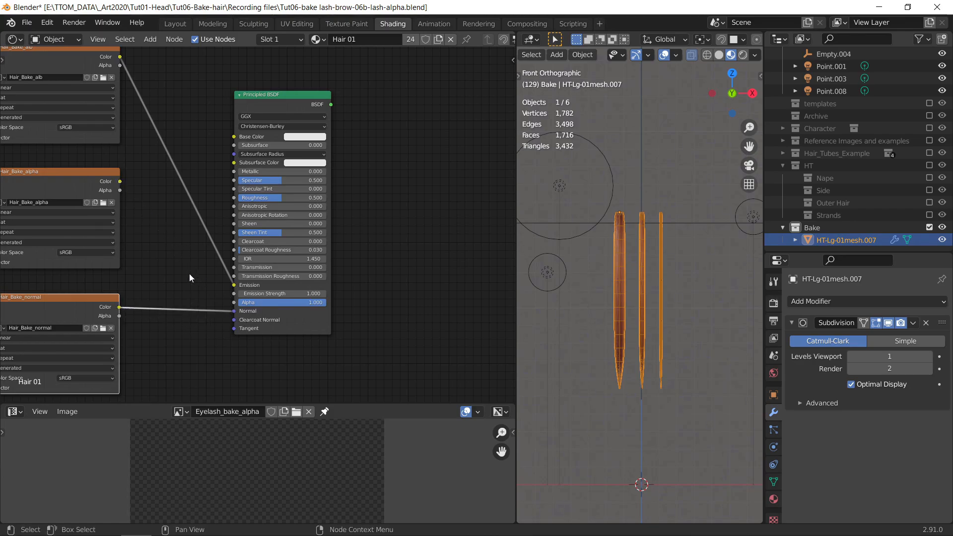
Insert a Normal Map node into the link between Hair_Bake_normal and the Principled BSDF's Normal input.
{"action": "key", "text": "shift+a"}
{"action": "left_click", "coordinate": [170, 247]}
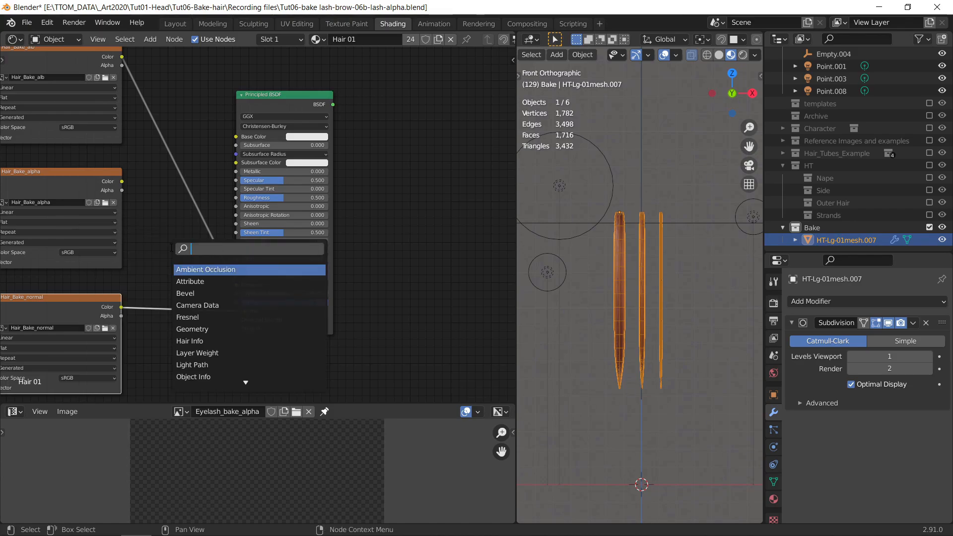
{"action": "type", "text": "nor"}
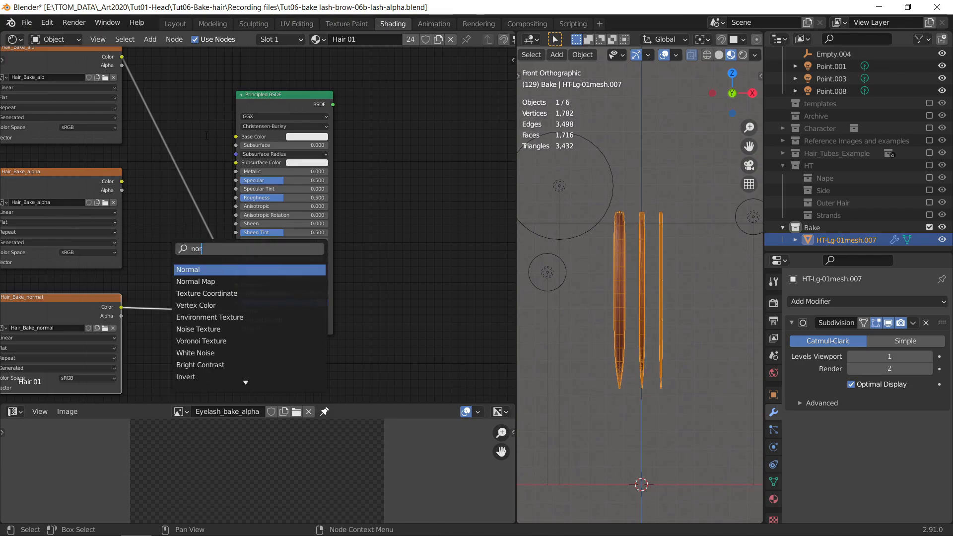
{"action": "left_click", "coordinate": [225, 282]}
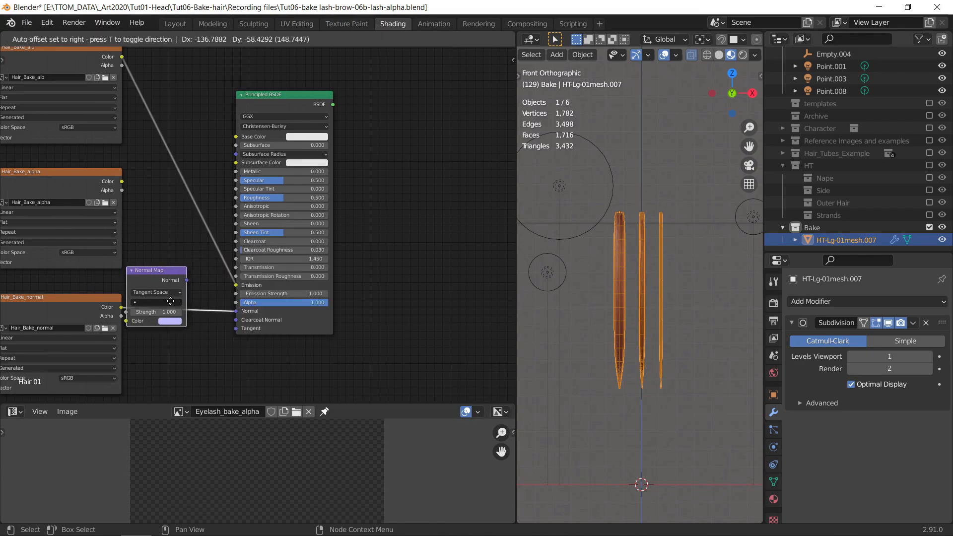
{"action": "left_click", "coordinate": [196, 325]}
Make the Hair_Bake_alb node the active image node and select the joined hair strand mesh.
{"action": "scroll", "coordinate": [222, 280], "scroll_direction": "down", "scroll_amount": 1}
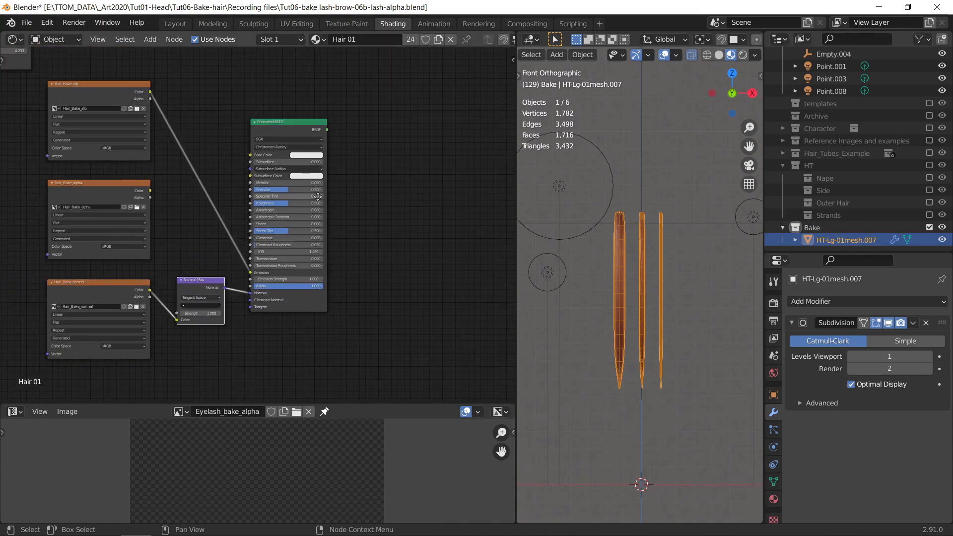
{"action": "middle_click_drag", "start_coordinate": [318, 196], "coordinate": [322, 256]}
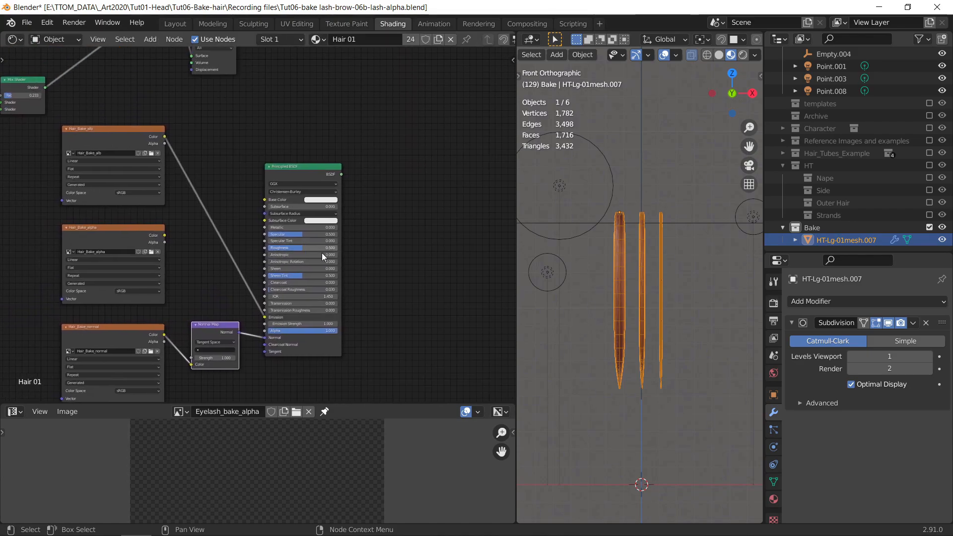
{"action": "left_click", "coordinate": [121, 128]}
{"action": "left_click", "coordinate": [605, 279]}
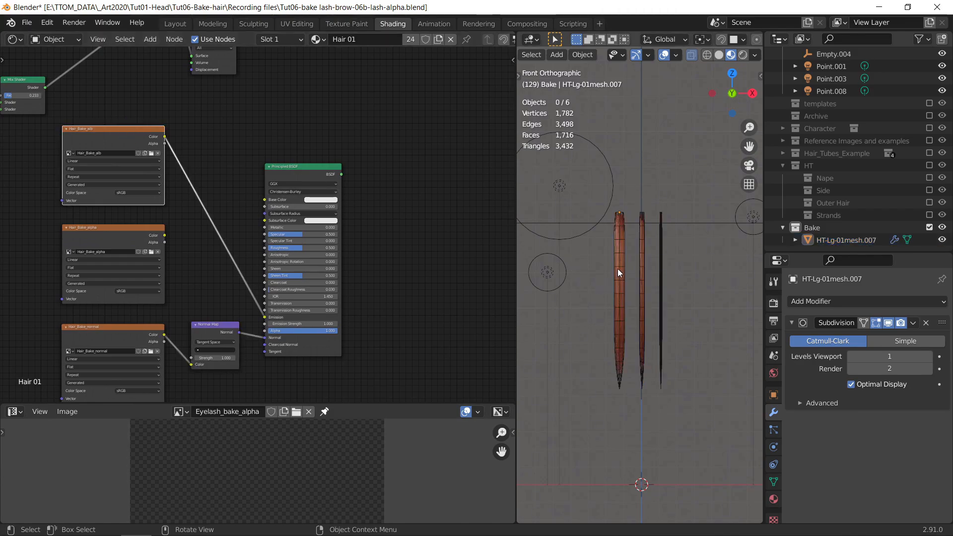
{"action": "left_click", "coordinate": [619, 271]}
Hide the viewport overlays and examine the hair strands' shading from several angles.
{"action": "key", "text": "shift+alt+z"}
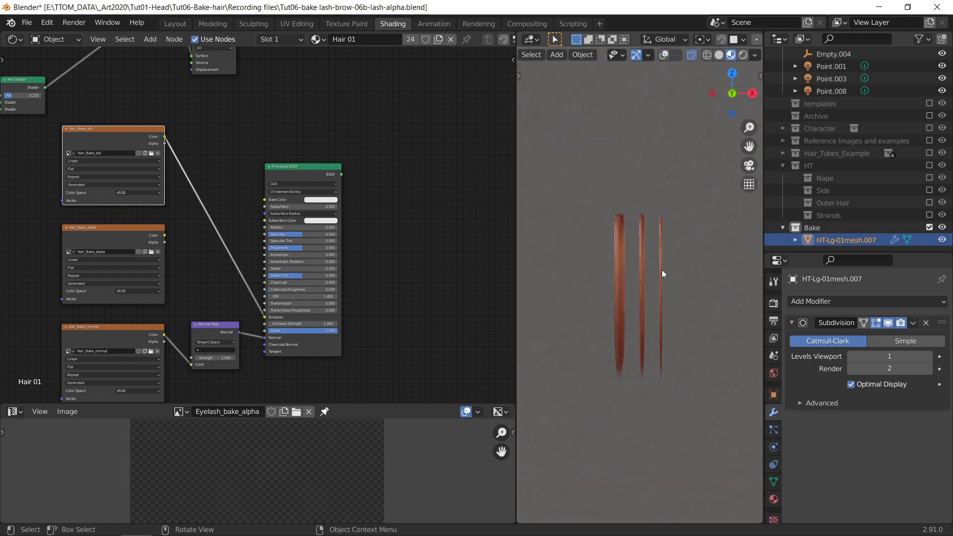
{"action": "middle_click_drag", "start_coordinate": [663, 269], "coordinate": [602, 318]}
{"action": "scroll", "coordinate": [600, 298], "scroll_direction": "up", "scroll_amount": 2}
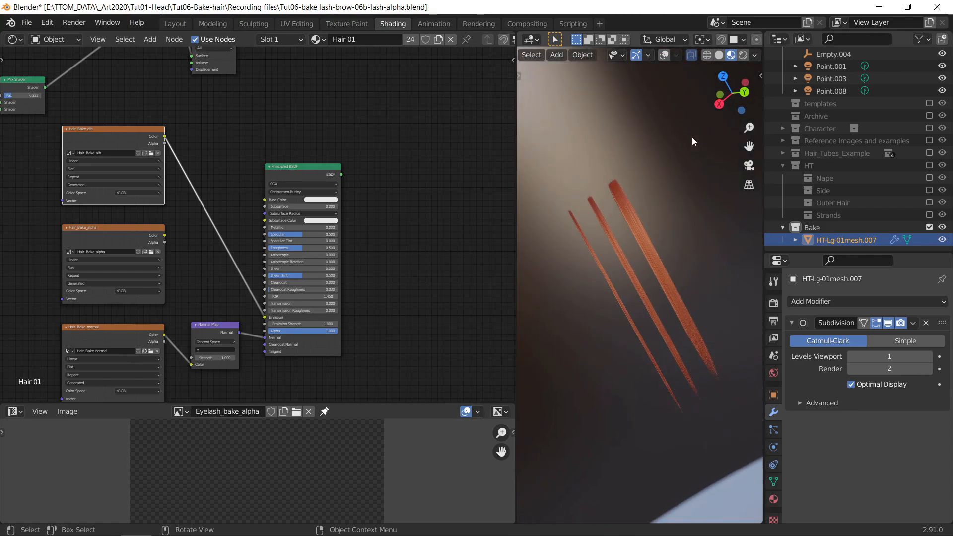
{"action": "middle_click_drag", "start_coordinate": [669, 144], "coordinate": [608, 285]}
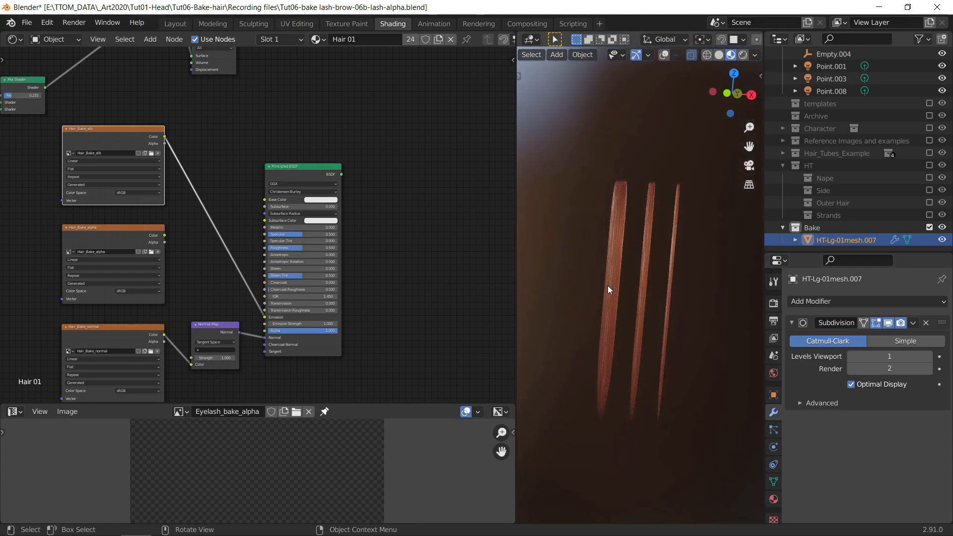
Show the Bake settings in the render properties and exclude Emit from the Combined bake's contributions.
{"action": "left_click", "coordinate": [773, 305]}
{"action": "scroll", "coordinate": [850, 386], "scroll_direction": "down", "scroll_amount": 10}
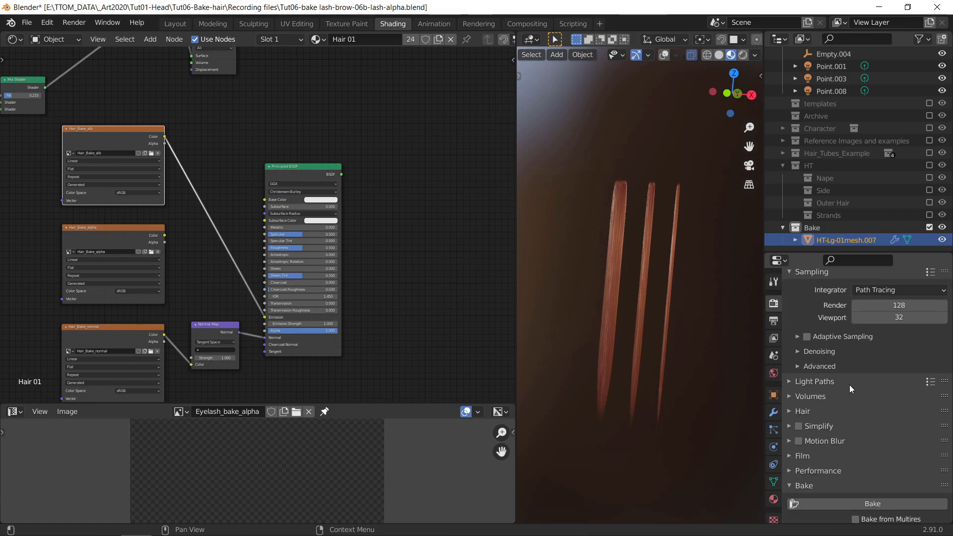
{"action": "scroll", "coordinate": [832, 435], "scroll_direction": "down", "scroll_amount": 5}
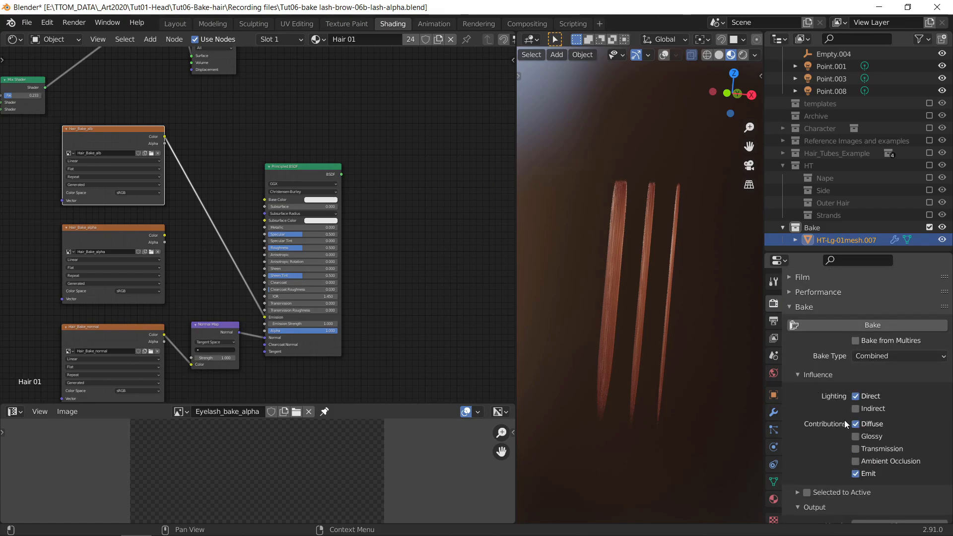
{"action": "left_click", "coordinate": [855, 474]}
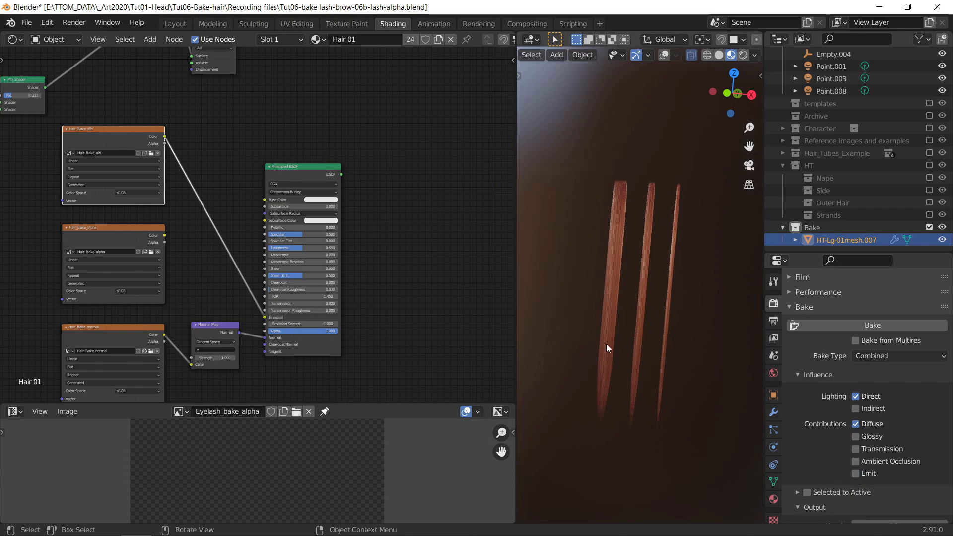
Find and display the Hair_Bake_alb image in the image editor.
{"action": "left_click", "coordinate": [189, 412]}
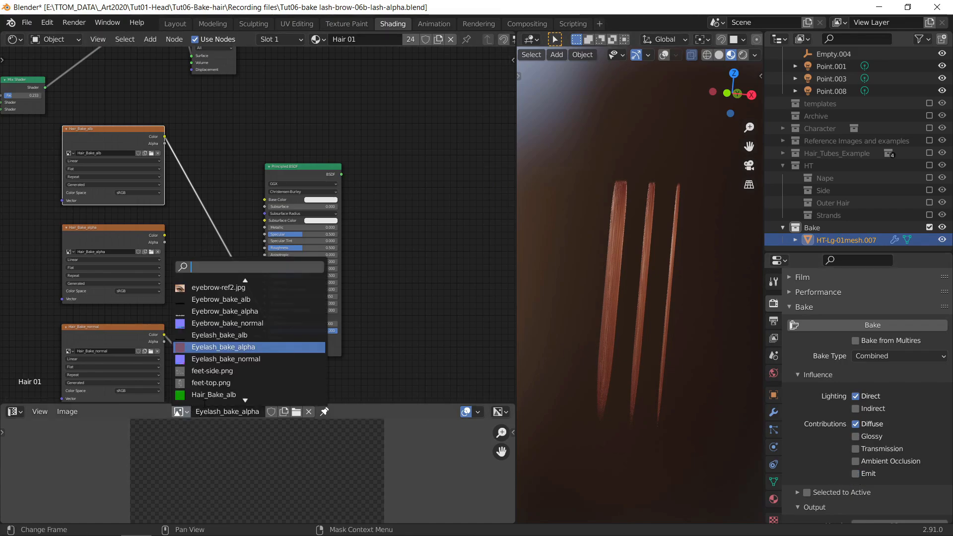
{"action": "key", "text": "Down"}
{"action": "key", "text": "Down"}
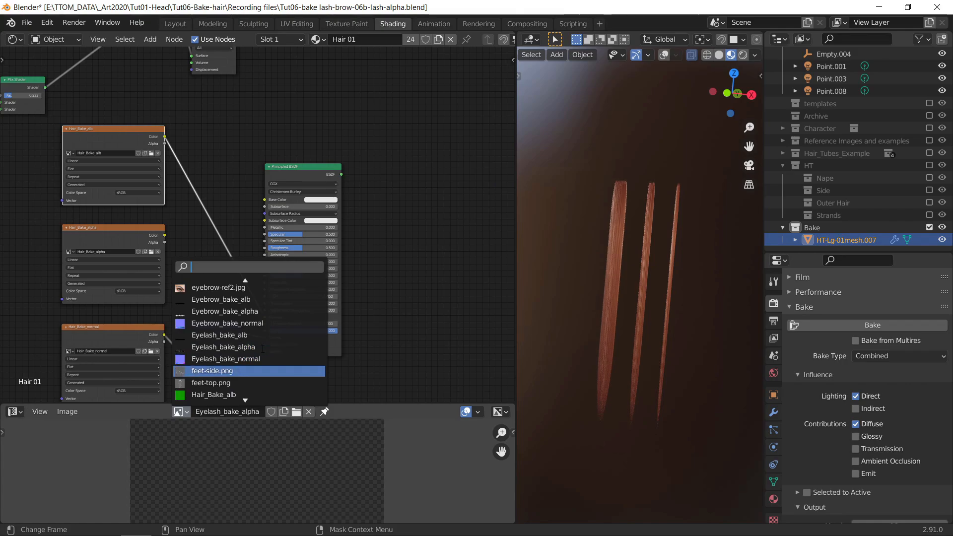
{"action": "type", "text": "hai"}
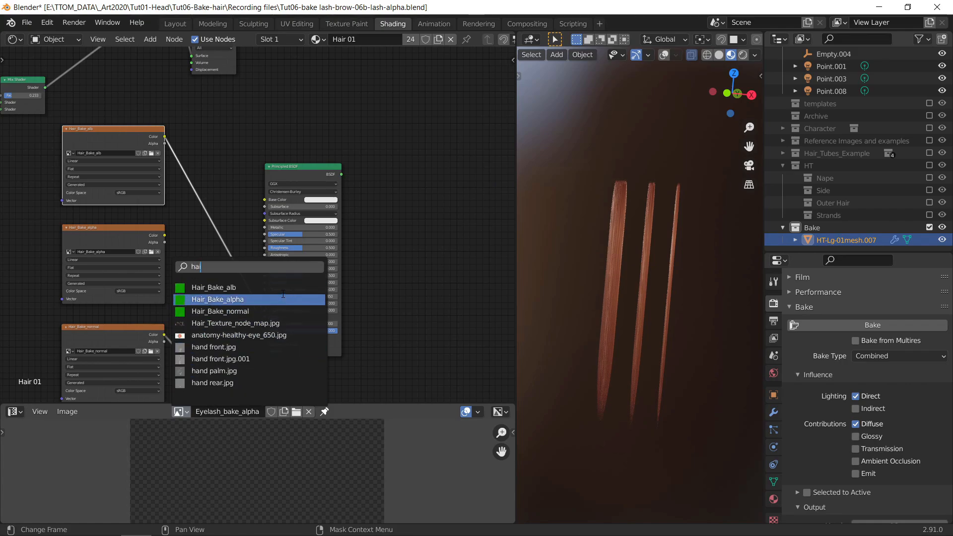
{"action": "left_click", "coordinate": [281, 287]}
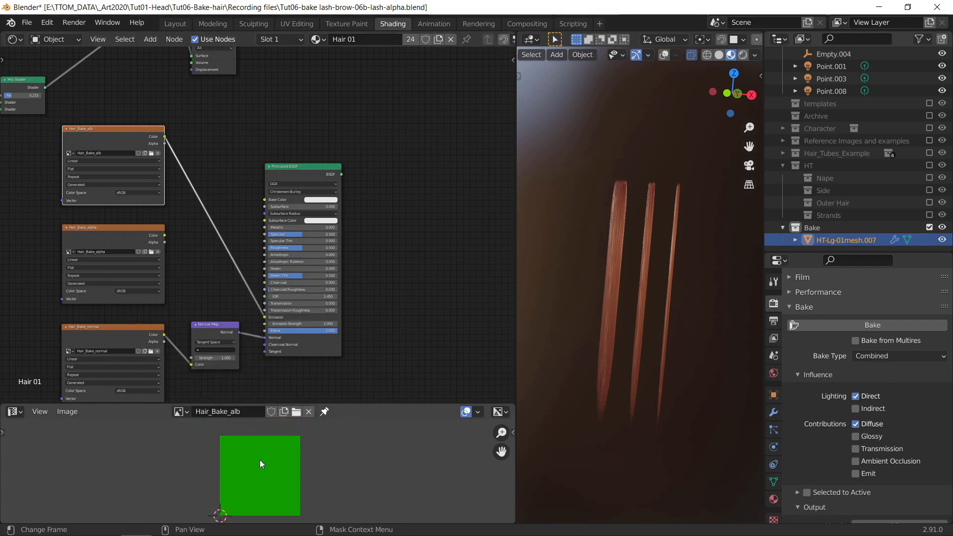
Enlarge the image editor area so the whole Hair_Bake_alb image fits in it.
{"action": "scroll", "coordinate": [259, 462], "scroll_direction": "up", "scroll_amount": 1}
{"action": "middle_click_drag", "start_coordinate": [258, 465], "coordinate": [248, 438]}
{"action": "scroll", "coordinate": [262, 458], "scroll_direction": "up", "scroll_amount": 3}
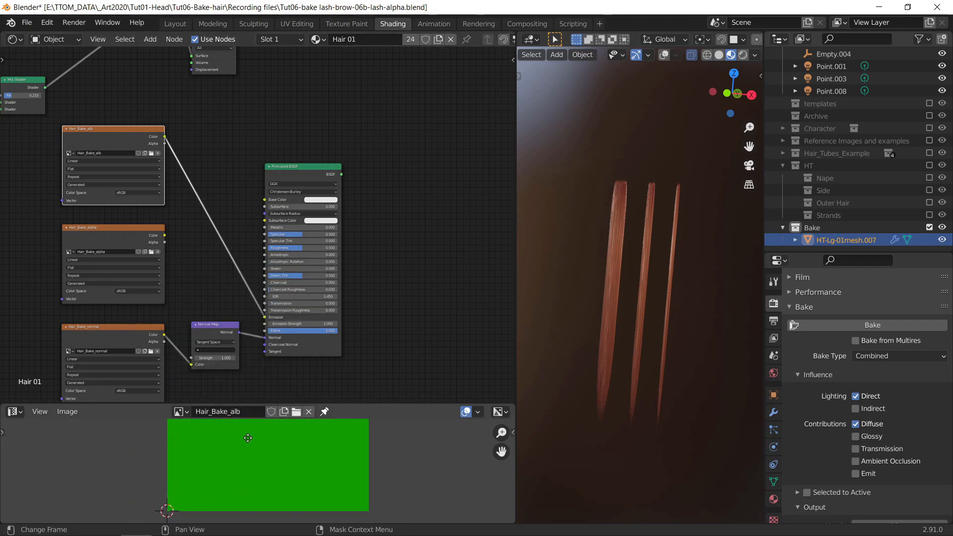
{"action": "left_click_drag", "start_coordinate": [371, 405], "coordinate": [367, 238]}
{"action": "middle_click_drag", "start_coordinate": [295, 340], "coordinate": [293, 398]}
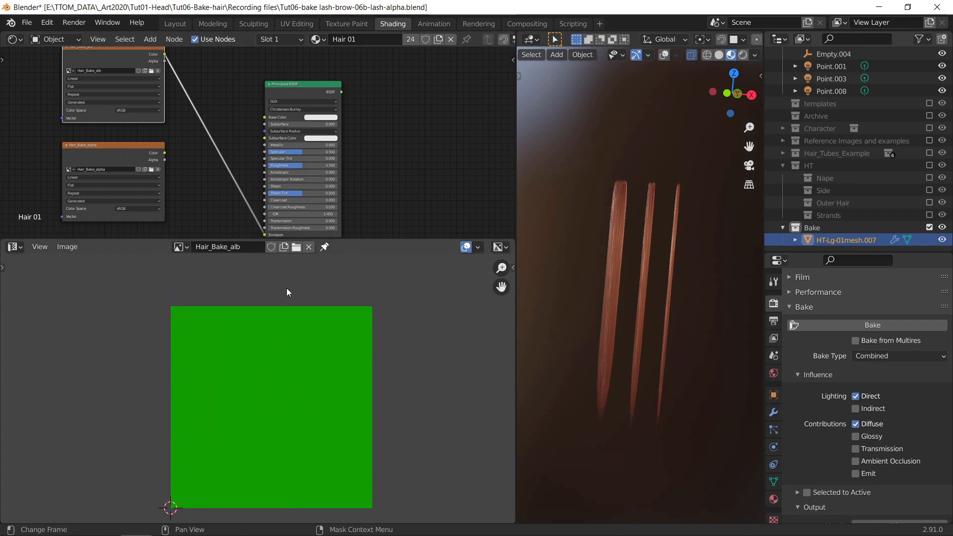
{"action": "left_click_drag", "start_coordinate": [252, 239], "coordinate": [258, 300]}
{"action": "middle_click_drag", "start_coordinate": [270, 408], "coordinate": [267, 387]}
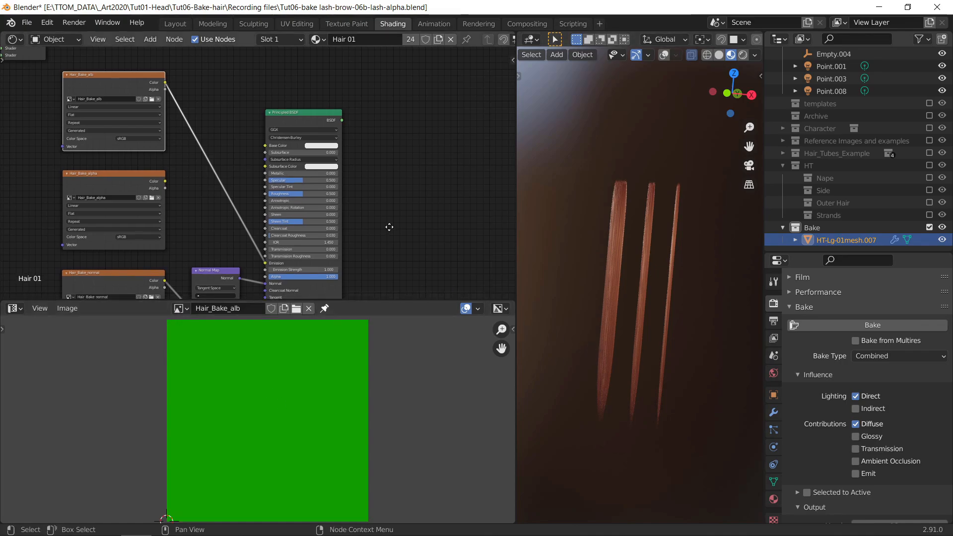
Show the viewport overlays again and bake the selected strand mesh's Combined pass to Hair_Bake_alb.
{"action": "scroll", "coordinate": [250, 160], "scroll_direction": "down", "scroll_amount": 1}
{"action": "mouse_move", "coordinate": [111, 78]}
{"action": "left_mouse_down"}
{"action": "mouse_move", "coordinate": [120, 80]}
{"action": "mouse_move", "coordinate": [115, 86]}
{"action": "left_mouse_up"}
{"action": "key", "text": "shift+alt+z"}
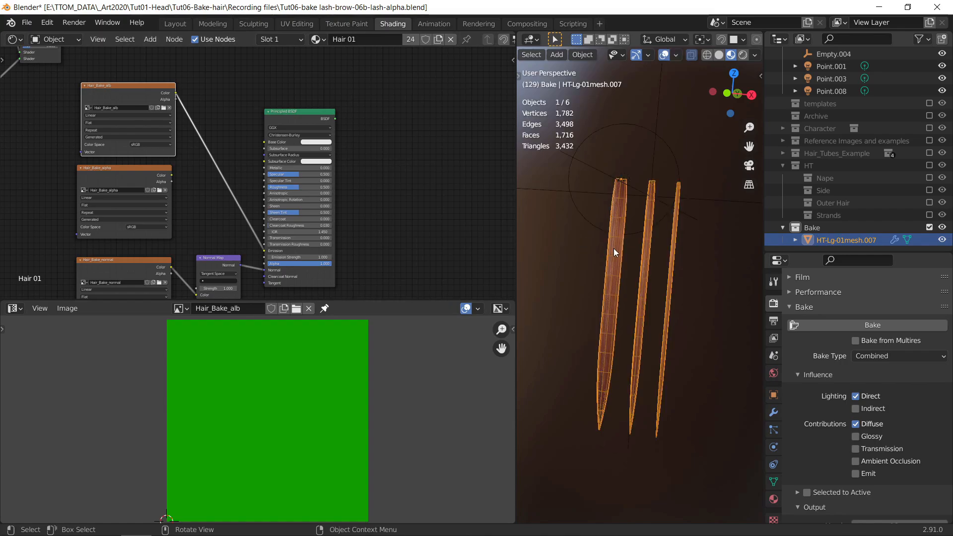
{"action": "left_click", "coordinate": [584, 259]}
{"action": "left_click", "coordinate": [614, 263]}
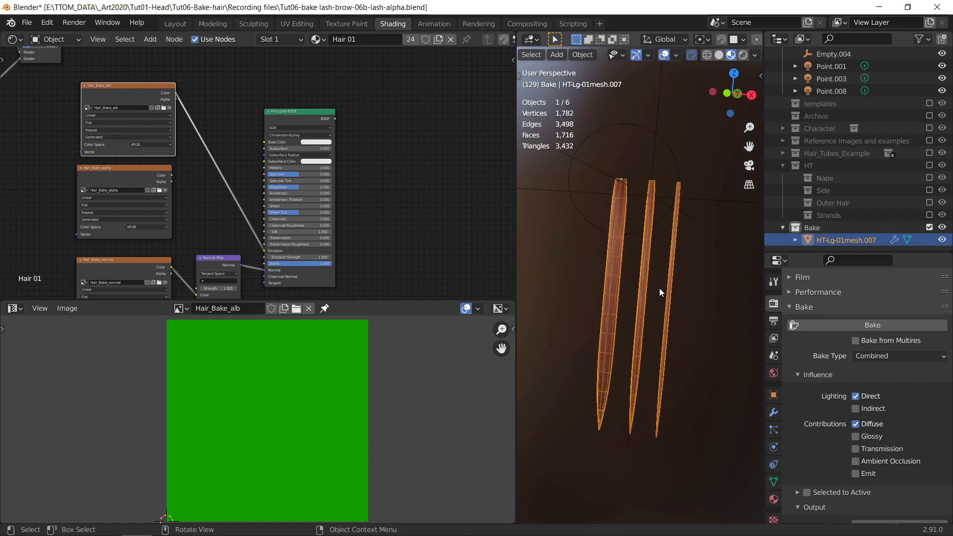
{"action": "left_click", "coordinate": [844, 328]}
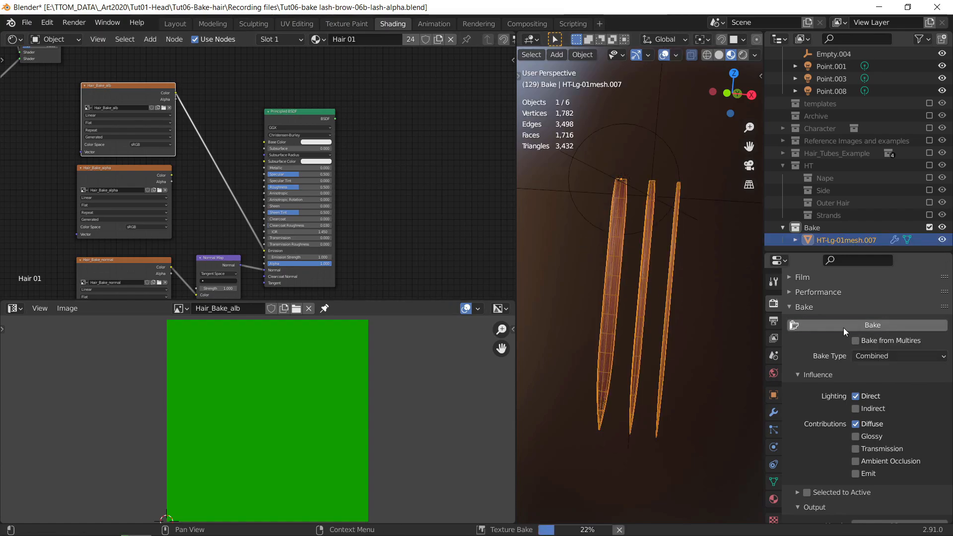
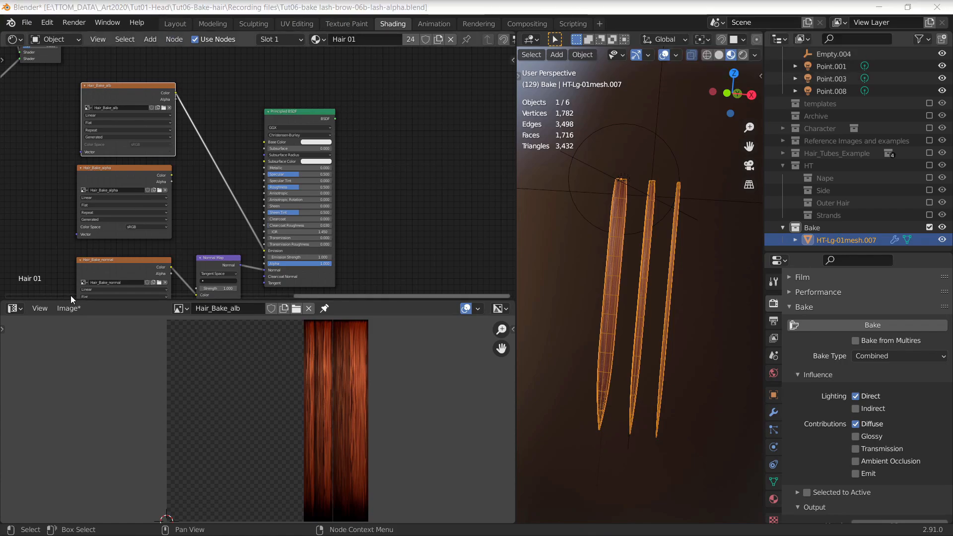
Save the baked Hair_Bake_alb image and examine its hair texture up close.
{"action": "left_click", "coordinate": [68, 309]}
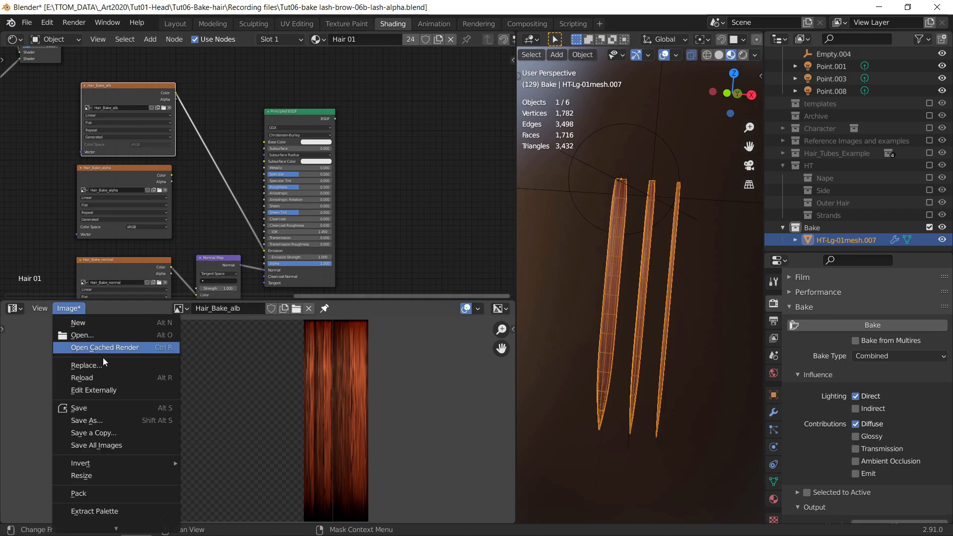
{"action": "left_click", "coordinate": [117, 410]}
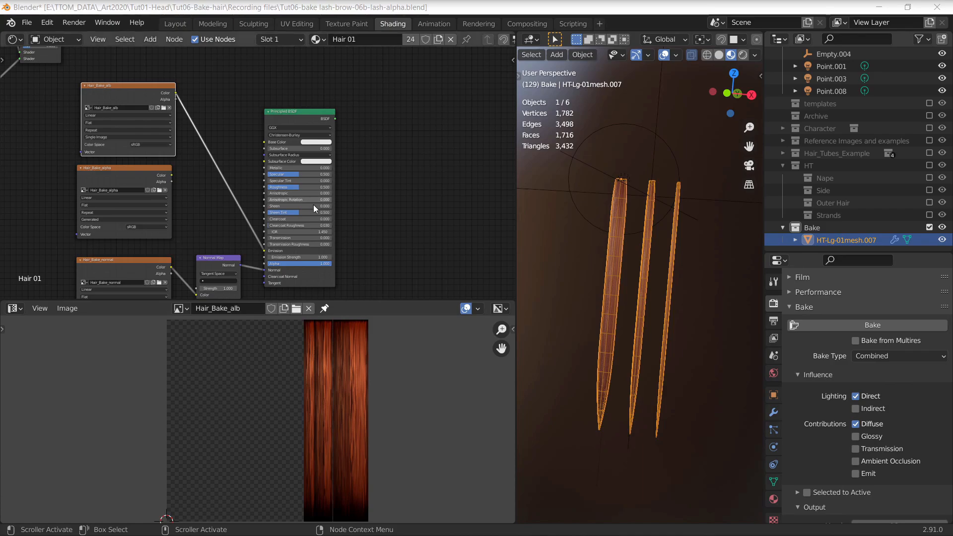
{"action": "scroll", "coordinate": [356, 386], "scroll_direction": "up", "scroll_amount": 3}
{"action": "middle_click_drag", "start_coordinate": [343, 403], "coordinate": [240, 262]}
{"action": "scroll", "coordinate": [298, 405], "scroll_direction": "up", "scroll_amount": 2}
{"action": "mouse_move", "coordinate": [298, 405]}
{"action": "middle_mouse_down"}
{"action": "mouse_move", "coordinate": [300, 355]}
{"action": "mouse_move", "coordinate": [294, 373]}
{"action": "mouse_move", "coordinate": [226, 415]}
{"action": "mouse_move", "coordinate": [293, 398]}
{"action": "middle_mouse_up"}
{"action": "scroll", "coordinate": [306, 395], "scroll_direction": "up", "scroll_amount": 6}
{"action": "scroll", "coordinate": [254, 377], "scroll_direction": "down", "scroll_amount": 7}
{"action": "scroll", "coordinate": [226, 415], "scroll_direction": "up", "scroll_amount": 2}
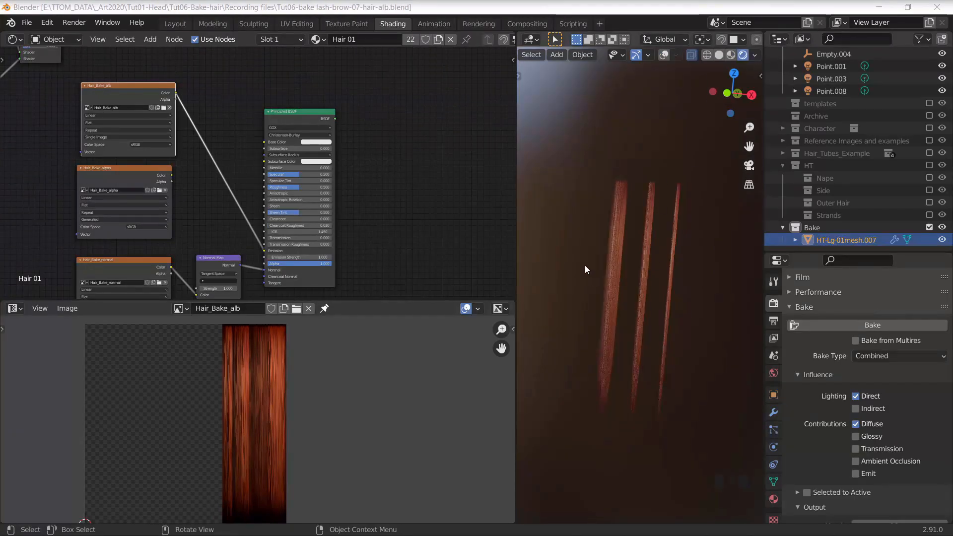
Switch the 3D viewport to Material Preview shading and view the strands more closely.
{"action": "left_click", "coordinate": [731, 54]}
{"action": "scroll", "coordinate": [664, 222], "scroll_direction": "up", "scroll_amount": 2}
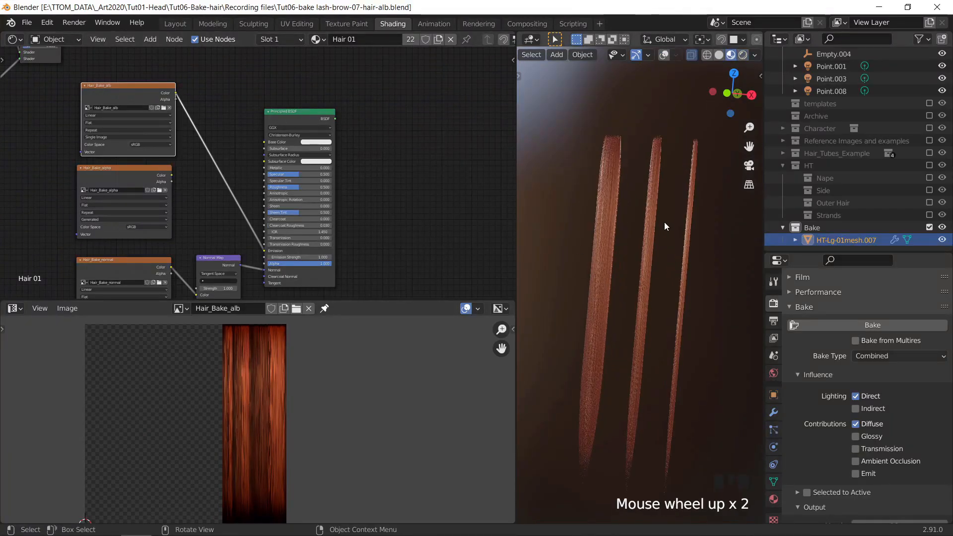
{"action": "mouse_move", "coordinate": [665, 222]}
{"action": "middle_mouse_down"}
{"action": "mouse_move", "coordinate": [635, 231]}
{"action": "mouse_move", "coordinate": [646, 229]}
{"action": "middle_mouse_up"}
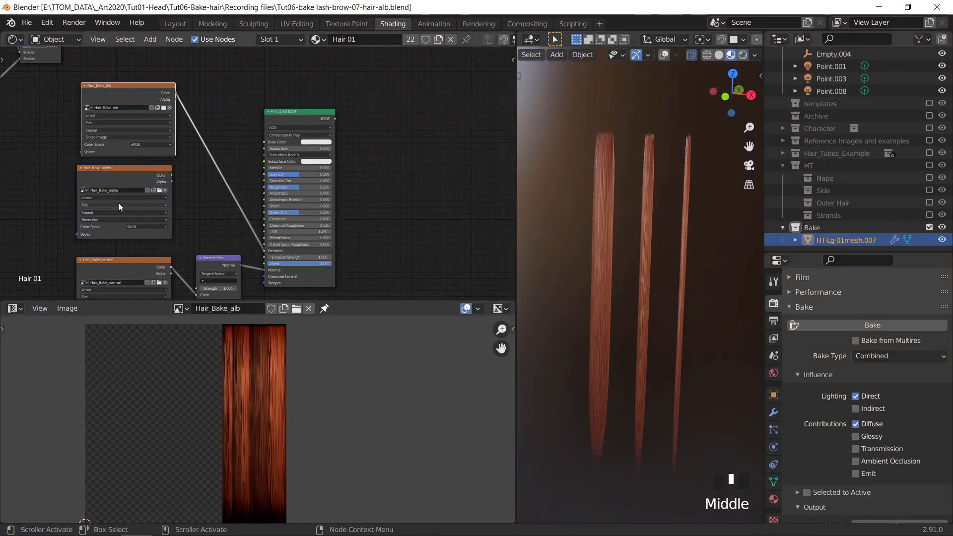
Make Hair_Bake_normal the active image node and select the hair strand mesh with overlays shown.
{"action": "scroll", "coordinate": [112, 187], "scroll_direction": "up", "scroll_amount": 2}
{"action": "scroll", "coordinate": [94, 171], "scroll_direction": "up", "scroll_amount": 1}
{"action": "middle_click_drag", "start_coordinate": [95, 265], "coordinate": [119, 224]}
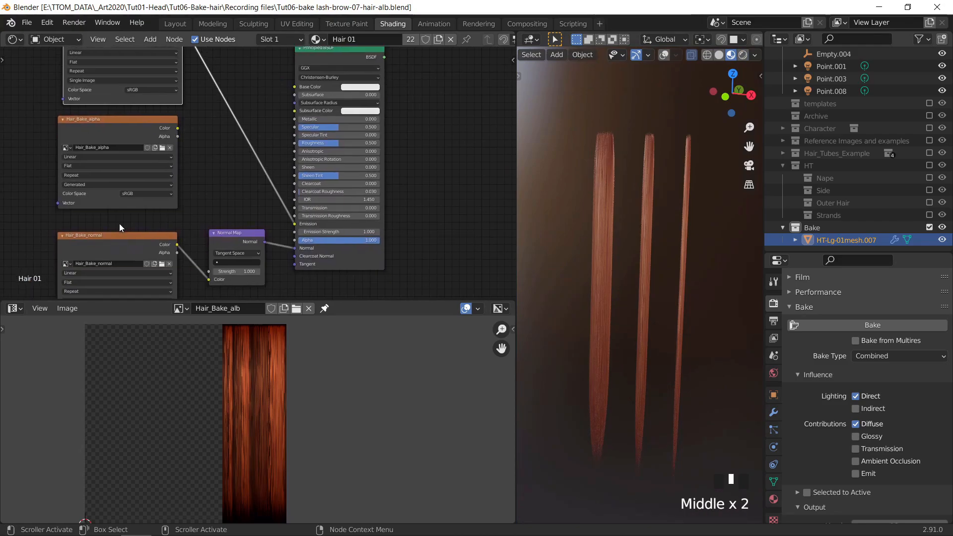
{"action": "left_click", "coordinate": [111, 237]}
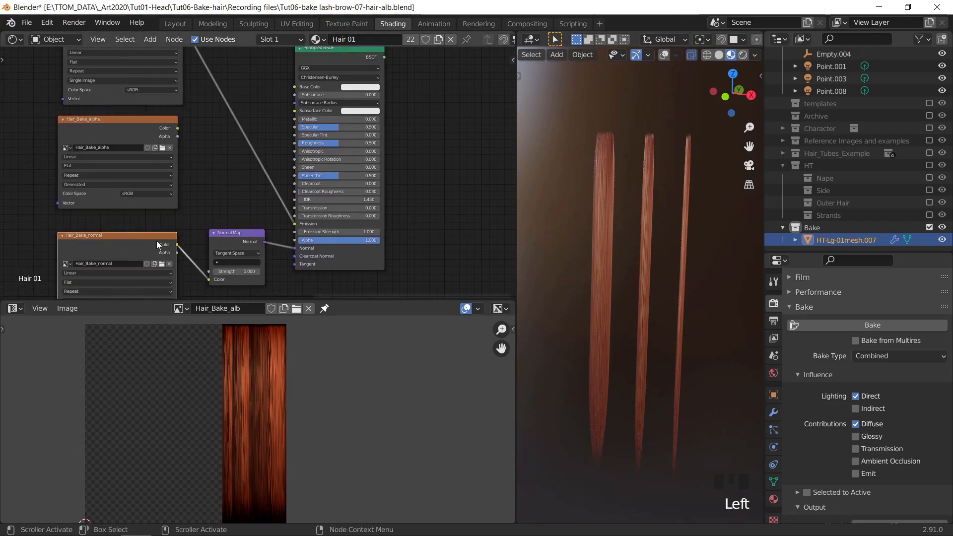
{"action": "left_click_drag", "start_coordinate": [156, 240], "coordinate": [152, 242]}
{"action": "key", "text": "shift+alt+z"}
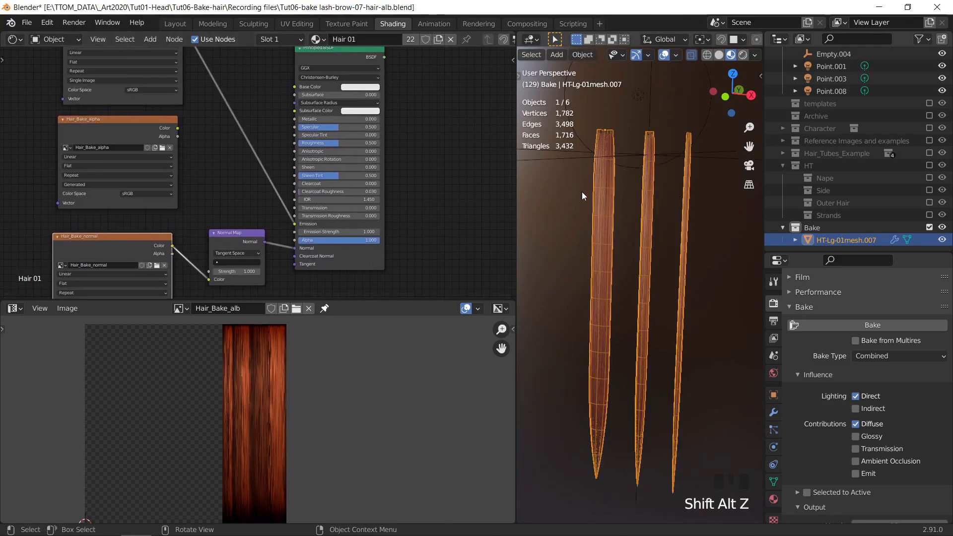
{"action": "left_click", "coordinate": [588, 198]}
{"action": "left_click", "coordinate": [643, 225]}
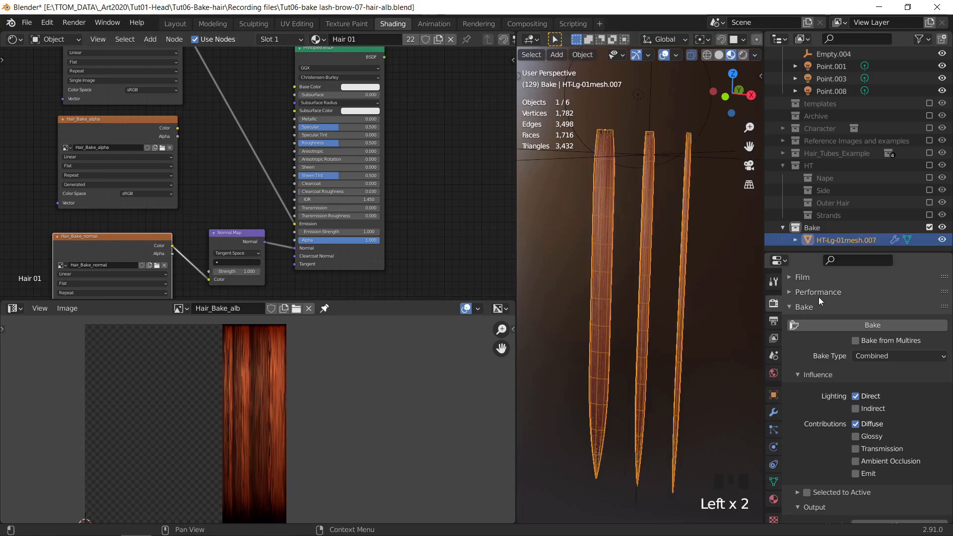
Bake the strands' Normal pass to Hair_Bake_normal, with that image displayed in the image editor.
{"action": "left_click", "coordinate": [877, 356]}
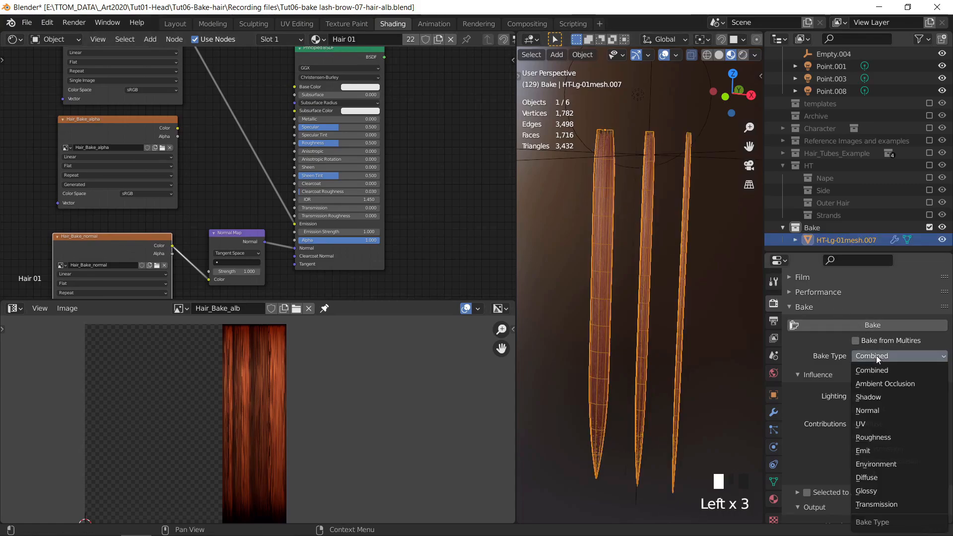
{"action": "left_click", "coordinate": [877, 406]}
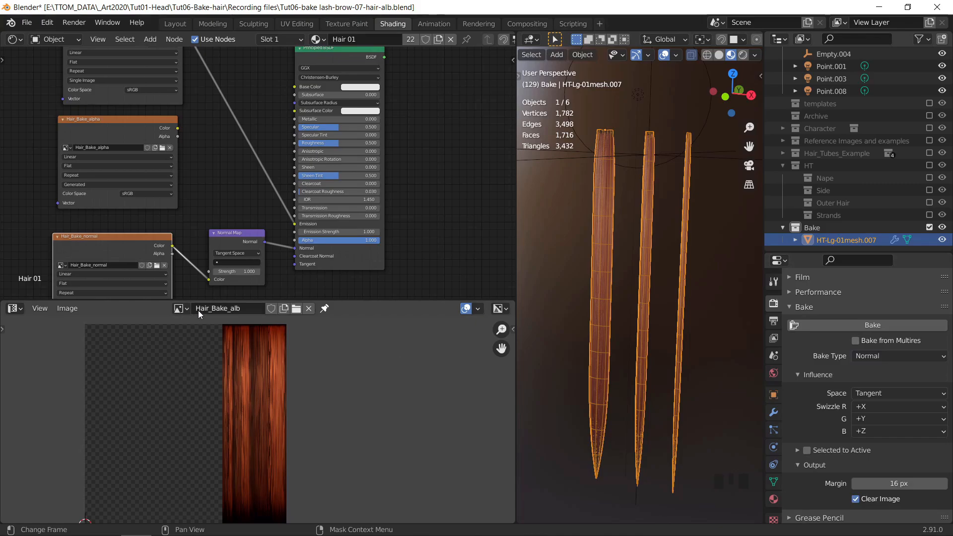
{"action": "left_click", "coordinate": [180, 309]}
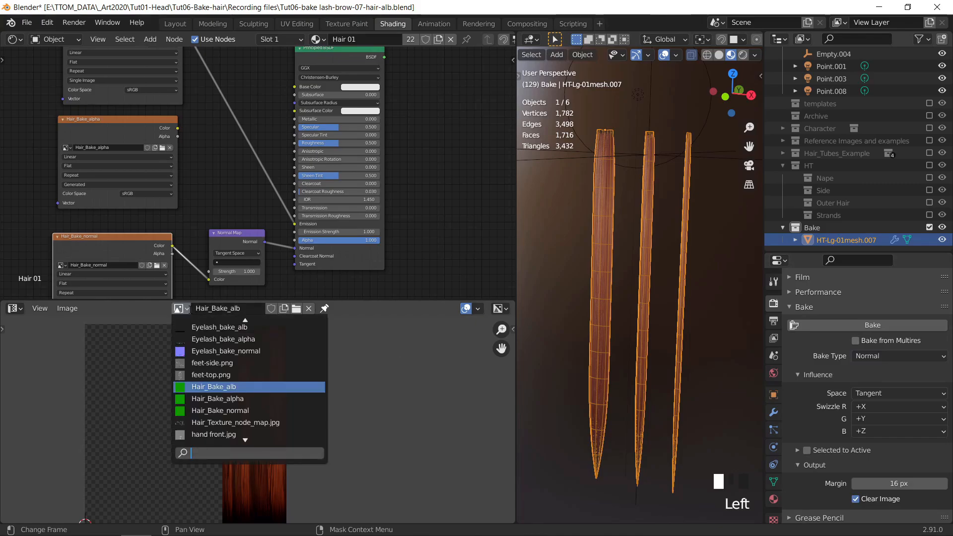
{"action": "left_click", "coordinate": [192, 410]}
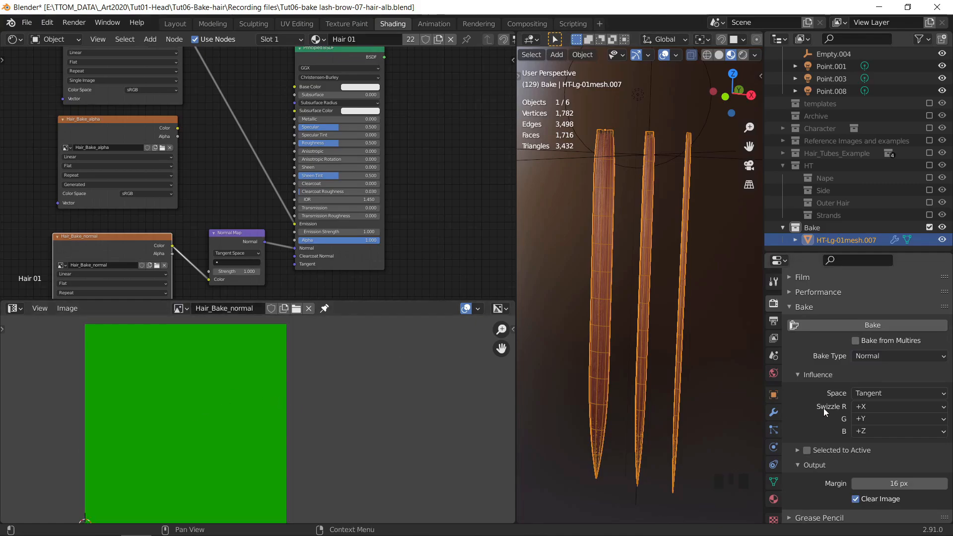
{"action": "left_click", "coordinate": [871, 323]}
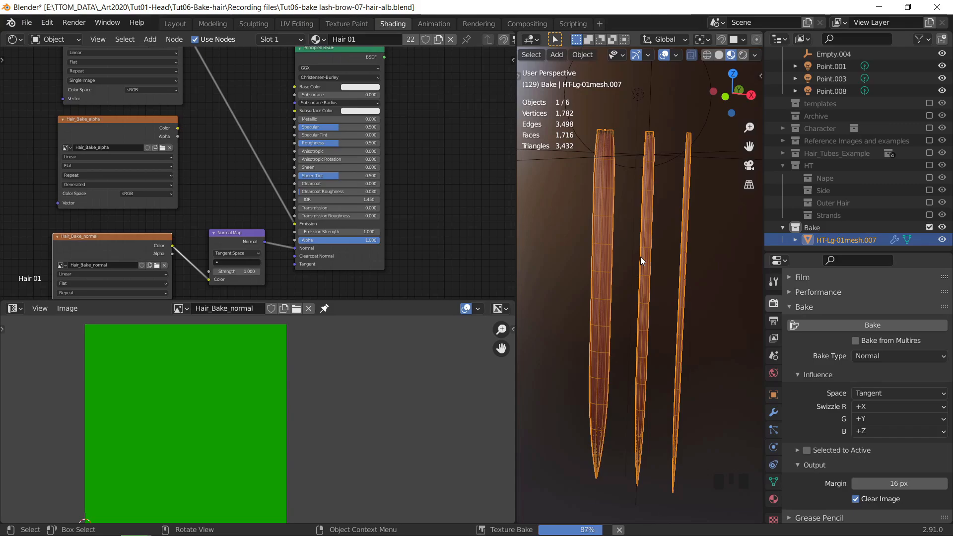
Examine the baked Hair_Bake_normal image and save it.
{"action": "scroll", "coordinate": [293, 413], "scroll_direction": "up", "scroll_amount": 4}
{"action": "scroll", "coordinate": [268, 426], "scroll_direction": "down", "scroll_amount": 9}
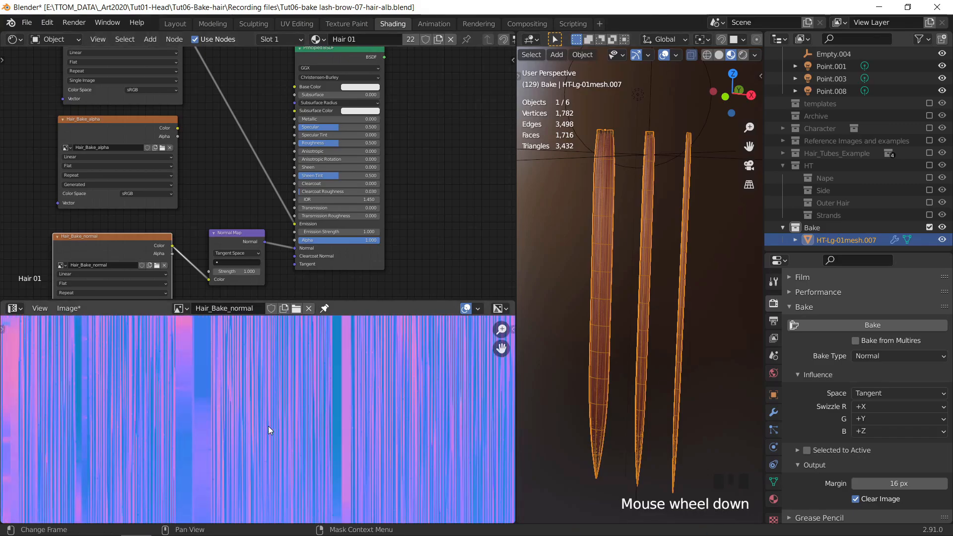
{"action": "left_click", "coordinate": [67, 312]}
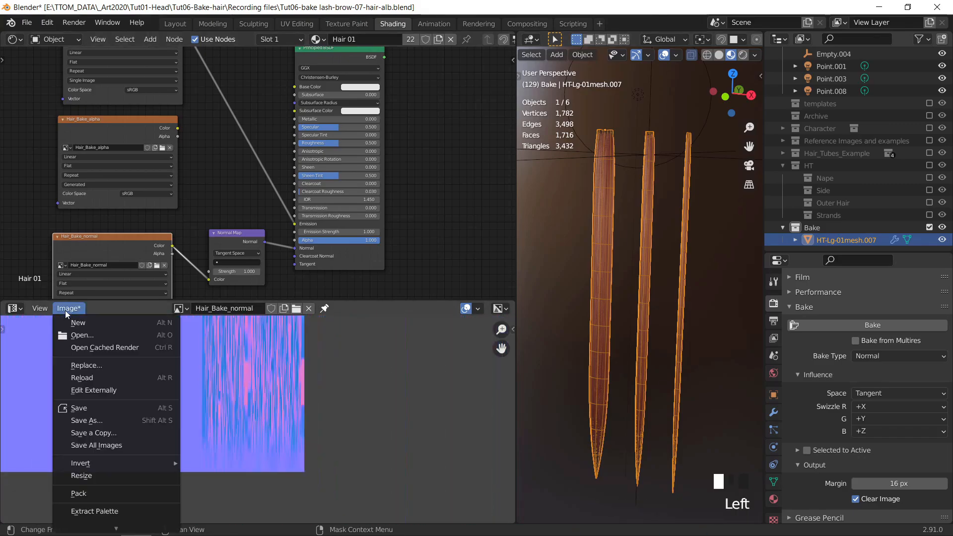
{"action": "left_click", "coordinate": [85, 407]}
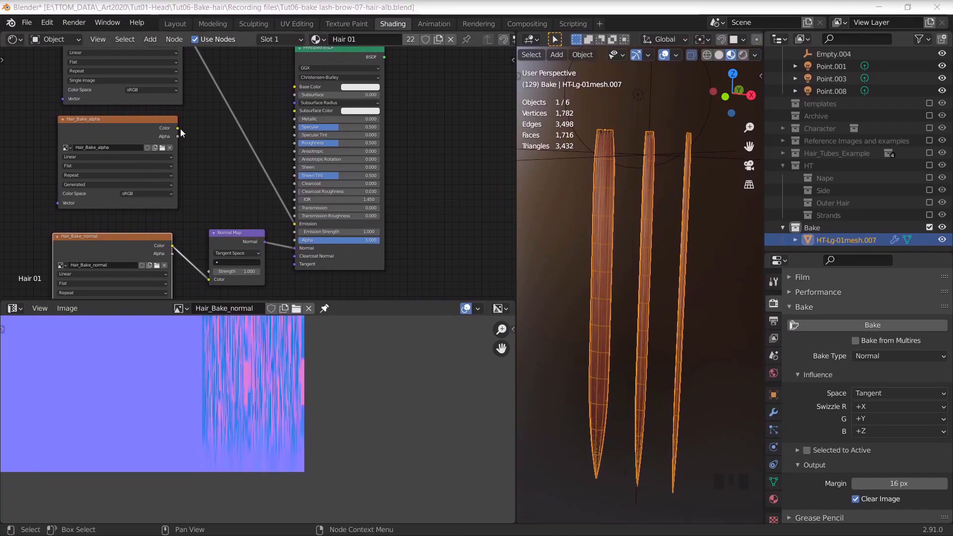
Connect Hair_Bake_alpha's Color output to the textured Principled BSDF's Alpha input and make Hair_Bake_alpha the active node.
{"action": "left_click_drag", "start_coordinate": [178, 129], "coordinate": [295, 240]}
{"action": "middle_click_drag", "start_coordinate": [273, 89], "coordinate": [262, 134]}
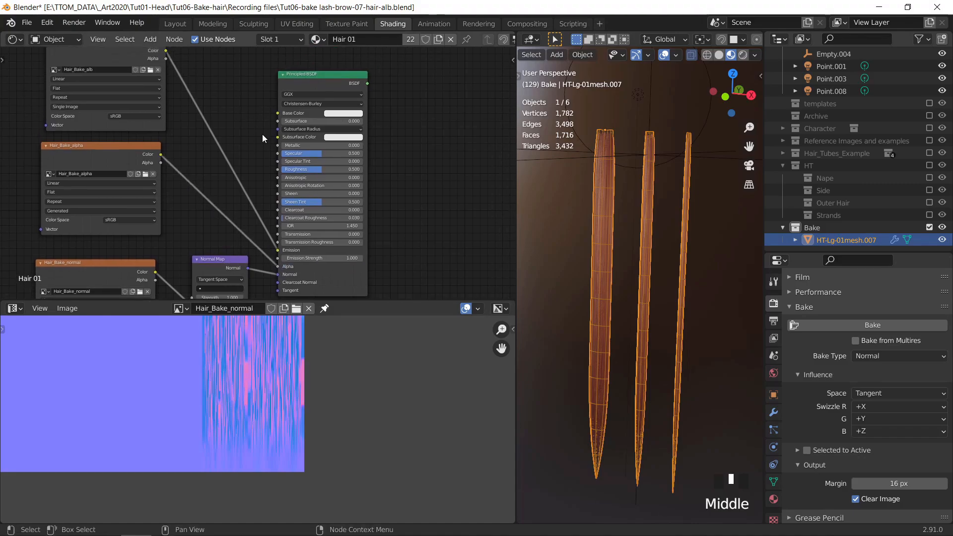
{"action": "scroll", "coordinate": [204, 126], "scroll_direction": "down", "scroll_amount": 2}
{"action": "left_click", "coordinate": [132, 152]}
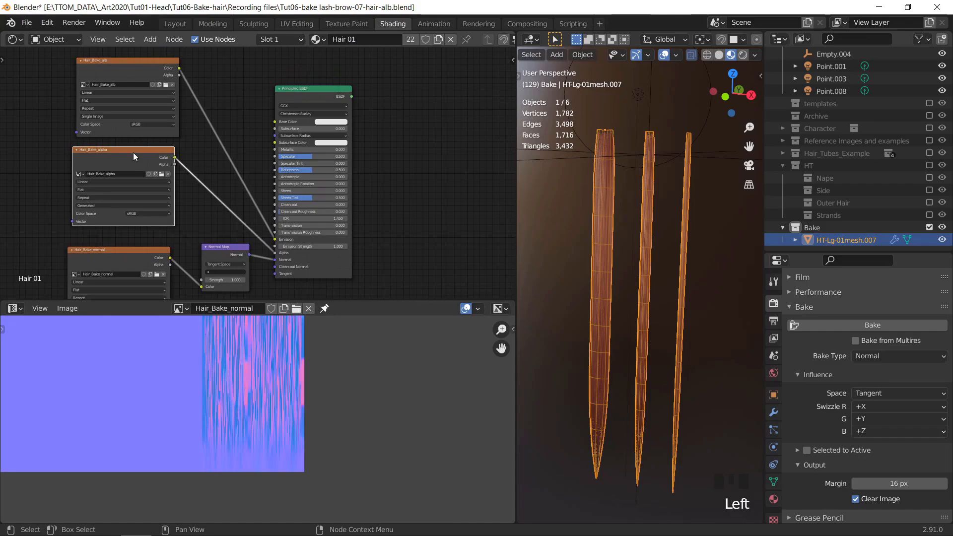
Set the Emission colour of the procedural hair's main Principled BSDF to white.
{"action": "scroll", "coordinate": [177, 135], "scroll_direction": "down", "scroll_amount": 2}
{"action": "middle_click_drag", "start_coordinate": [561, 234], "coordinate": [650, 189]}
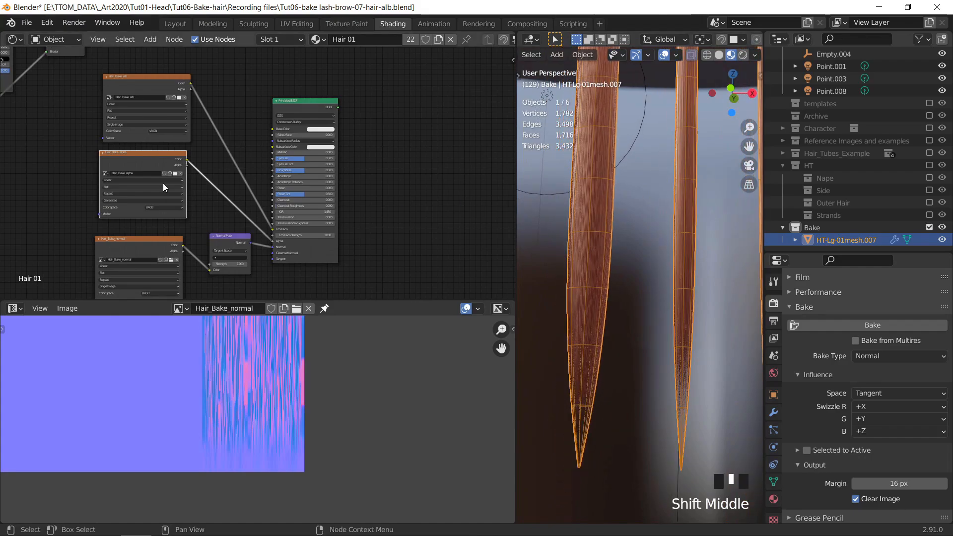
{"action": "scroll", "coordinate": [163, 183], "scroll_direction": "down", "scroll_amount": 3}
{"action": "middle_click_drag", "start_coordinate": [156, 141], "coordinate": [219, 216]}
{"action": "scroll", "coordinate": [219, 216], "scroll_direction": "up", "scroll_amount": 2}
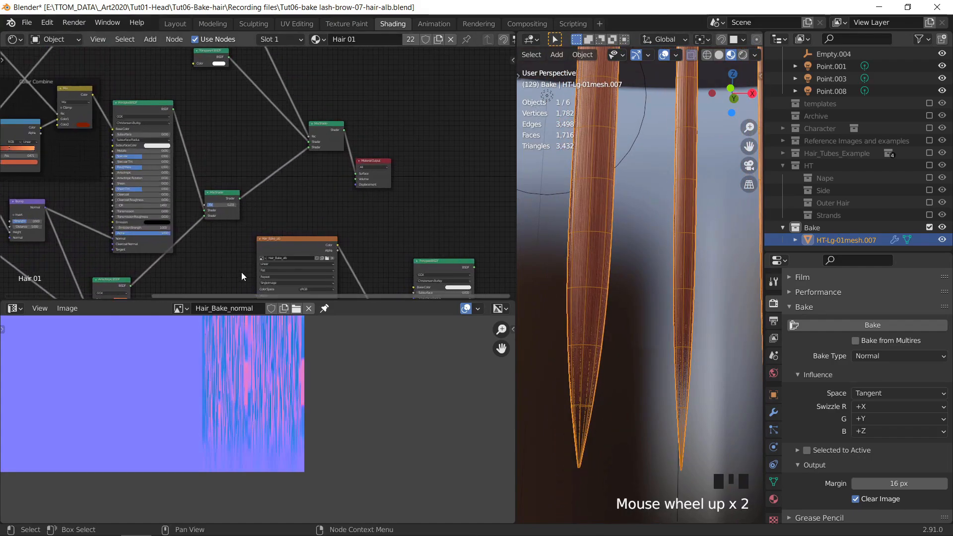
{"action": "scroll", "coordinate": [561, 356], "scroll_direction": "up", "scroll_amount": 1}
{"action": "middle_click_drag", "start_coordinate": [562, 355], "coordinate": [573, 335], "text": "shift"}
{"action": "scroll", "coordinate": [614, 281], "scroll_direction": "up", "scroll_amount": 2}
{"action": "left_click", "coordinate": [157, 222]}
{"action": "left_click", "coordinate": [185, 153]}
Deselect the strand mesh, hide the viewport overlays and inspect the strand's white shading up close.
{"action": "left_click", "coordinate": [641, 306]}
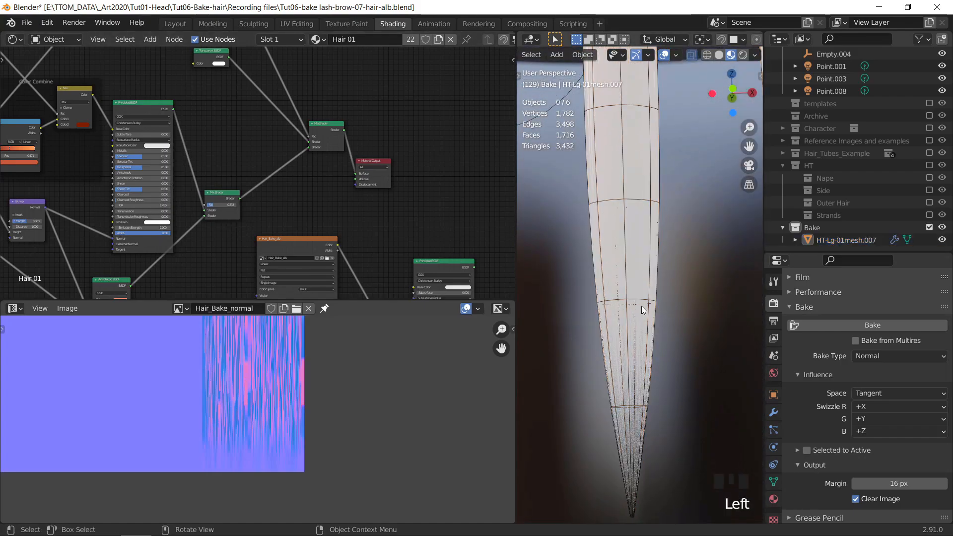
{"action": "middle_click_drag", "start_coordinate": [641, 306], "coordinate": [628, 320]}
{"action": "key", "text": "shift+alt+z"}
{"action": "scroll", "coordinate": [586, 344], "scroll_direction": "up", "scroll_amount": 2}
{"action": "scroll", "coordinate": [620, 298], "scroll_direction": "up", "scroll_amount": 1}
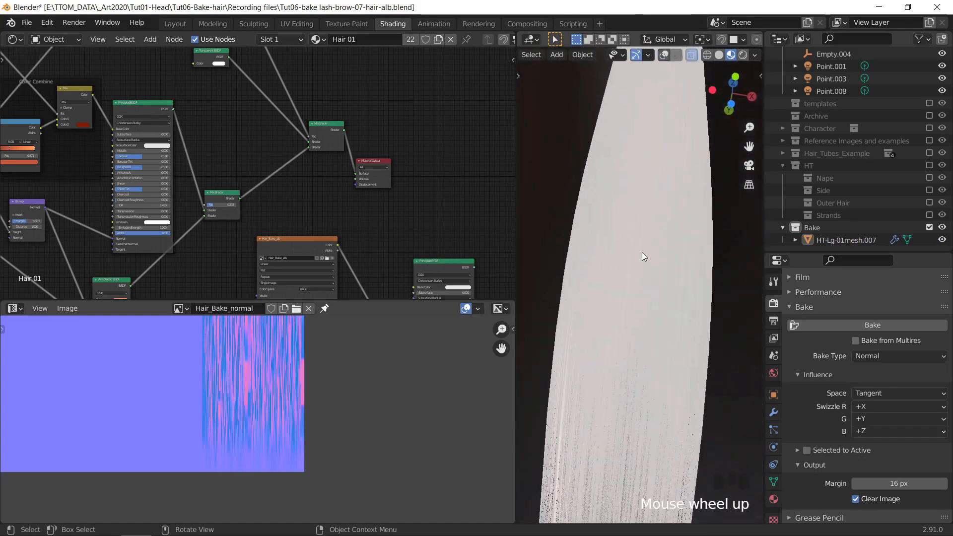
{"action": "middle_click_drag", "start_coordinate": [642, 253], "coordinate": [714, 241]}
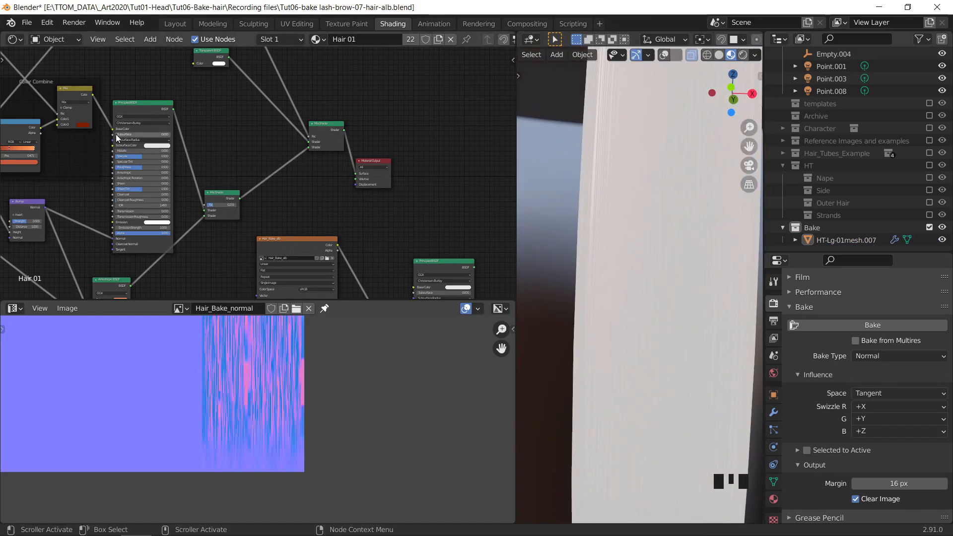
Make Hair_Bake_alpha the active image texture node in the Hair 01 material.
{"action": "scroll", "coordinate": [646, 266], "scroll_direction": "up", "scroll_amount": 2}
{"action": "scroll", "coordinate": [173, 256], "scroll_direction": "down", "scroll_amount": 5}
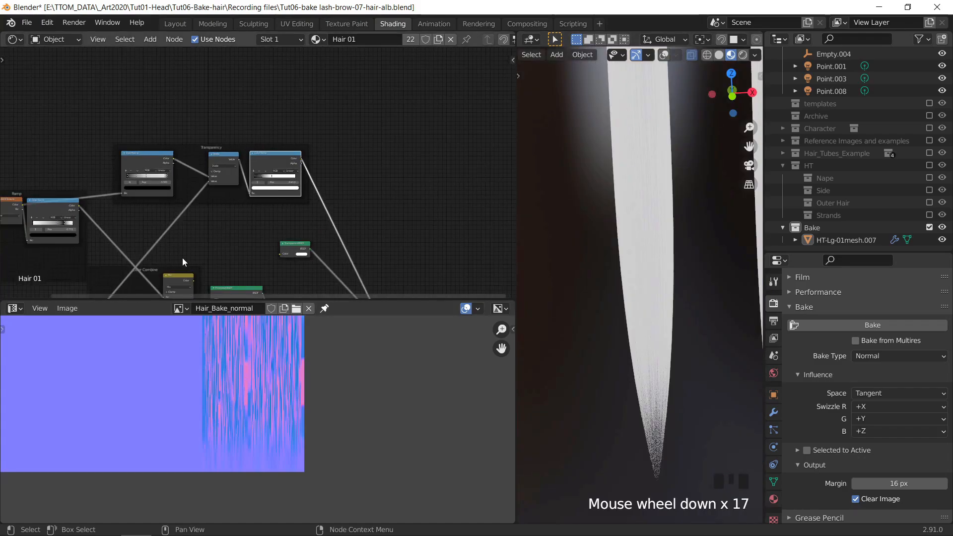
{"action": "middle_click_drag", "start_coordinate": [230, 238], "coordinate": [223, 105]}
{"action": "middle_click_drag", "start_coordinate": [253, 218], "coordinate": [233, 144]}
{"action": "scroll", "coordinate": [272, 143], "scroll_direction": "up", "scroll_amount": 2}
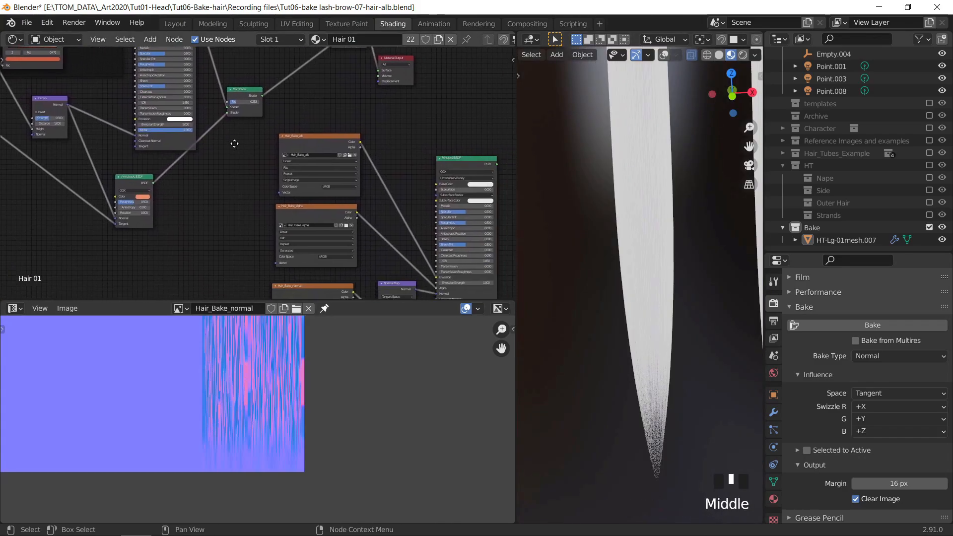
{"action": "scroll", "coordinate": [228, 242], "scroll_direction": "up", "scroll_amount": 3}
{"action": "middle_click_drag", "start_coordinate": [225, 246], "coordinate": [222, 234]}
{"action": "scroll", "coordinate": [222, 234], "scroll_direction": "up", "scroll_amount": 2}
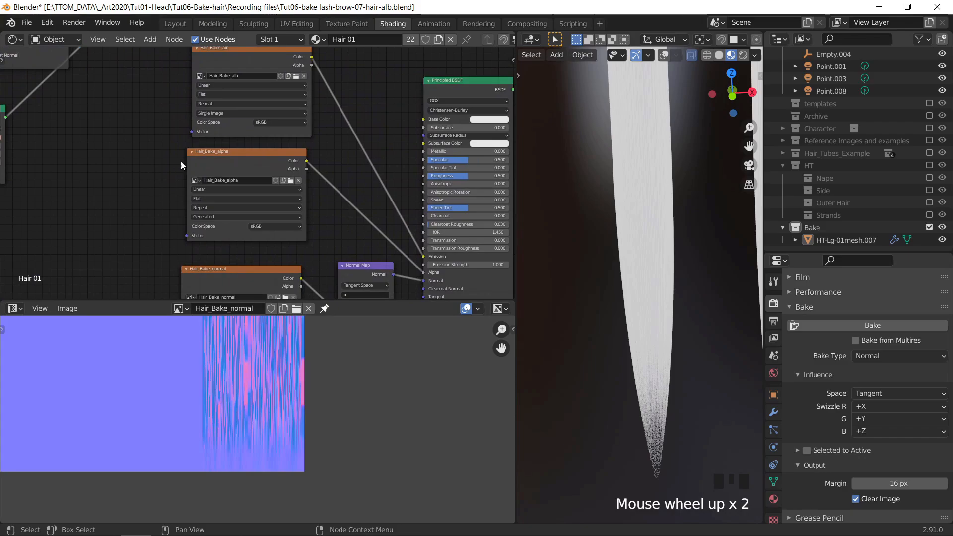
{"action": "middle_click_drag", "start_coordinate": [213, 152], "coordinate": [138, 198]}
{"action": "scroll", "coordinate": [138, 199], "scroll_direction": "up", "scroll_amount": 4}
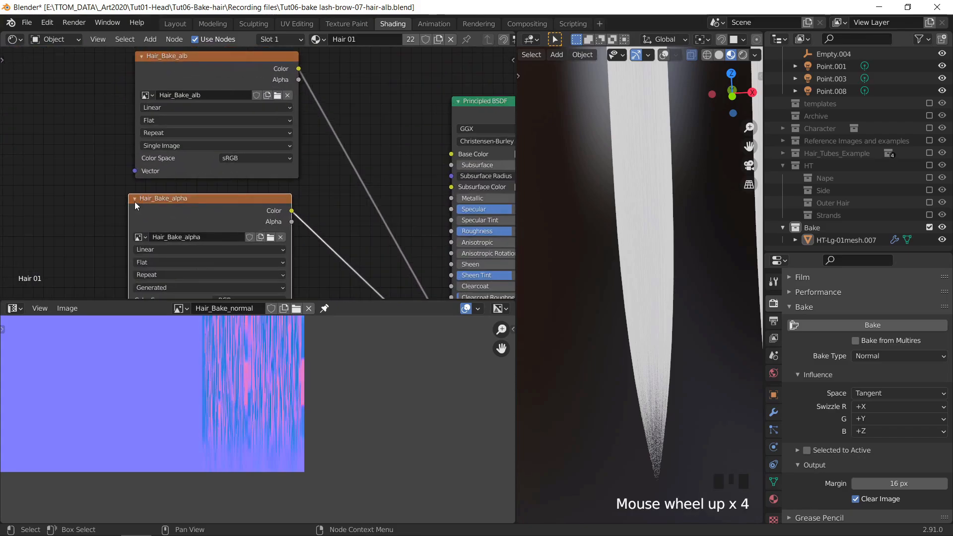
{"action": "left_click_drag", "start_coordinate": [195, 200], "coordinate": [206, 198]}
With overlays shown, select the strand mesh and set a Combined bake with Direct lighting and Emit as the only contribution.
{"action": "key", "text": "shift+alt+z"}
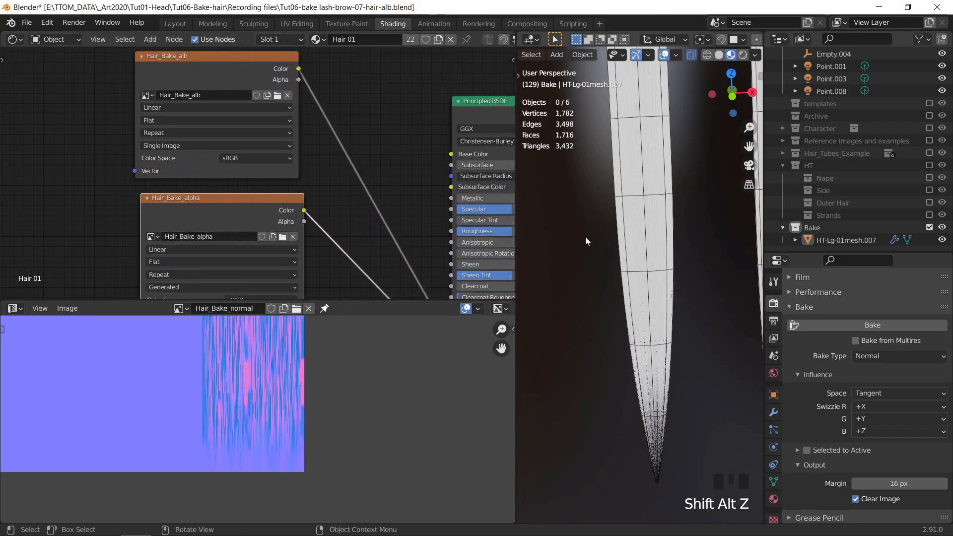
{"action": "left_click", "coordinate": [637, 221]}
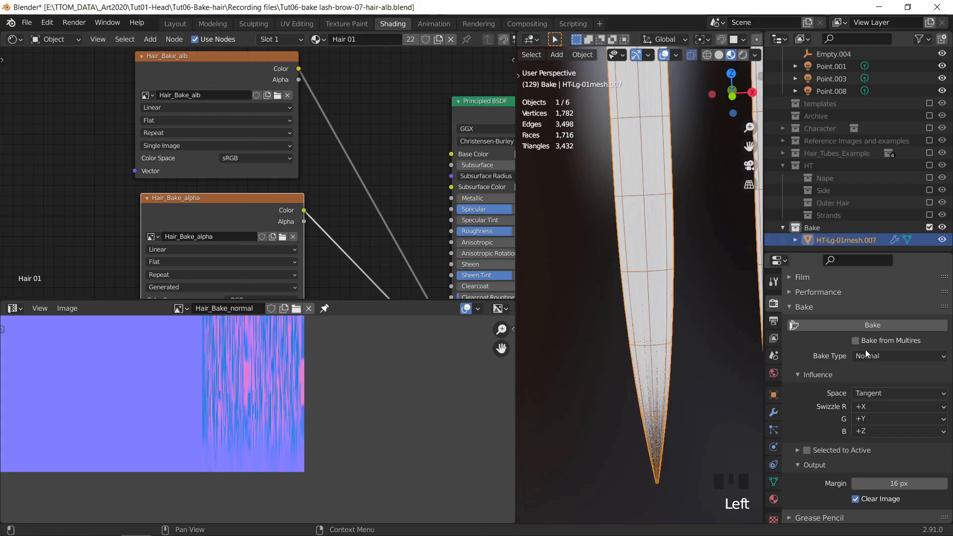
{"action": "left_click", "coordinate": [877, 357]}
{"action": "left_click", "coordinate": [874, 368]}
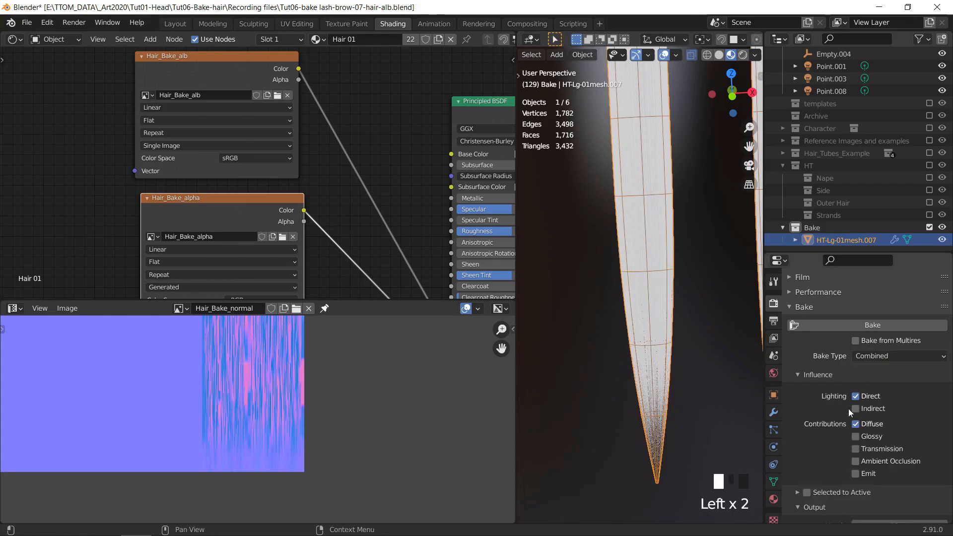
{"action": "left_click", "coordinate": [856, 397]}
{"action": "left_click", "coordinate": [856, 423]}
{"action": "left_click", "coordinate": [854, 435]}
{"action": "left_click", "coordinate": [852, 473]}
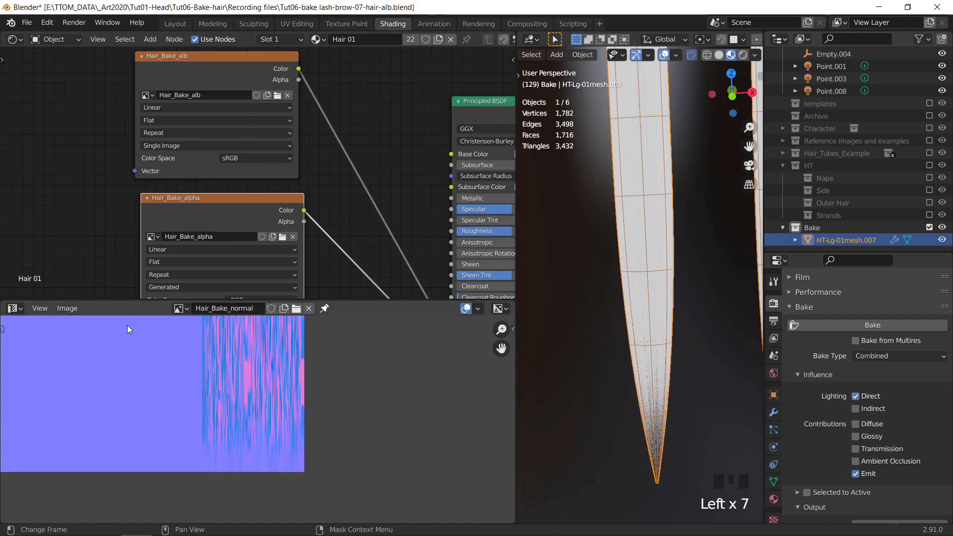
Display Hair_Bake_alpha in the image editor and bake the strands to it.
{"action": "left_click", "coordinate": [180, 309]}
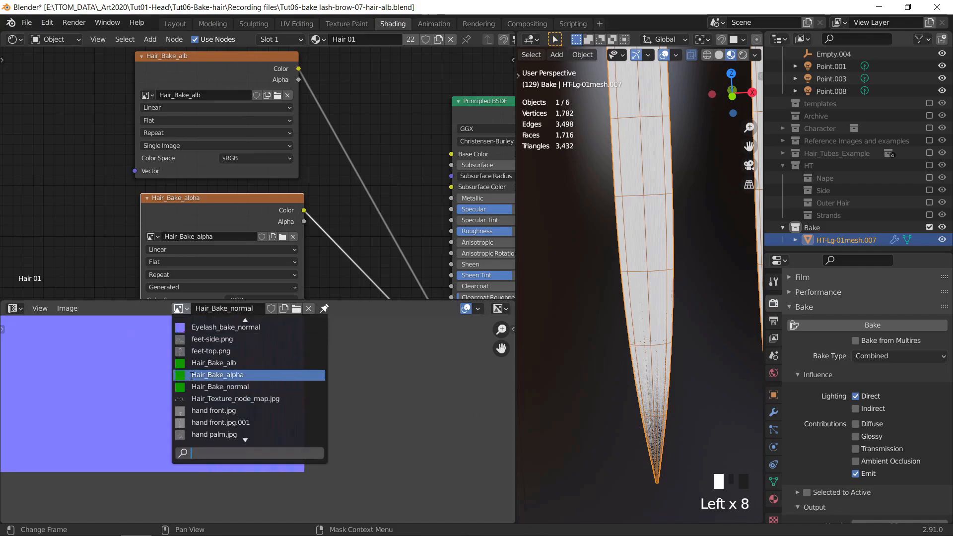
{"action": "left_click", "coordinate": [209, 375]}
{"action": "left_click", "coordinate": [830, 325]}
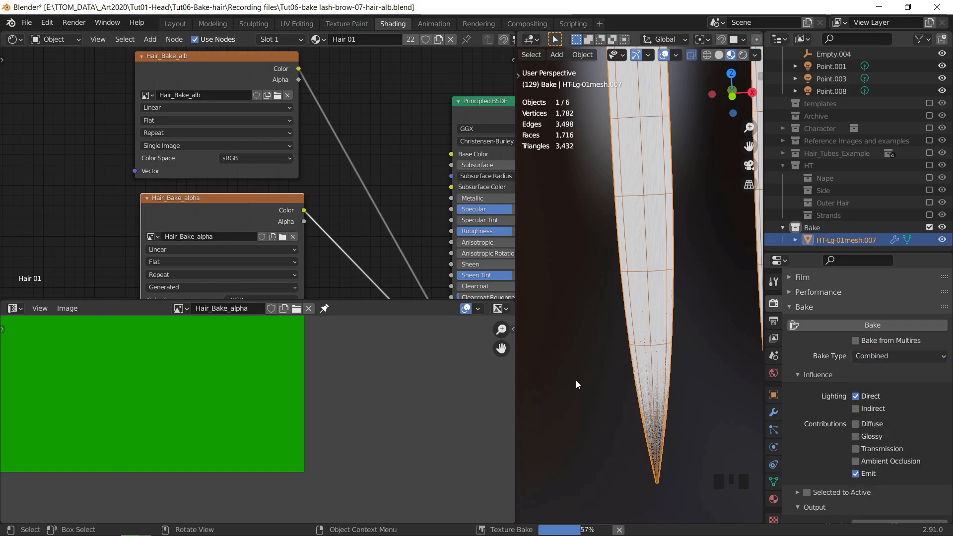
Examine the baked Hair_Bake_alpha image up close and compare it with the strand's white shading.
{"action": "scroll", "coordinate": [202, 431], "scroll_direction": "up", "scroll_amount": 5}
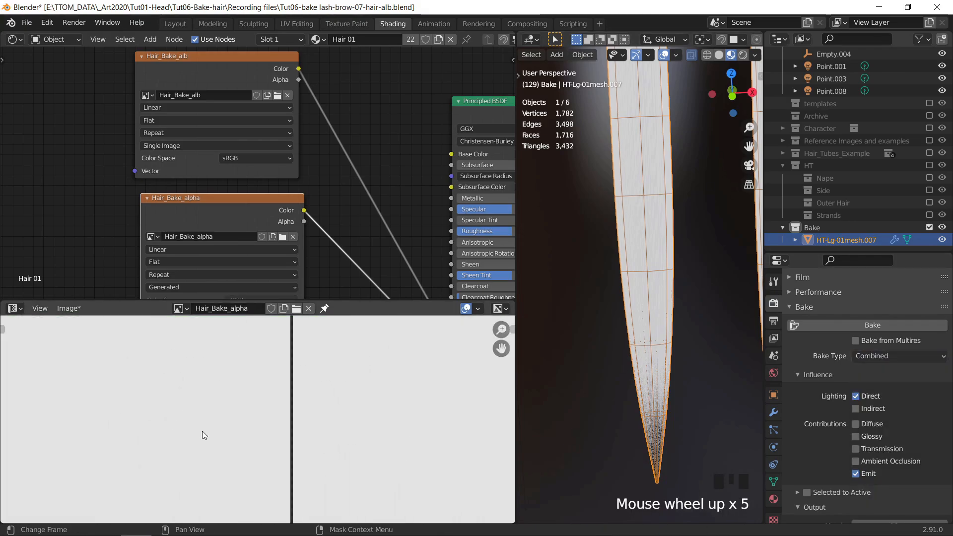
{"action": "middle_click_drag", "start_coordinate": [202, 431], "coordinate": [212, 409]}
{"action": "scroll", "coordinate": [187, 410], "scroll_direction": "down", "scroll_amount": 2}
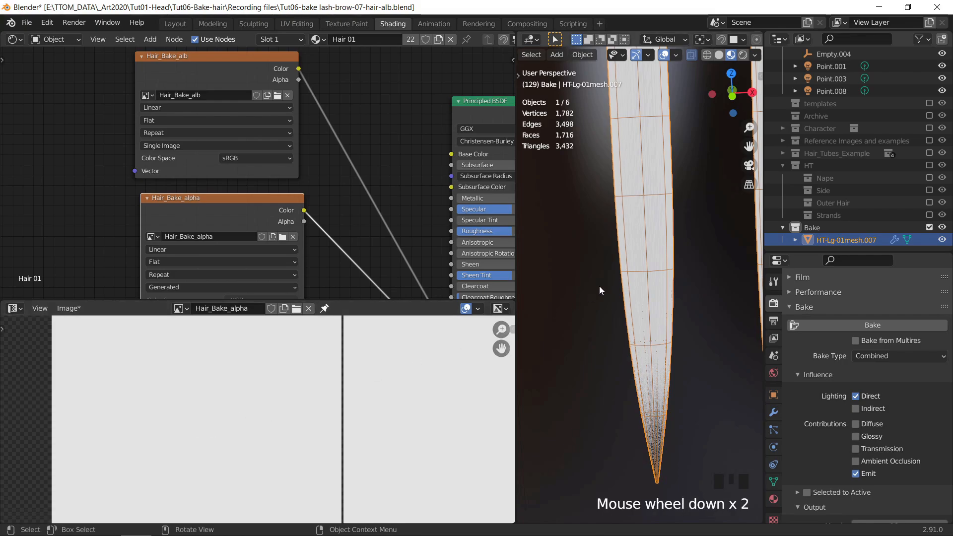
{"action": "scroll", "coordinate": [622, 233], "scroll_direction": "up", "scroll_amount": 2}
{"action": "scroll", "coordinate": [622, 233], "scroll_direction": "up", "scroll_amount": 1}
{"action": "middle_click_drag", "start_coordinate": [619, 194], "coordinate": [598, 379], "text": "shift"}
{"action": "scroll", "coordinate": [625, 243], "scroll_direction": "up", "scroll_amount": 2}
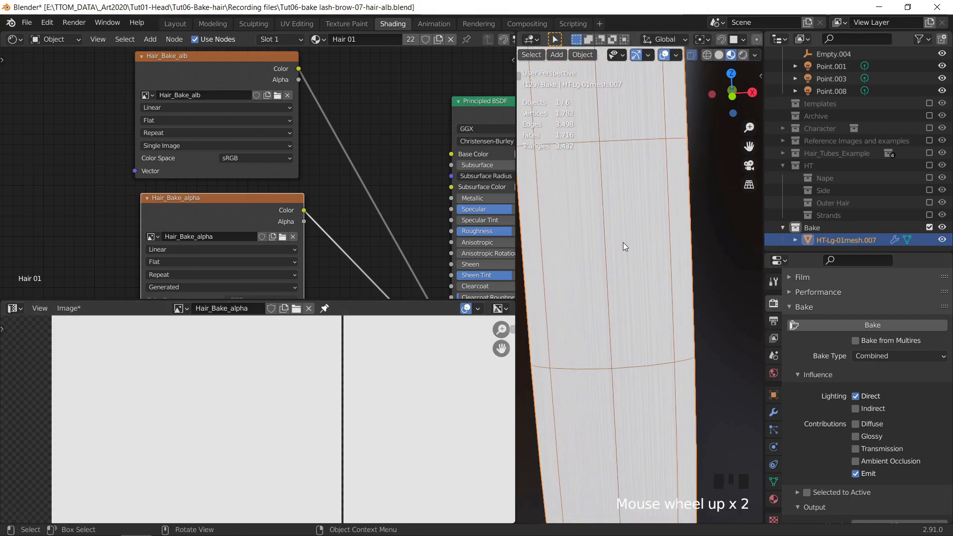
{"action": "scroll", "coordinate": [289, 357], "scroll_direction": "down", "scroll_amount": 2}
{"action": "scroll", "coordinate": [221, 356], "scroll_direction": "down", "scroll_amount": 1}
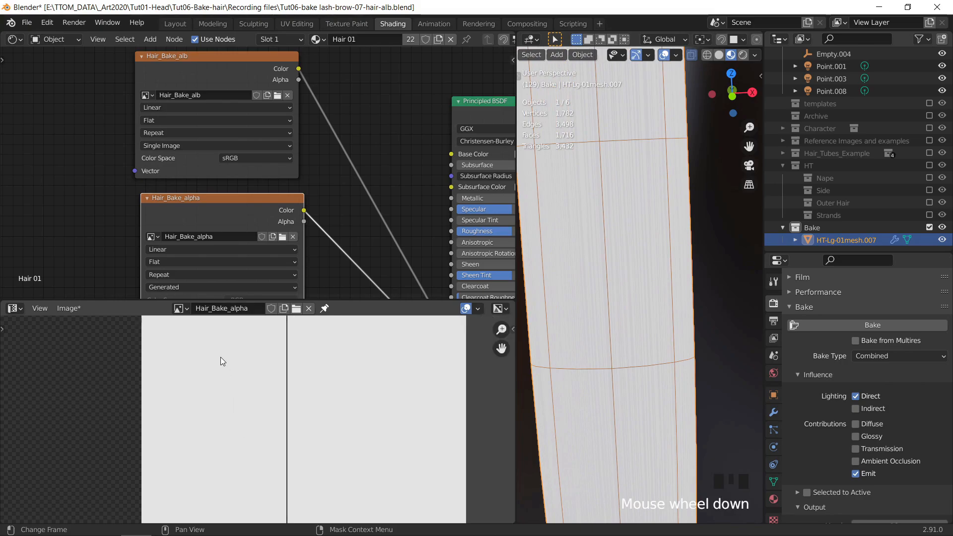
{"action": "scroll", "coordinate": [344, 386], "scroll_direction": "up", "scroll_amount": 1}
{"action": "scroll", "coordinate": [324, 374], "scroll_direction": "down", "scroll_amount": 3}
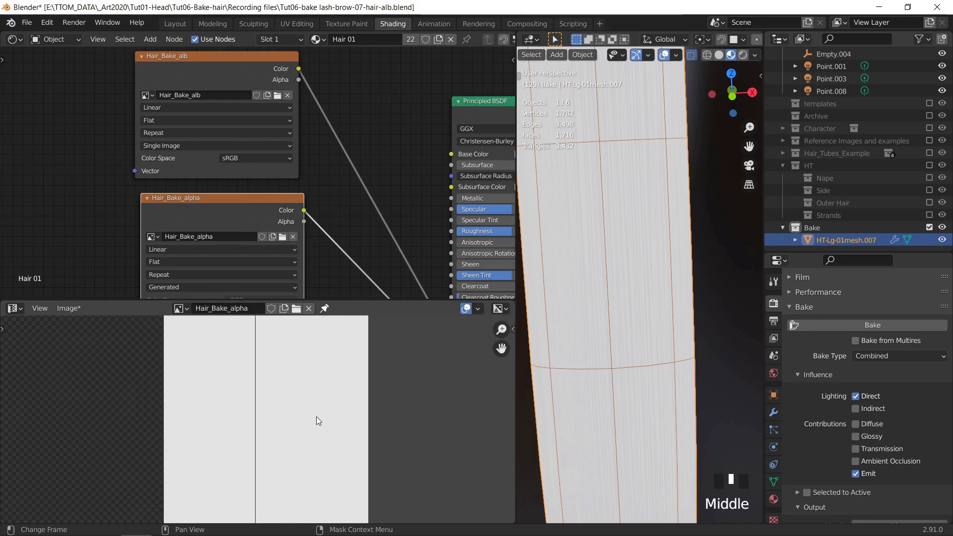
{"action": "middle_click_drag", "start_coordinate": [225, 435], "coordinate": [246, 498]}
{"action": "scroll", "coordinate": [235, 404], "scroll_direction": "down", "scroll_amount": 3}
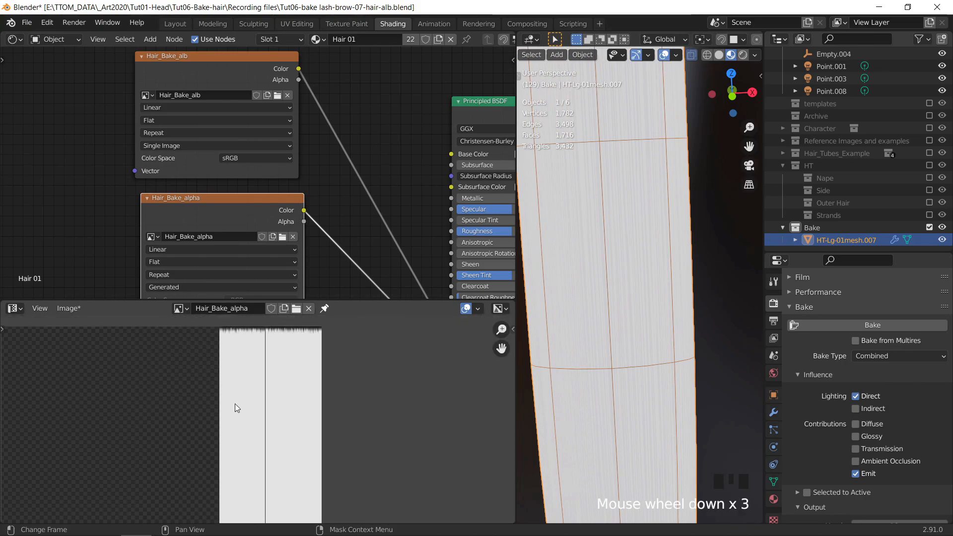
Check the full extent of the baked Hair_Bake_alpha image and save it.
{"action": "middle_click_drag", "start_coordinate": [234, 403], "coordinate": [272, 389]}
{"action": "scroll", "coordinate": [250, 404], "scroll_direction": "up", "scroll_amount": 5}
{"action": "scroll", "coordinate": [258, 405], "scroll_direction": "up", "scroll_amount": 3}
{"action": "scroll", "coordinate": [258, 400], "scroll_direction": "down", "scroll_amount": 3}
{"action": "scroll", "coordinate": [258, 398], "scroll_direction": "down", "scroll_amount": 4}
{"action": "scroll", "coordinate": [255, 398], "scroll_direction": "down", "scroll_amount": 3}
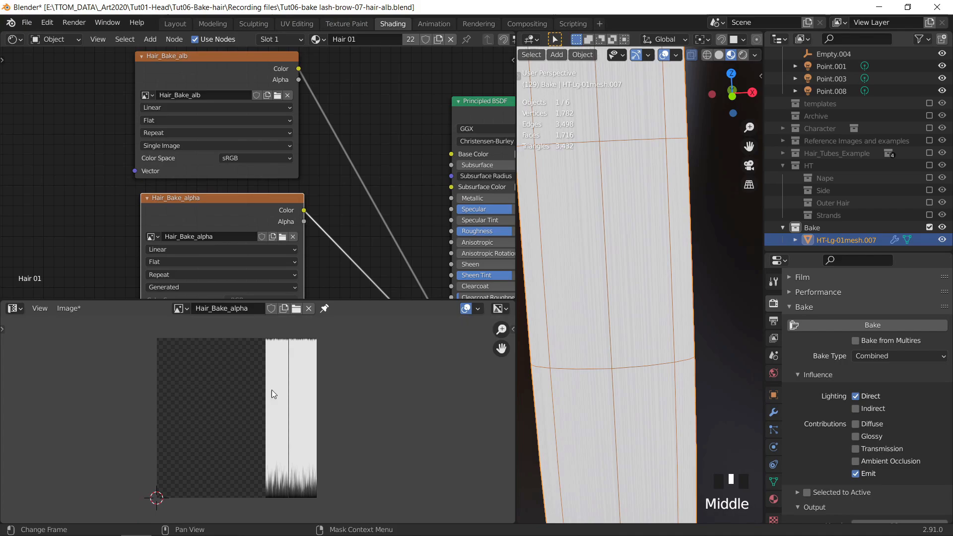
{"action": "left_click", "coordinate": [80, 309]}
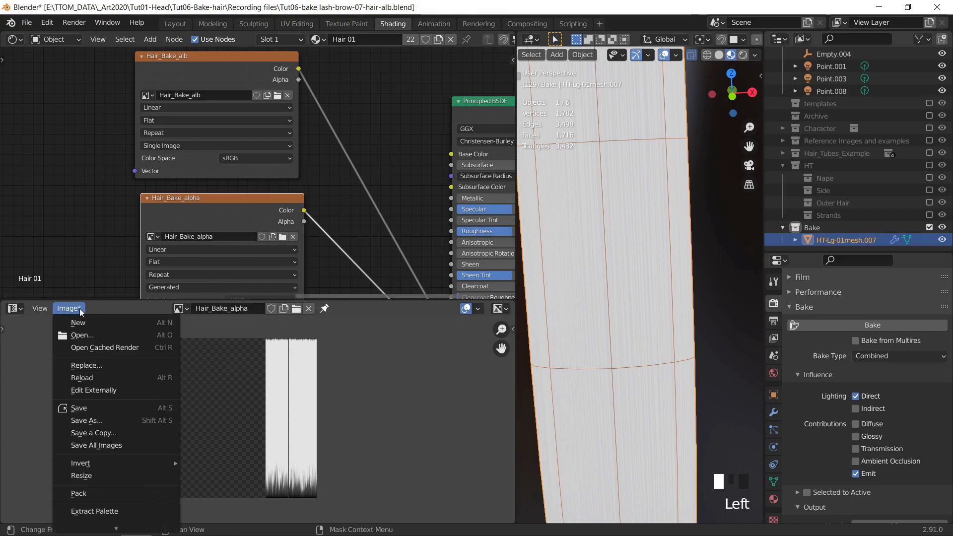
{"action": "left_click", "coordinate": [92, 410]}
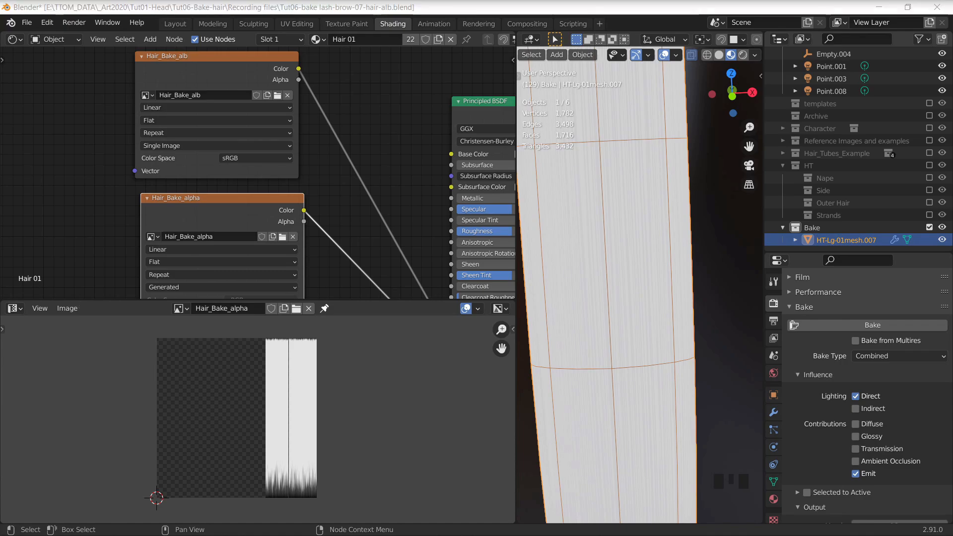
Move the Hair_Bake_alb Color link from the textured Principled BSDF's Emission input to its Base Color input.
{"action": "scroll", "coordinate": [416, 183], "scroll_direction": "down", "scroll_amount": 4}
{"action": "middle_click_drag", "start_coordinate": [416, 183], "coordinate": [335, 133]}
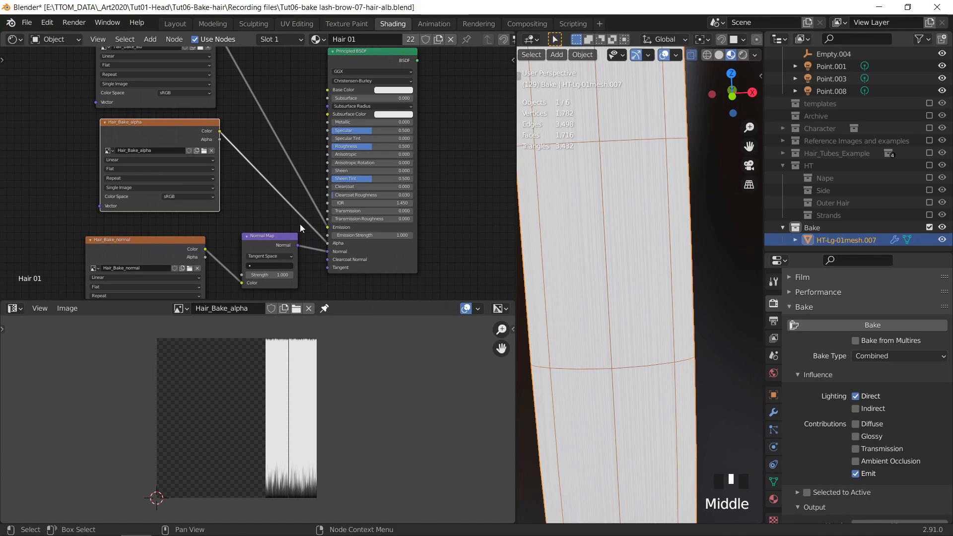
{"action": "middle_click_drag", "start_coordinate": [292, 198], "coordinate": [294, 207]}
{"action": "left_click_drag", "start_coordinate": [326, 233], "coordinate": [312, 174]}
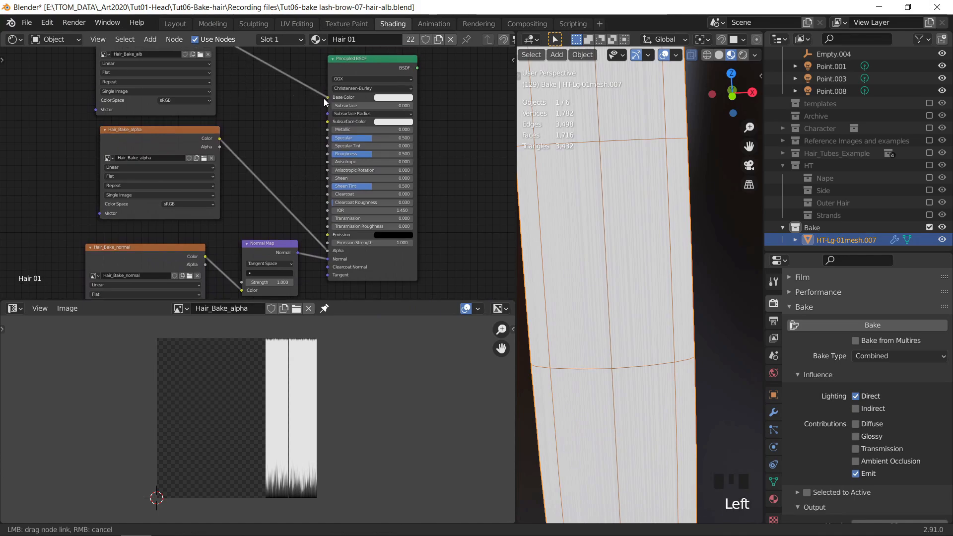
{"action": "left_click_drag", "start_coordinate": [324, 98], "coordinate": [326, 98]}
Set the colour space of the Hair_Bake_alpha and Hair_Bake_normal textures to Non-Color.
{"action": "middle_click_drag", "start_coordinate": [253, 129], "coordinate": [334, 132]}
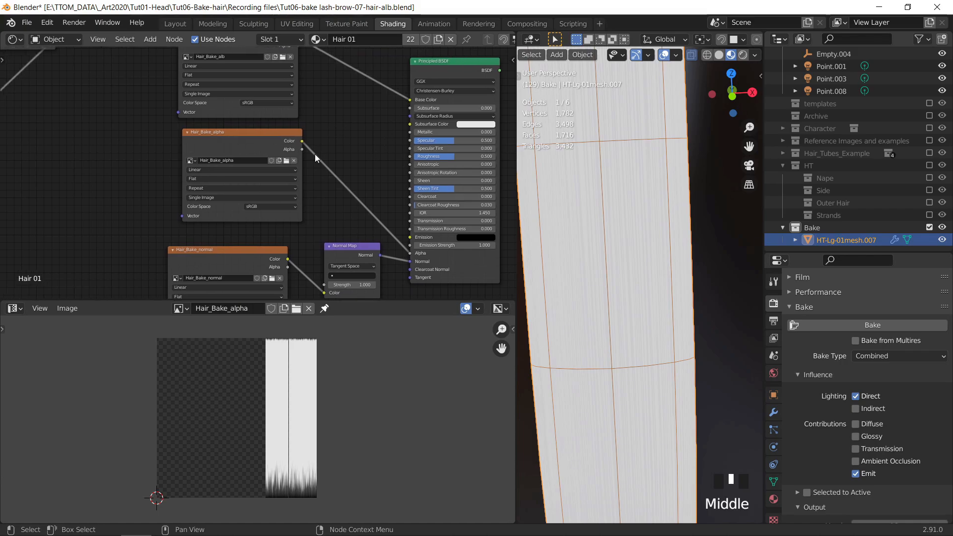
{"action": "left_click", "coordinate": [279, 207]}
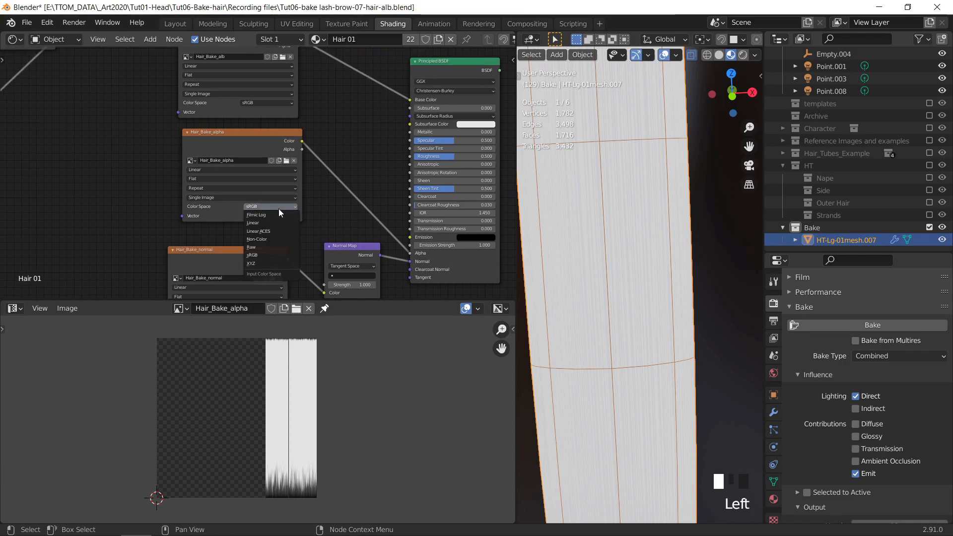
{"action": "left_click", "coordinate": [272, 240]}
{"action": "middle_click_drag", "start_coordinate": [145, 225], "coordinate": [125, 141]}
{"action": "left_click", "coordinate": [239, 242]}
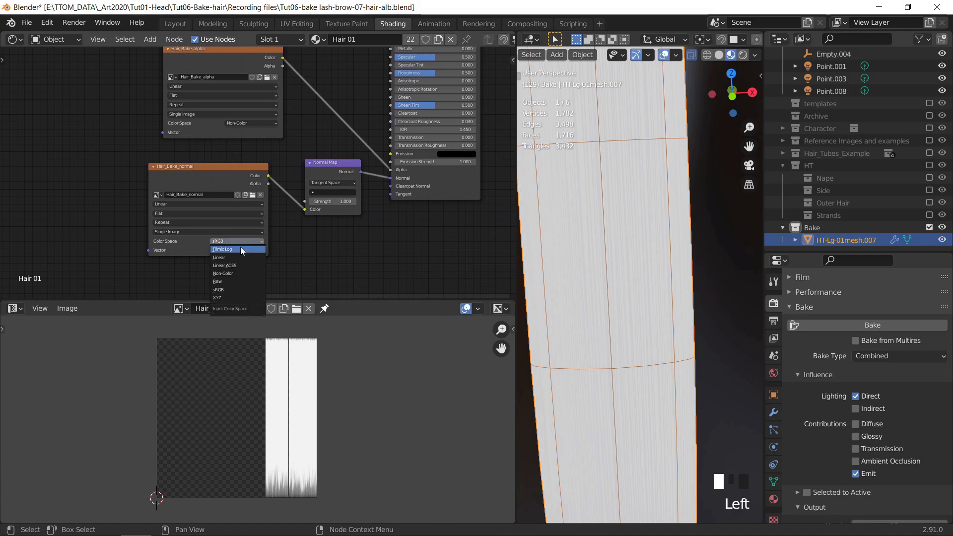
{"action": "left_click", "coordinate": [240, 273]}
Set the procedural Principled BSDF's Emission to black and connect the Color Combine Mix node's output to its Base Color.
{"action": "middle_click_drag", "start_coordinate": [44, 146], "coordinate": [221, 170]}
{"action": "scroll", "coordinate": [222, 170], "scroll_direction": "down", "scroll_amount": 2}
{"action": "middle_click_drag", "start_coordinate": [202, 108], "coordinate": [253, 171]}
{"action": "scroll", "coordinate": [253, 172], "scroll_direction": "up", "scroll_amount": 4}
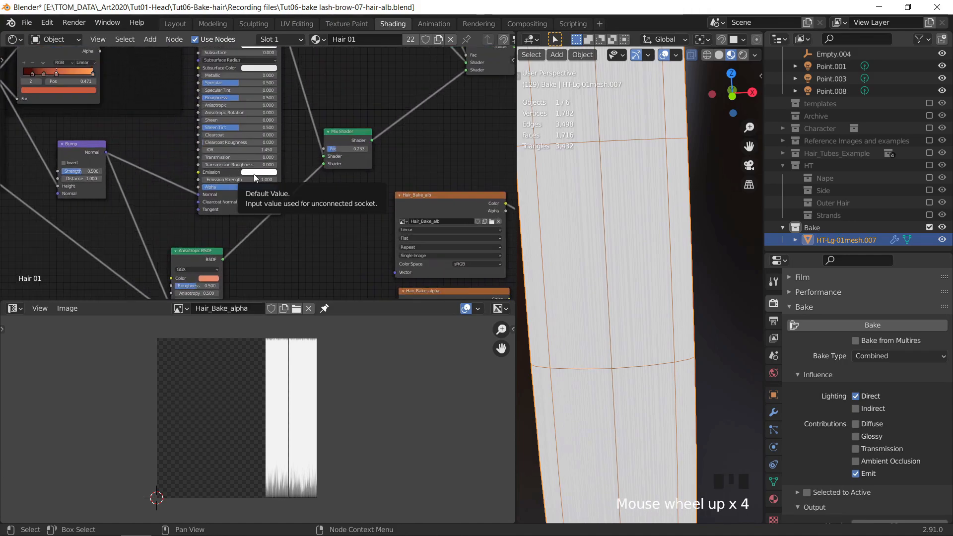
{"action": "left_click", "coordinate": [255, 174]}
{"action": "left_click_drag", "start_coordinate": [301, 111], "coordinate": [301, 123]}
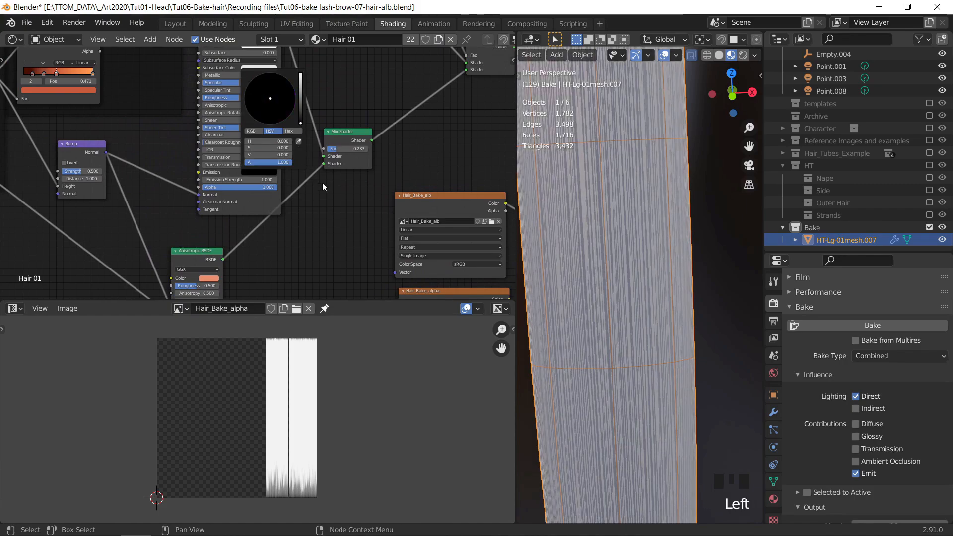
{"action": "middle_click_drag", "start_coordinate": [329, 203], "coordinate": [304, 280]}
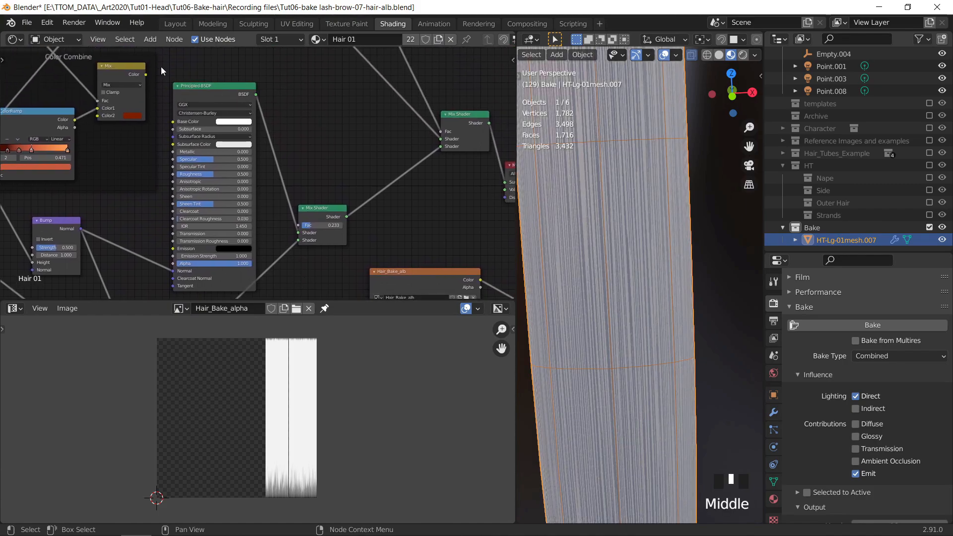
{"action": "left_click_drag", "start_coordinate": [146, 75], "coordinate": [173, 121]}
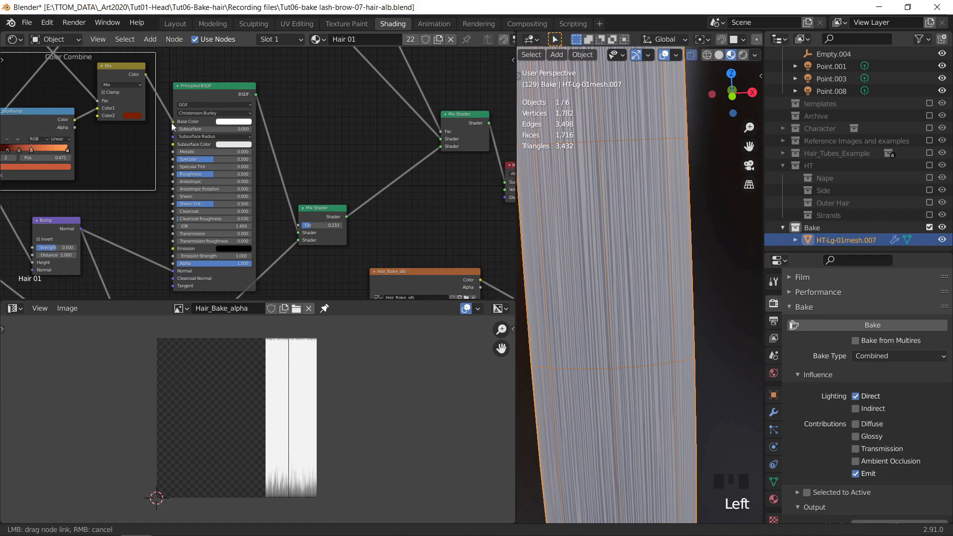
Deselect the strand mesh, hide the overlays and inspect the procedural hair colour on the strand.
{"action": "scroll", "coordinate": [347, 151], "scroll_direction": "down", "scroll_amount": 3}
{"action": "middle_click_drag", "start_coordinate": [348, 151], "coordinate": [228, 82]}
{"action": "scroll", "coordinate": [586, 293], "scroll_direction": "down", "scroll_amount": 3}
{"action": "left_click", "coordinate": [540, 301]}
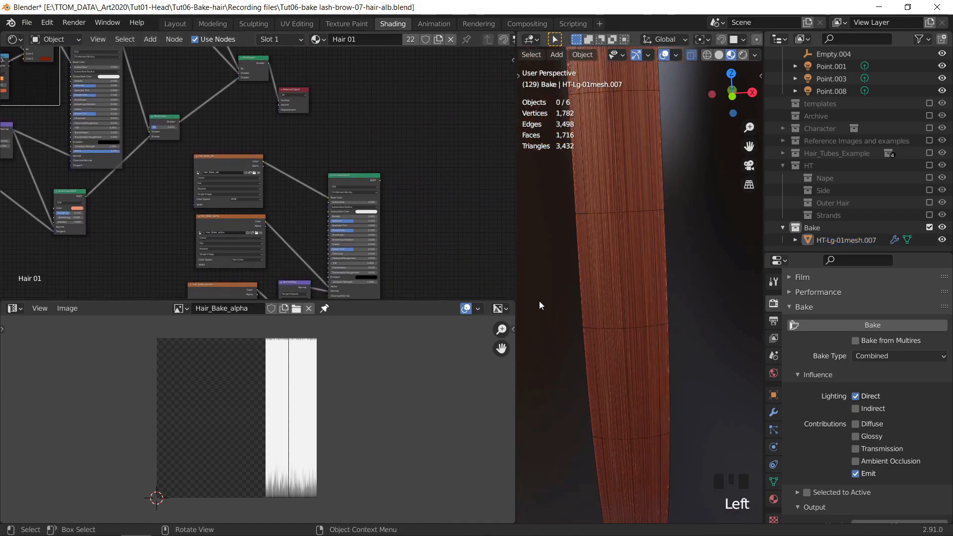
{"action": "middle_click_drag", "start_coordinate": [539, 301], "coordinate": [595, 248], "text": "shift"}
{"action": "key", "text": "shift+alt+z"}
{"action": "scroll", "coordinate": [586, 252], "scroll_direction": "up", "scroll_amount": 2}
{"action": "middle_click_drag", "start_coordinate": [634, 223], "coordinate": [638, 198]}
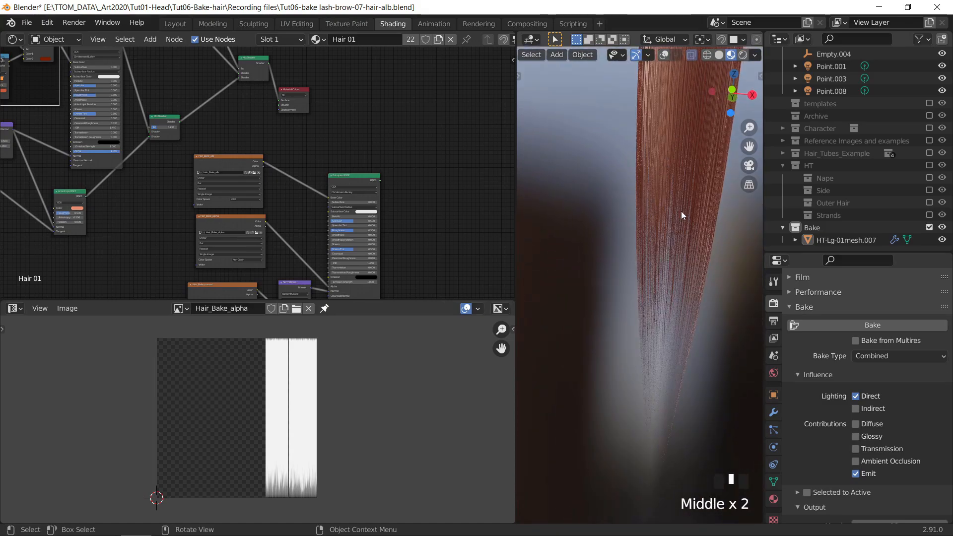
Rearrange the Material Output, final Mix Shader and textured Principled BSDF nodes so they sit close together.
{"action": "middle_click_drag", "start_coordinate": [361, 124], "coordinate": [349, 179]}
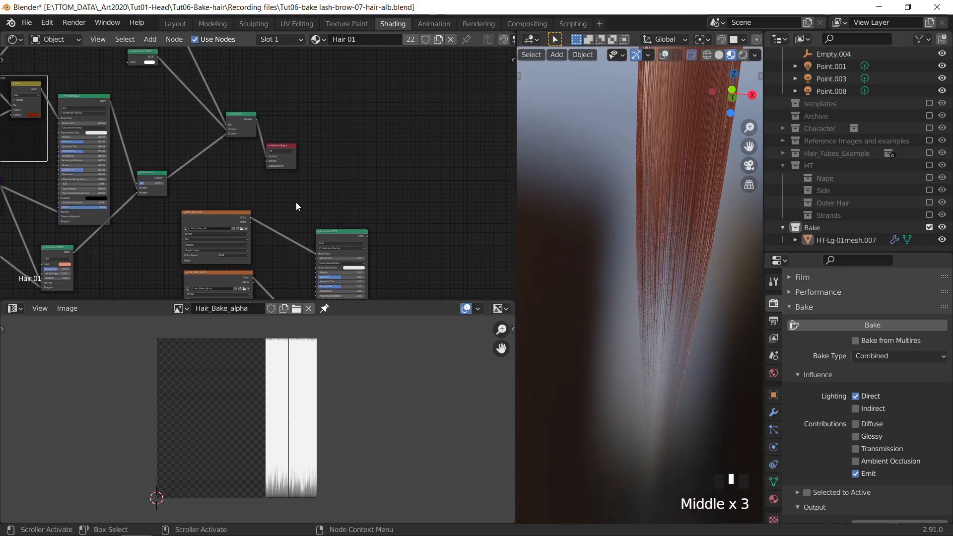
{"action": "left_click_drag", "start_coordinate": [275, 148], "coordinate": [386, 156]}
{"action": "left_click_drag", "start_coordinate": [348, 227], "coordinate": [335, 180]}
{"action": "left_click_drag", "start_coordinate": [246, 115], "coordinate": [350, 153]}
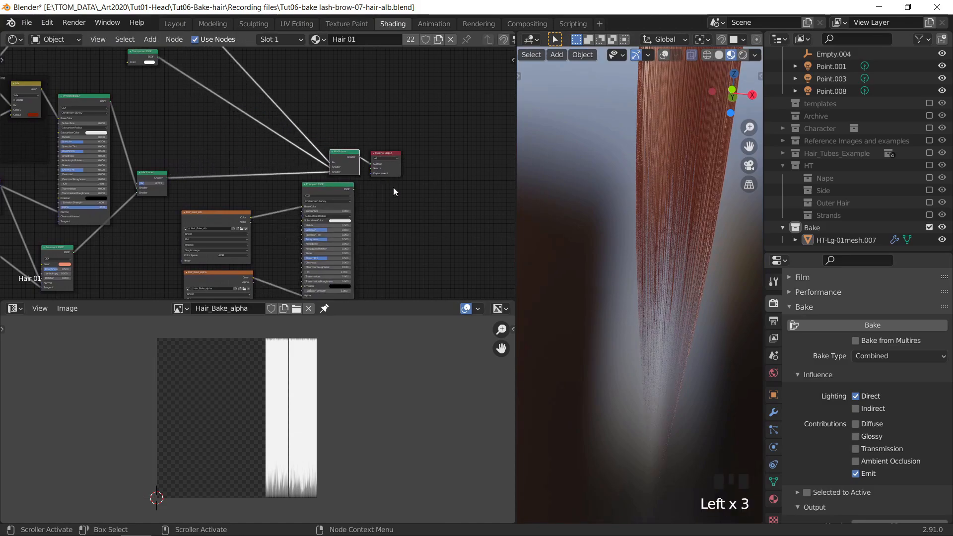
Connect the textured Principled BSDF's output to the Material Output's Surface input.
{"action": "scroll", "coordinate": [412, 209], "scroll_direction": "up", "scroll_amount": 5}
{"action": "scroll", "coordinate": [310, 213], "scroll_direction": "up", "scroll_amount": 2}
{"action": "scroll", "coordinate": [255, 202], "scroll_direction": "up", "scroll_amount": 3}
{"action": "left_click_drag", "start_coordinate": [251, 205], "coordinate": [285, 151]}
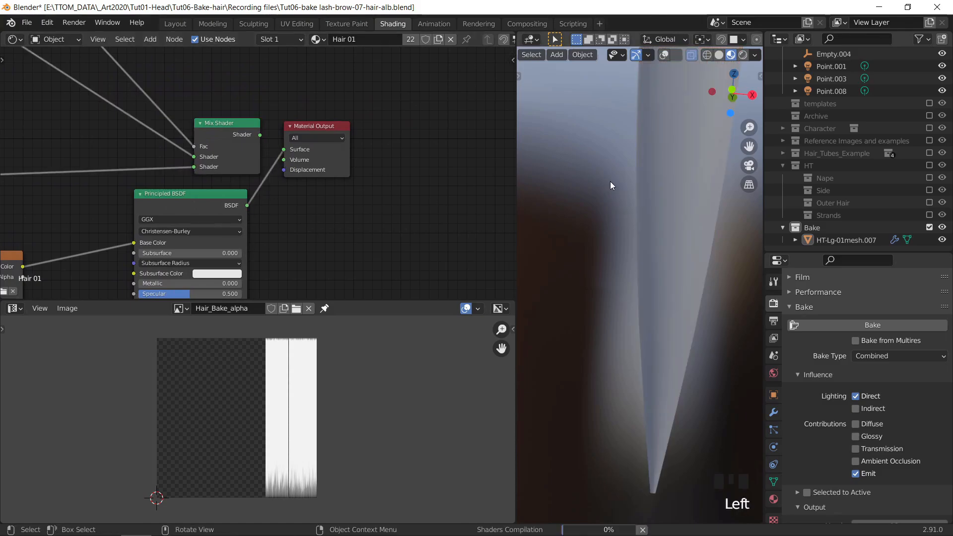
Inspect the strands with the baked-texture shader from several angles and distances.
{"action": "scroll", "coordinate": [586, 208], "scroll_direction": "down", "scroll_amount": 3}
{"action": "middle_click_drag", "start_coordinate": [586, 208], "coordinate": [636, 245]}
{"action": "middle_click_drag", "start_coordinate": [618, 294], "coordinate": [668, 207]}
{"action": "scroll", "coordinate": [594, 291], "scroll_direction": "up", "scroll_amount": 3}
{"action": "scroll", "coordinate": [598, 260], "scroll_direction": "down", "scroll_amount": 7}
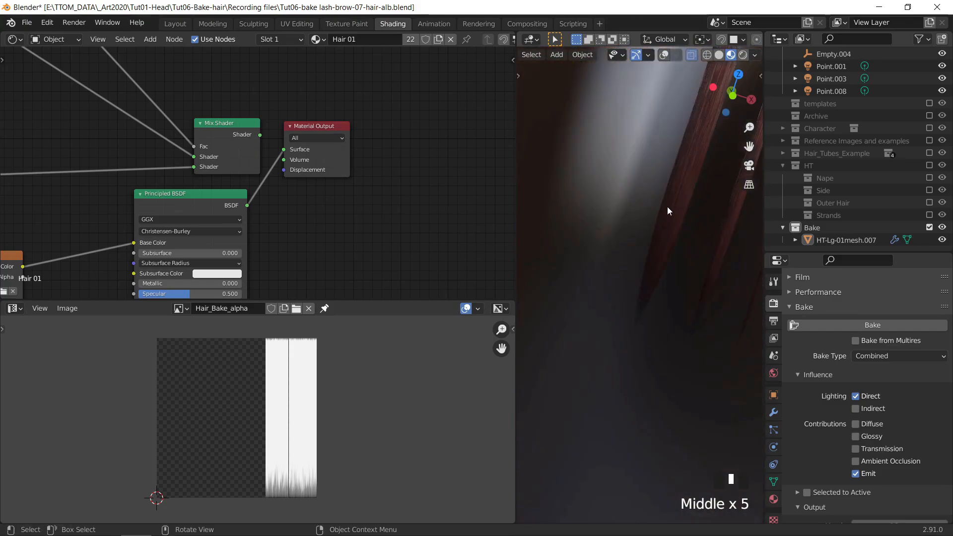
Exclude the Bake collection and enable the Character and HT collections.
{"action": "scroll", "coordinate": [667, 207], "scroll_direction": "down", "scroll_amount": 3}
{"action": "left_click", "coordinate": [929, 228]}
{"action": "scroll", "coordinate": [928, 208], "scroll_direction": "up", "scroll_amount": 7}
{"action": "left_click", "coordinate": [929, 166]}
{"action": "left_click", "coordinate": [930, 203]}
Inspect the baked-texture hair on the full character from the side with the overlays hidden.
{"action": "key", "text": "alt+shift+z"}
{"action": "middle_click_drag", "start_coordinate": [695, 238], "coordinate": [567, 261]}
{"action": "key", "text": "alt+shift+z"}
{"action": "middle_click_drag", "start_coordinate": [636, 263], "coordinate": [629, 282], "text": "shift"}
{"action": "left_click", "coordinate": [546, 272]}
{"action": "key", "text": "KP_Decimal"}
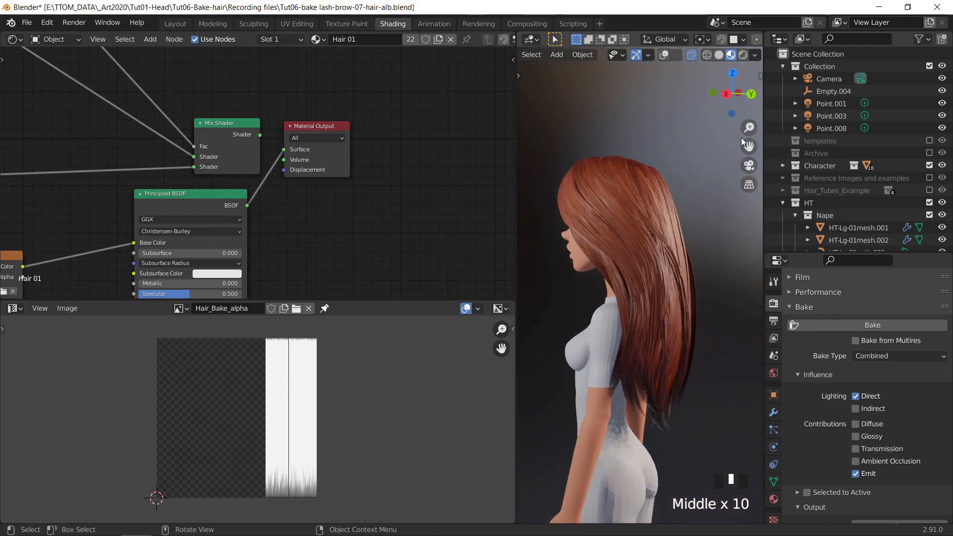
Preview the hair in rendered shading and set the textured Principled BSDF's Specular to 0.493 and Roughness to 0.802.
{"action": "left_click", "coordinate": [745, 54]}
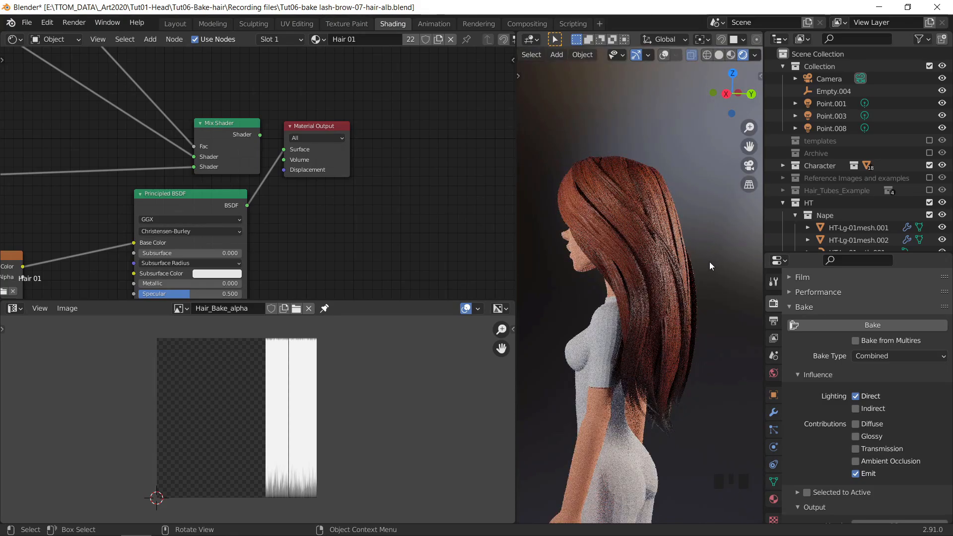
{"action": "middle_click_drag", "start_coordinate": [710, 262], "coordinate": [695, 263]}
{"action": "middle_click_drag", "start_coordinate": [397, 270], "coordinate": [417, 164]}
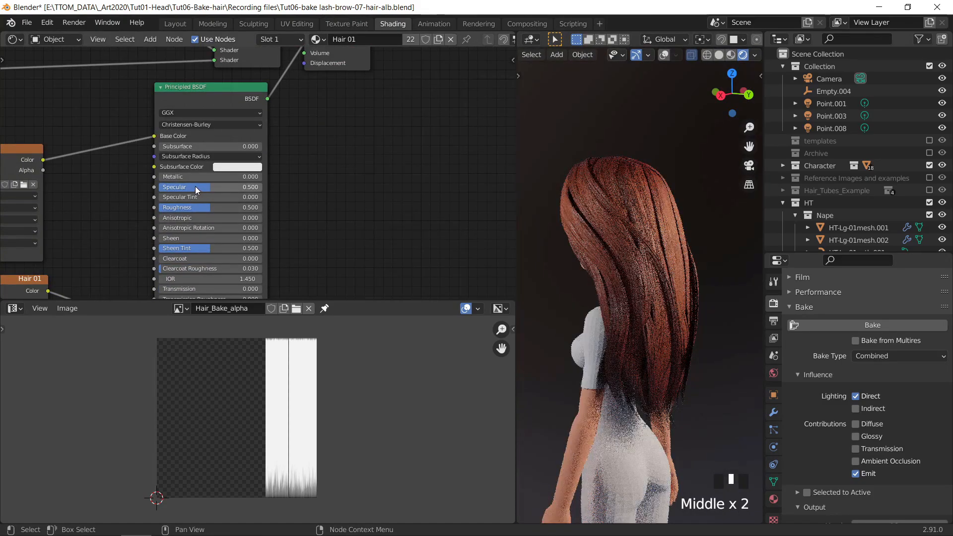
{"action": "left_click_drag", "start_coordinate": [196, 188], "coordinate": [250, 208]}
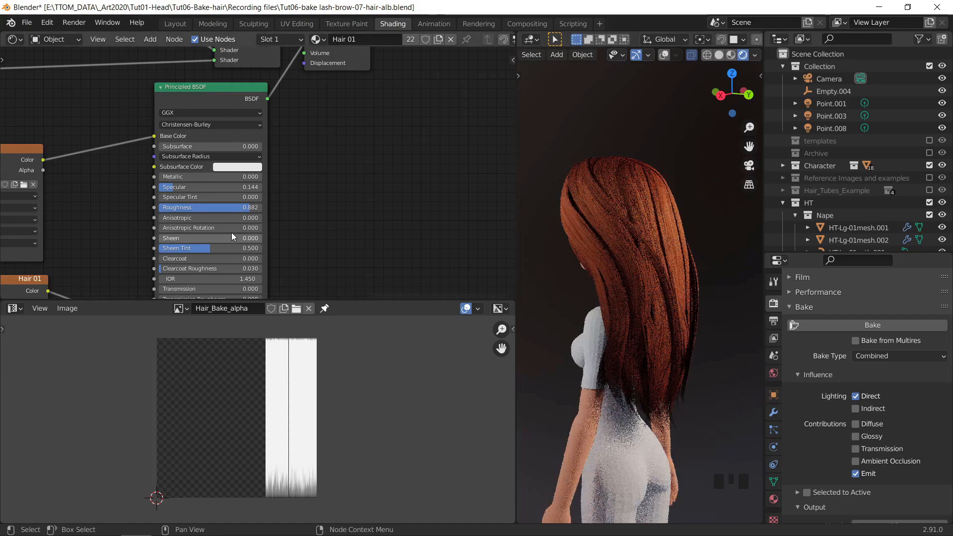
{"action": "left_click_drag", "start_coordinate": [223, 210], "coordinate": [215, 210]}
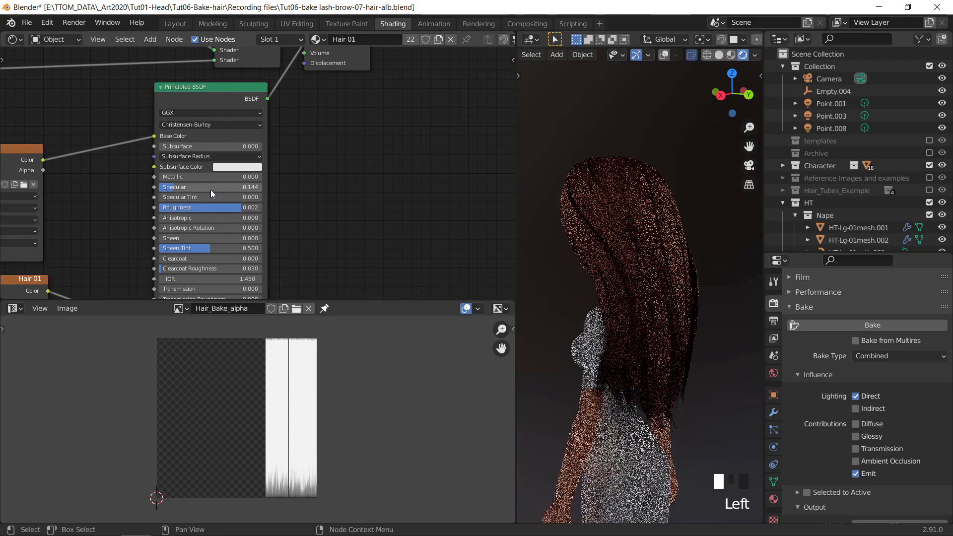
{"action": "left_click_drag", "start_coordinate": [174, 187], "coordinate": [211, 187]}
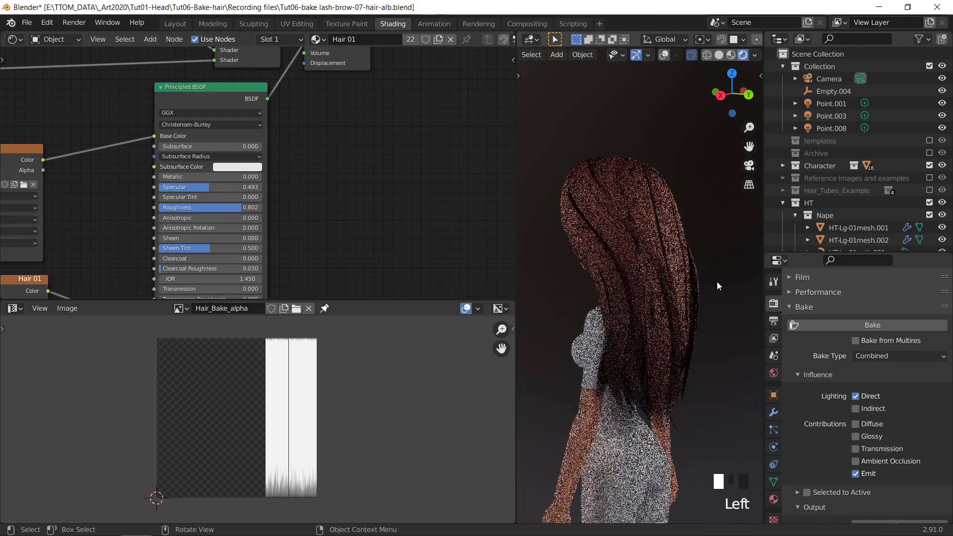
Inspect the rendered hair on the character from the back, the side and the front of the face.
{"action": "middle_click_drag", "start_coordinate": [717, 281], "coordinate": [619, 369]}
{"action": "scroll", "coordinate": [564, 334], "scroll_direction": "up", "scroll_amount": 2}
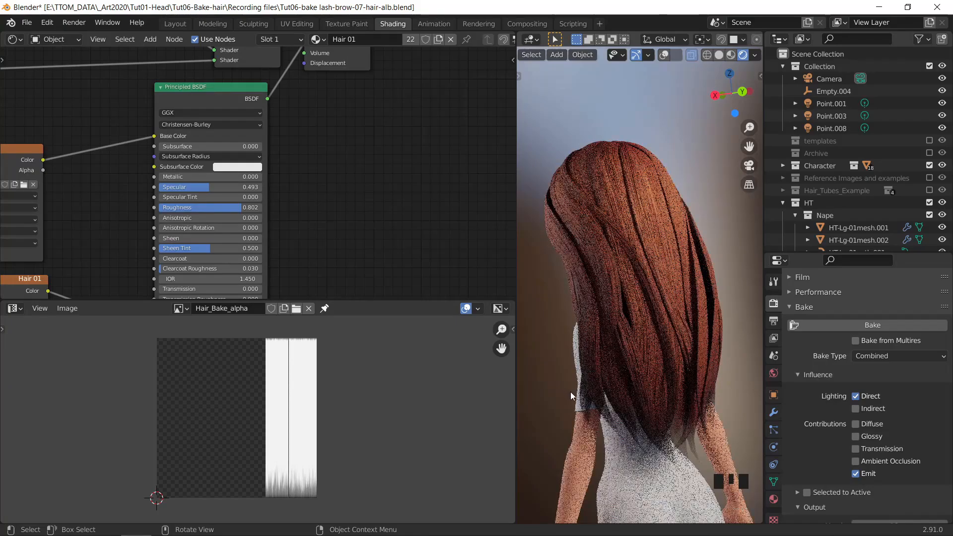
{"action": "middle_click_drag", "start_coordinate": [707, 288], "coordinate": [579, 392]}
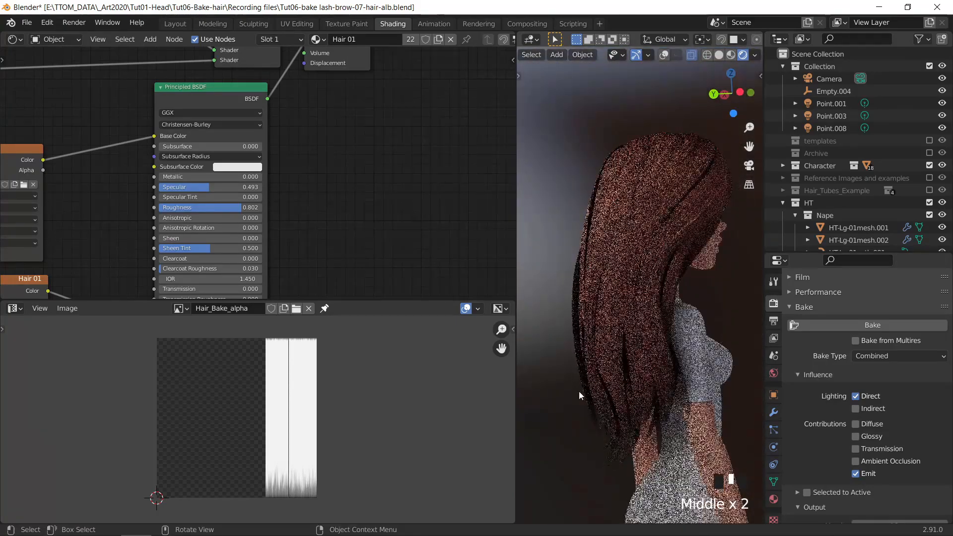
{"action": "middle_click_drag", "start_coordinate": [666, 335], "coordinate": [693, 237]}
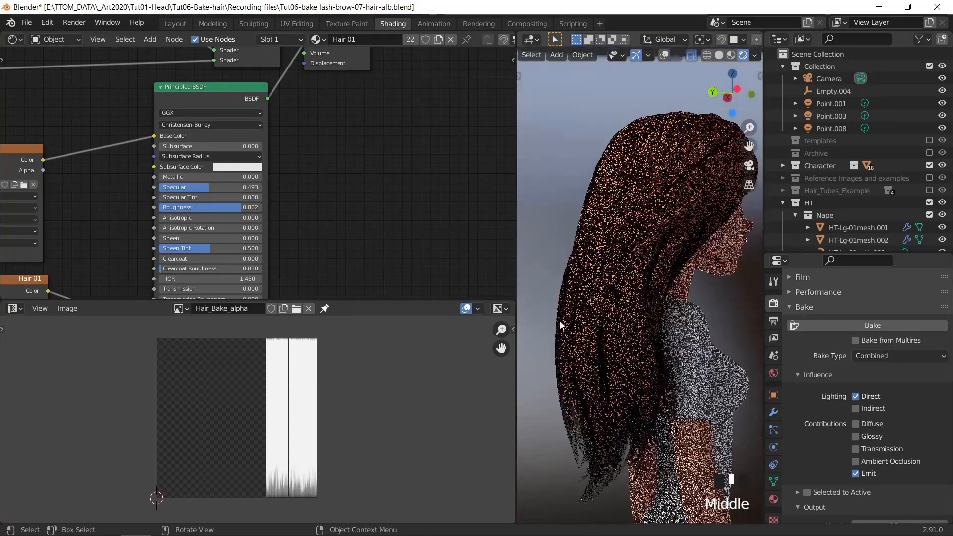
{"action": "scroll", "coordinate": [622, 284], "scroll_direction": "up", "scroll_amount": 1}
{"action": "middle_click_drag", "start_coordinate": [646, 265], "coordinate": [591, 288]}
{"action": "key", "text": "shift+alt+z"}
{"action": "key", "text": "shift+alt+z"}
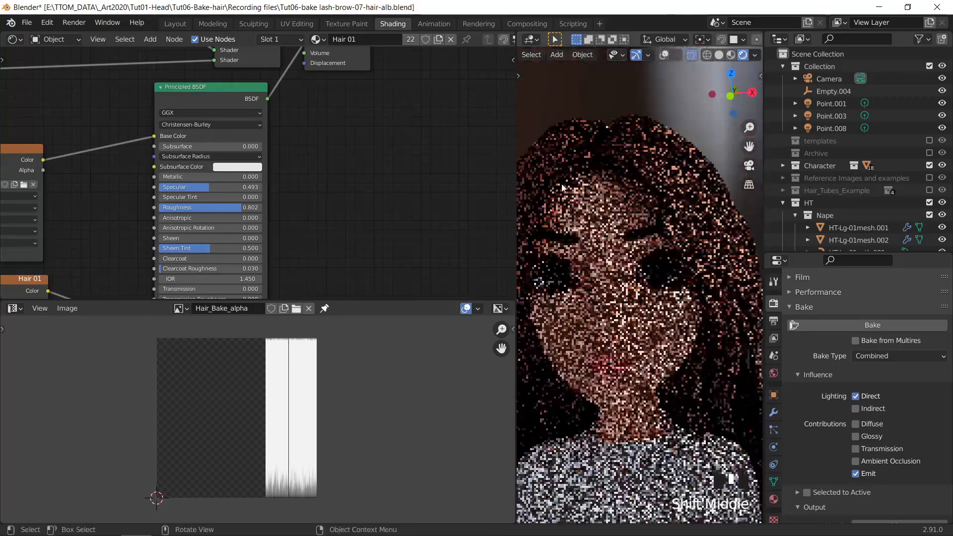
Switch to the Modeling workspace and hide the viewport overlays to view the character's face and hair.
{"action": "left_click", "coordinate": [214, 24]}
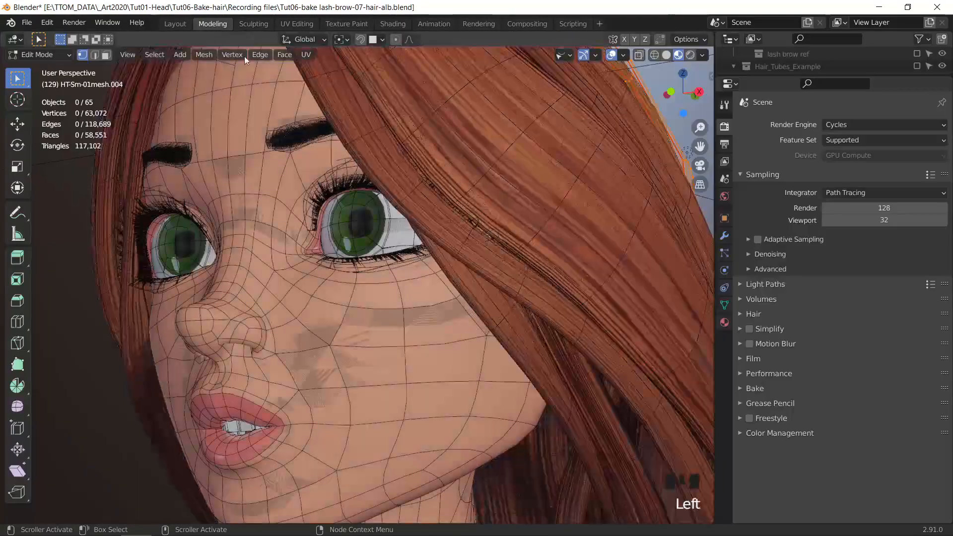
{"action": "key", "text": "shift+alt+z"}
{"action": "key", "text": "shift+alt+z"}
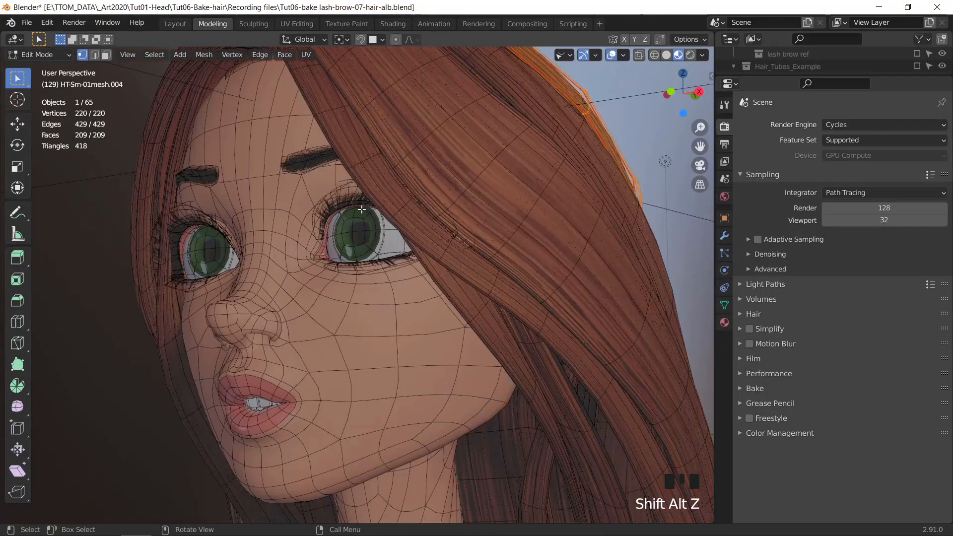
{"action": "key", "text": "shift+alt+z"}
{"action": "middle_click_drag", "start_coordinate": [362, 209], "coordinate": [502, 321]}
{"action": "scroll", "coordinate": [427, 258], "scroll_direction": "down", "scroll_amount": 2}
{"action": "scroll", "coordinate": [528, 289], "scroll_direction": "up", "scroll_amount": 2}
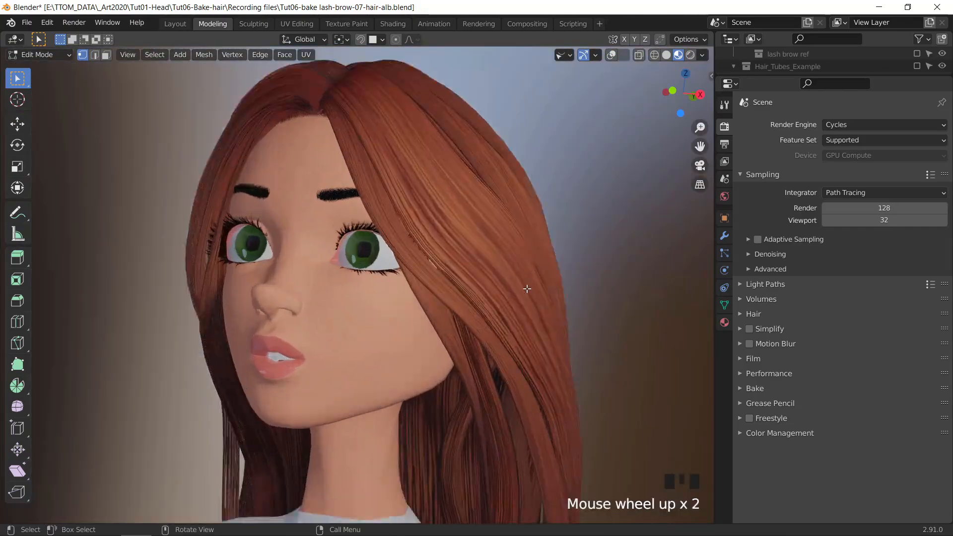
{"action": "key", "text": "shift+alt+z"}
{"action": "mouse_move", "coordinate": [527, 288]}
{"action": "middle_mouse_down"}
{"action": "mouse_move", "coordinate": [463, 283]}
{"action": "mouse_move", "coordinate": [576, 268]}
{"action": "middle_mouse_up"}
{"action": "key", "text": "shift+alt+z"}
Switch the viewport to rendered shading and return to Object Mode for a close front view of the face.
{"action": "left_click", "coordinate": [690, 54]}
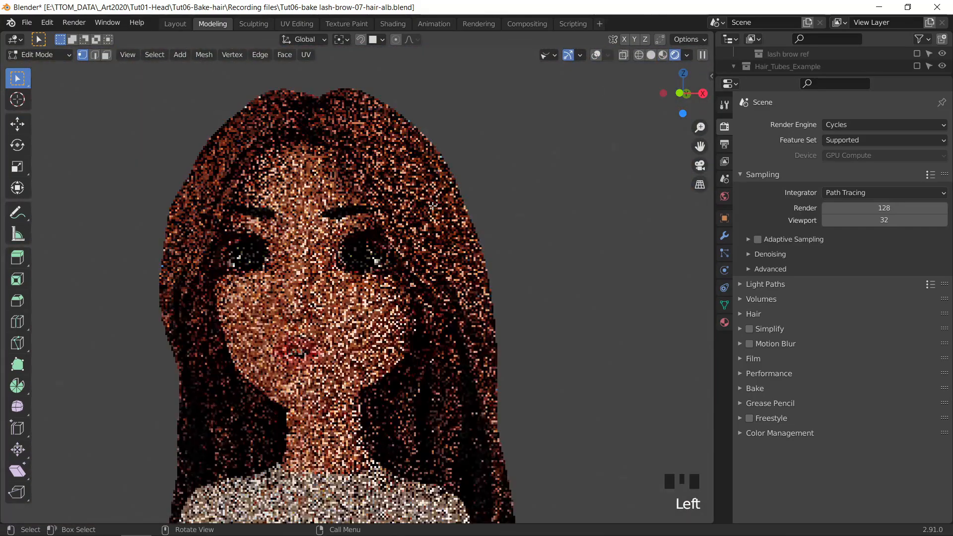
{"action": "key", "text": "ctrl+Tab"}
{"action": "key", "text": "Tab"}
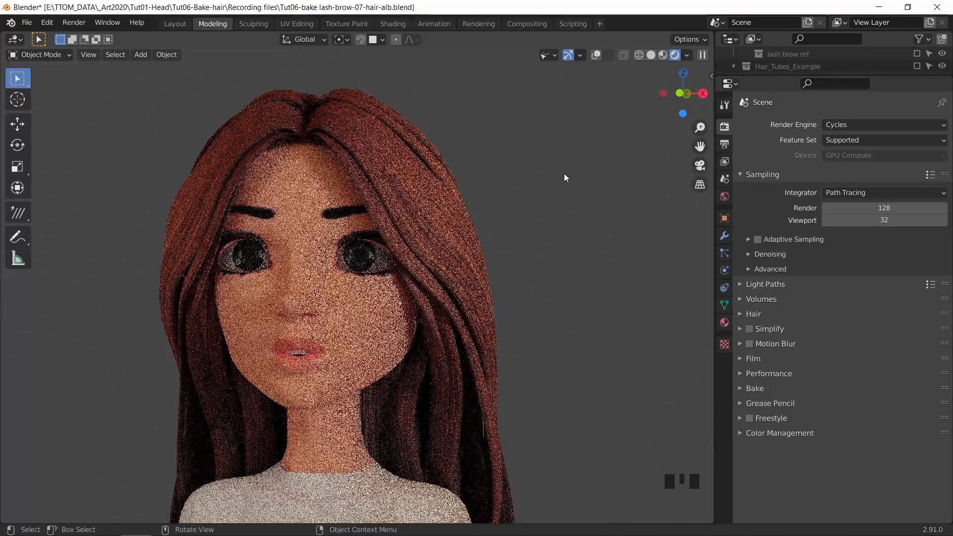
{"action": "scroll", "coordinate": [372, 226], "scroll_direction": "up", "scroll_amount": 2}
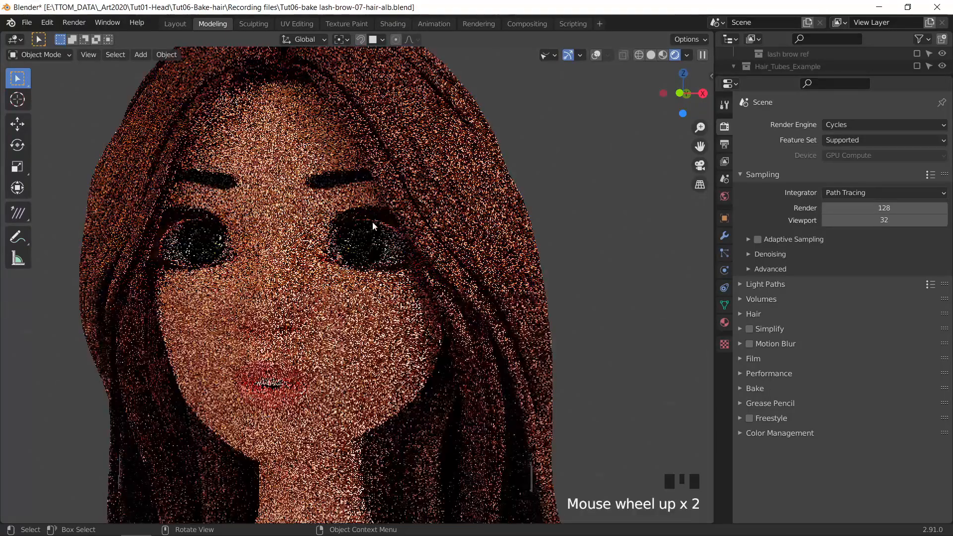
{"action": "middle_click_drag", "start_coordinate": [373, 226], "coordinate": [401, 281]}
{"action": "scroll", "coordinate": [401, 281], "scroll_direction": "up", "scroll_amount": 2}
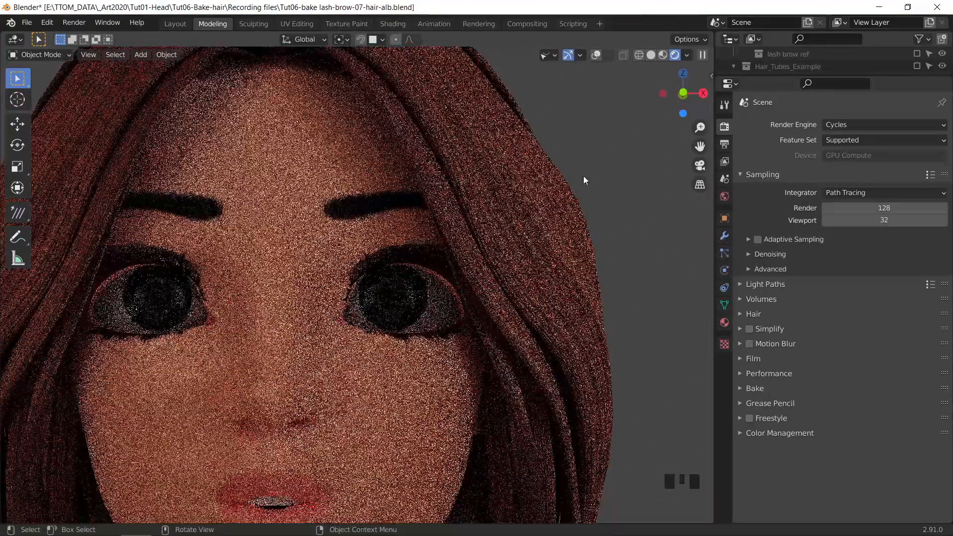